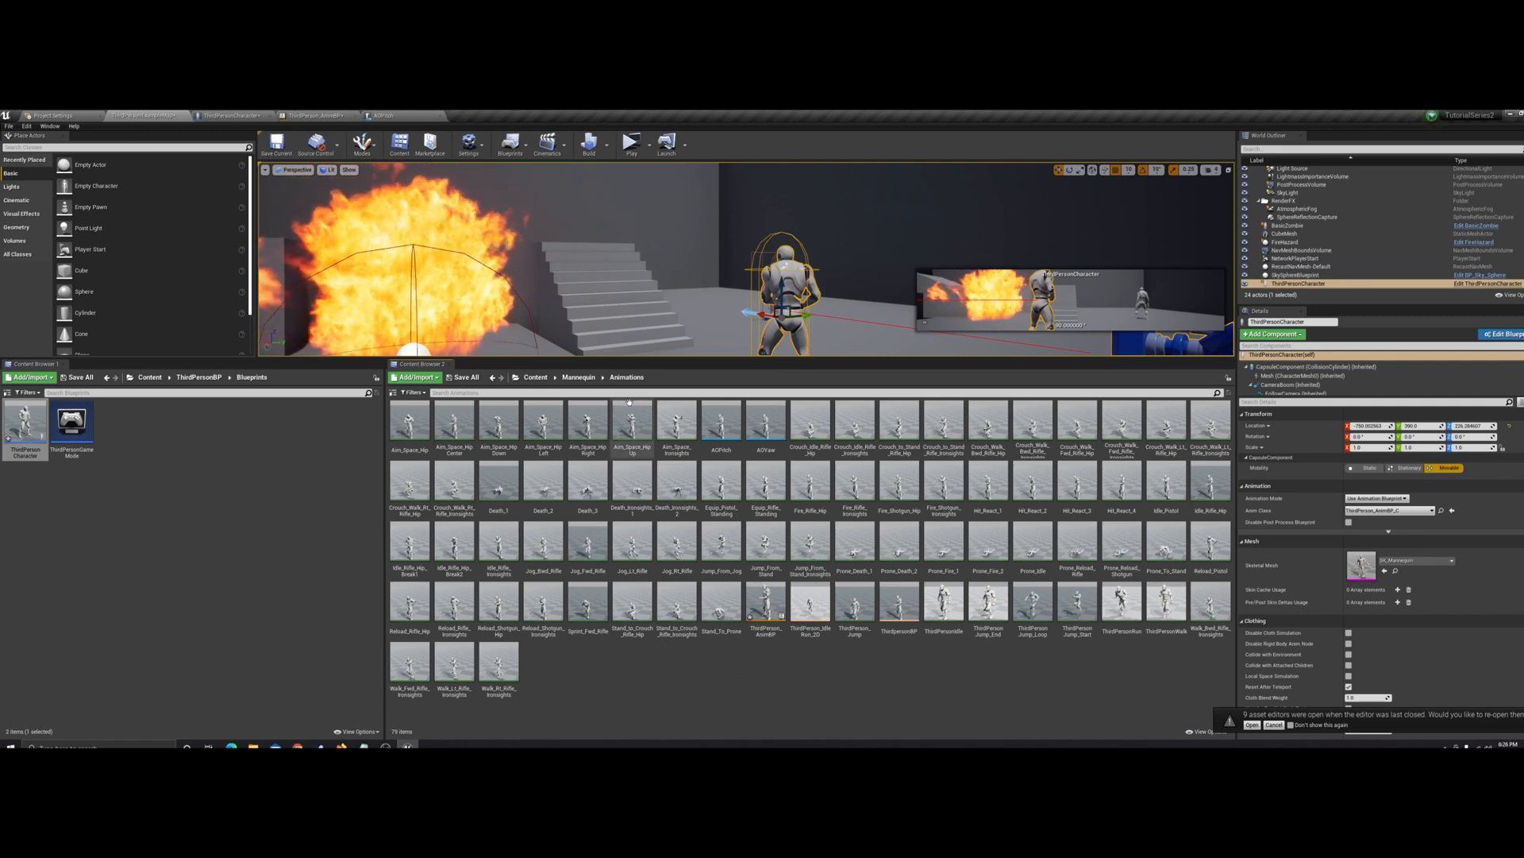
Preview the Fire_Rifle_Hip animation, close it, and return to the Mannequin Animations folder
left_click(546, 423)
left_click(454, 421)
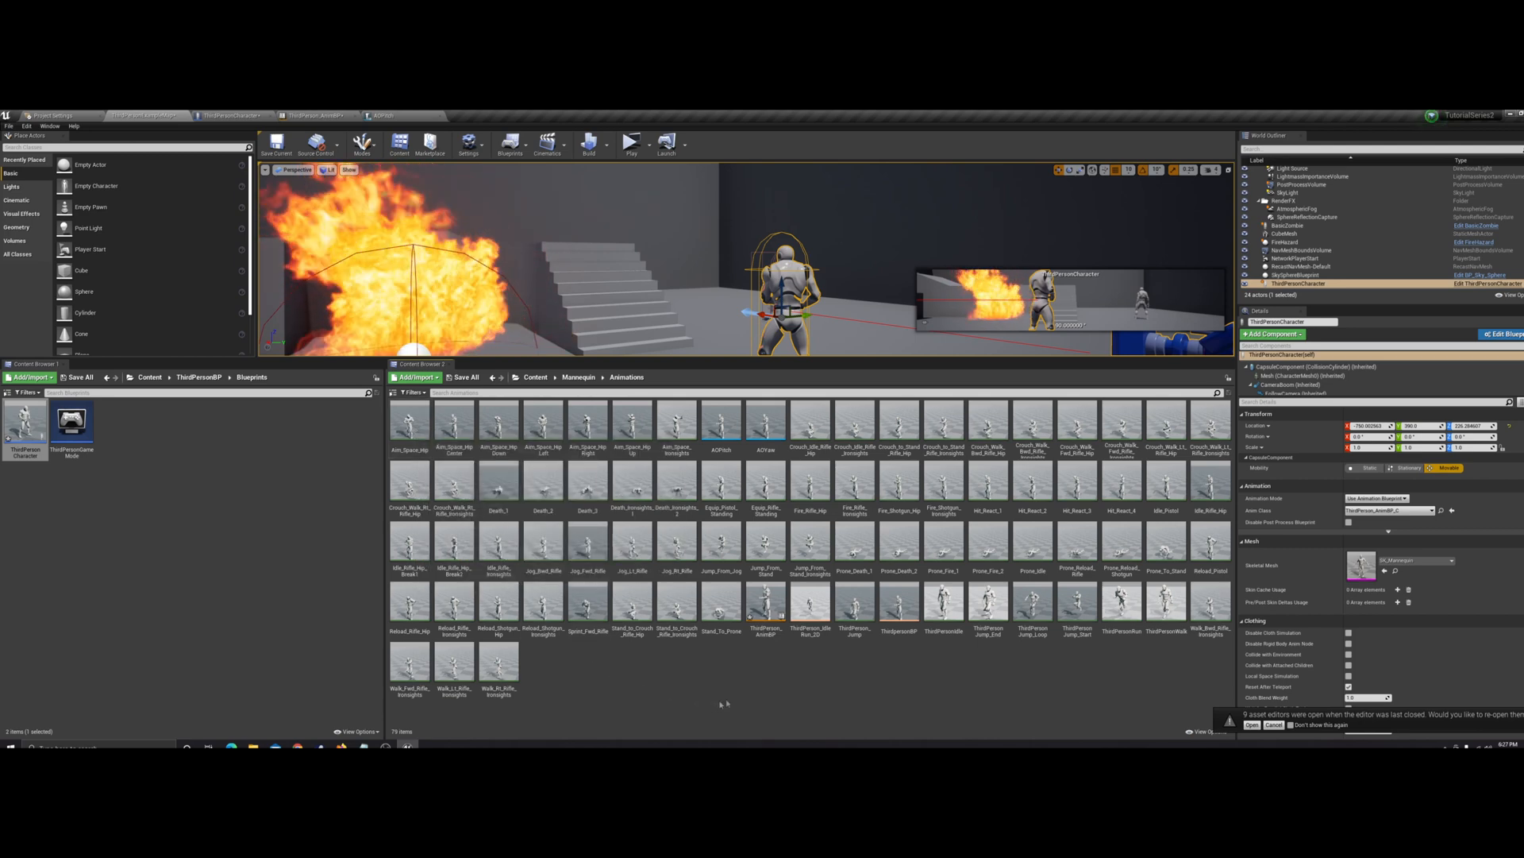
left_click(818, 475)
double_click(818, 475)
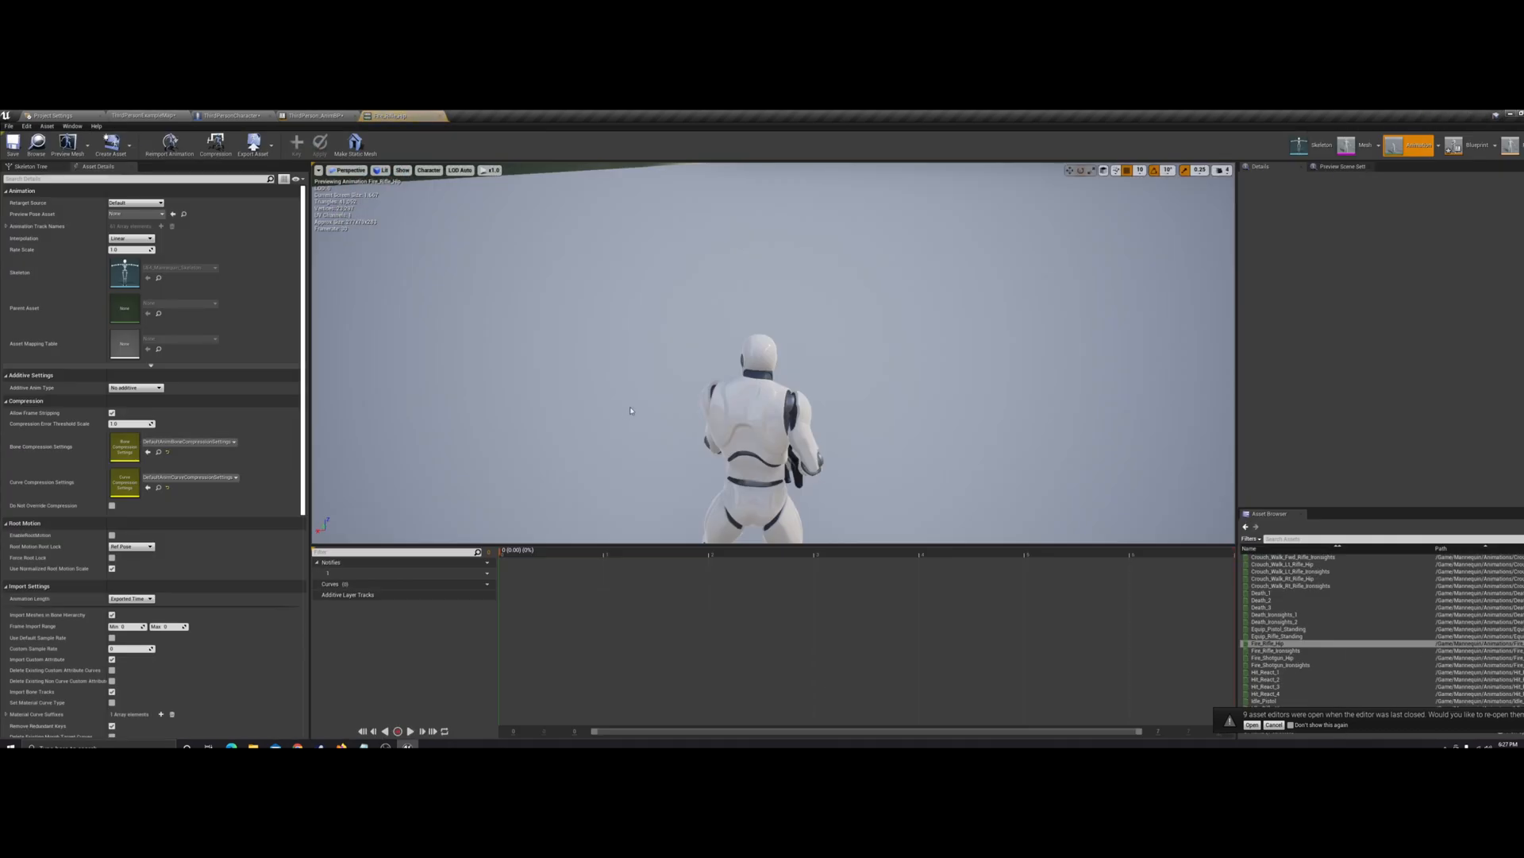
right_click_drag(774, 353, 794, 430)
left_click(441, 116)
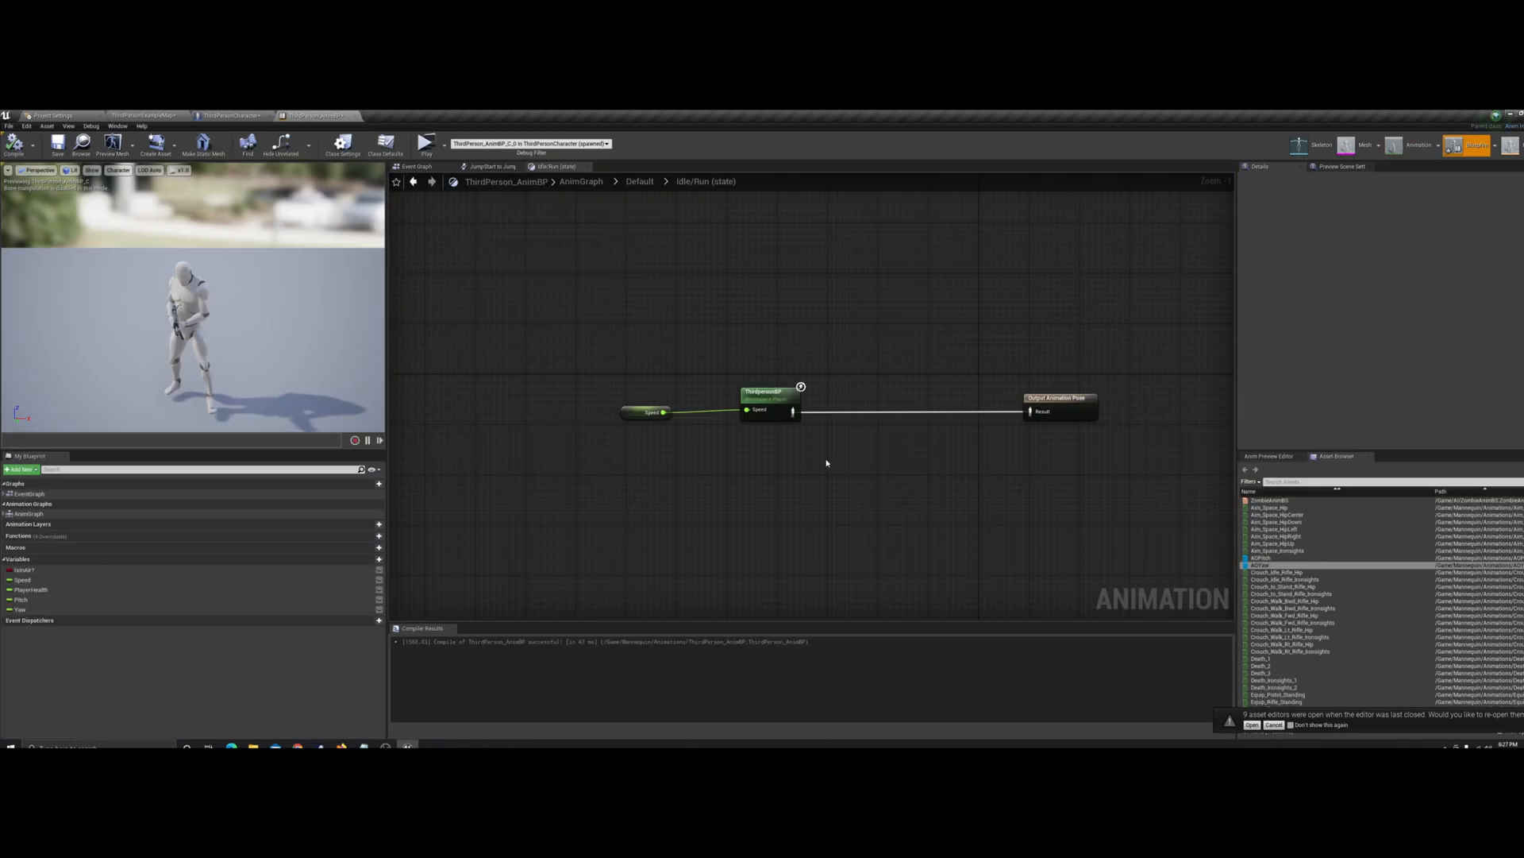
left_click(137, 117)
left_click(822, 671)
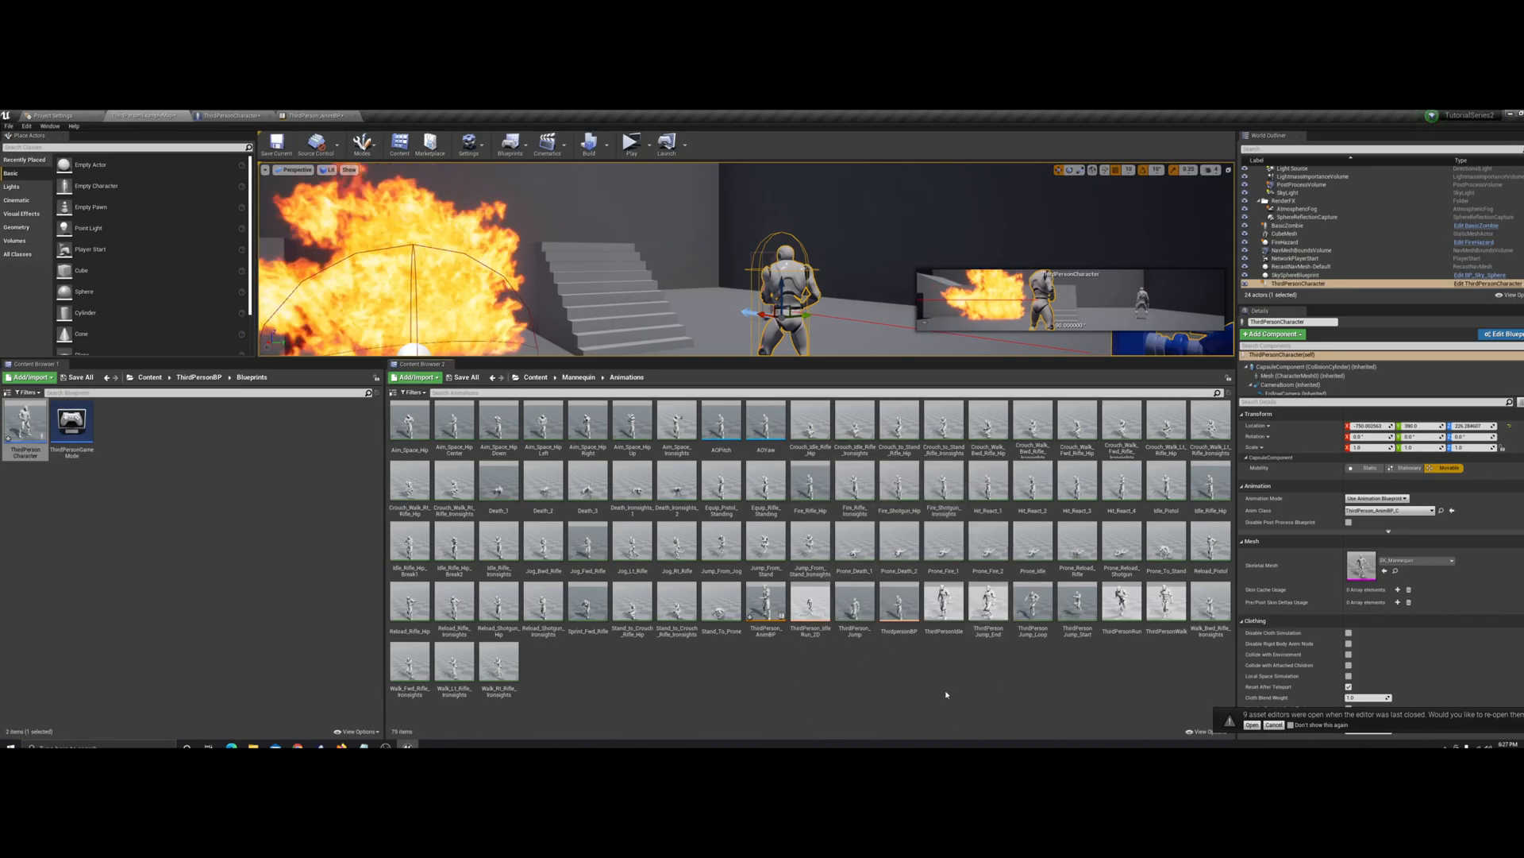
right_click(806, 485)
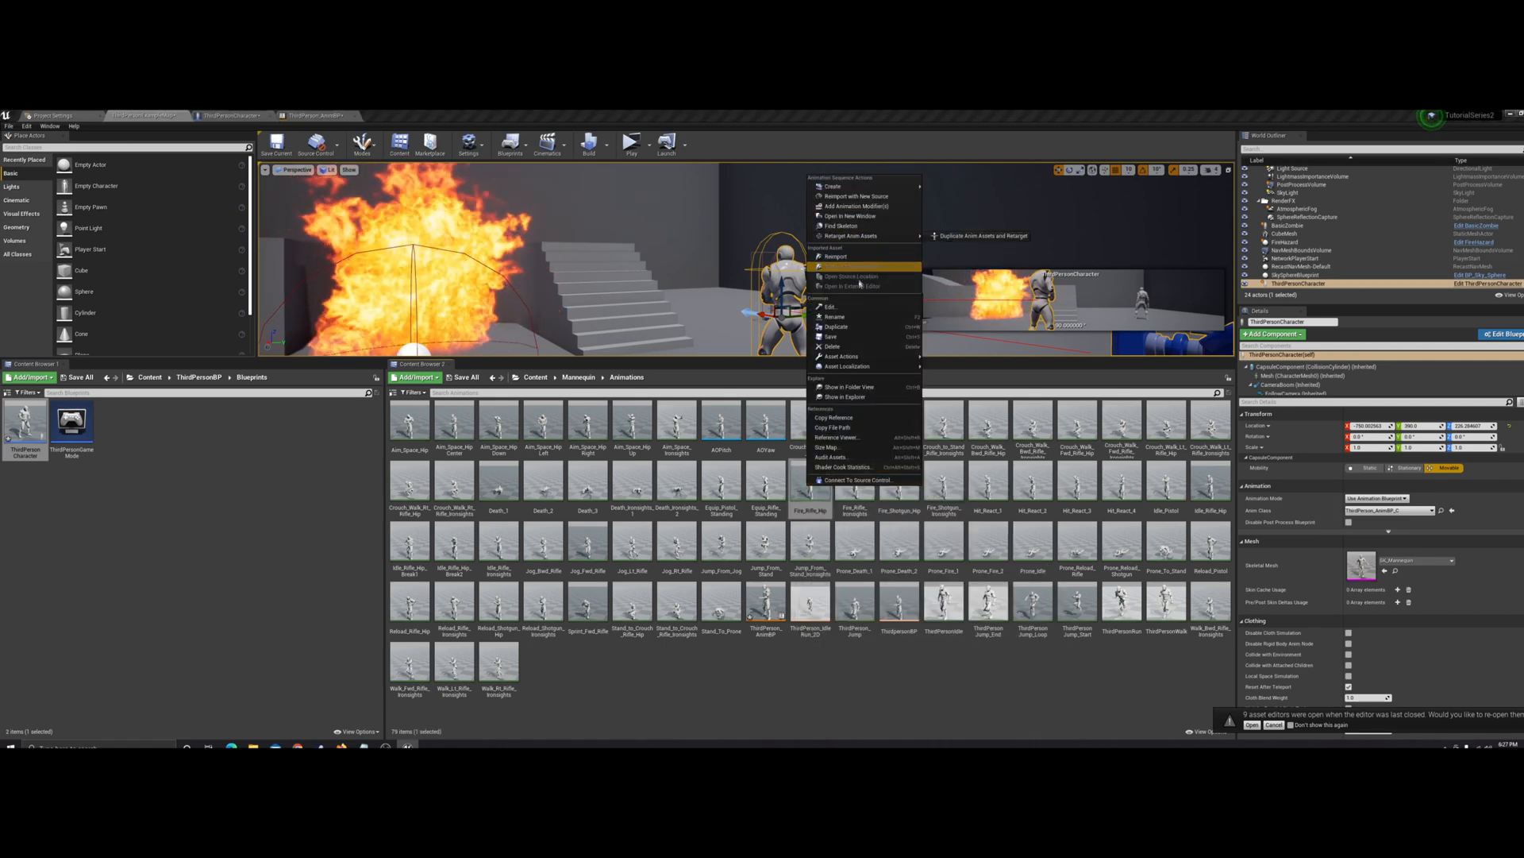
left_click(853, 327)
left_click(855, 480)
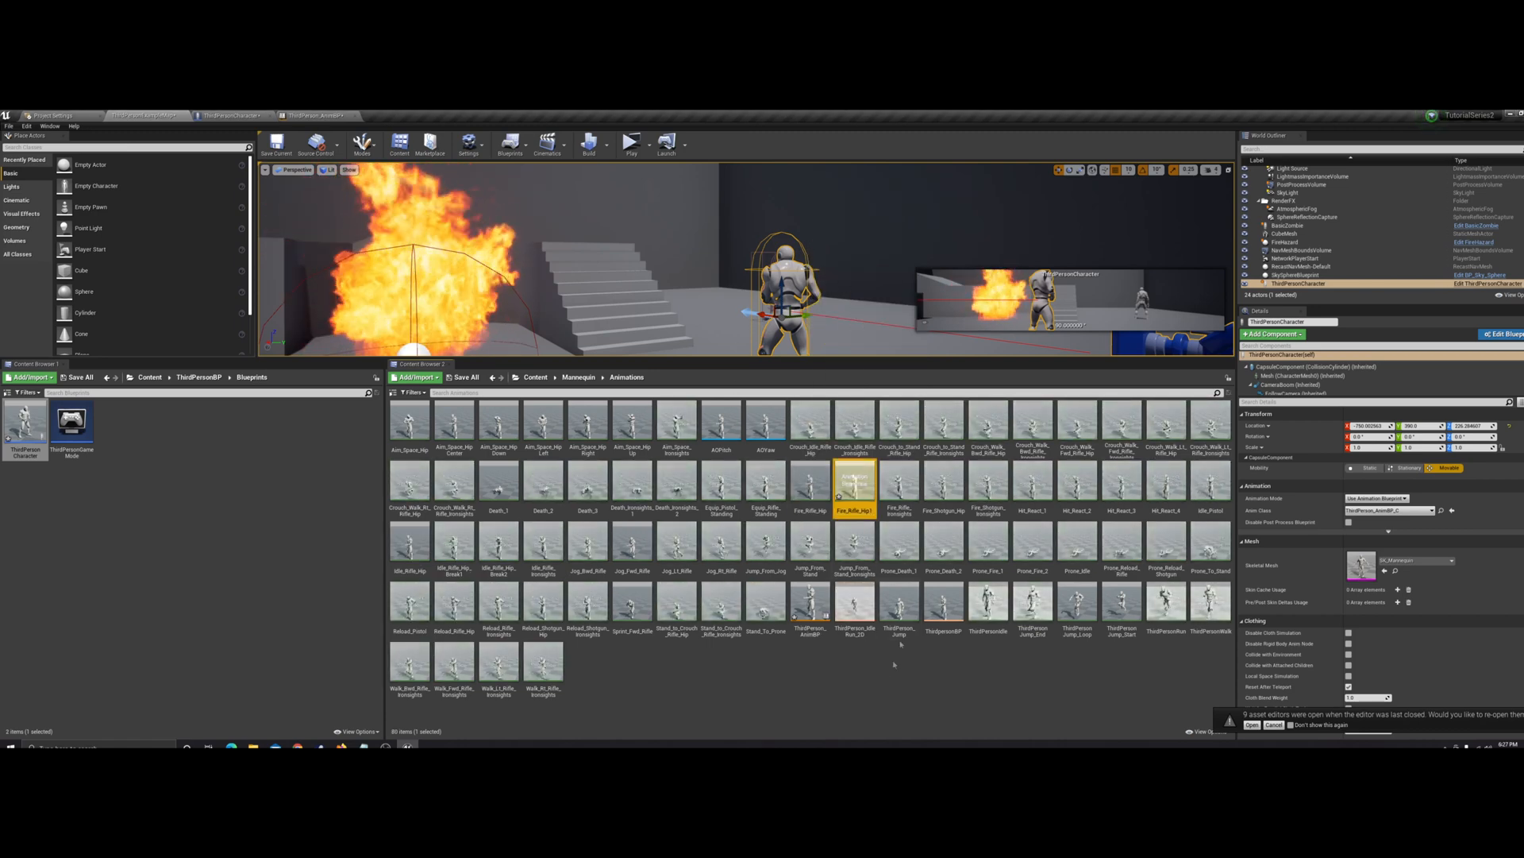
double_click(854, 481)
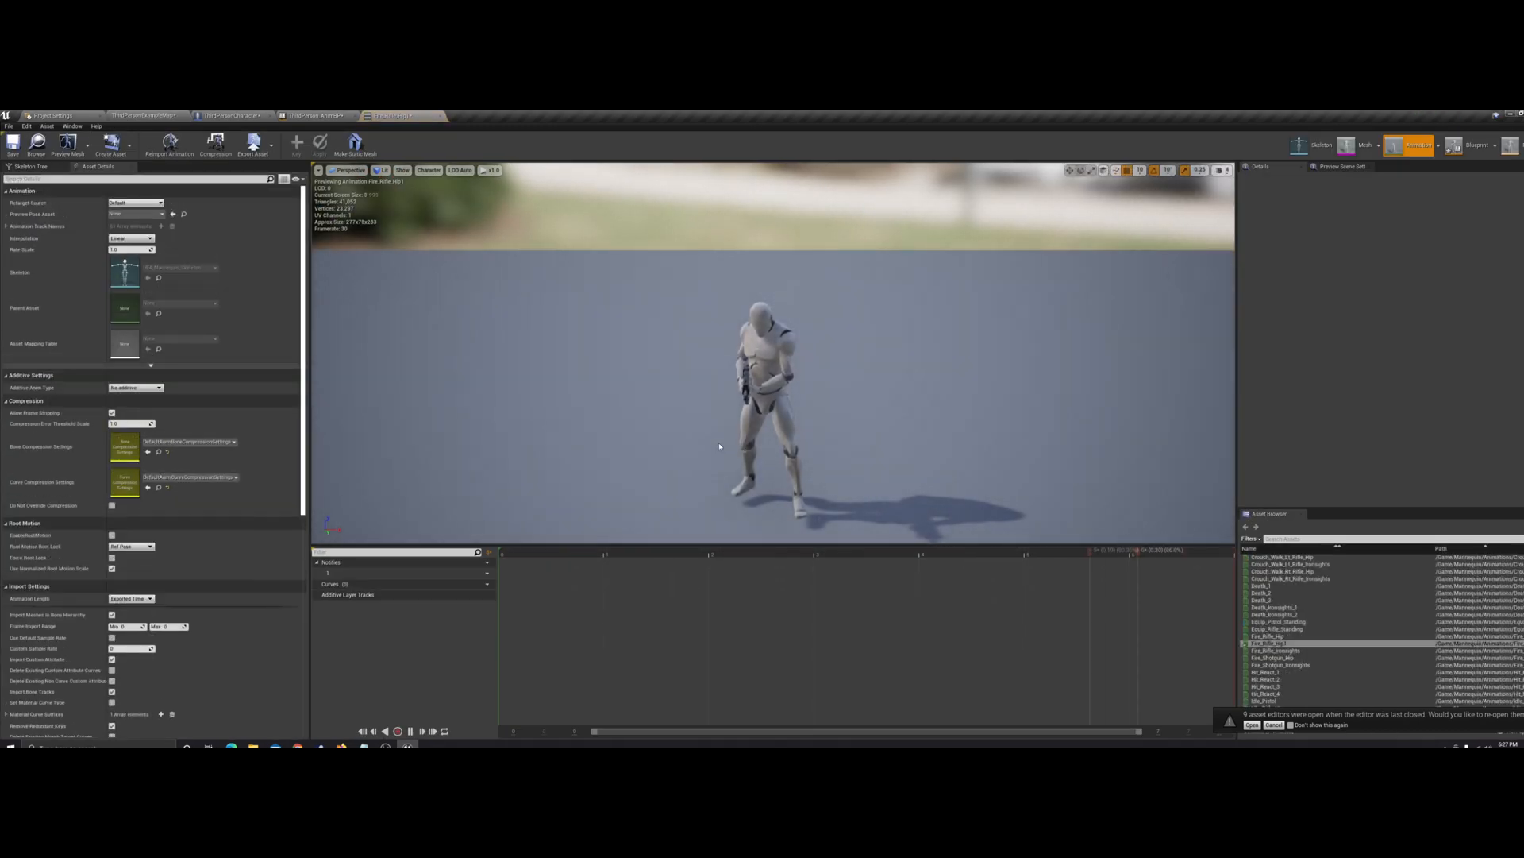
left_click(410, 731)
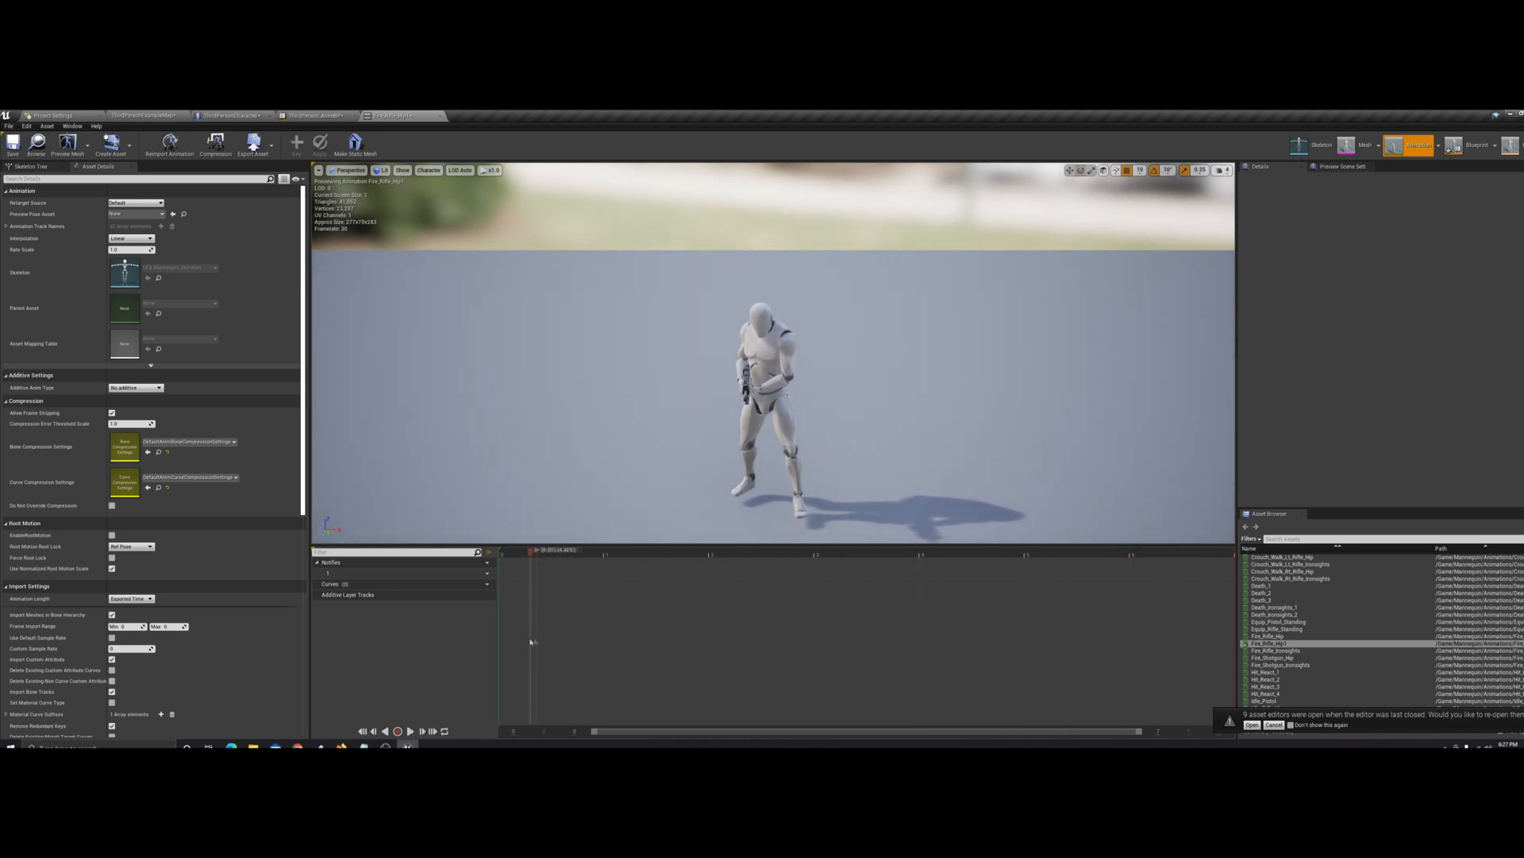
left_click_drag(810, 647, 517, 669)
left_click(222, 116)
left_click(397, 116)
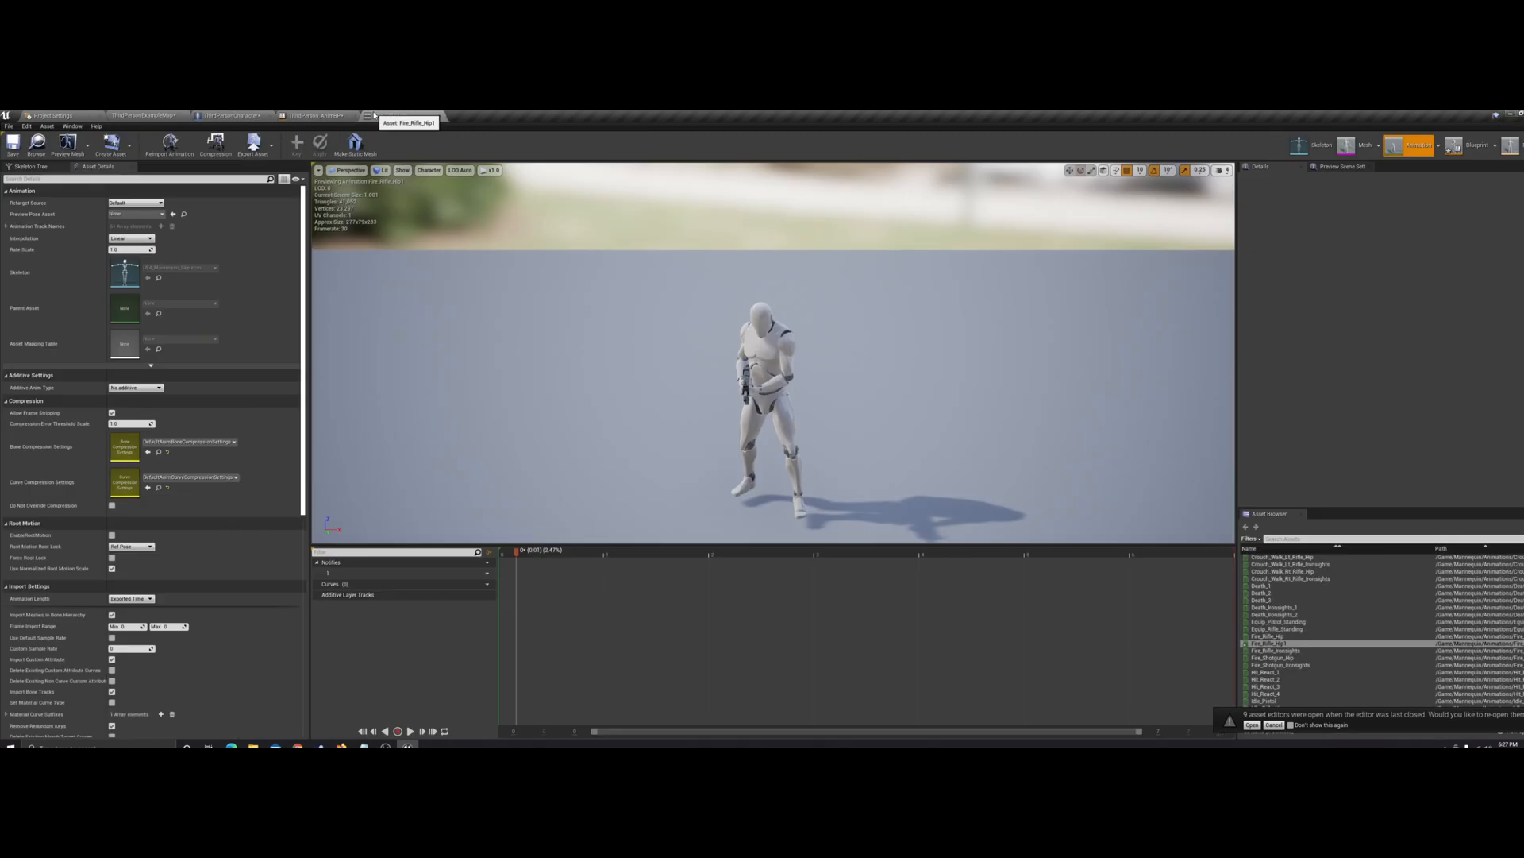
left_click(437, 116)
left_click(145, 116)
left_click(856, 480)
key("Delete")
left_click(699, 572)
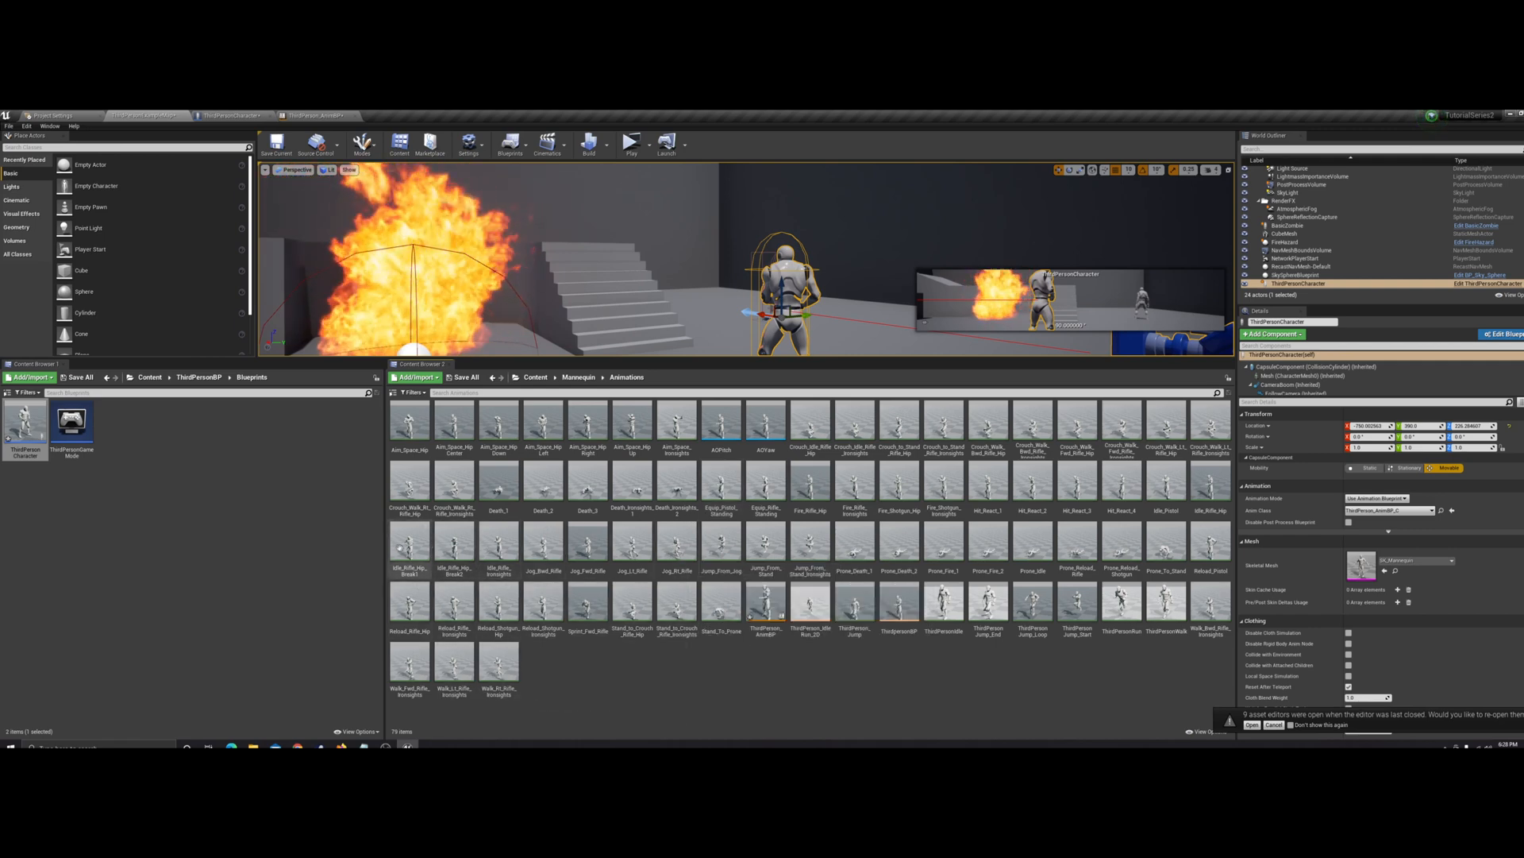
Preview the Idle_Rifle_Hip animation at its first frame, check the timeline's frame editing options, and close it
double_click(1211, 484)
left_click(411, 732)
left_click_drag(735, 554, 455, 533)
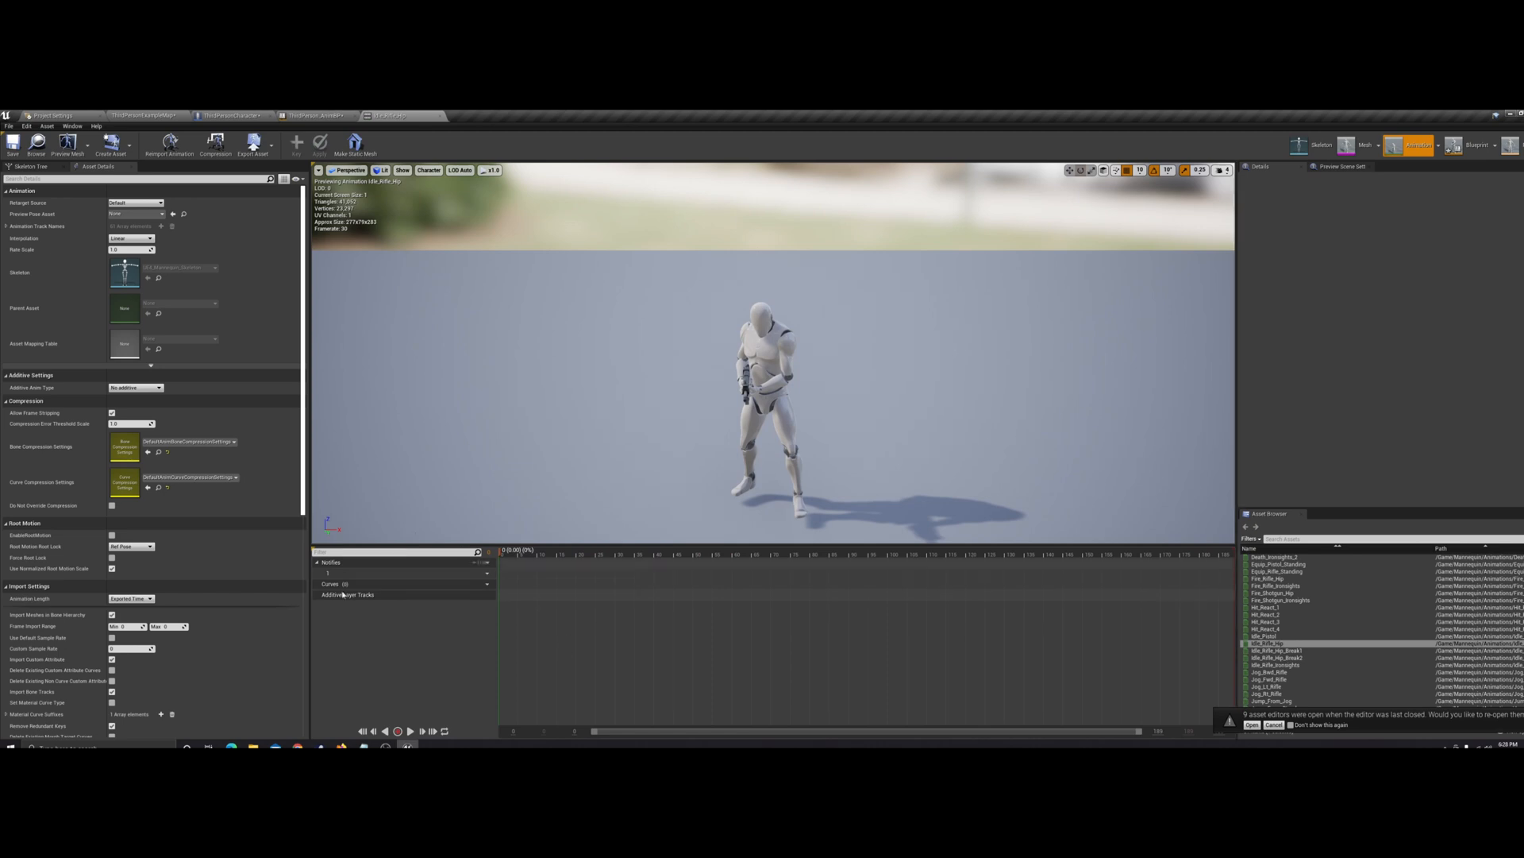
right_click(507, 557)
mouse_move(547, 598)
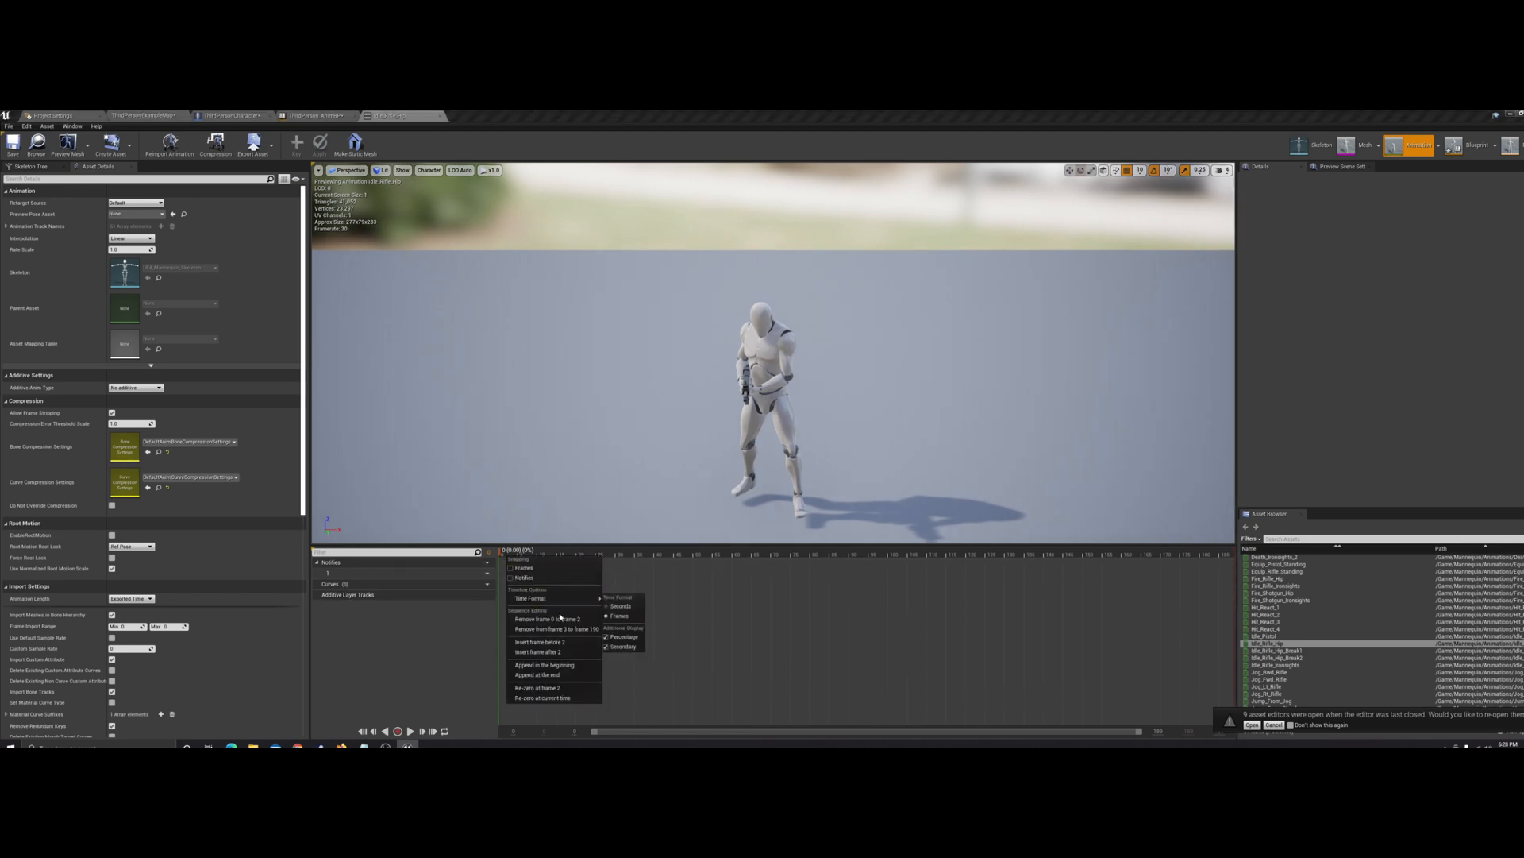
left_click(510, 114)
left_click(440, 116)
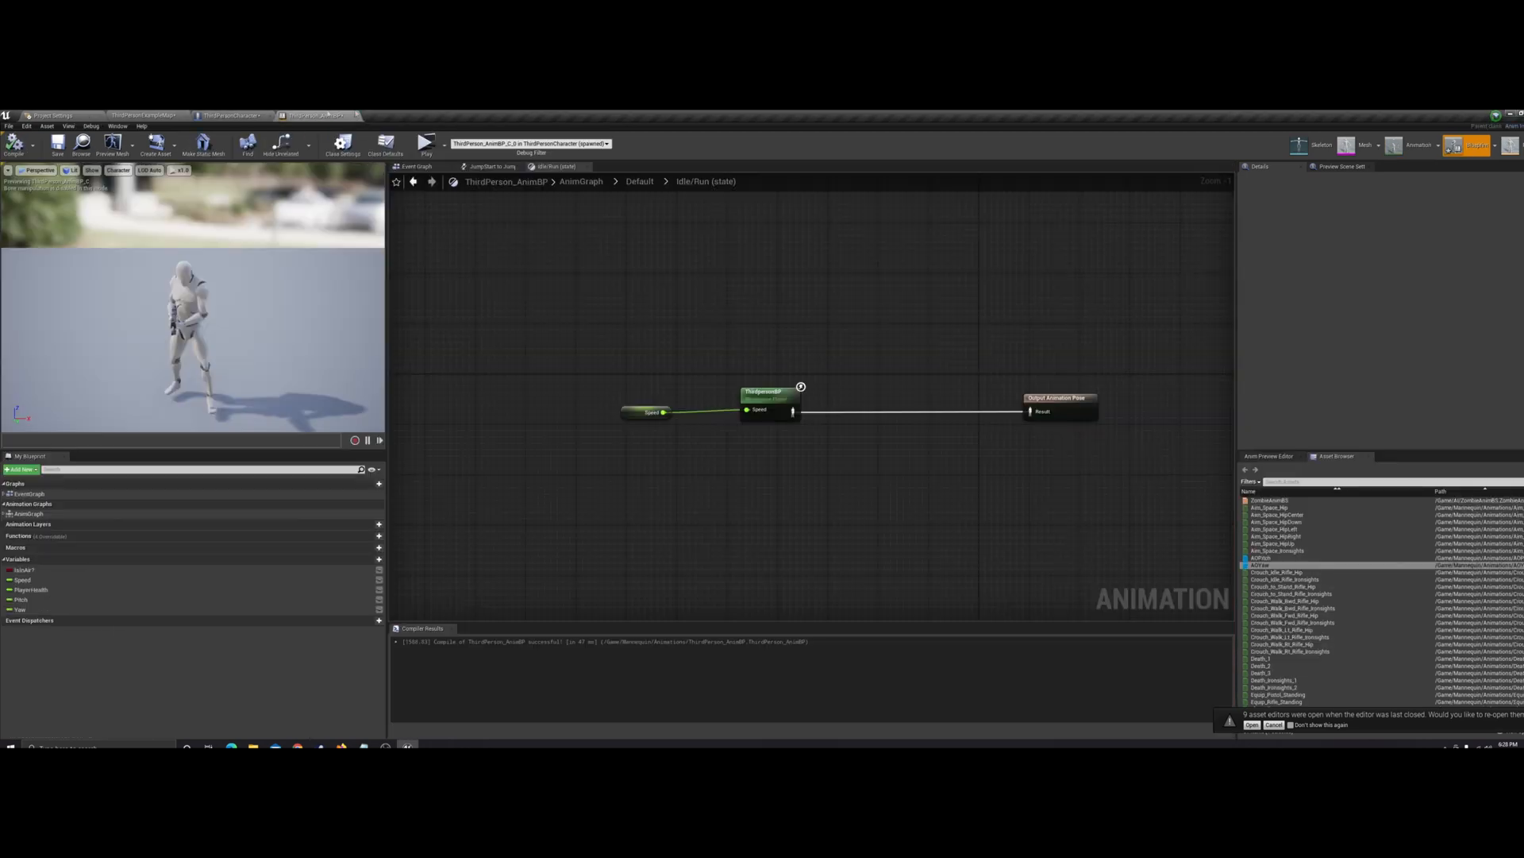
left_click(168, 116)
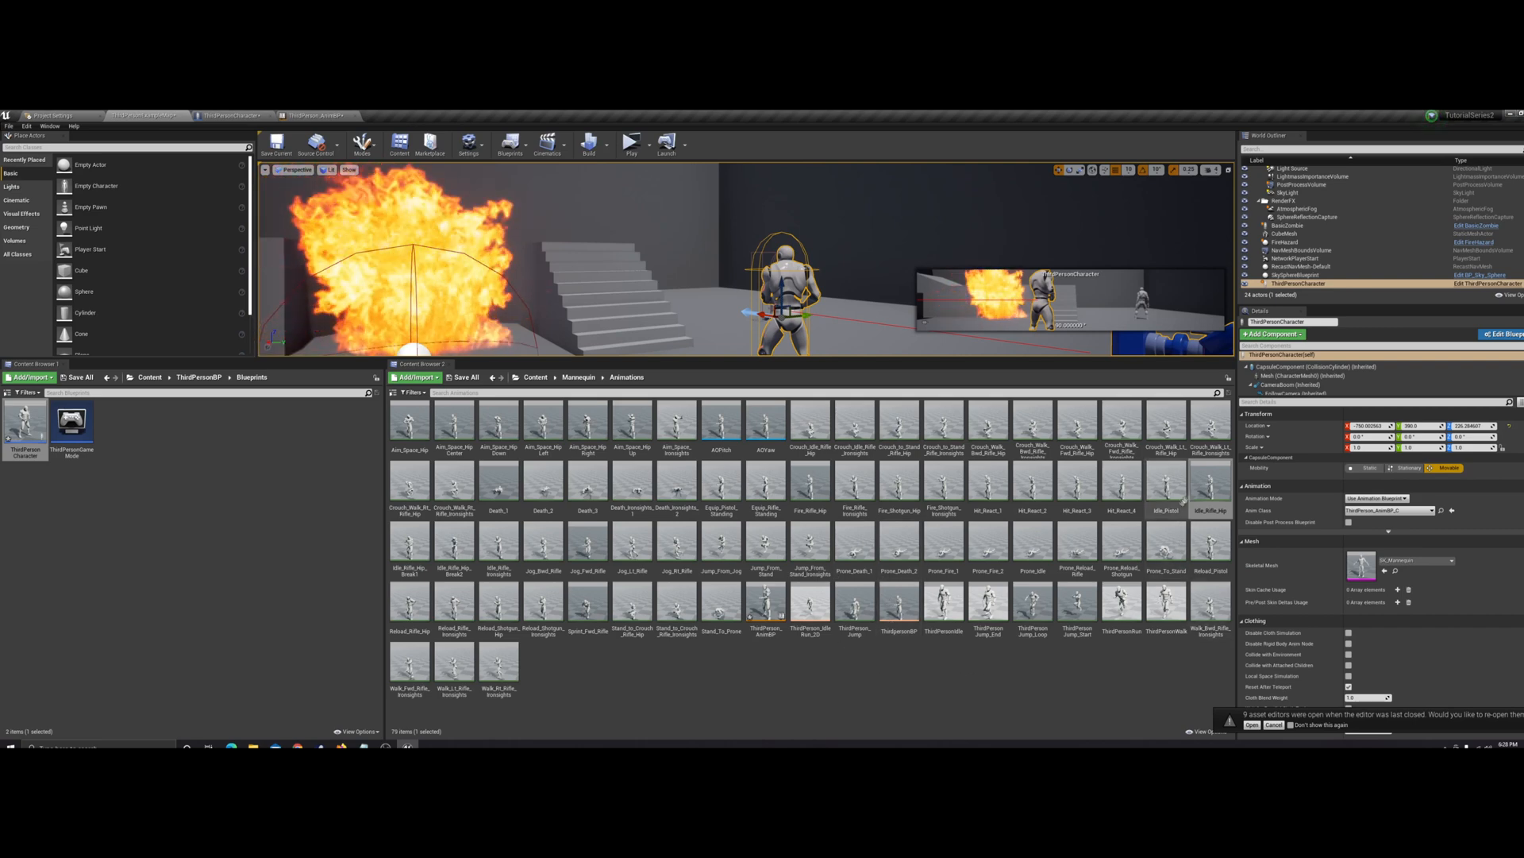
Duplicate the Idle_Rifle_Hip animation, open the Idle_Rifle_Hip1 copy, and pause its playback
right_click(1204, 486)
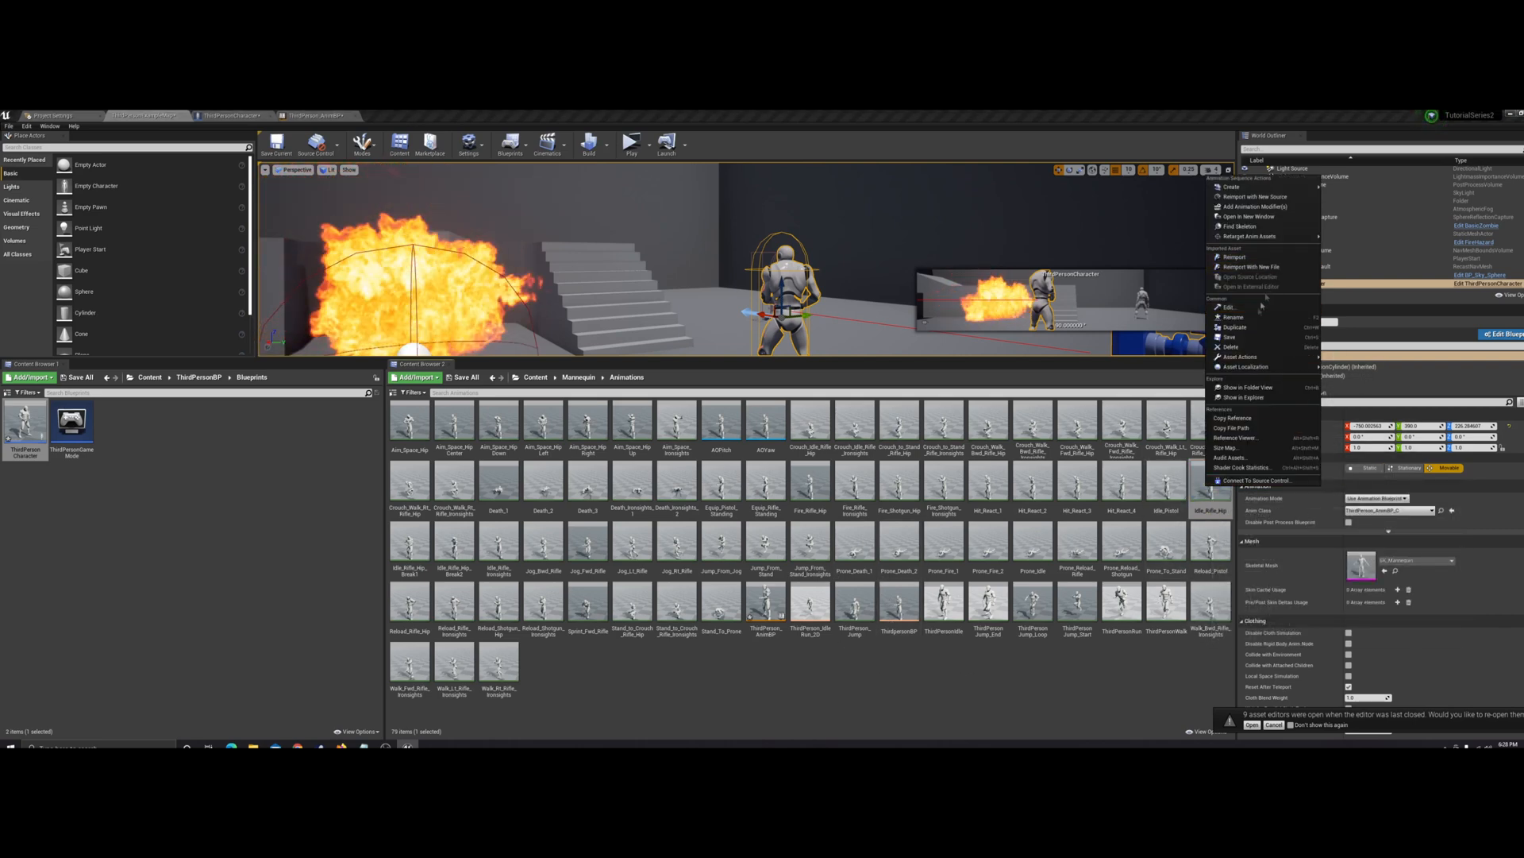
left_click(1238, 326)
left_click(837, 722)
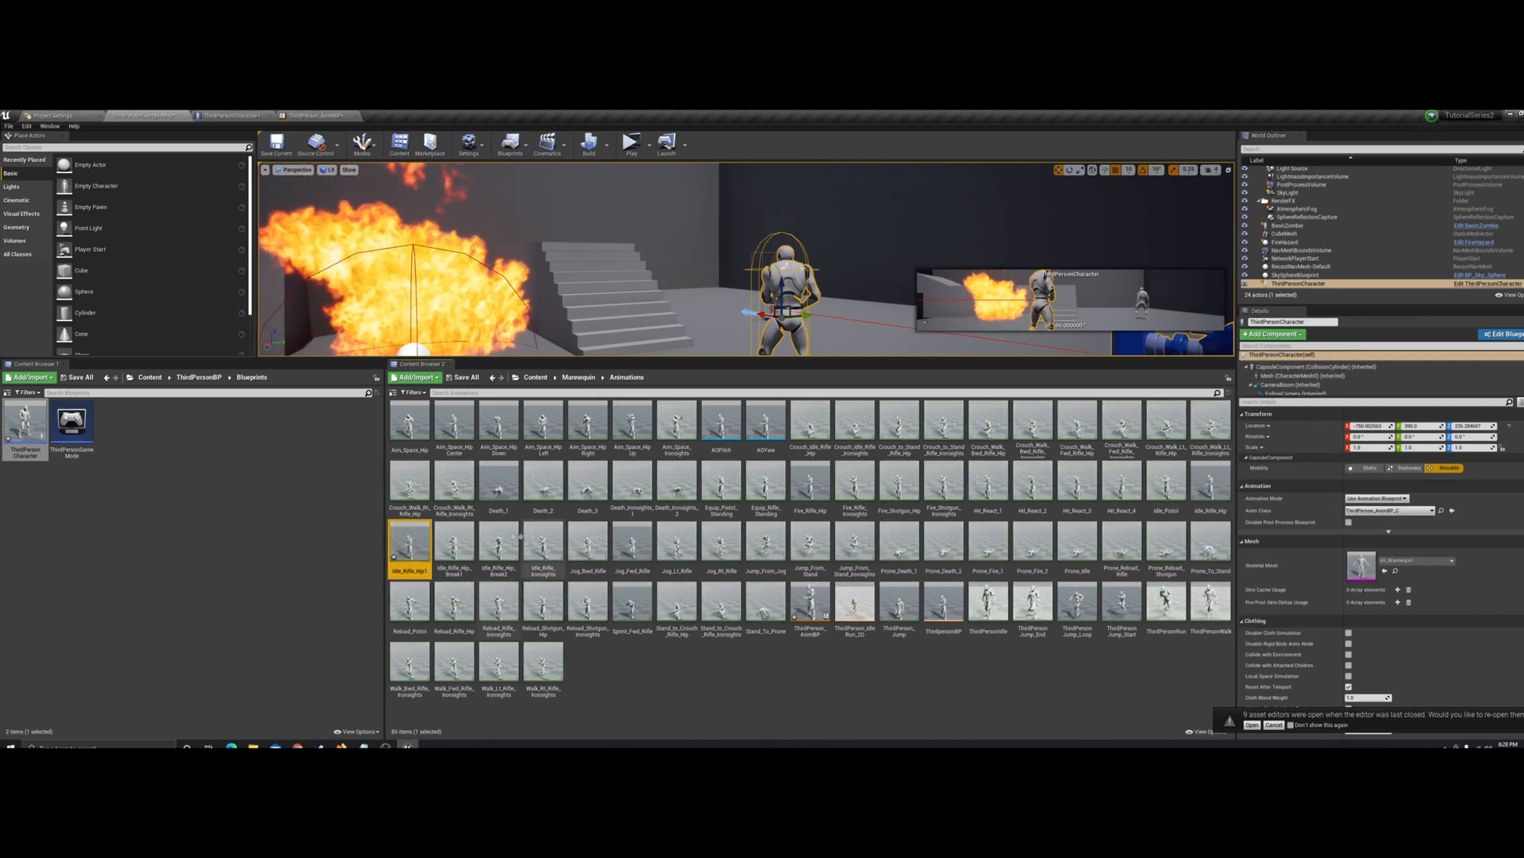
double_click(410, 544)
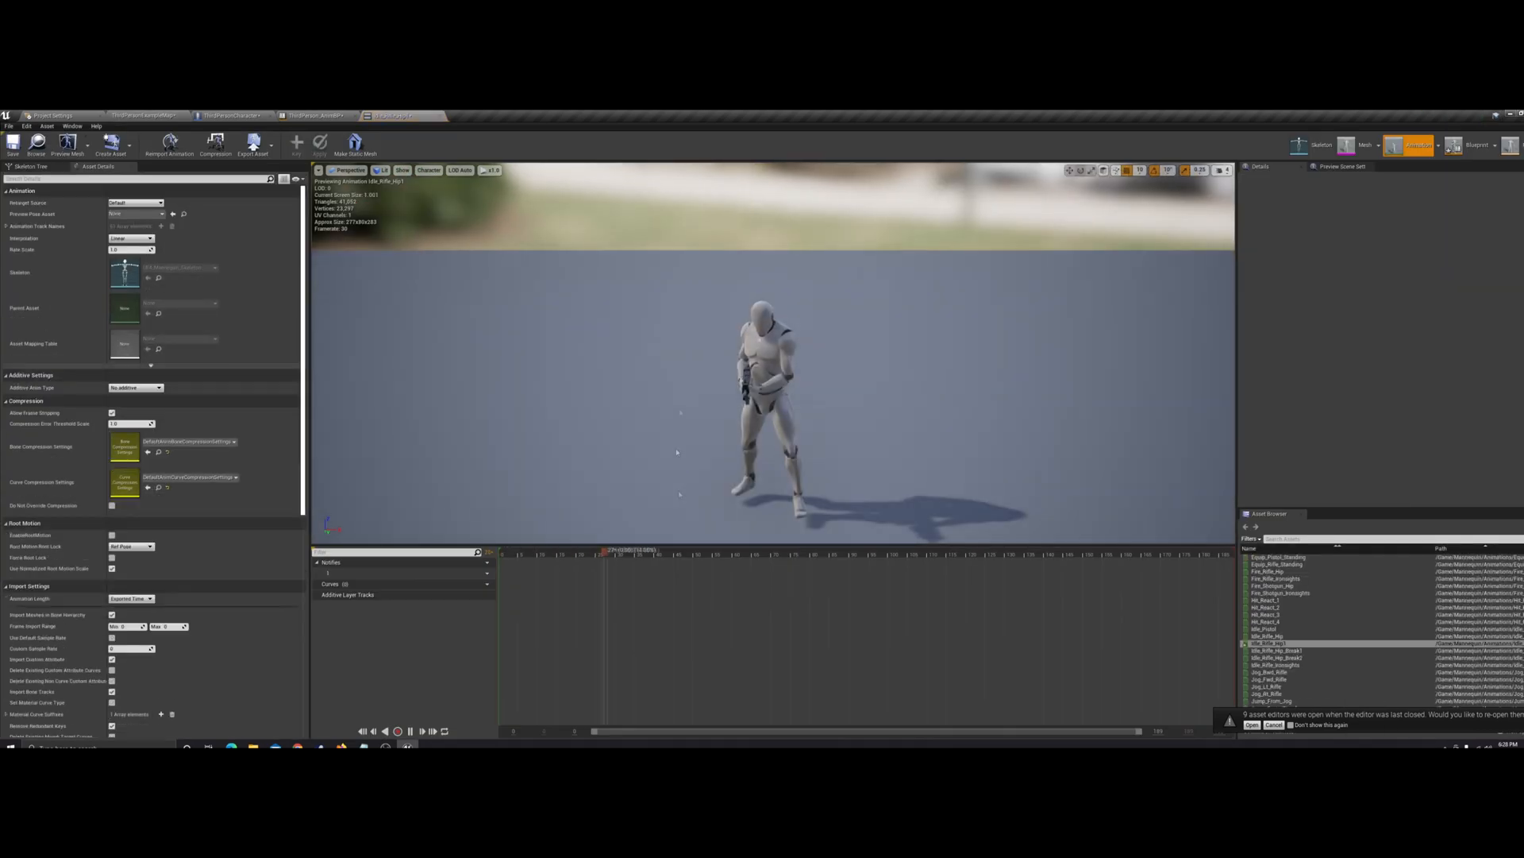
left_click(411, 731)
Set the copy's additive animation type to Mesh Space and its base pose type to Selected animation frame
left_click(146, 388)
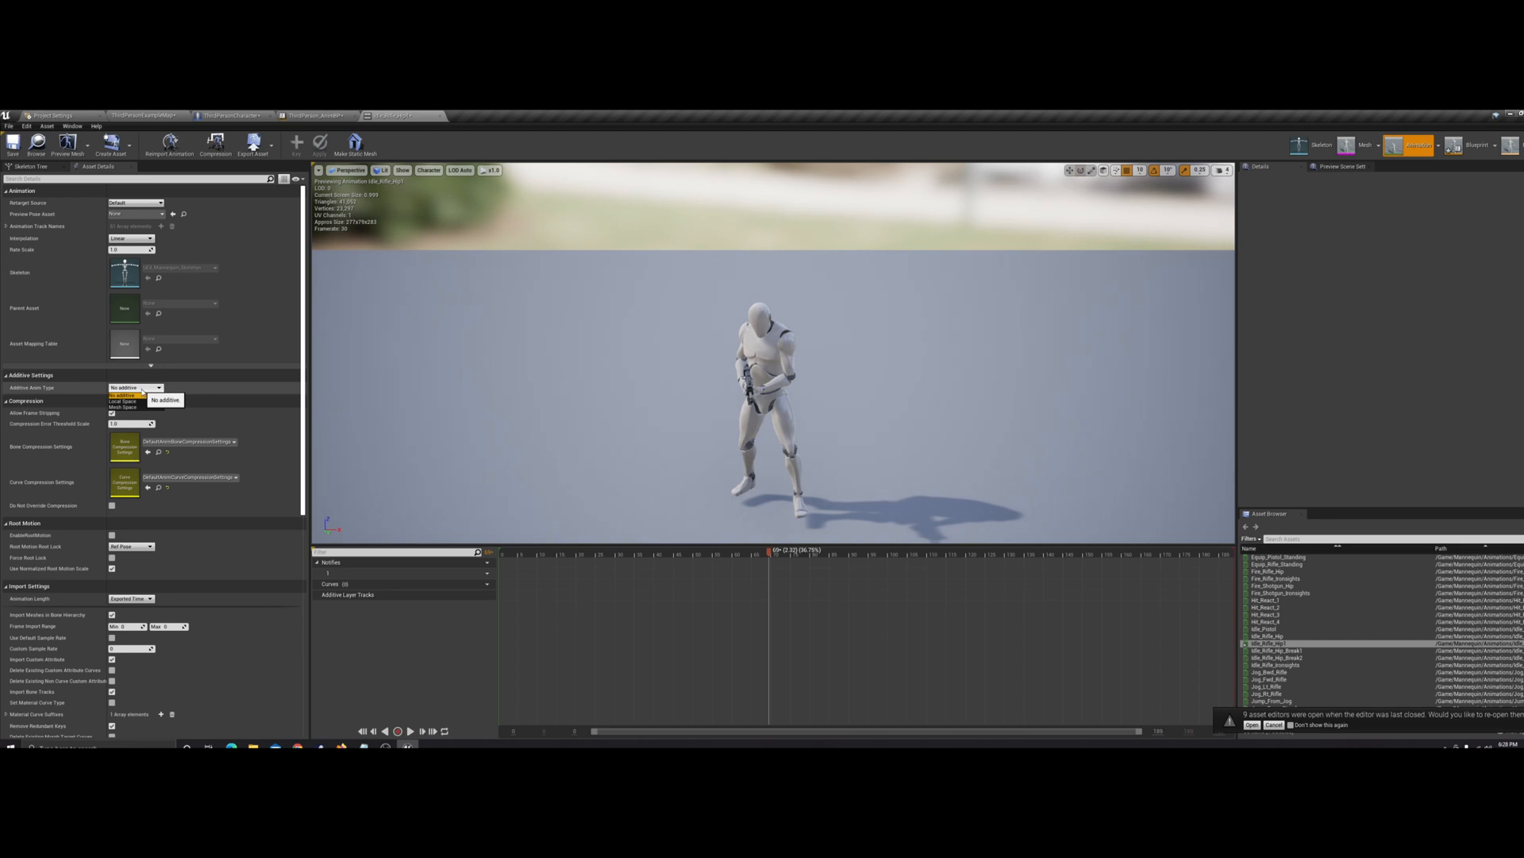
left_click(123, 406)
left_click(136, 400)
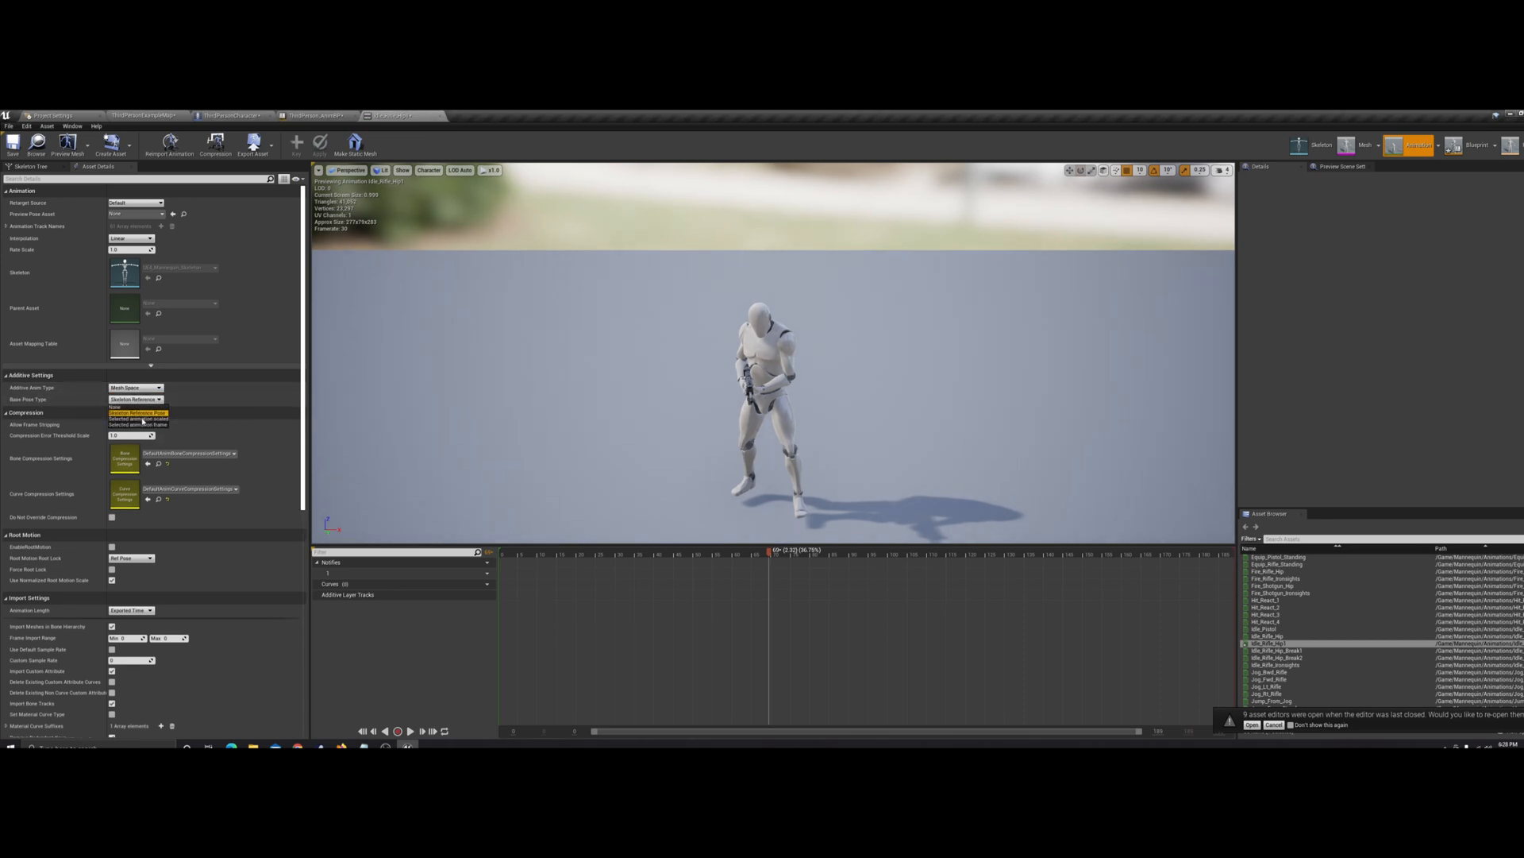
left_click(136, 425)
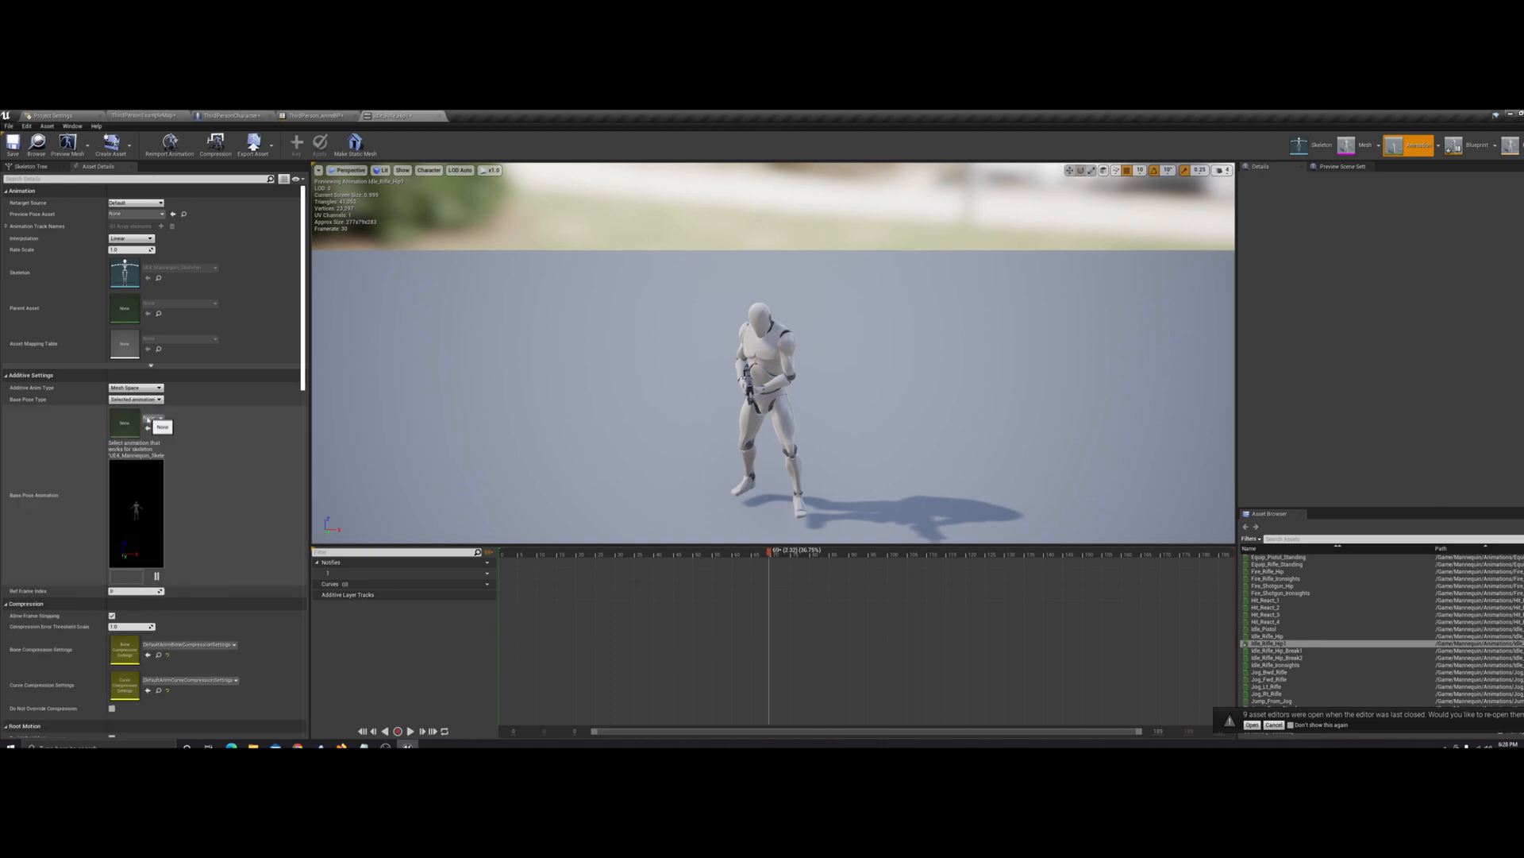
Assign the original Idle_Rifle_Hip animation as the base pose animation
left_click(150, 419)
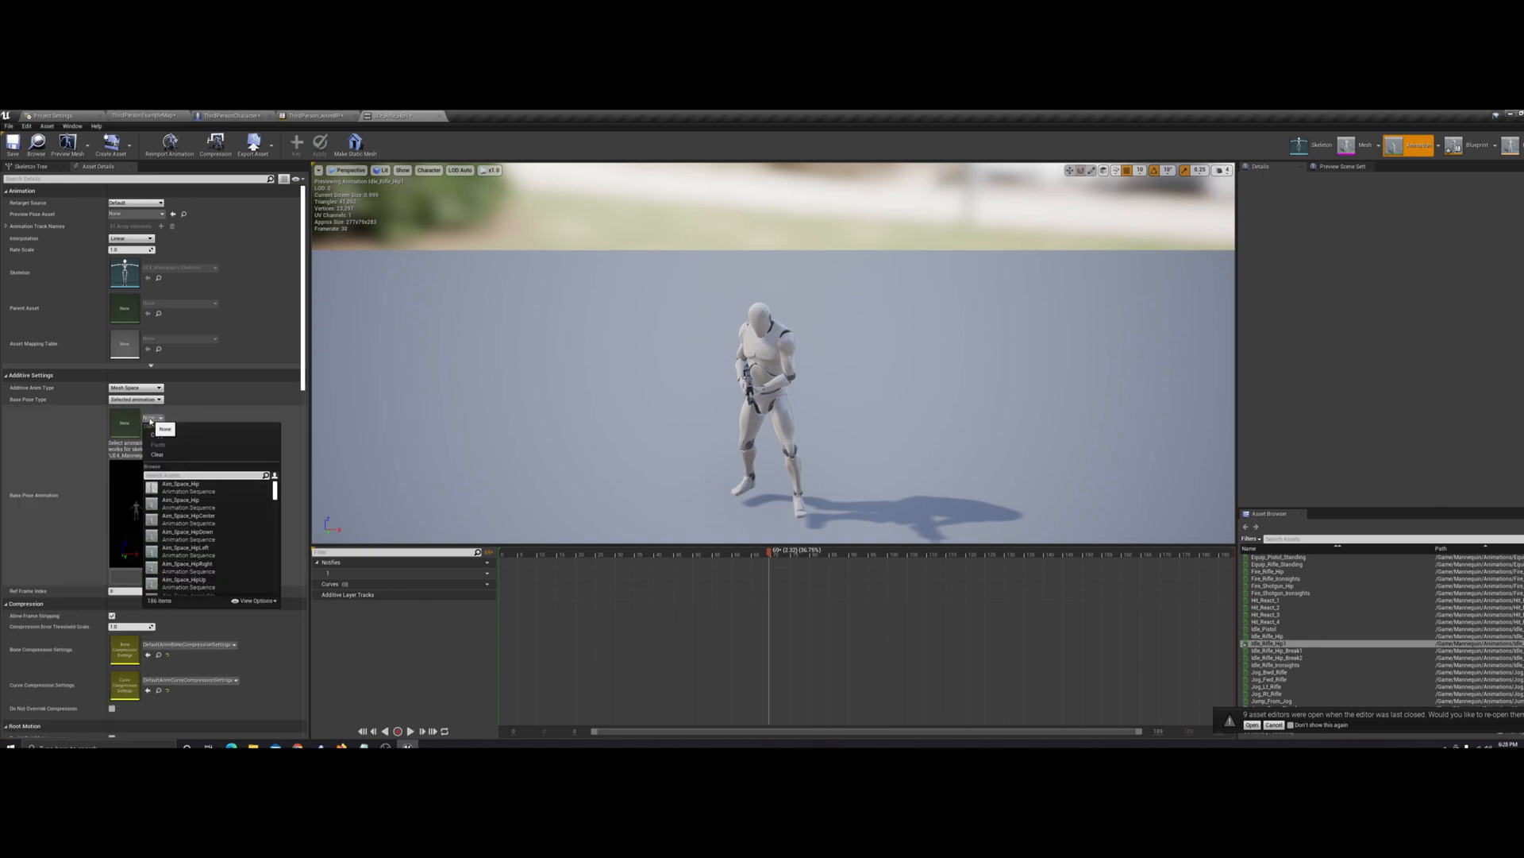
type("idle")
scroll(207, 511, "down", 3)
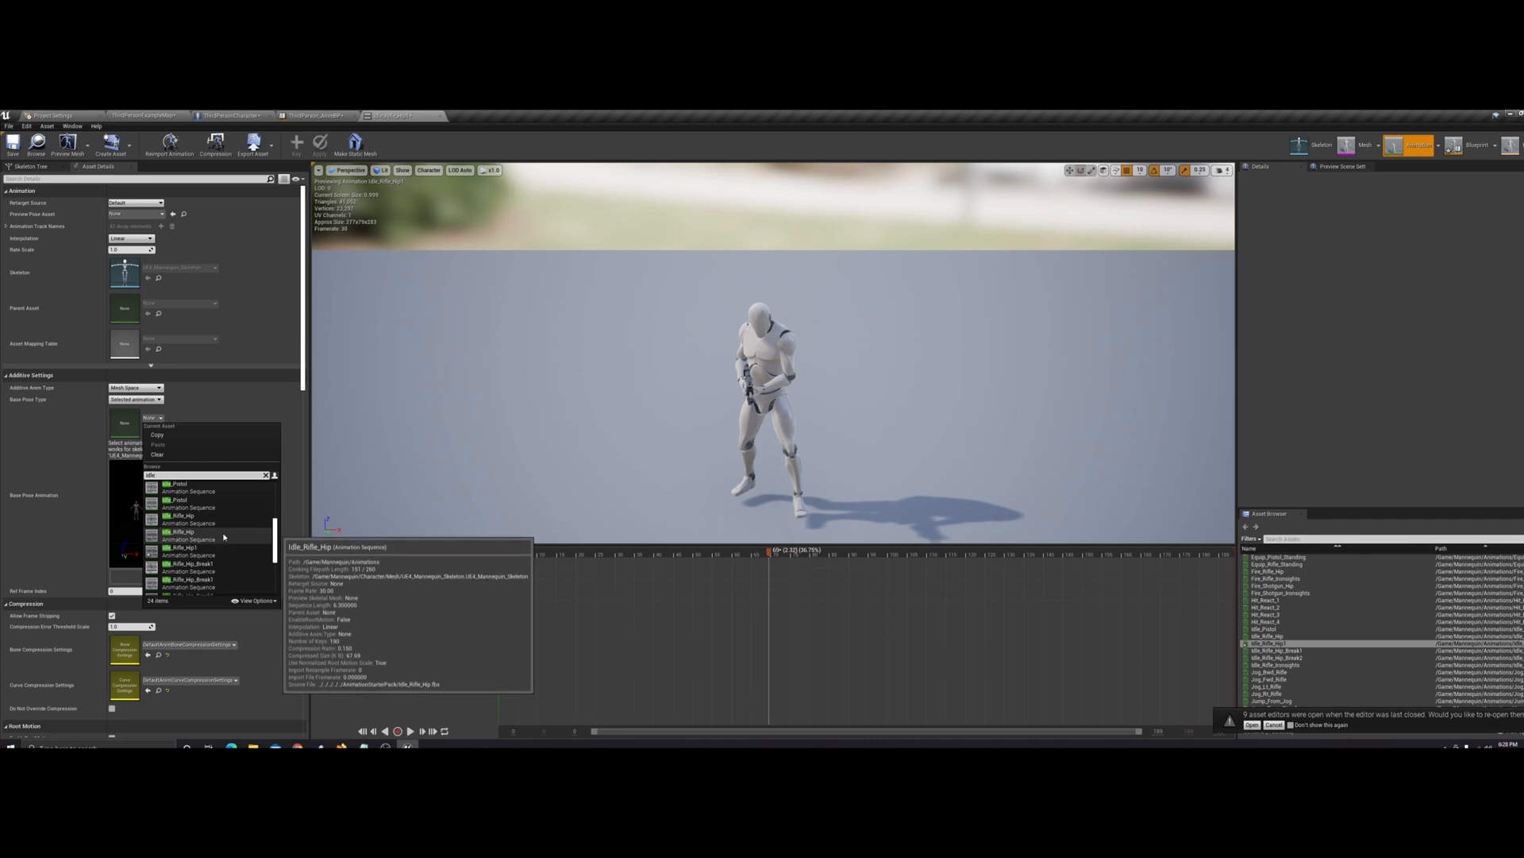
left_click(224, 542)
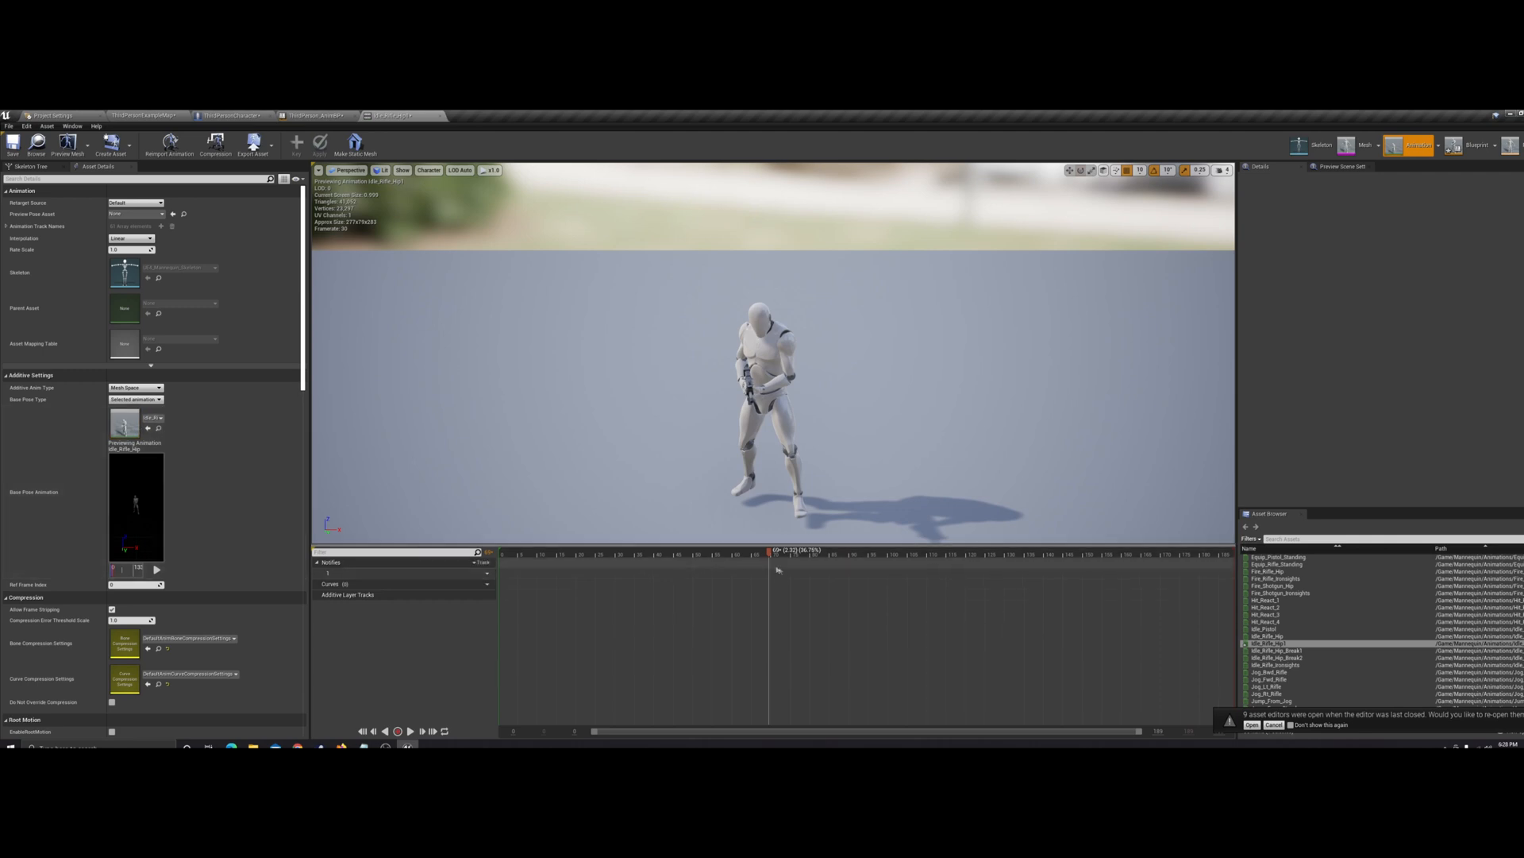
Remove every frame after frame 0 from the Idle_Rifle_Hip1 timeline, leaving a single-frame pose
left_click_drag(770, 552, 502, 552)
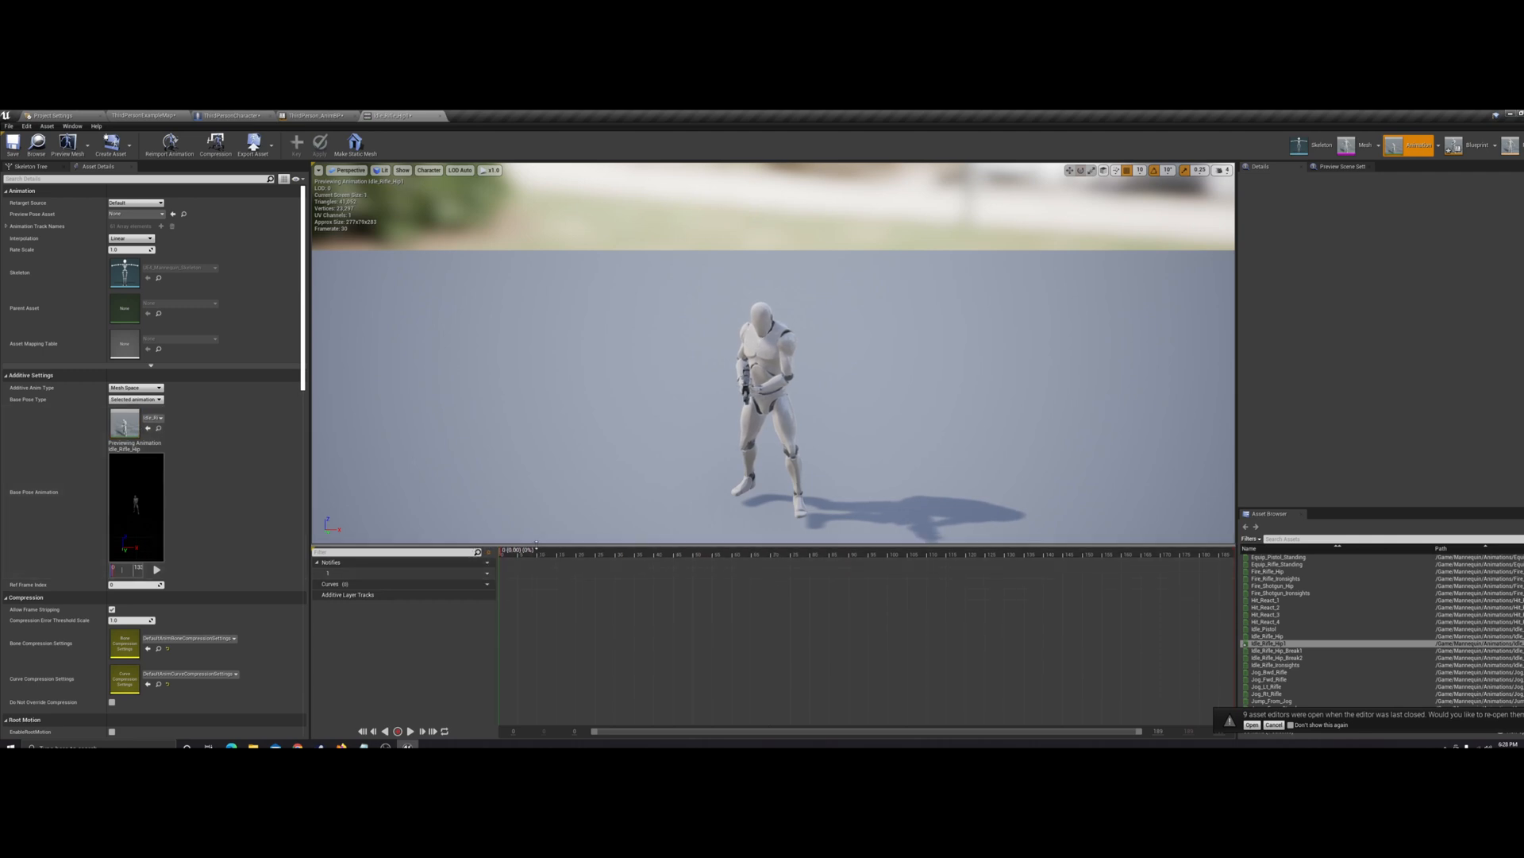
right_click(521, 554)
right_click(502, 554)
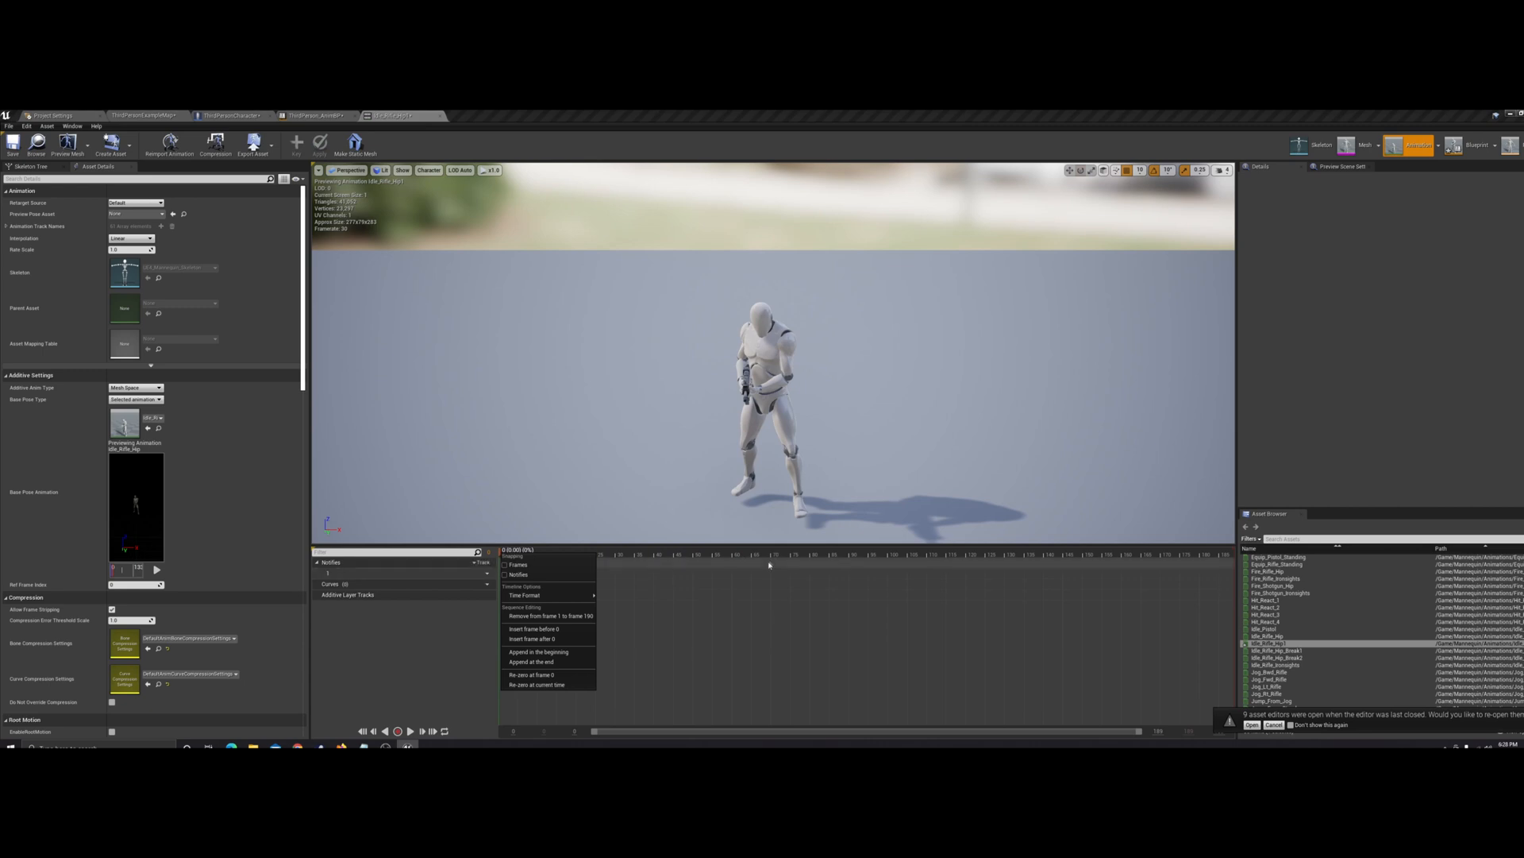
left_click(575, 617)
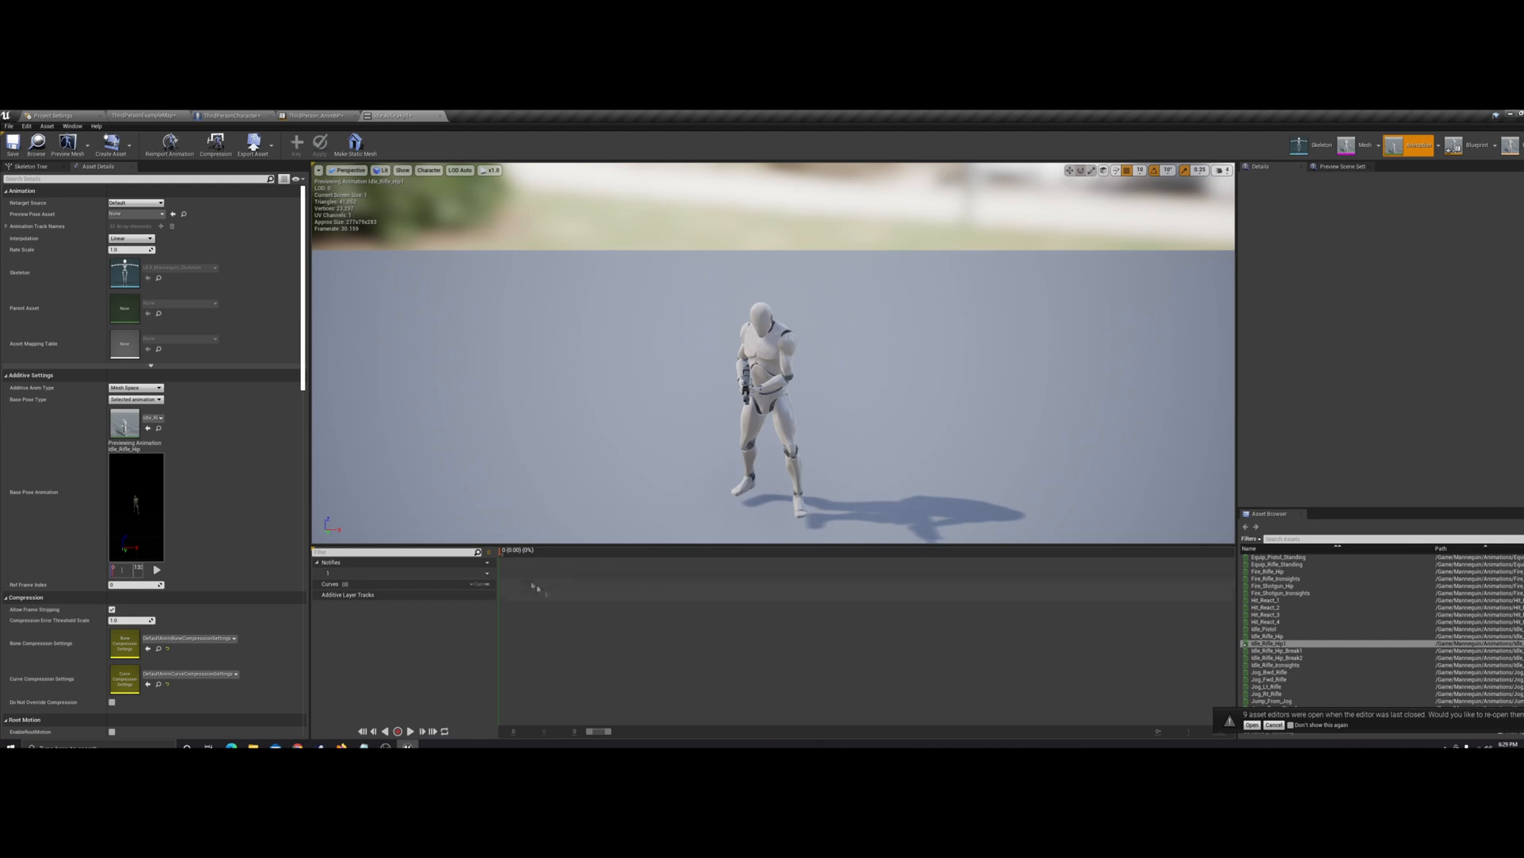
left_click_drag(501, 554, 1157, 568)
left_click_drag(541, 599, 476, 598)
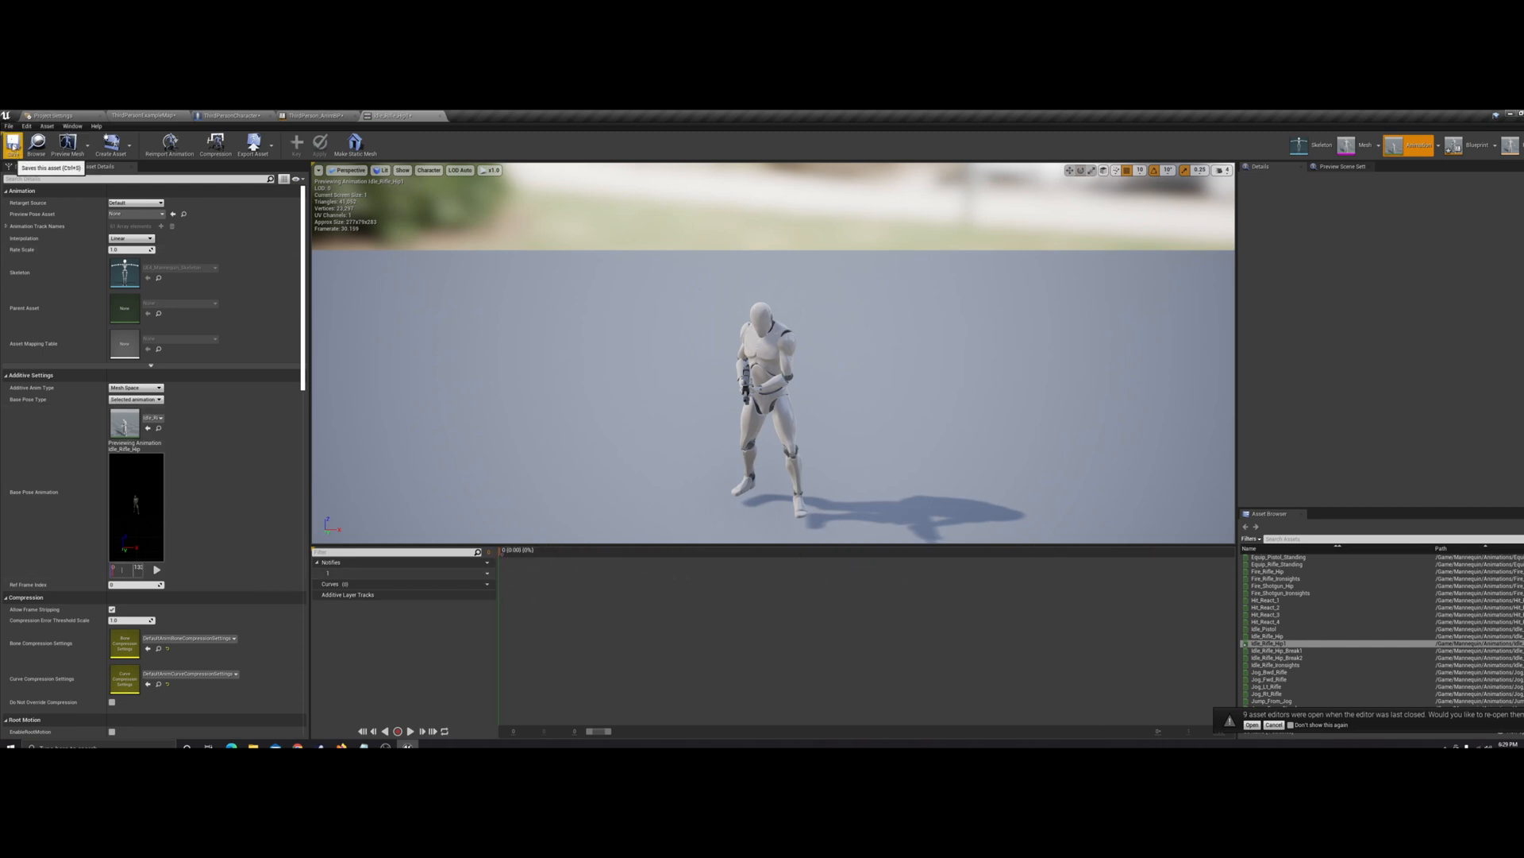
Open the Aim_Space_Hip Center animation to compare its additive settings and timeline, and return to the animations folder
left_click(165, 115)
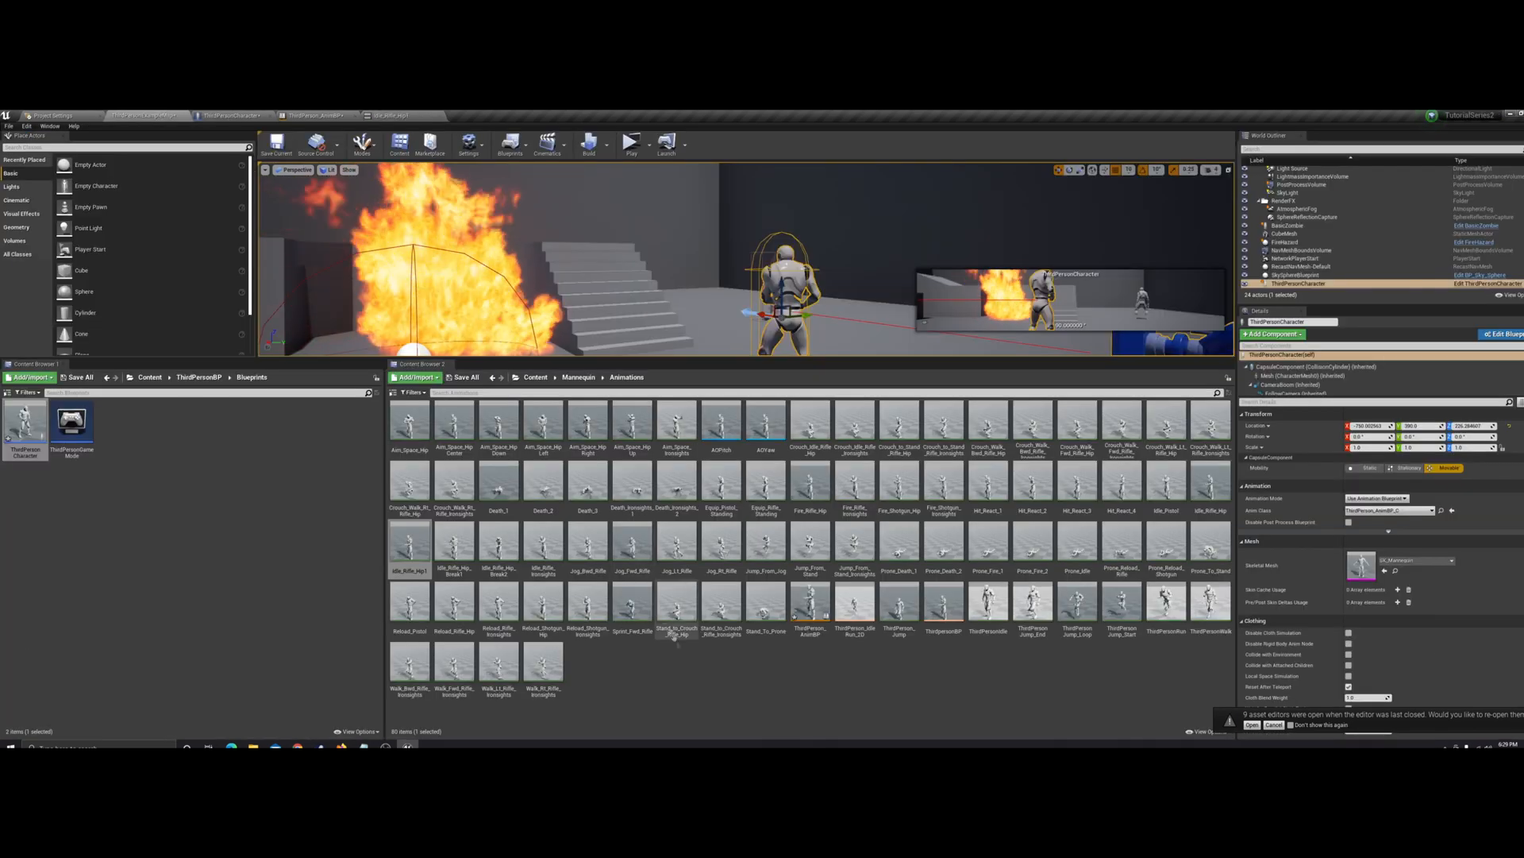
double_click(454, 421)
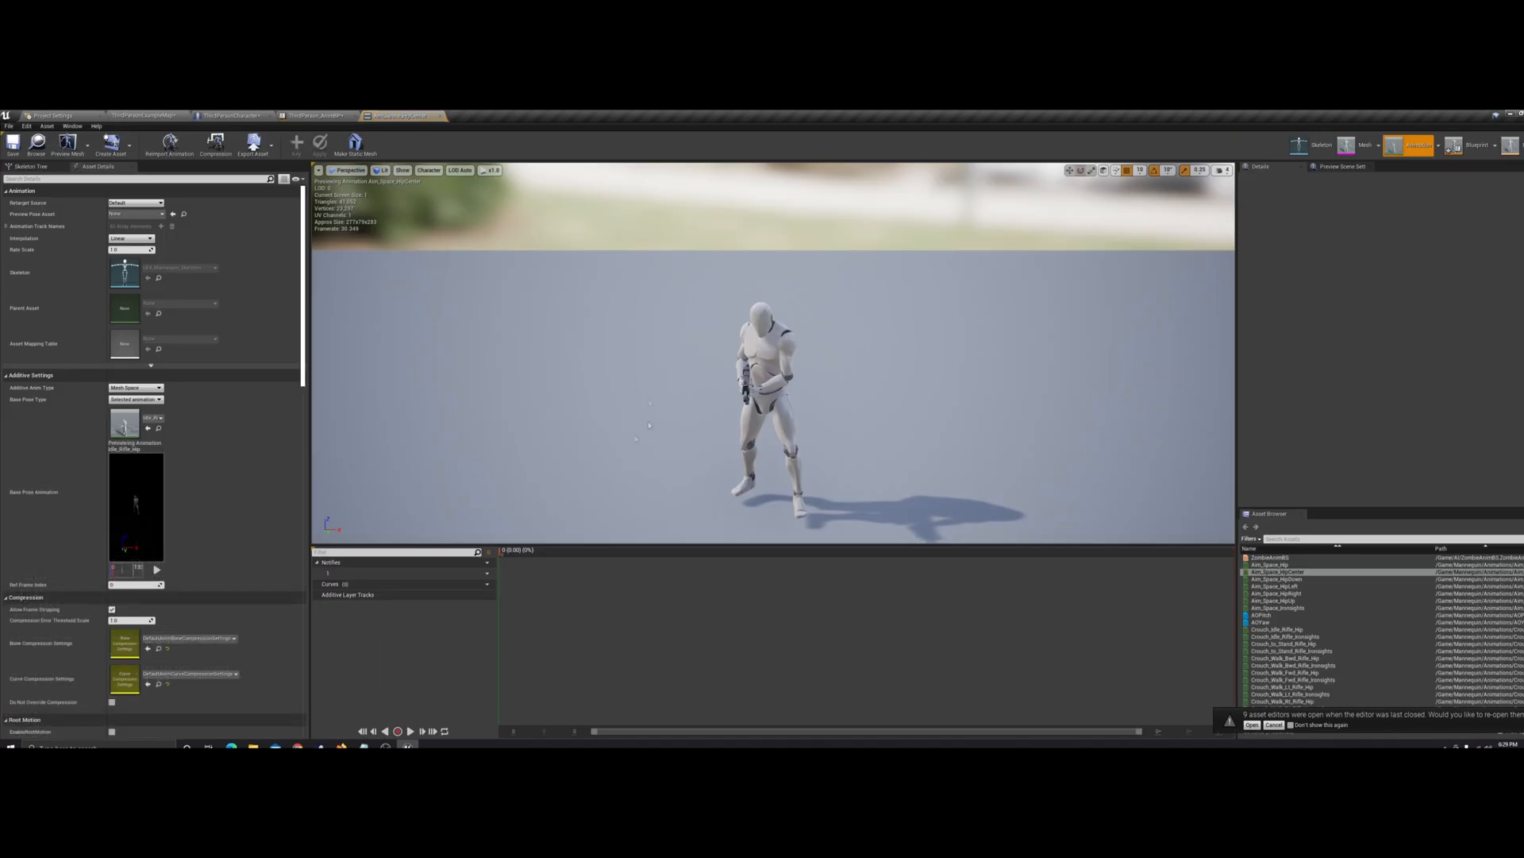
mouse_move(607, 547)
left_mouse_down()
mouse_move(607, 585)
mouse_move(607, 532)
left_mouse_up()
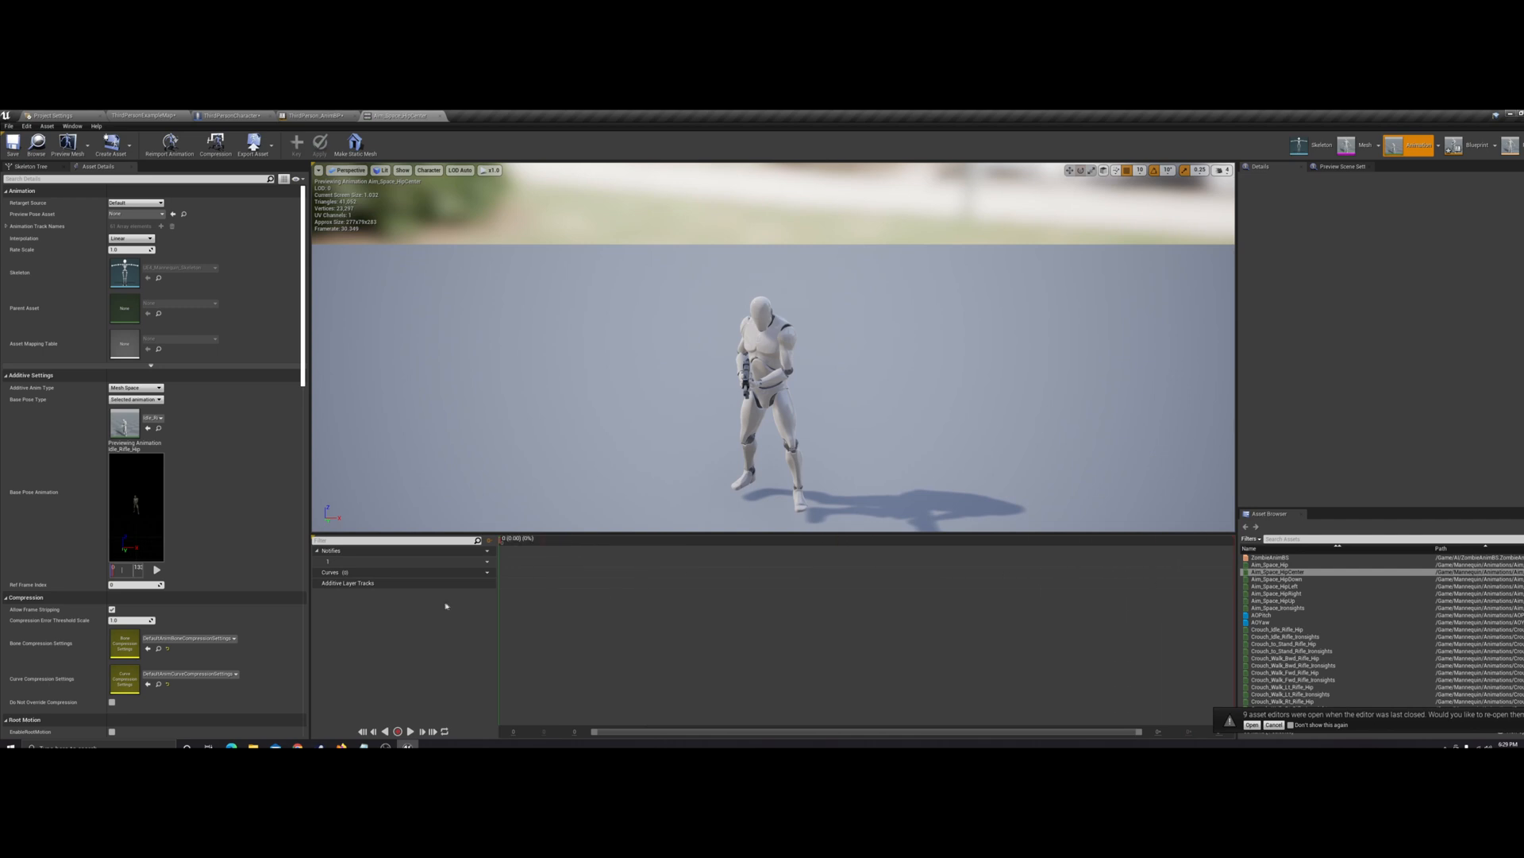
left_click(1056, 576)
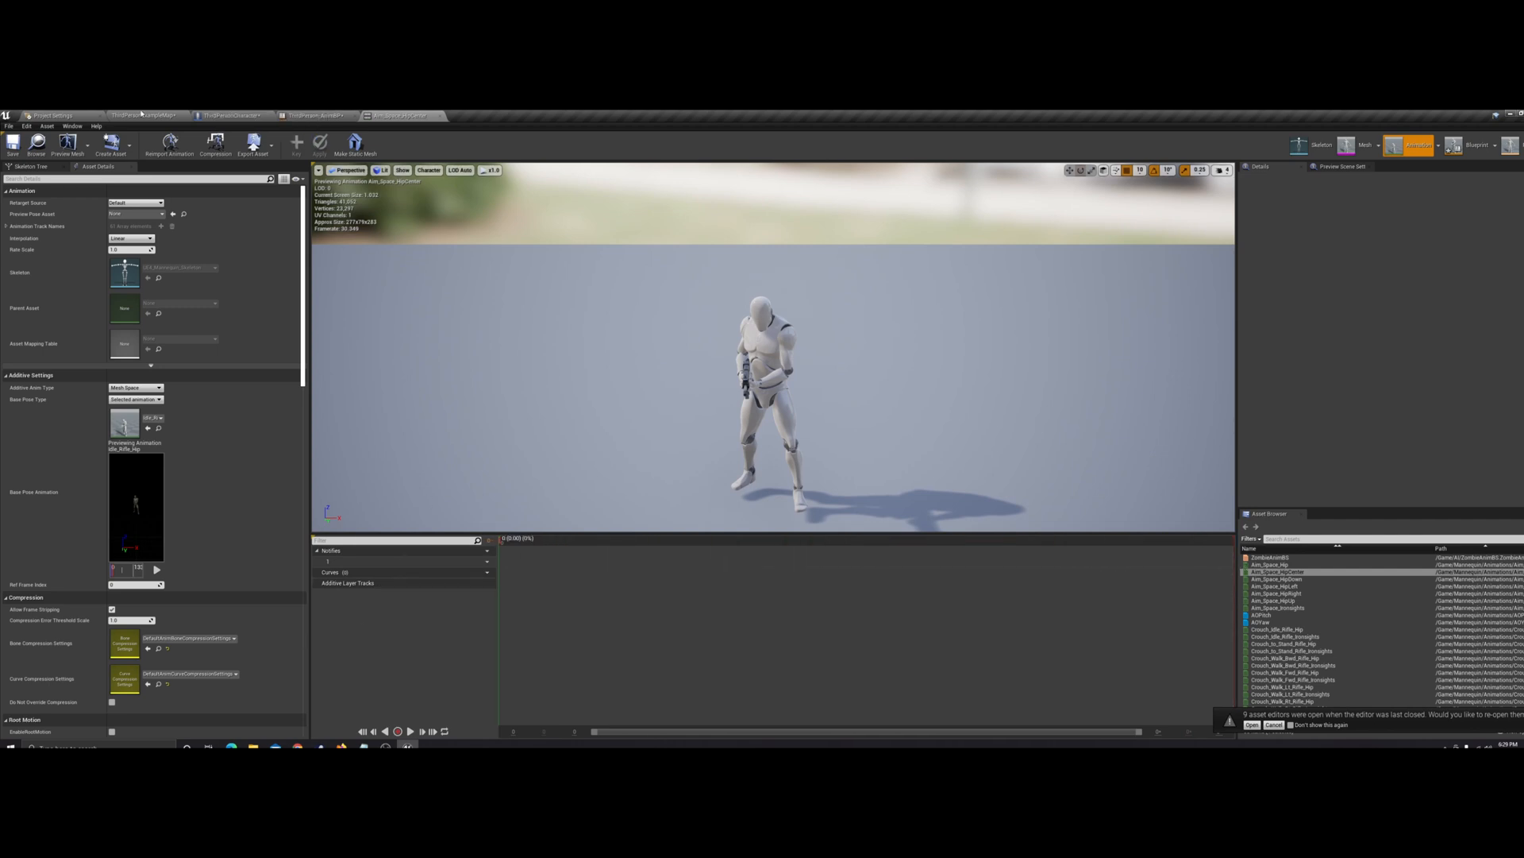
left_click(143, 115)
left_click(645, 666)
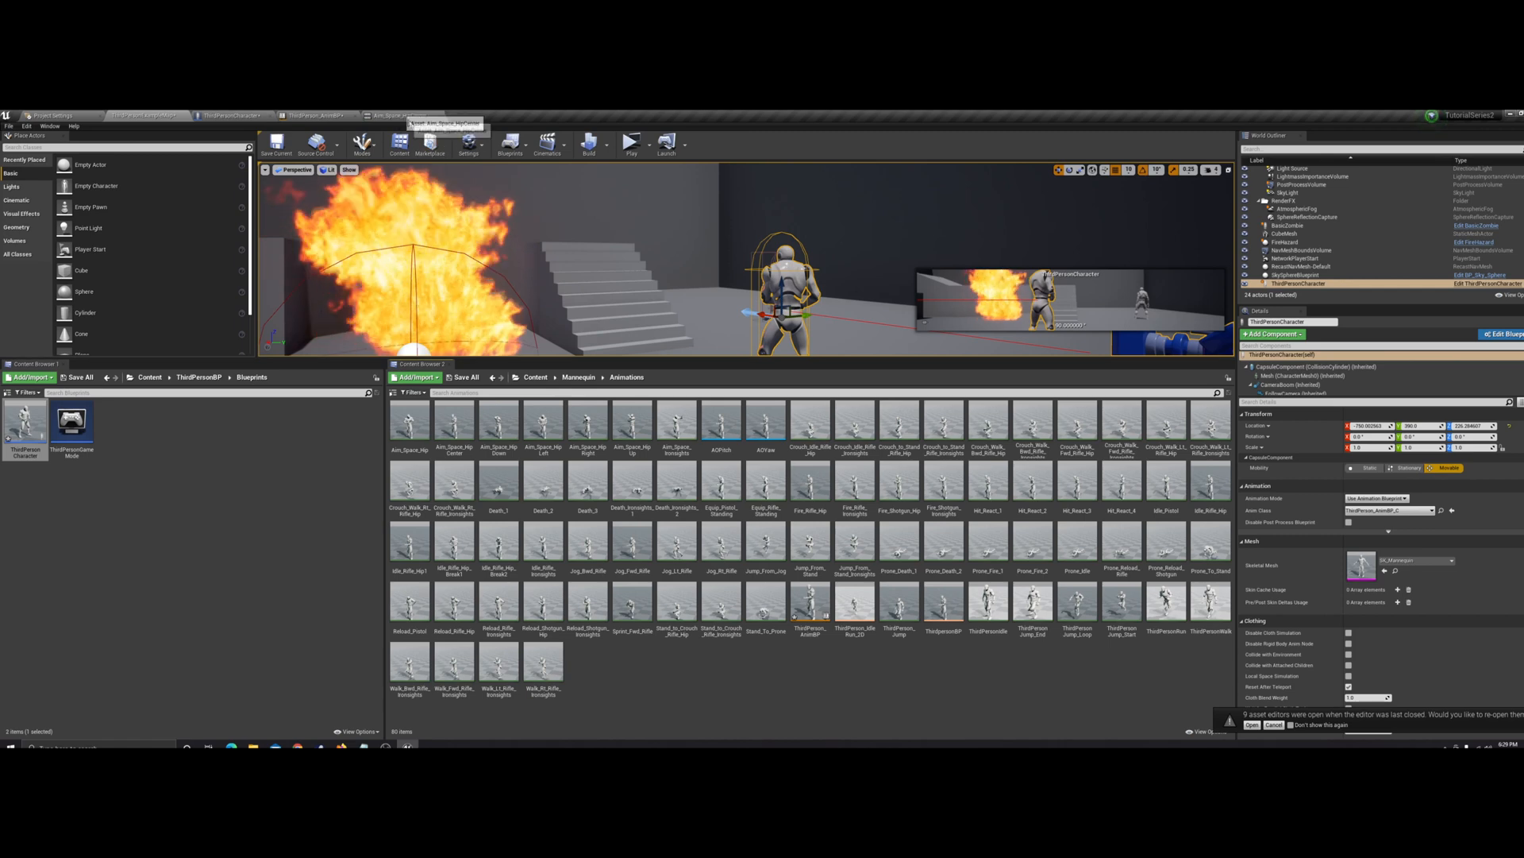
Reopen Idle_Rifle_Hip1, select the spine_01 bone in the skeleton, and rotate it to bend the upper body forward
double_click(410, 544)
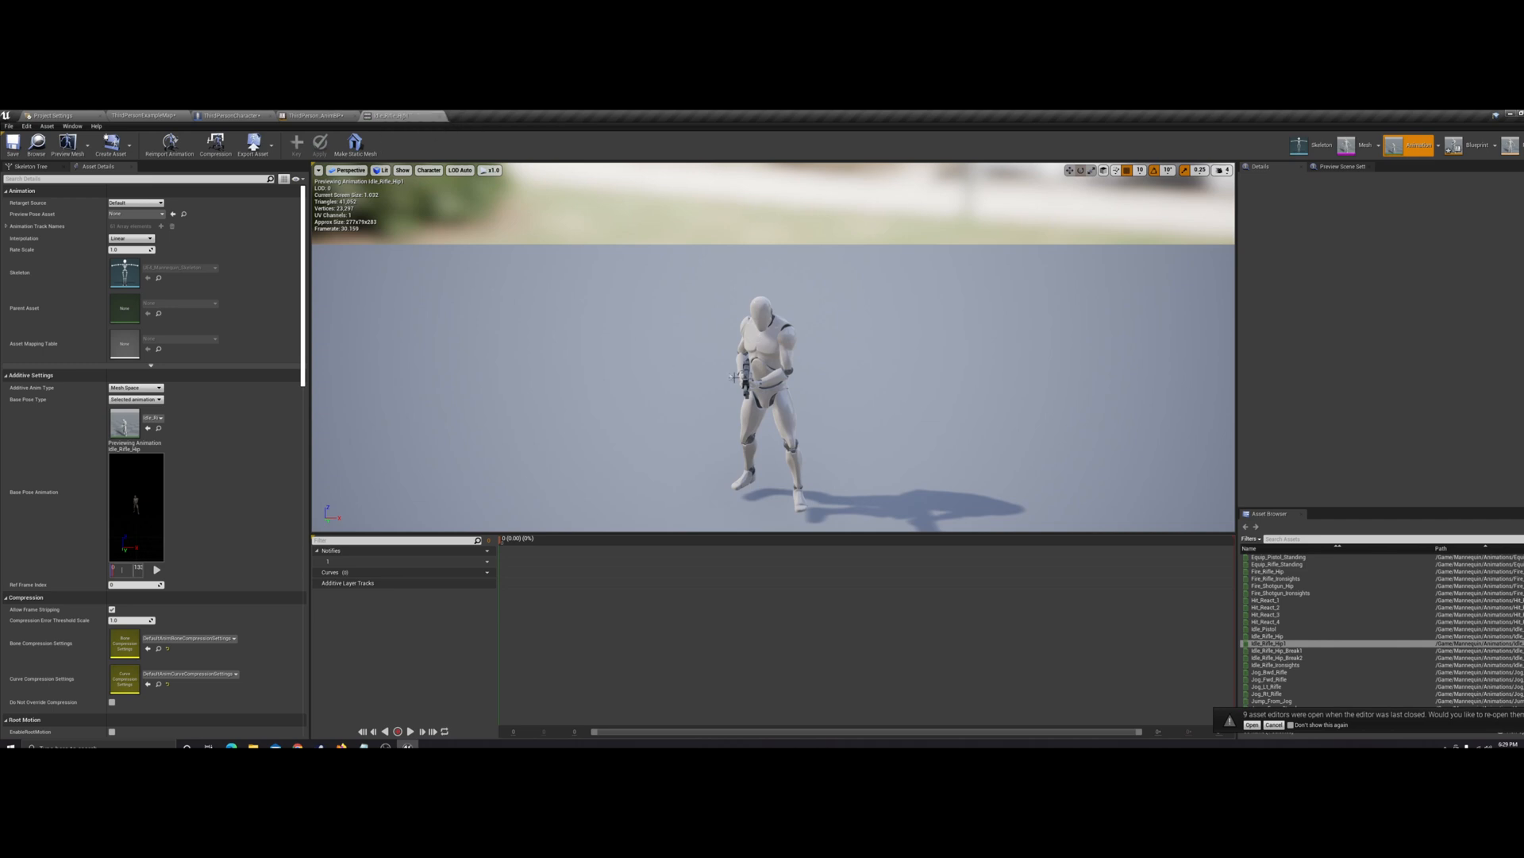
left_click(767, 362)
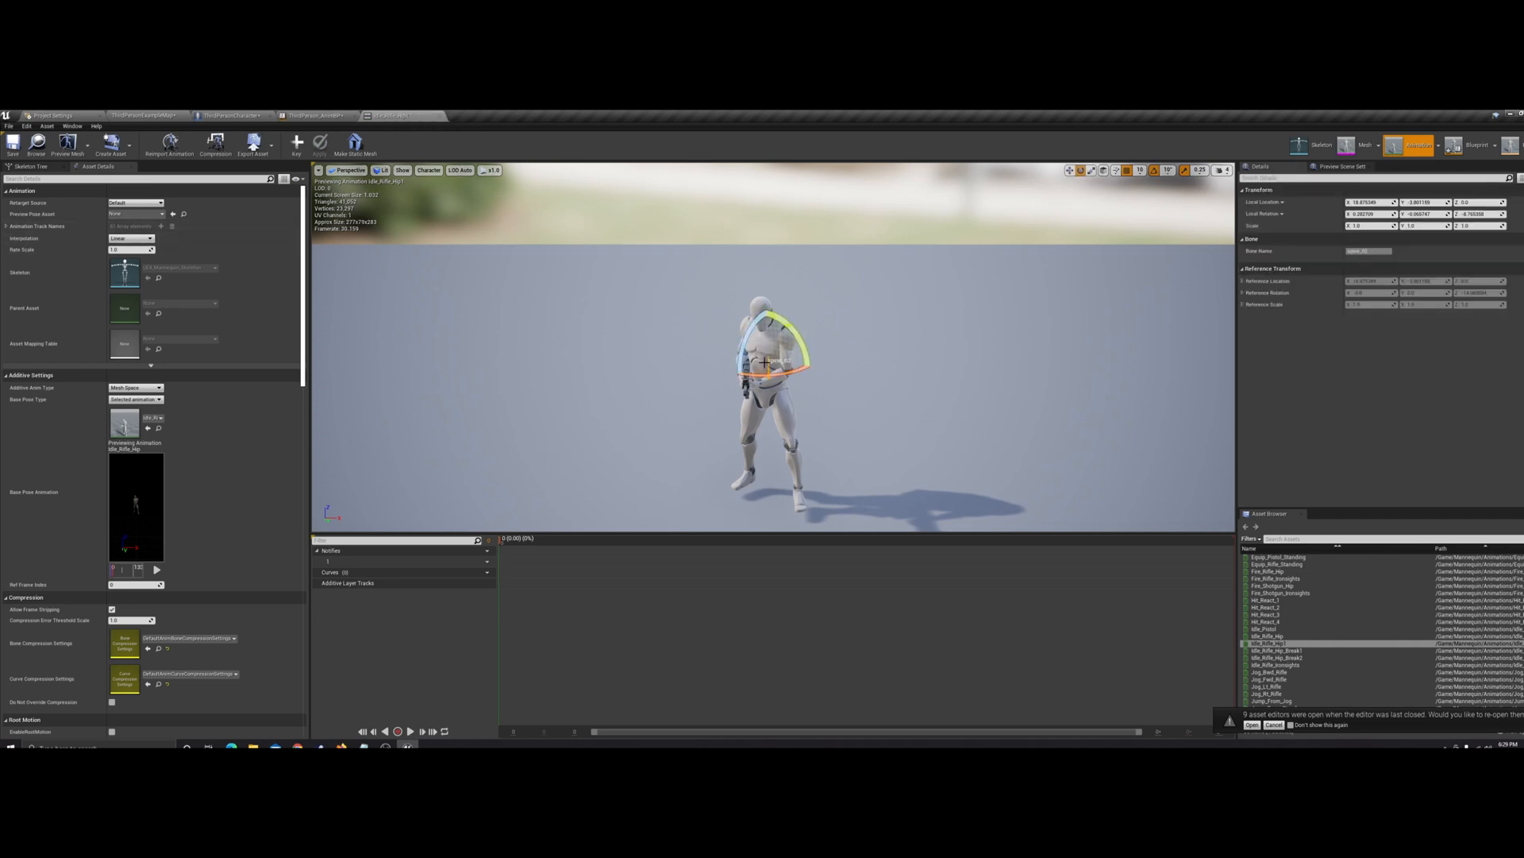
left_click(31, 166)
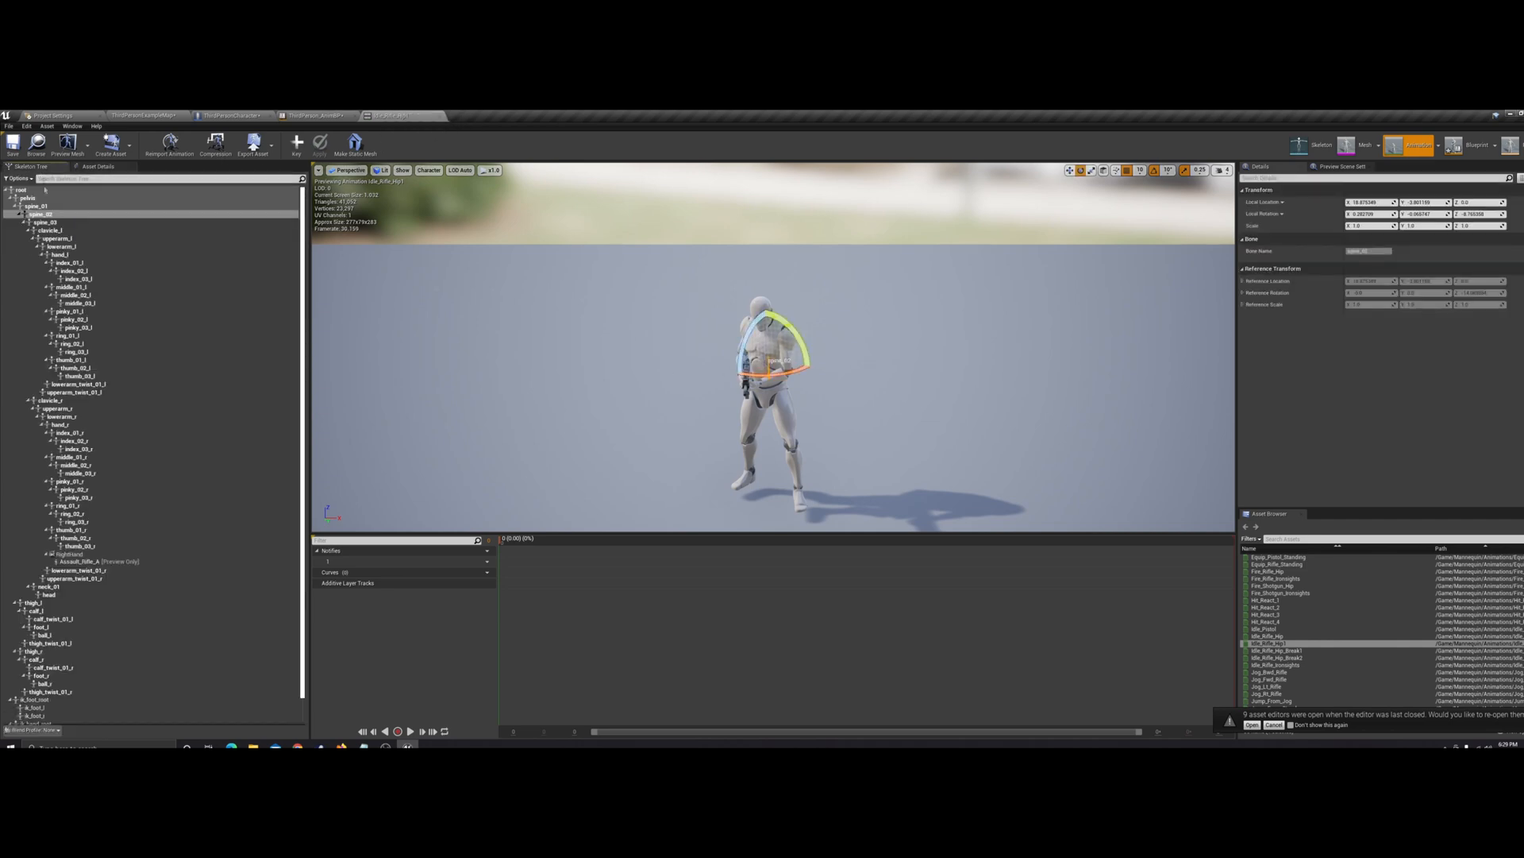
left_click(48, 207)
right_click_drag(556, 334, 762, 414)
left_click_drag(526, 347, 606, 353)
right_click_drag(605, 353, 386, 355)
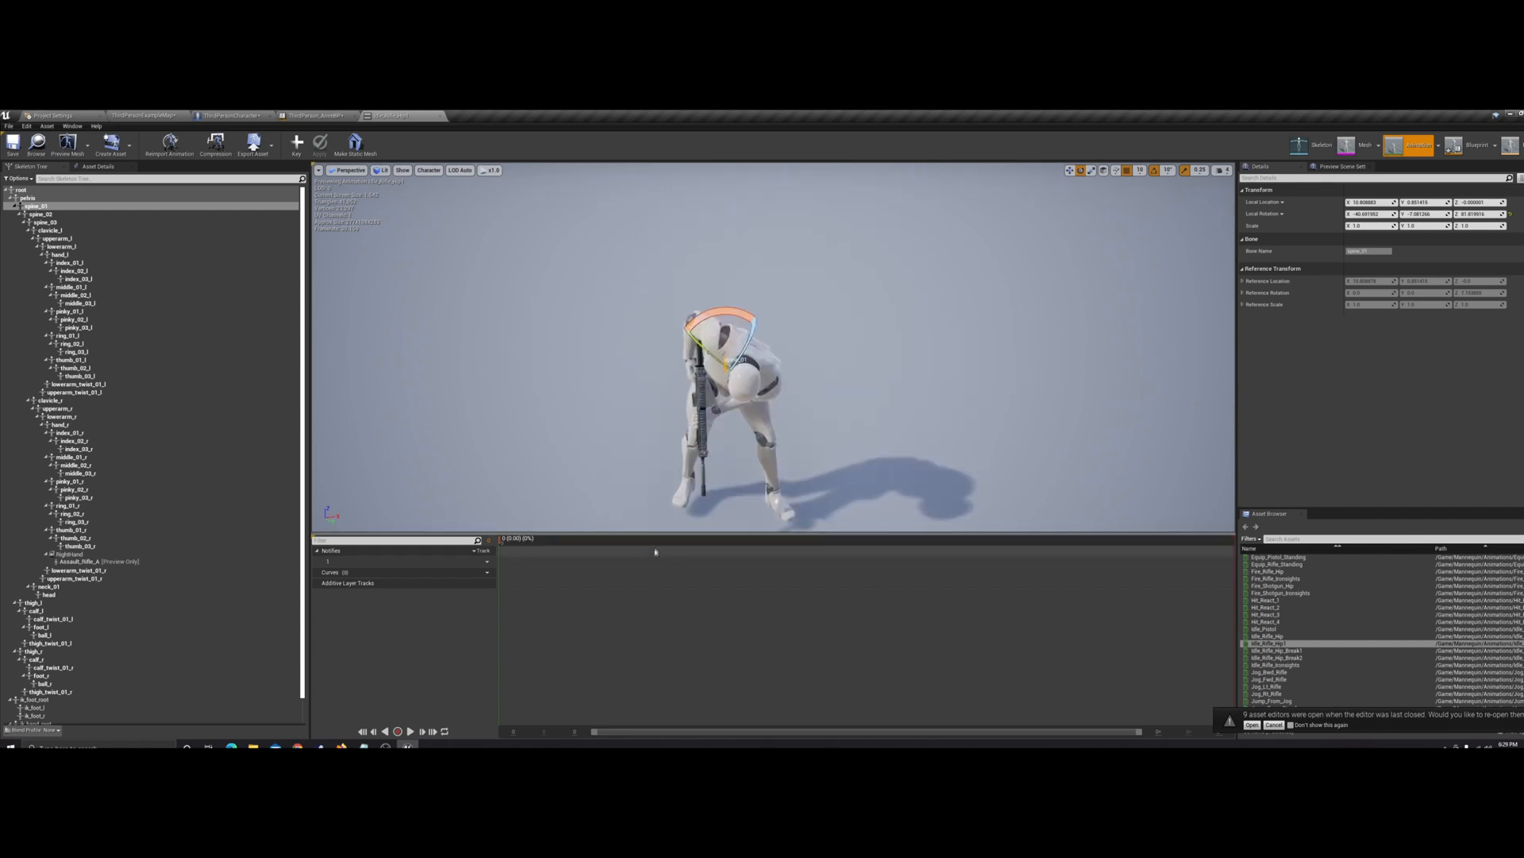
Open the Aim_Space_HipDown animation, examine its pose from the side, and return to the animations folder
left_click(151, 116)
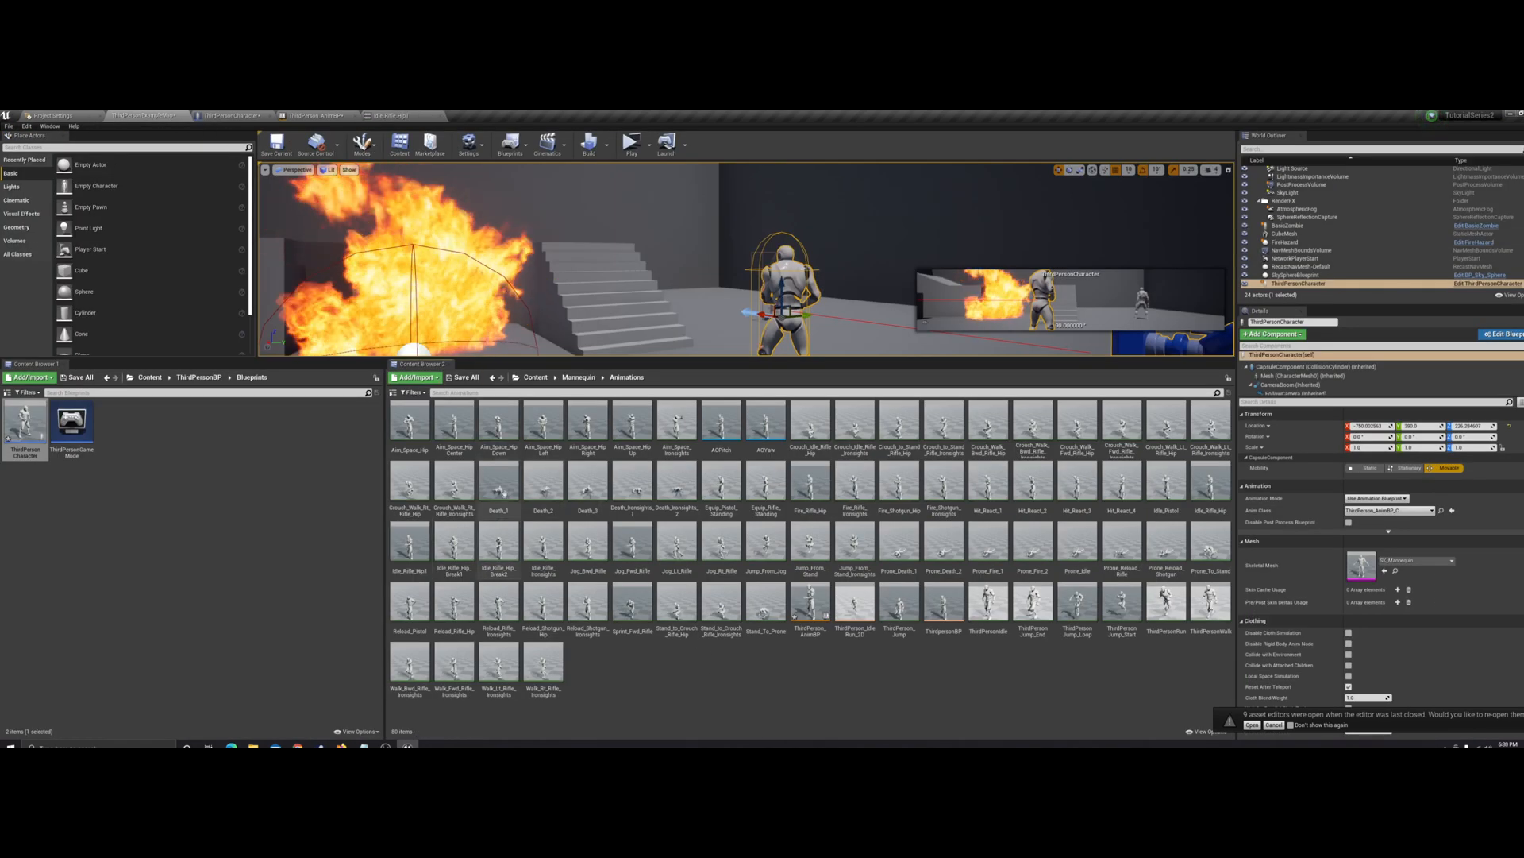
double_click(502, 433)
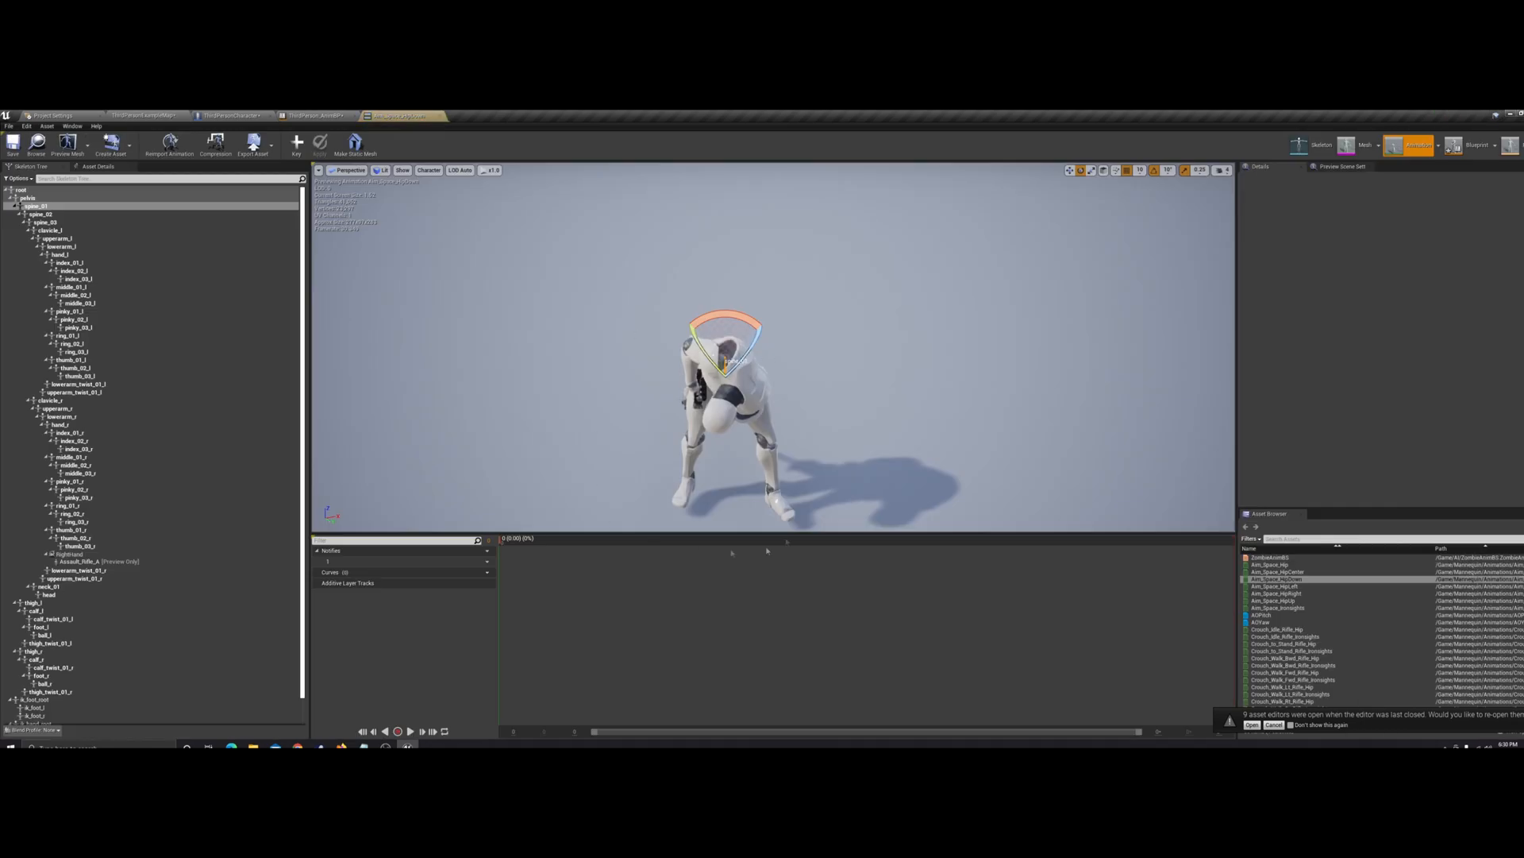
left_click_drag(641, 474, 641, 474)
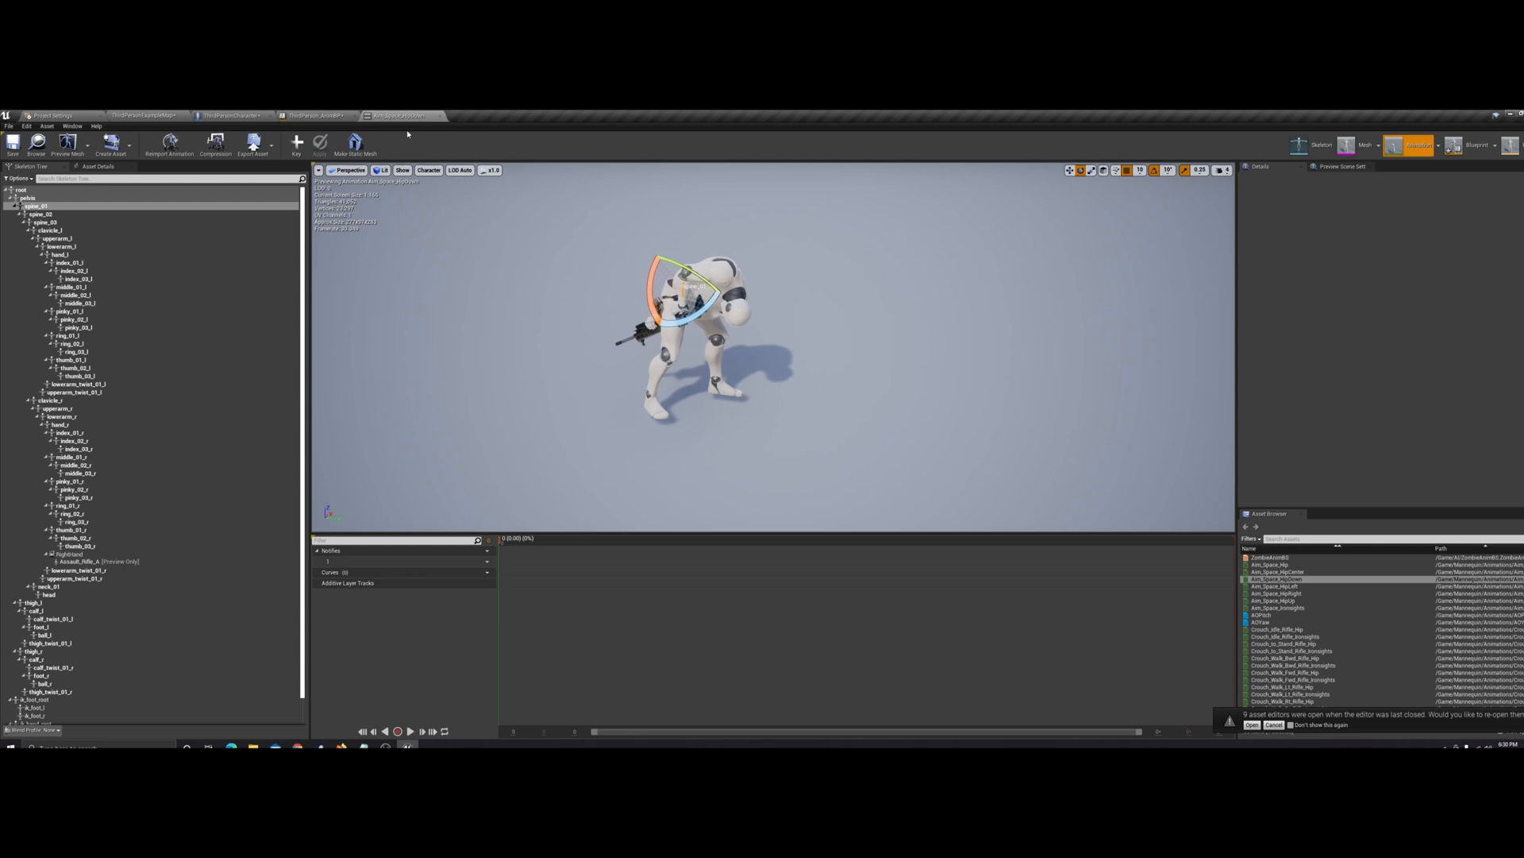
left_click(162, 116)
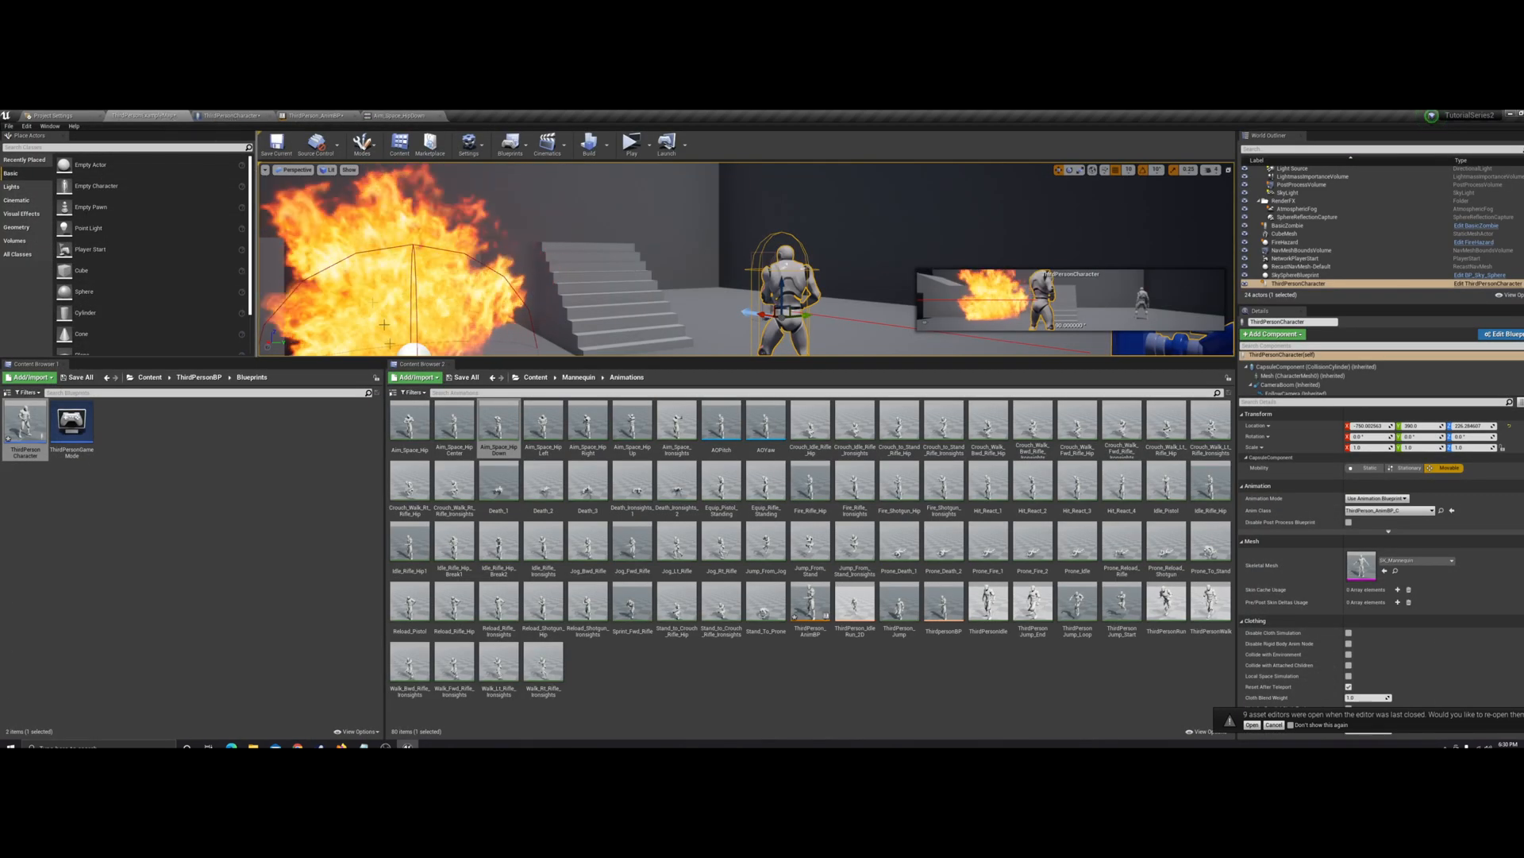
Delete the Idle_Rifle_Hip1 animation from the animations folder
right_click(409, 547)
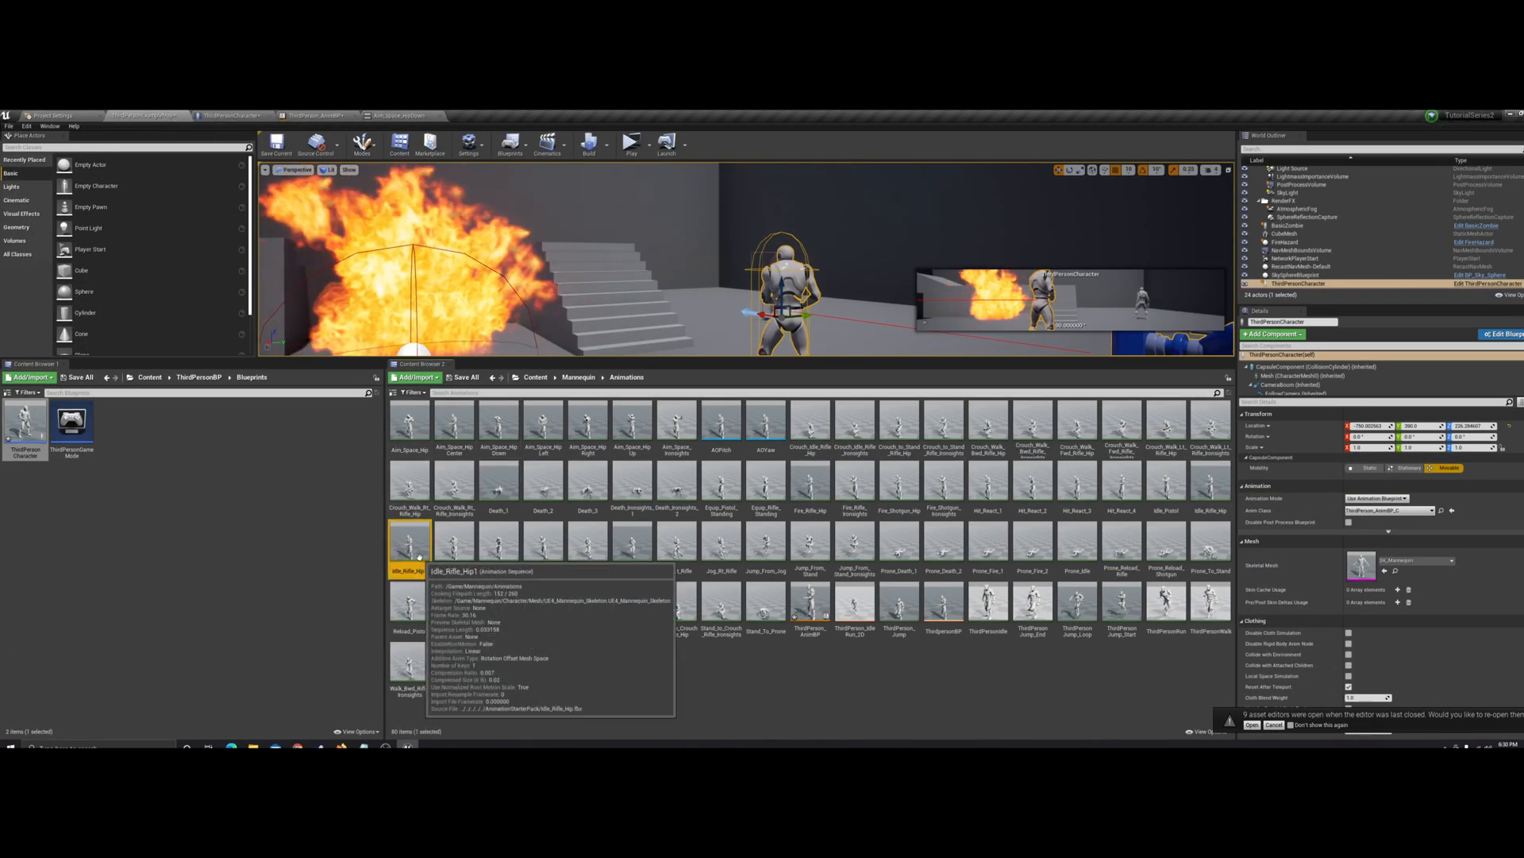
left_click(444, 601)
left_click(751, 572)
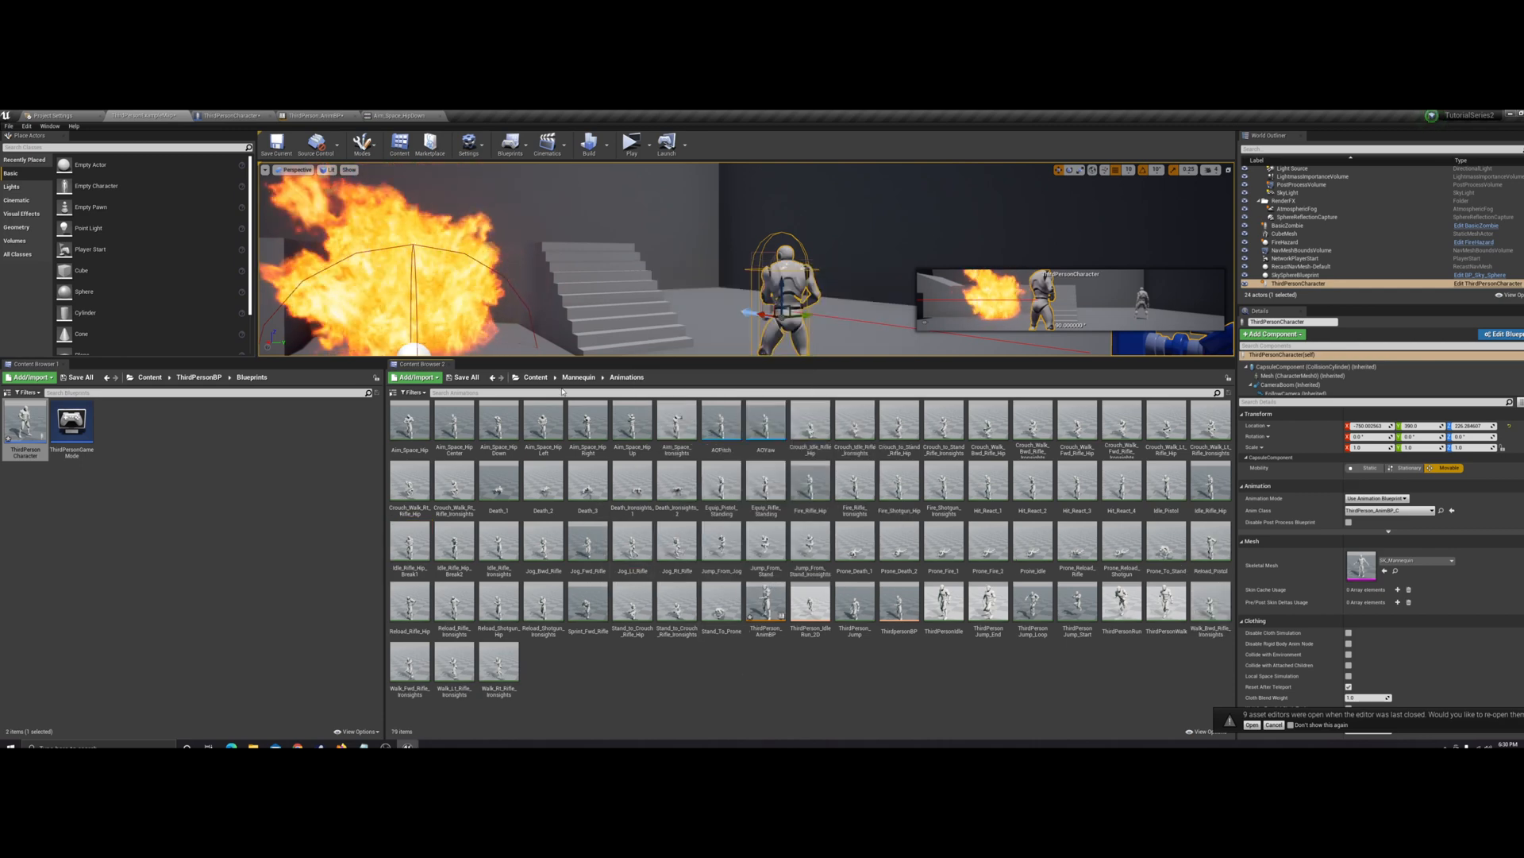
Reopen the Aim_Space_HipDown animation to examine its additive settings and pose, and return to the animations folder
right_click(501, 429)
left_click(507, 430)
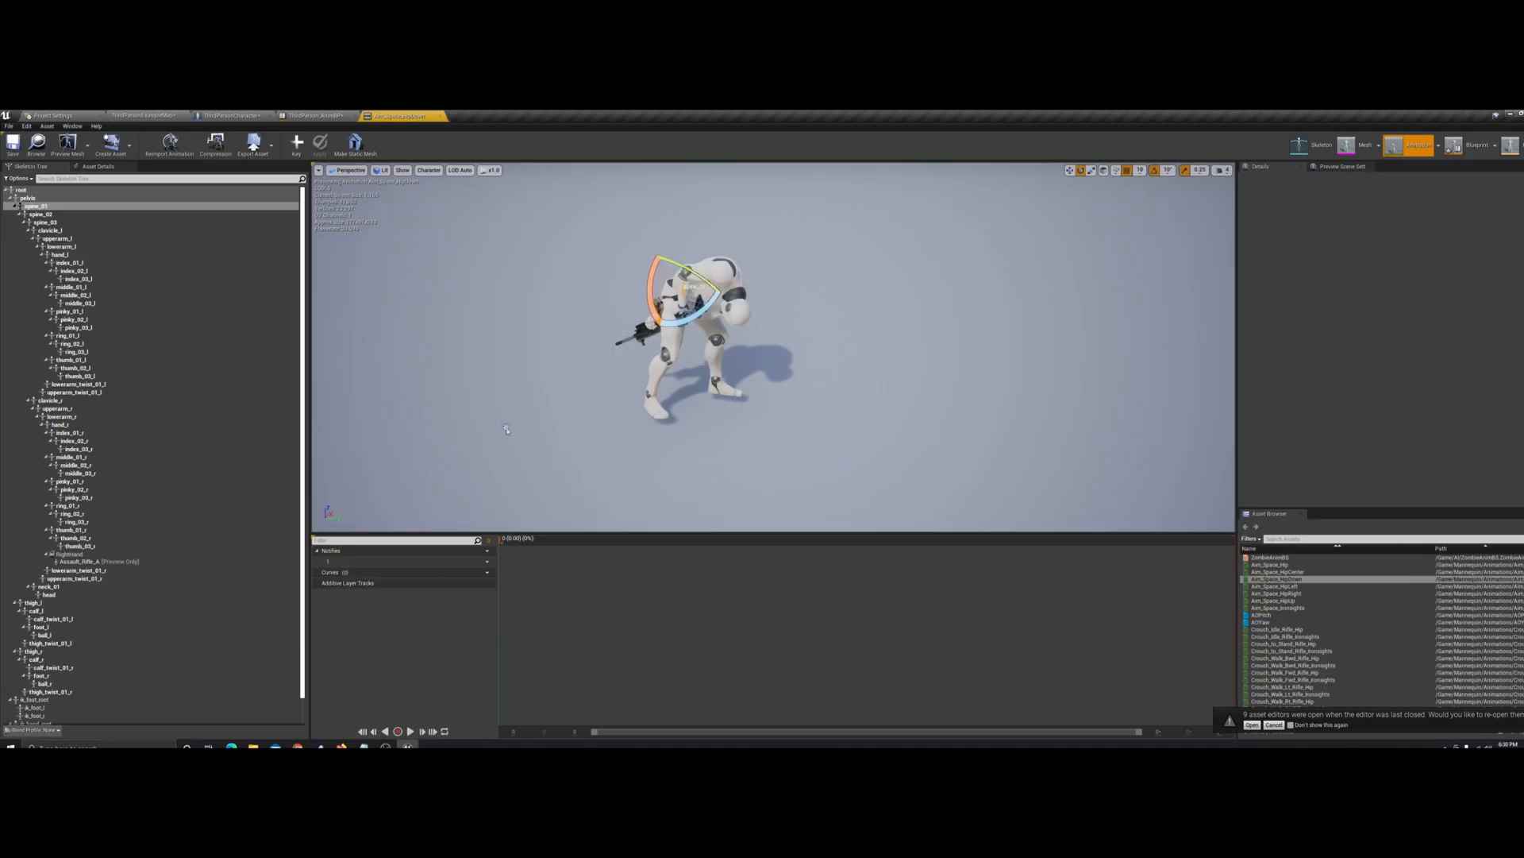
left_click(97, 165)
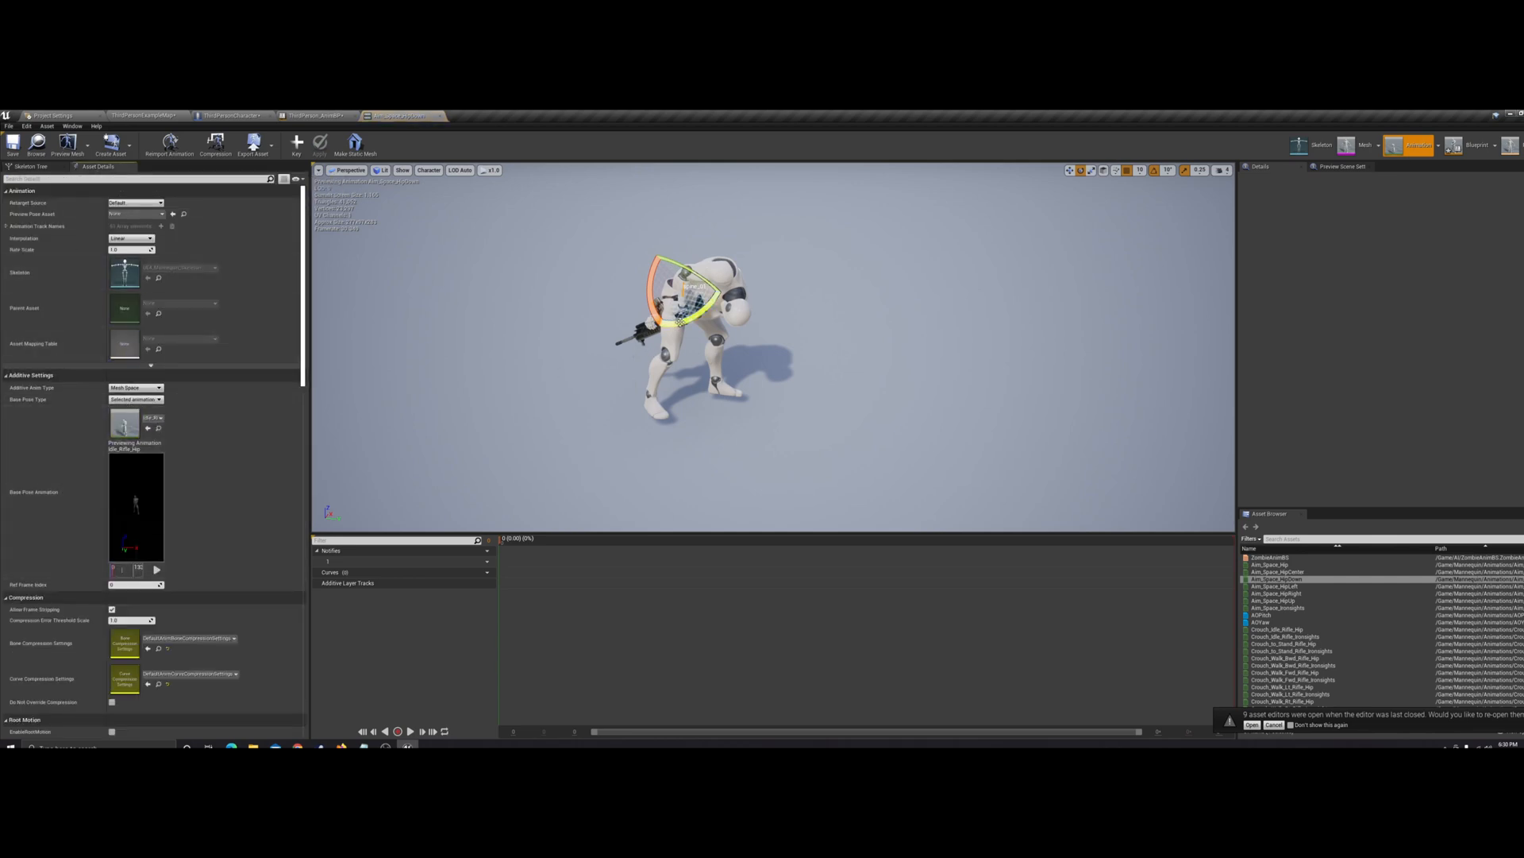
mouse_move(746, 350)
right_mouse_down()
mouse_move(842, 298)
mouse_move(748, 347)
right_mouse_up()
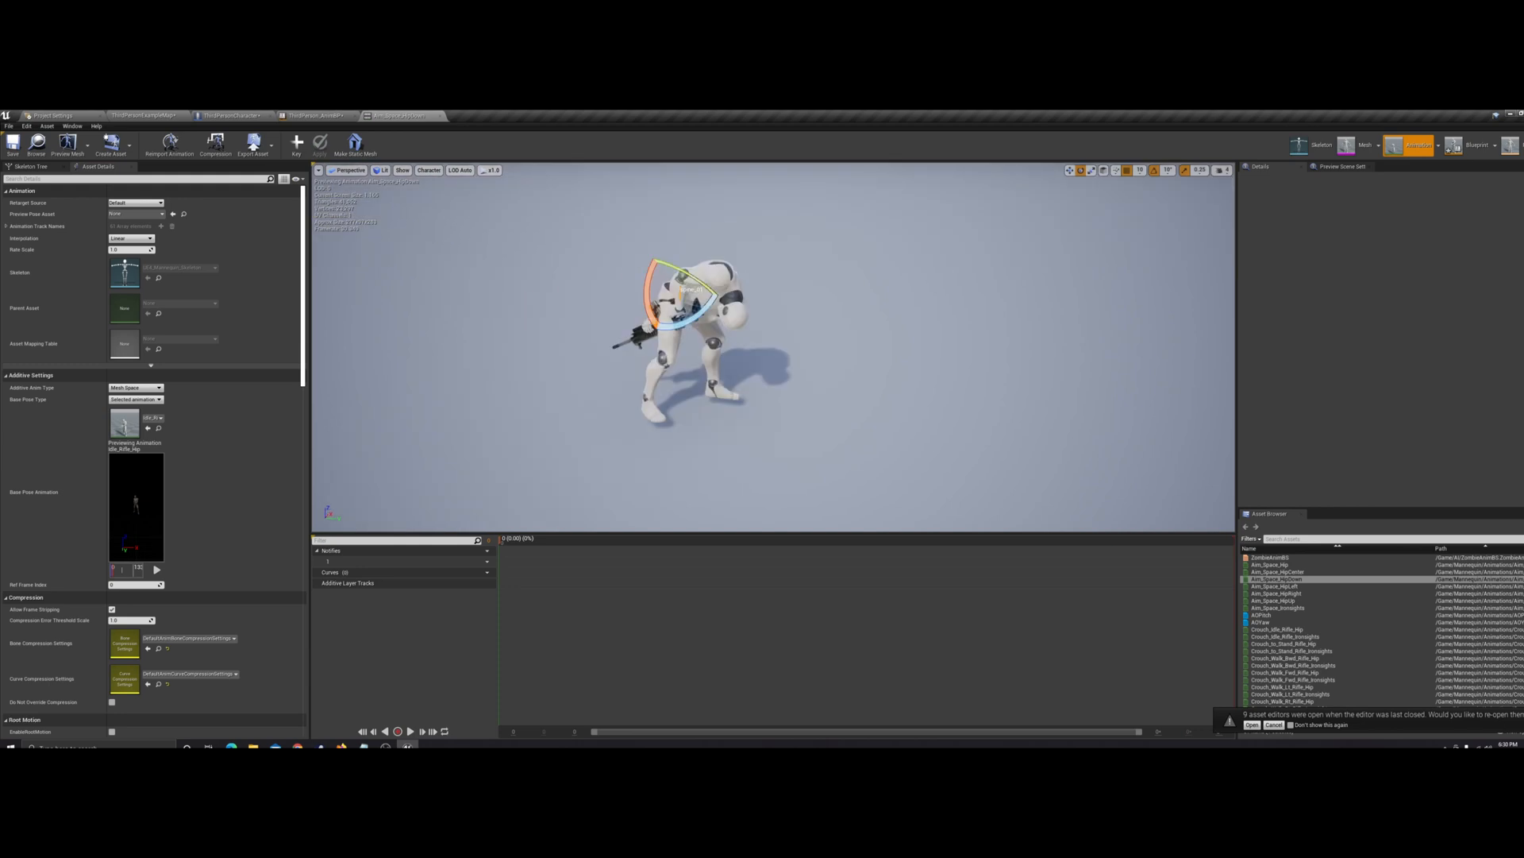
left_click(154, 117)
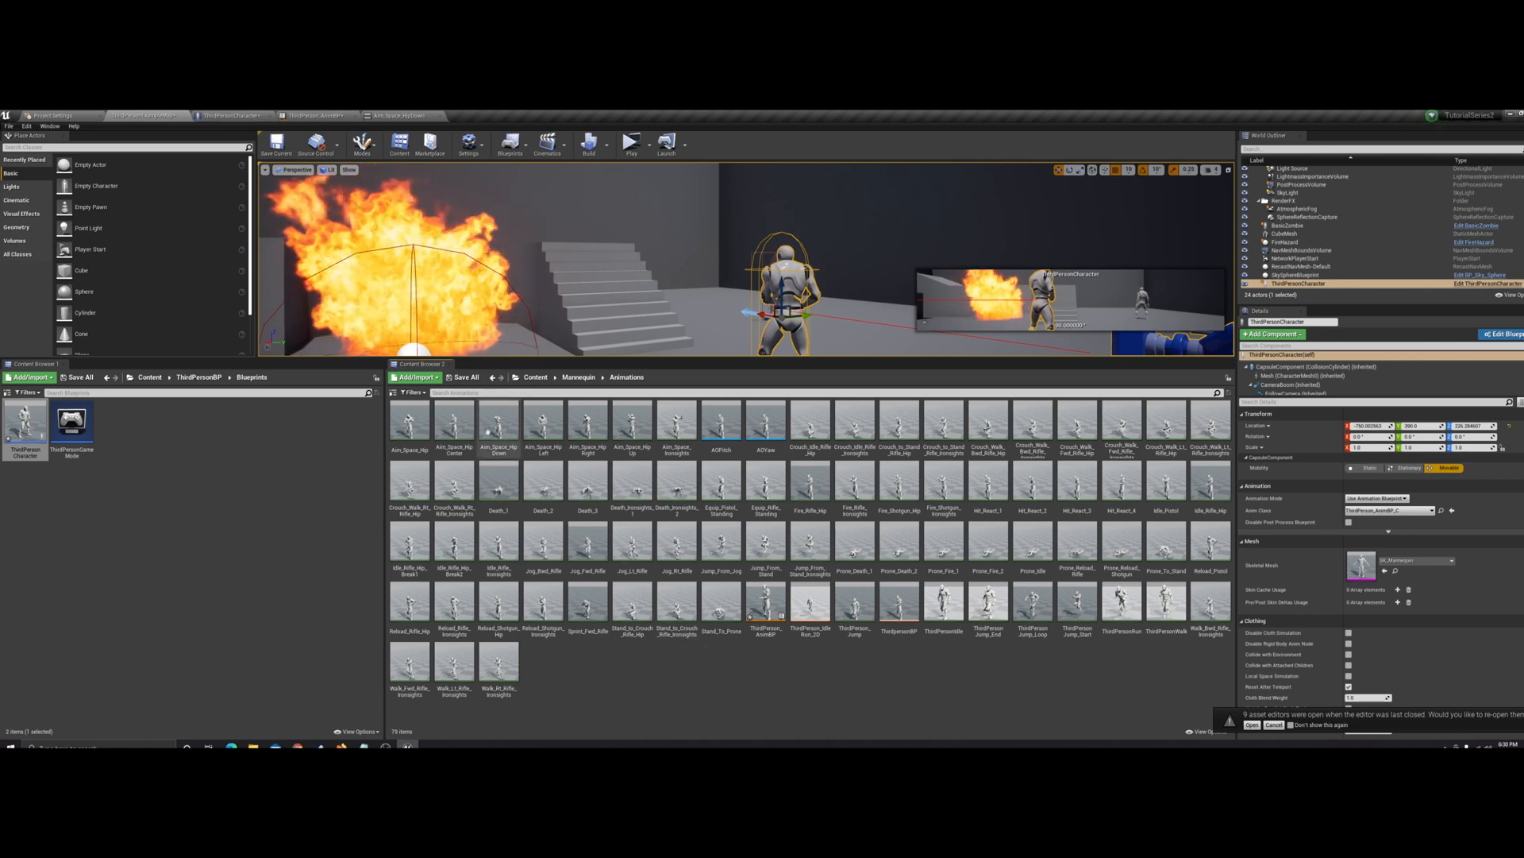
Go through the Aim_Space_HipDown, HipLeft, HipRight and HipUp animations one by one in the animations folder
left_click(499, 425)
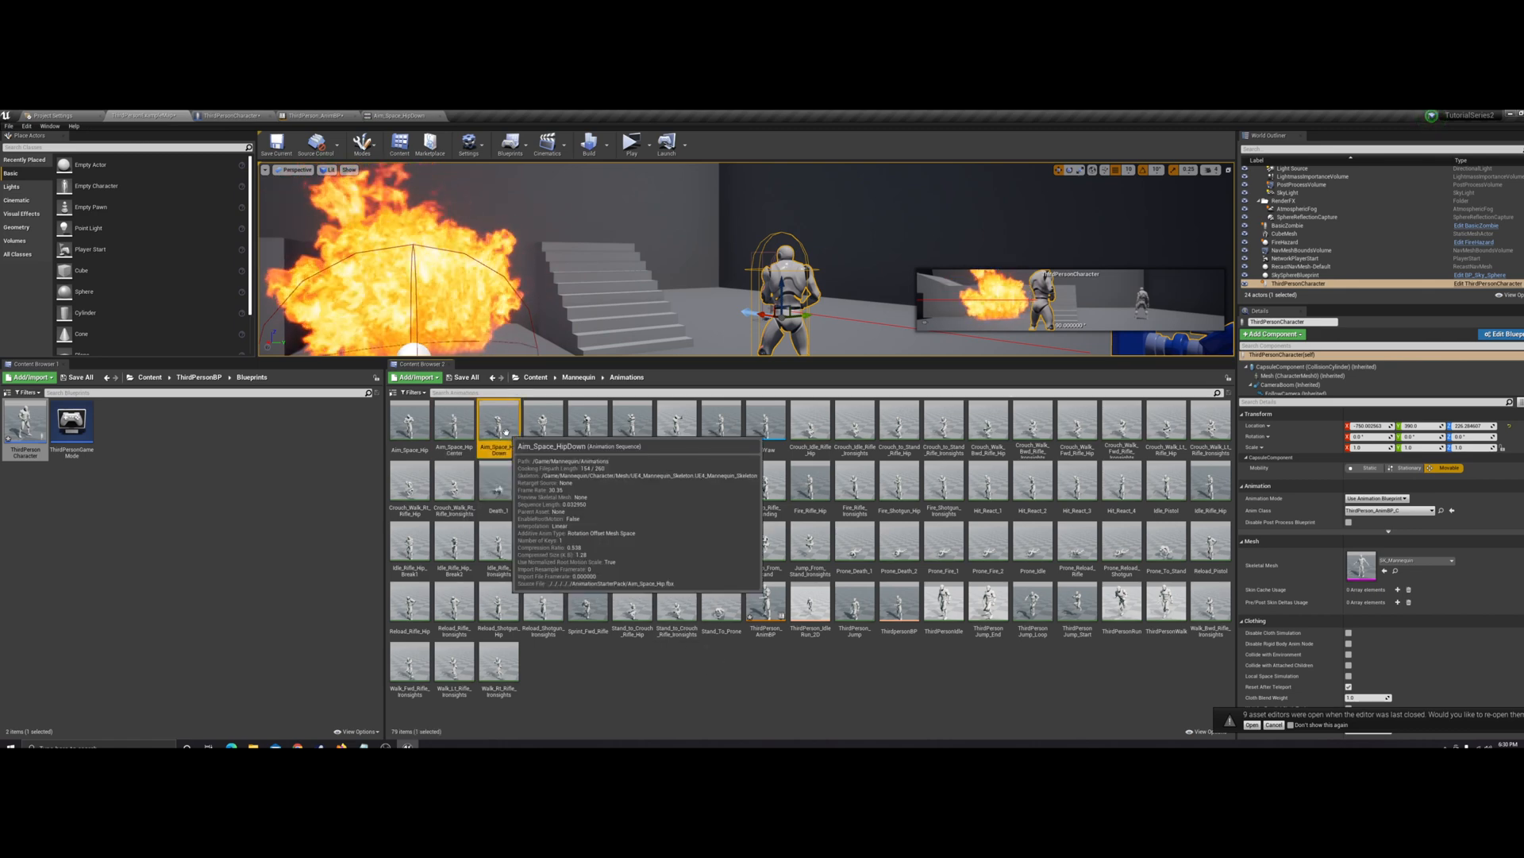
left_click(550, 439)
left_click(588, 429)
left_click(632, 429)
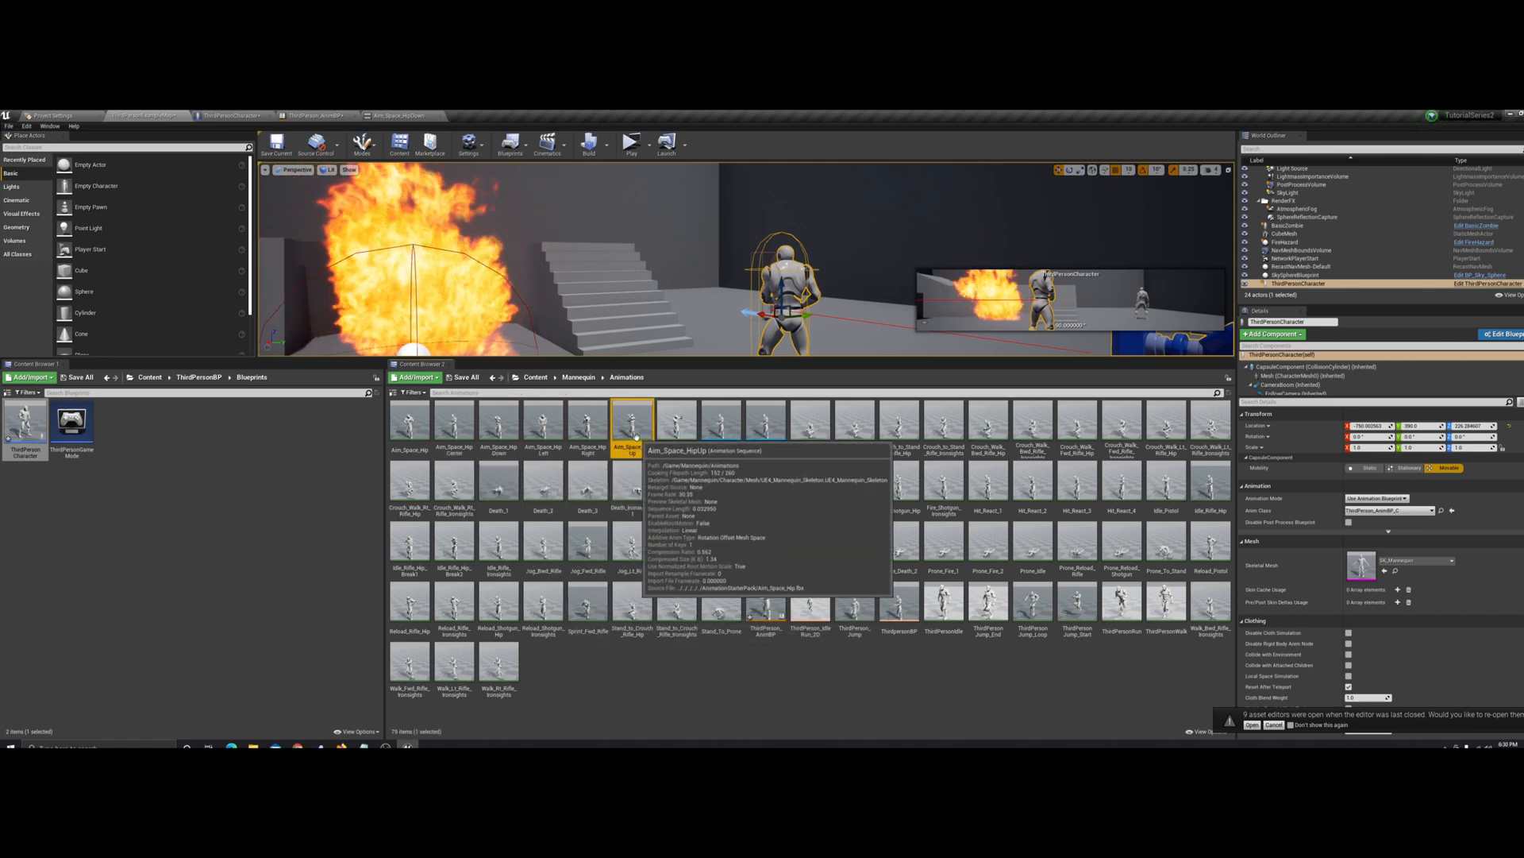
Force delete the two existing aim offset assets from the animations folder
left_click(830, 715)
left_click(732, 436)
left_click(774, 434, "ctrl")
key("Delete")
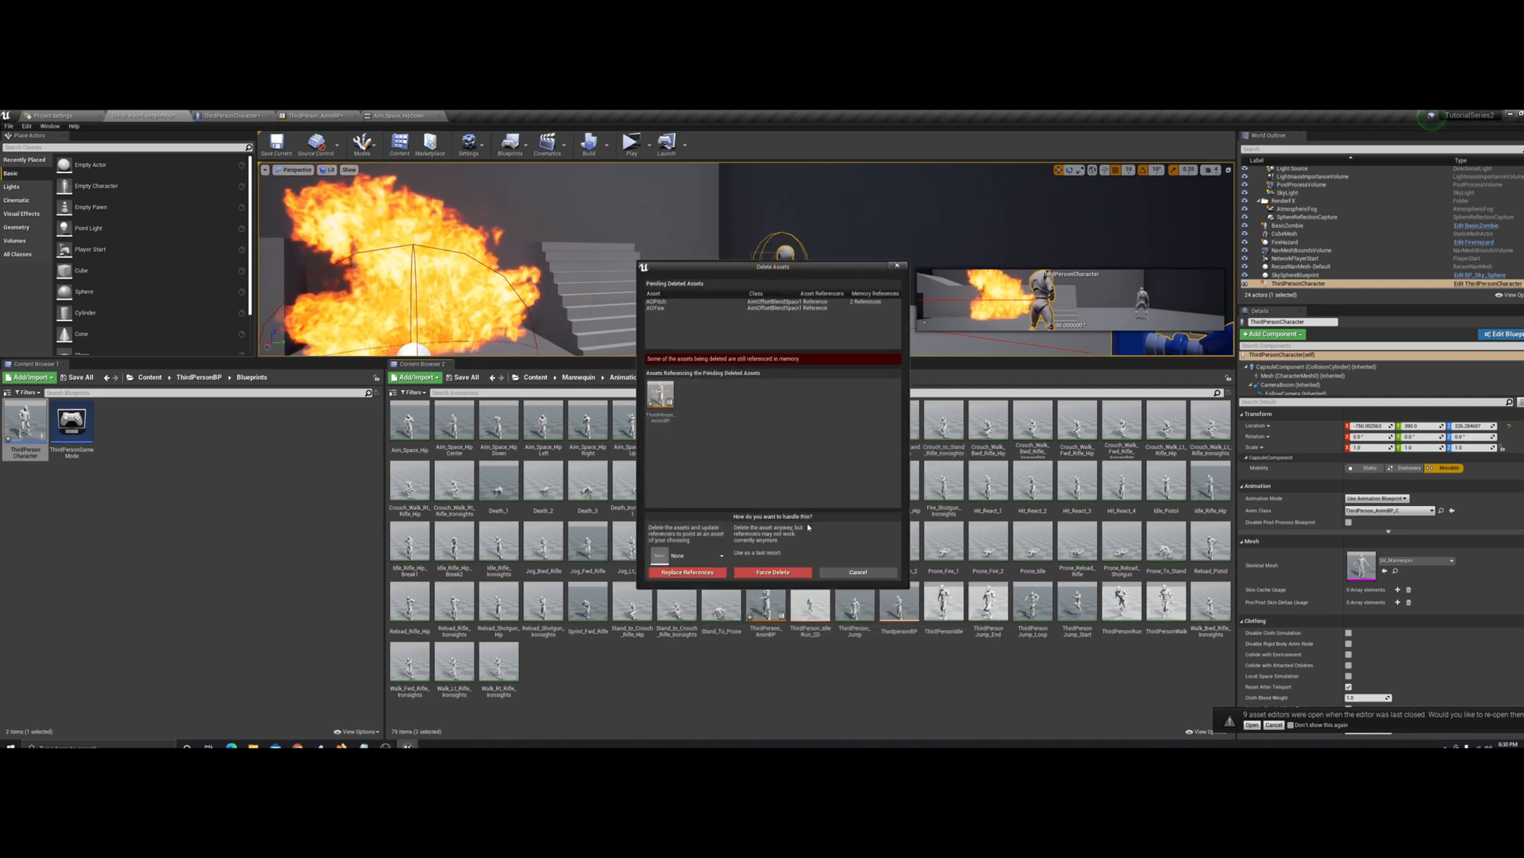
left_click(770, 573)
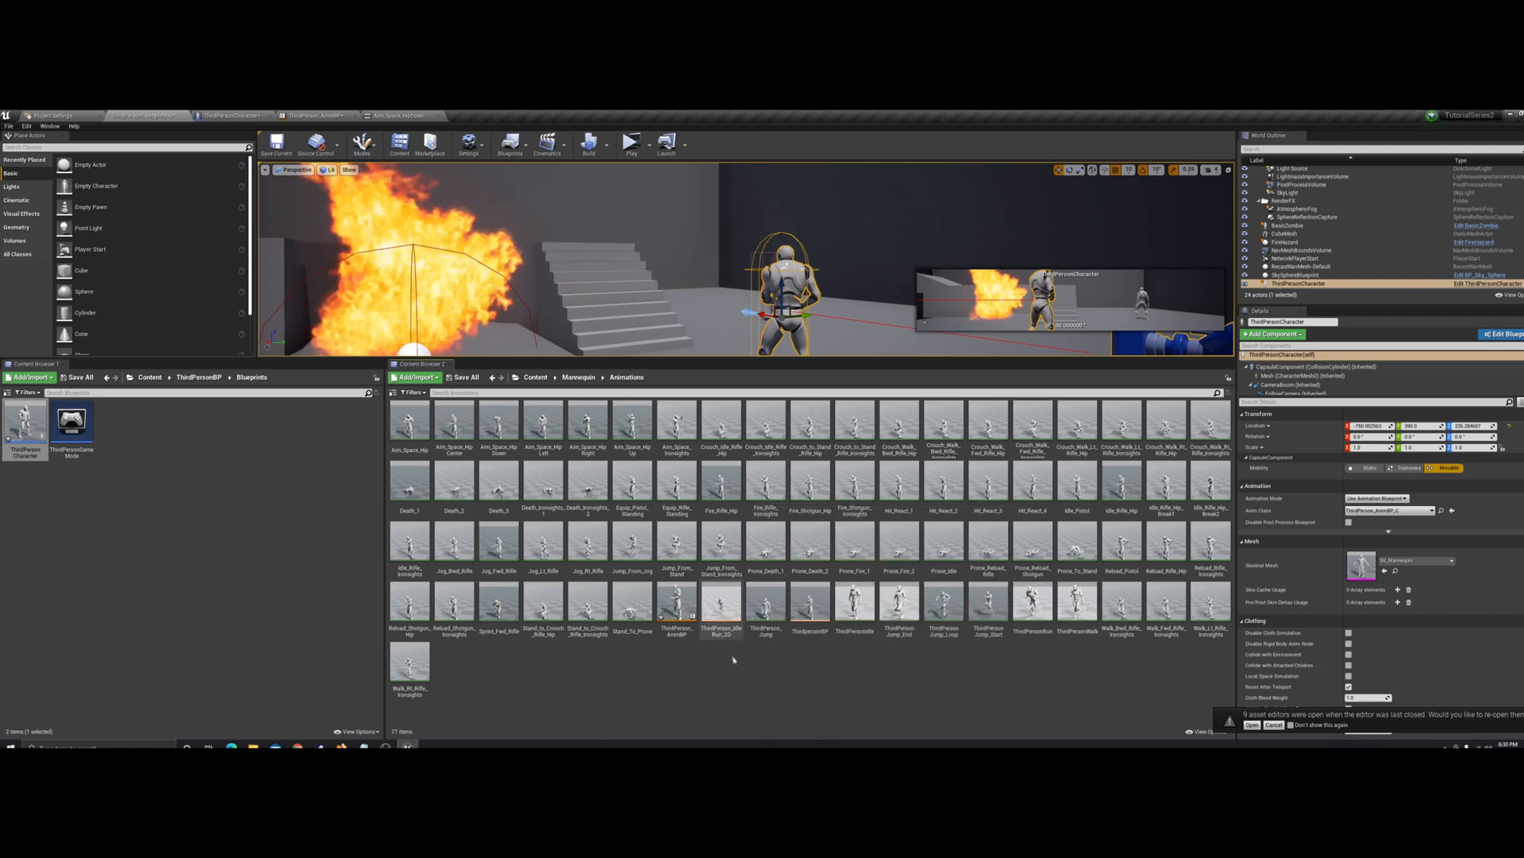
left_click(344, 117)
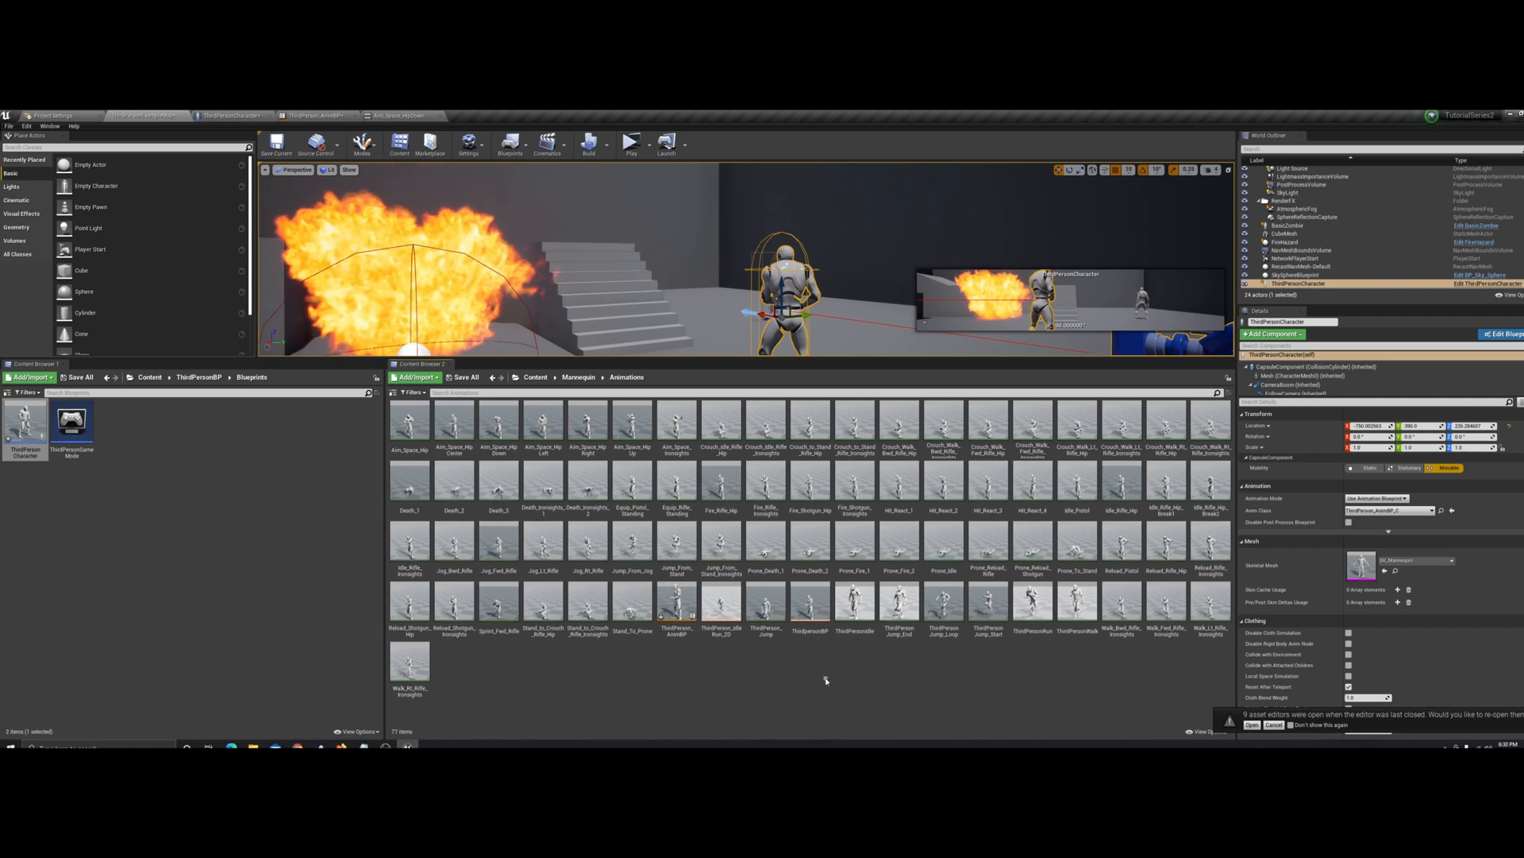
Create an Aim Offset asset based on UE4_Mannequin_Skeleton in the animations folder and name it AOHip
right_click(821, 680)
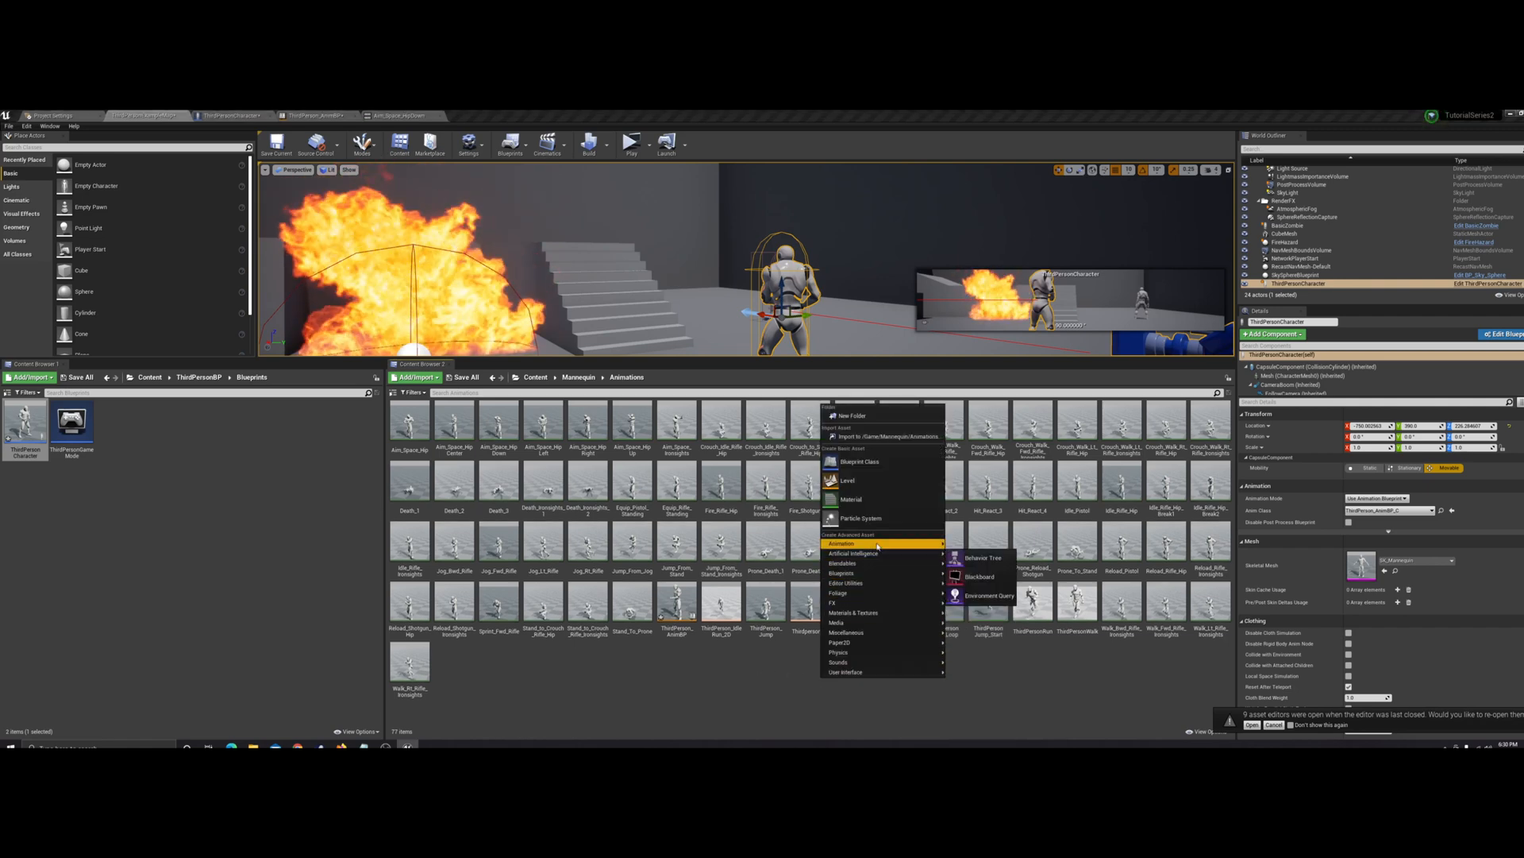
mouse_move(878, 545)
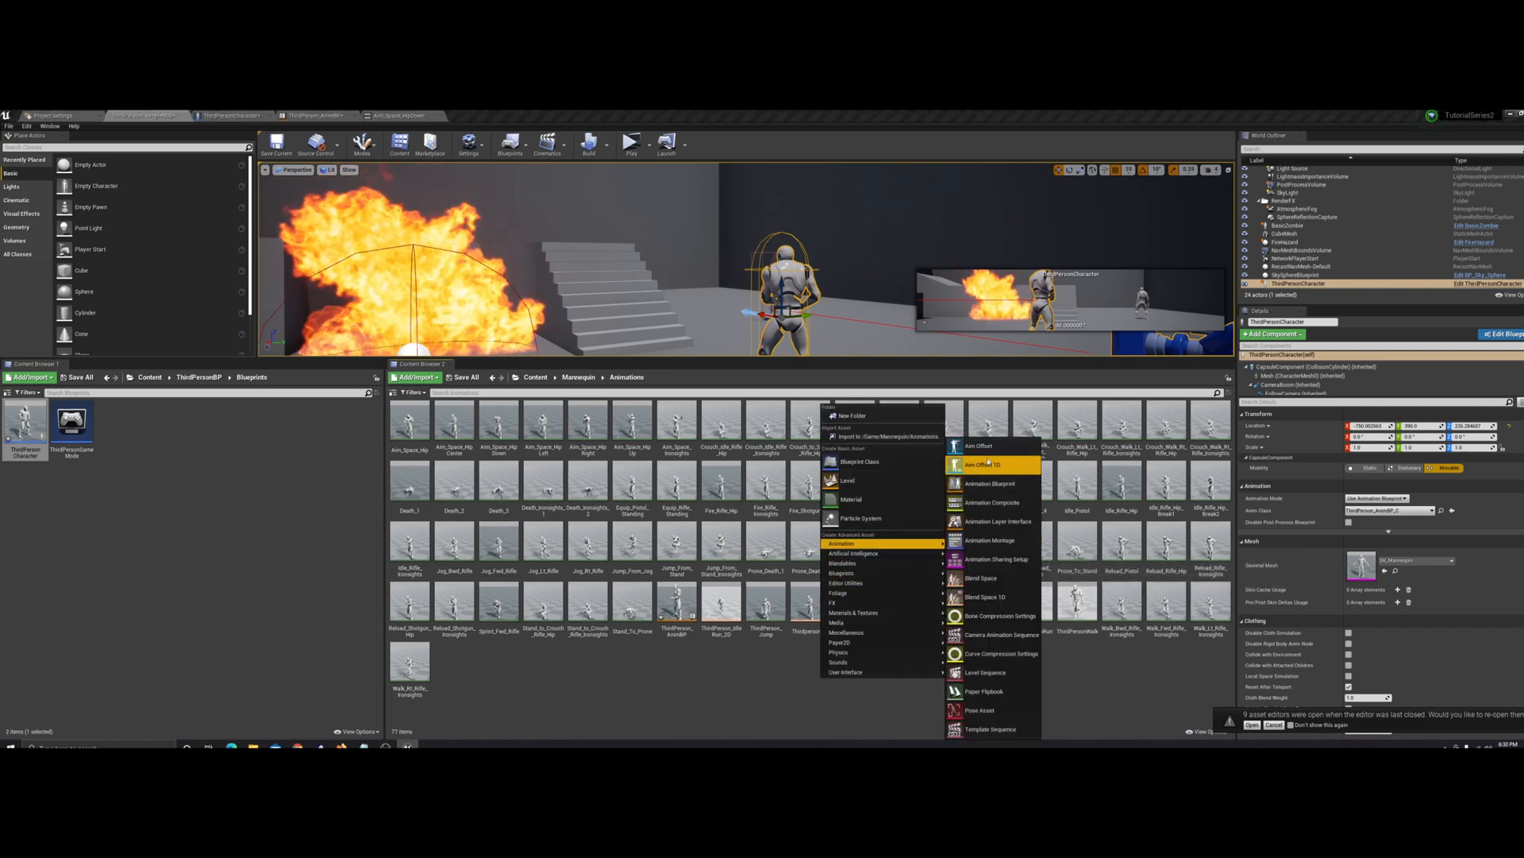
left_click(984, 446)
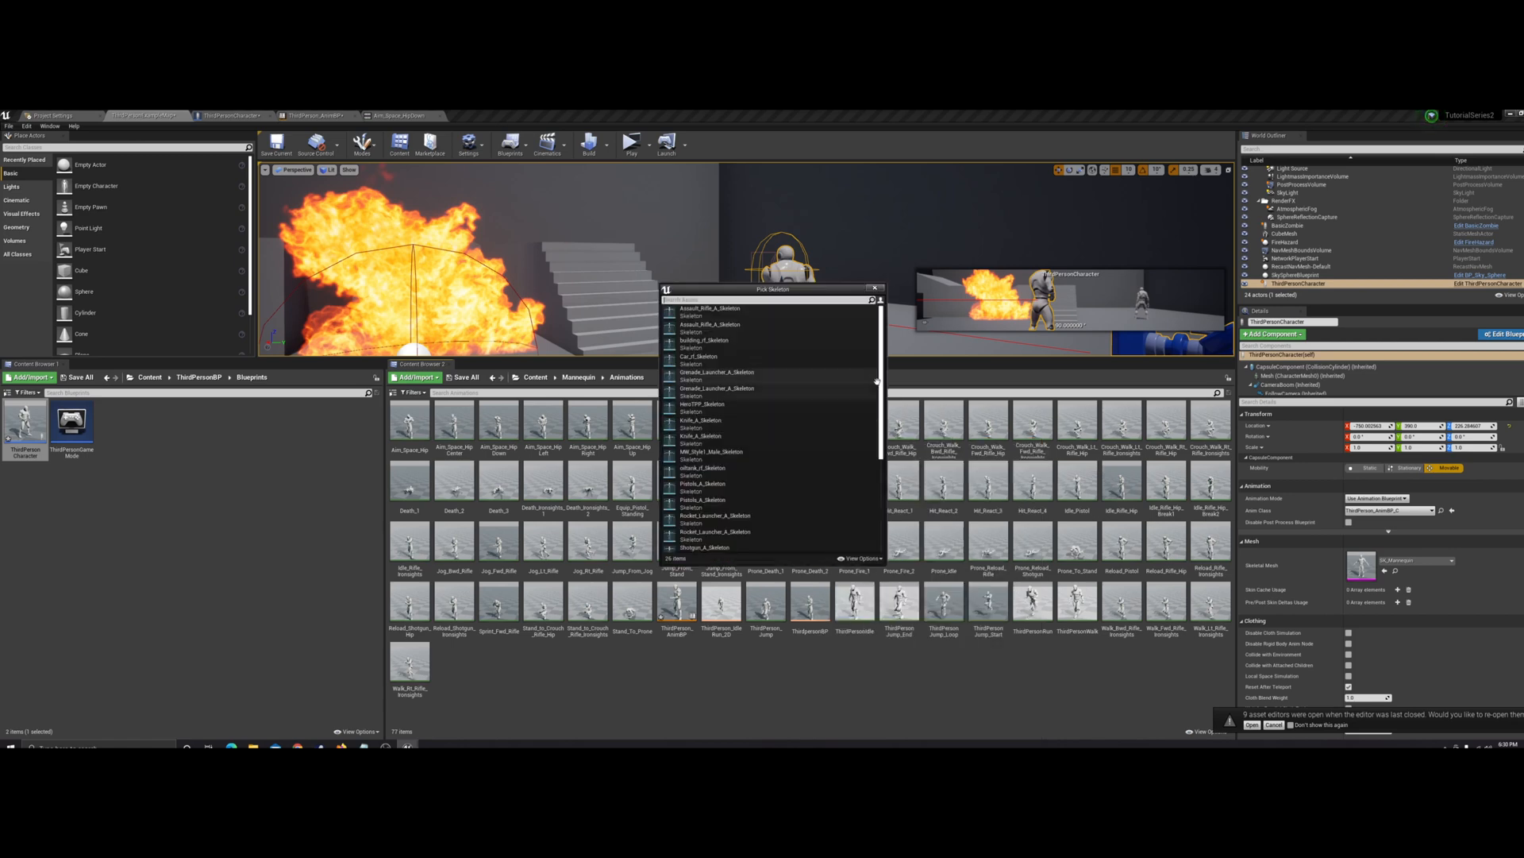
scroll(774, 476, "down", 5)
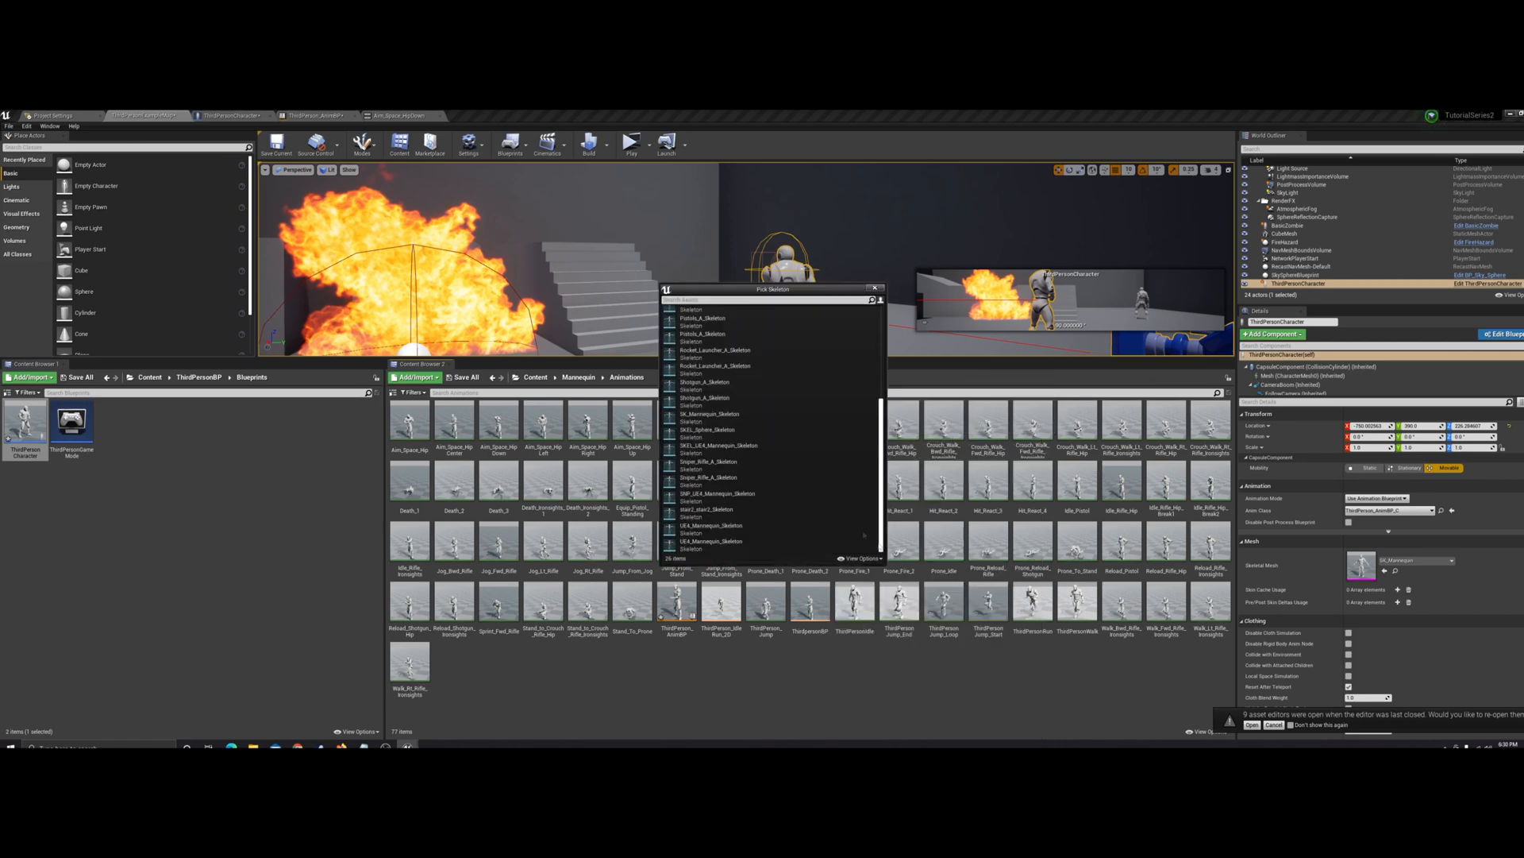
left_click(781, 529)
type("AO")
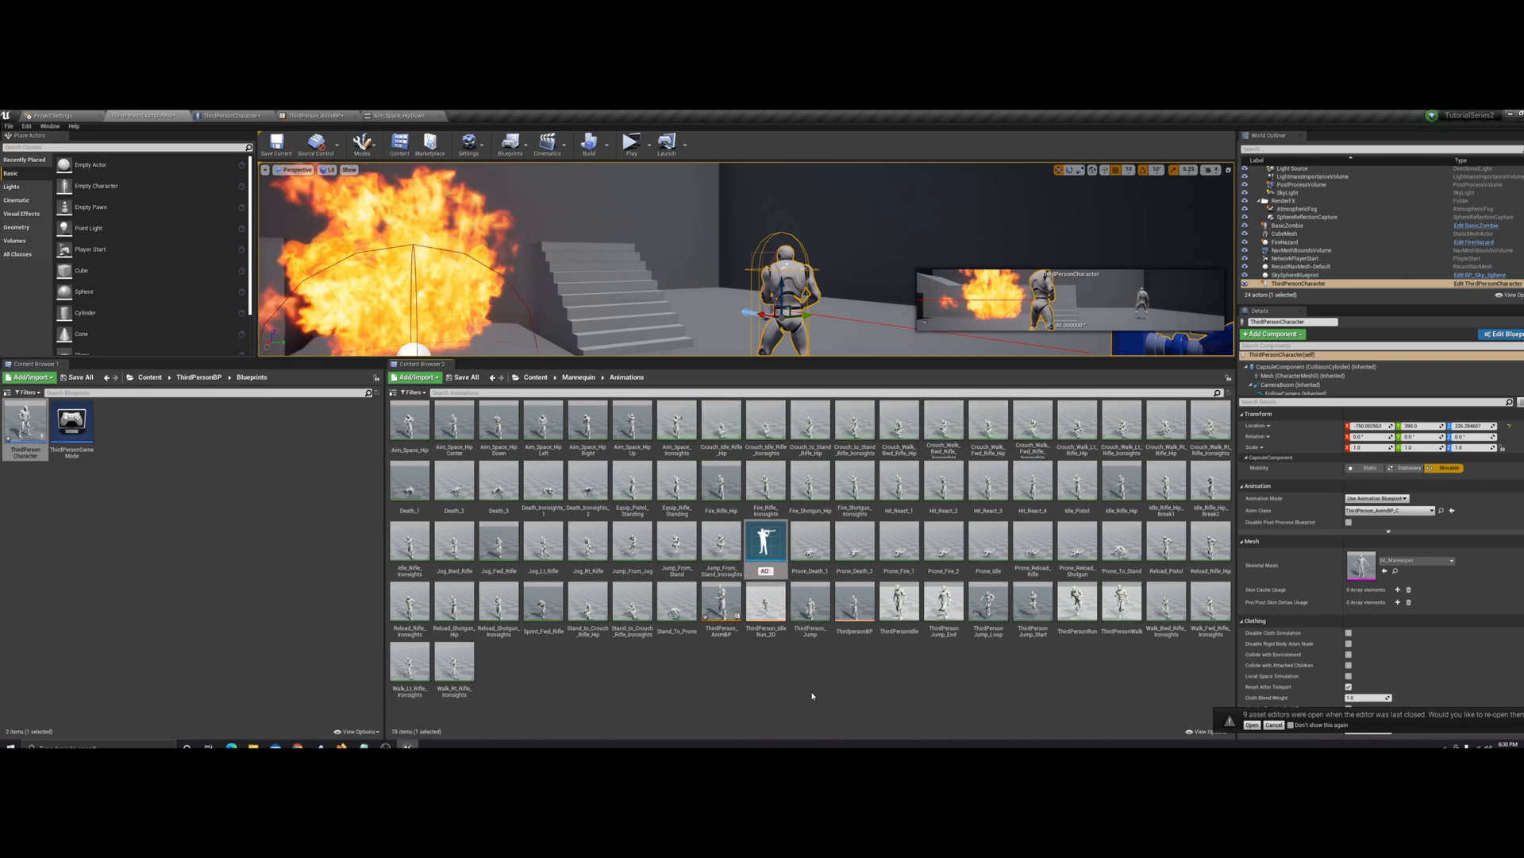
type("Hi")
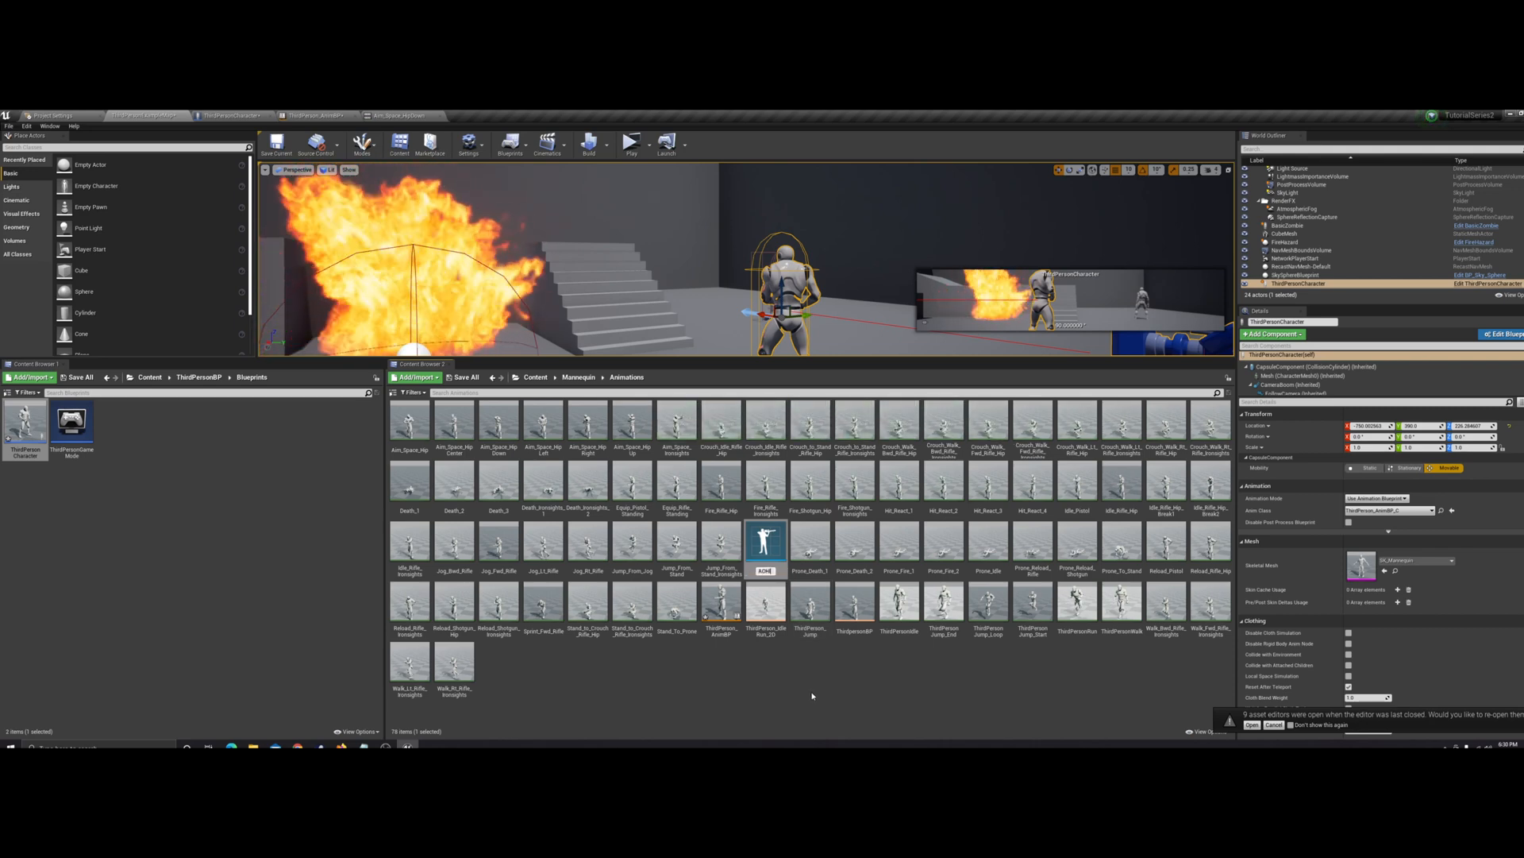
type("p")
key("Return")
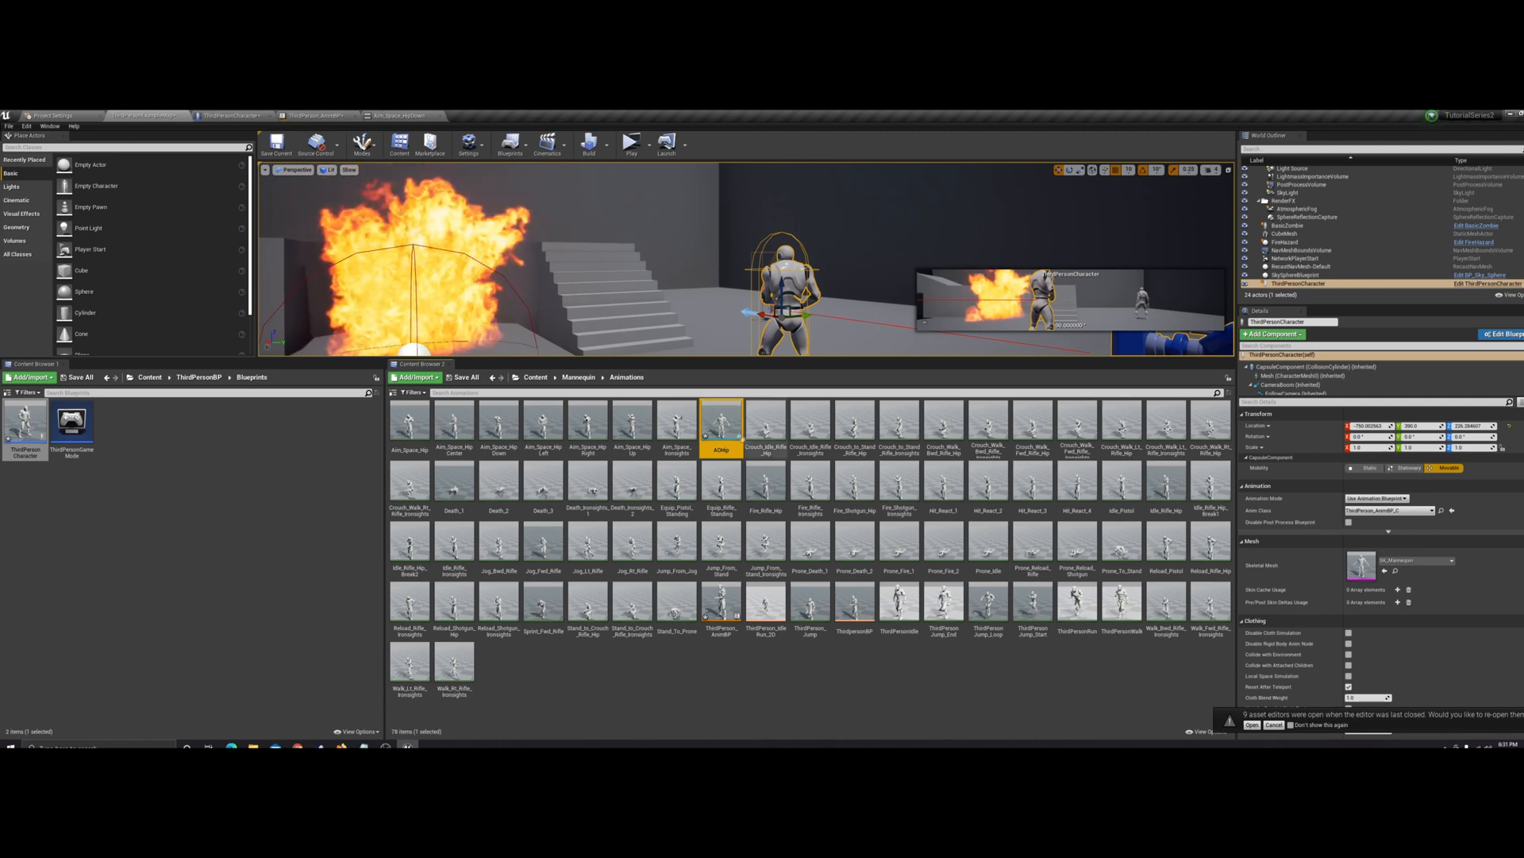
Open AOHip, assign Idle_Rifle_Hip as its preview base pose, and save the asset
double_click(727, 423)
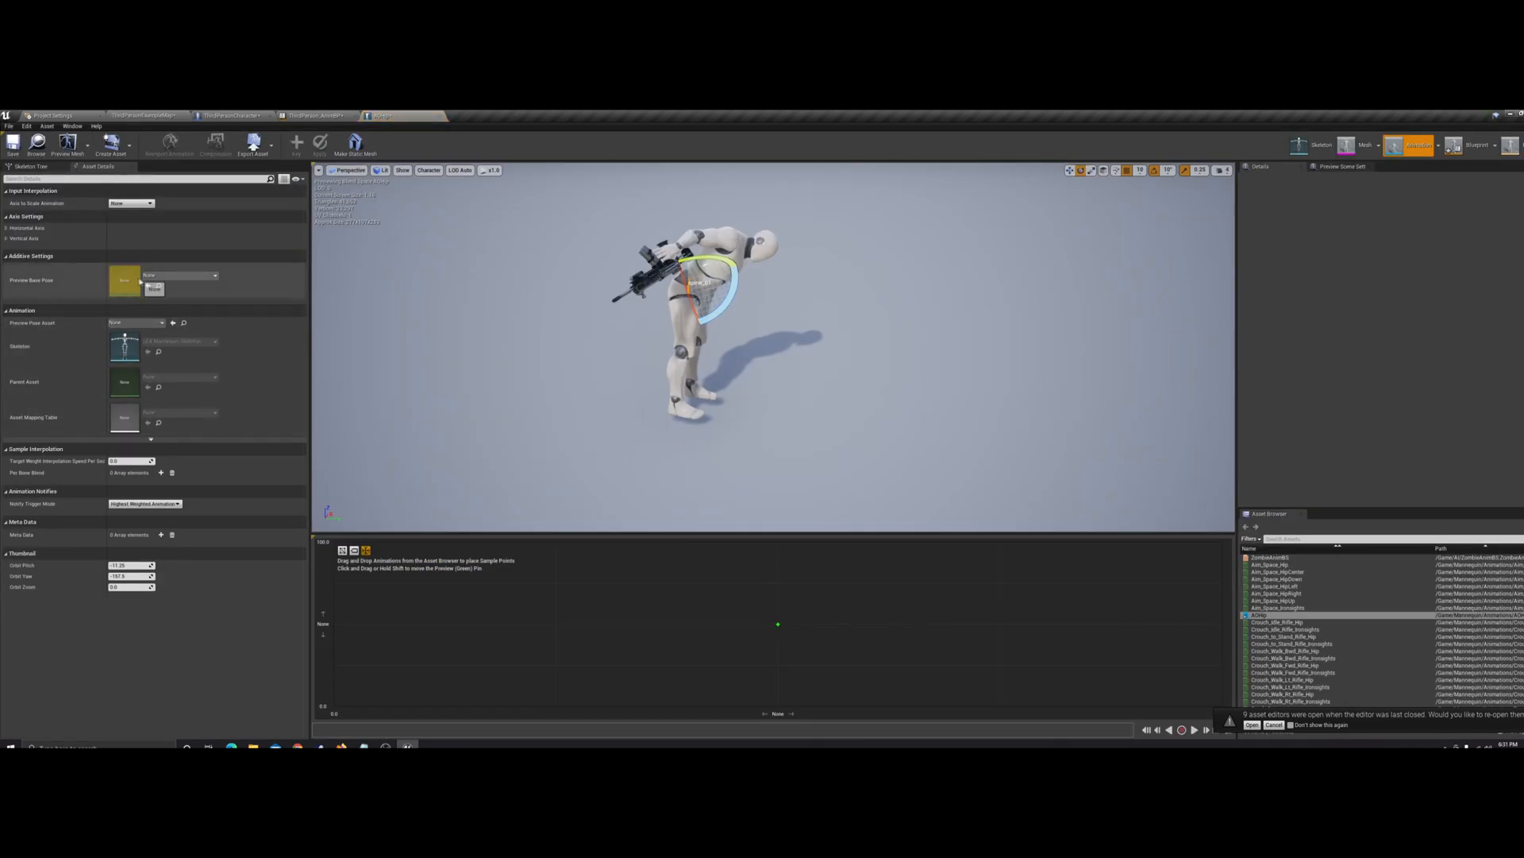
left_click(176, 276)
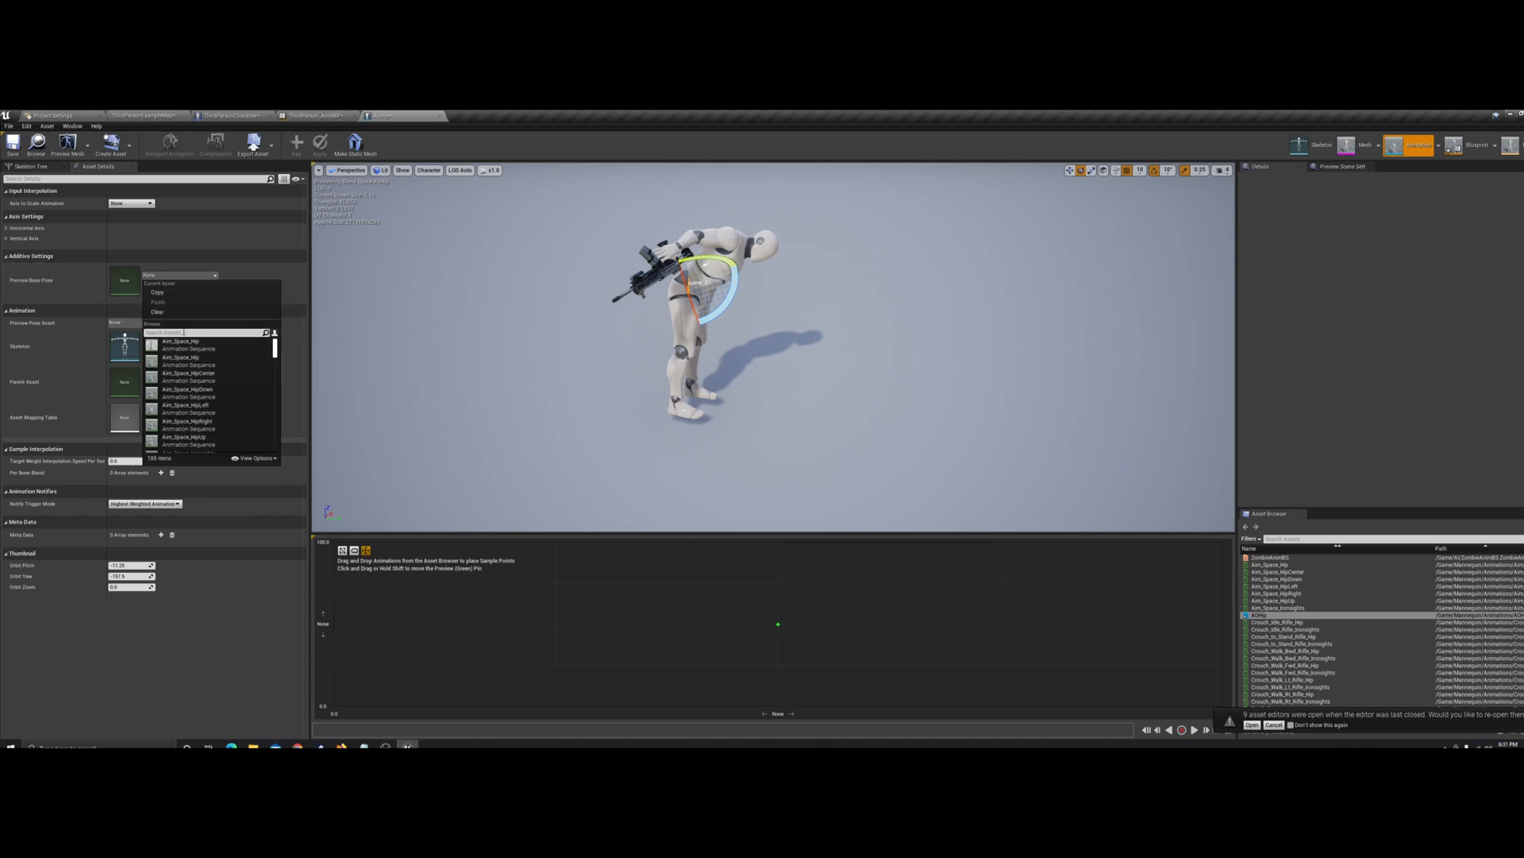
type("idle")
scroll(209, 401, "down", 3)
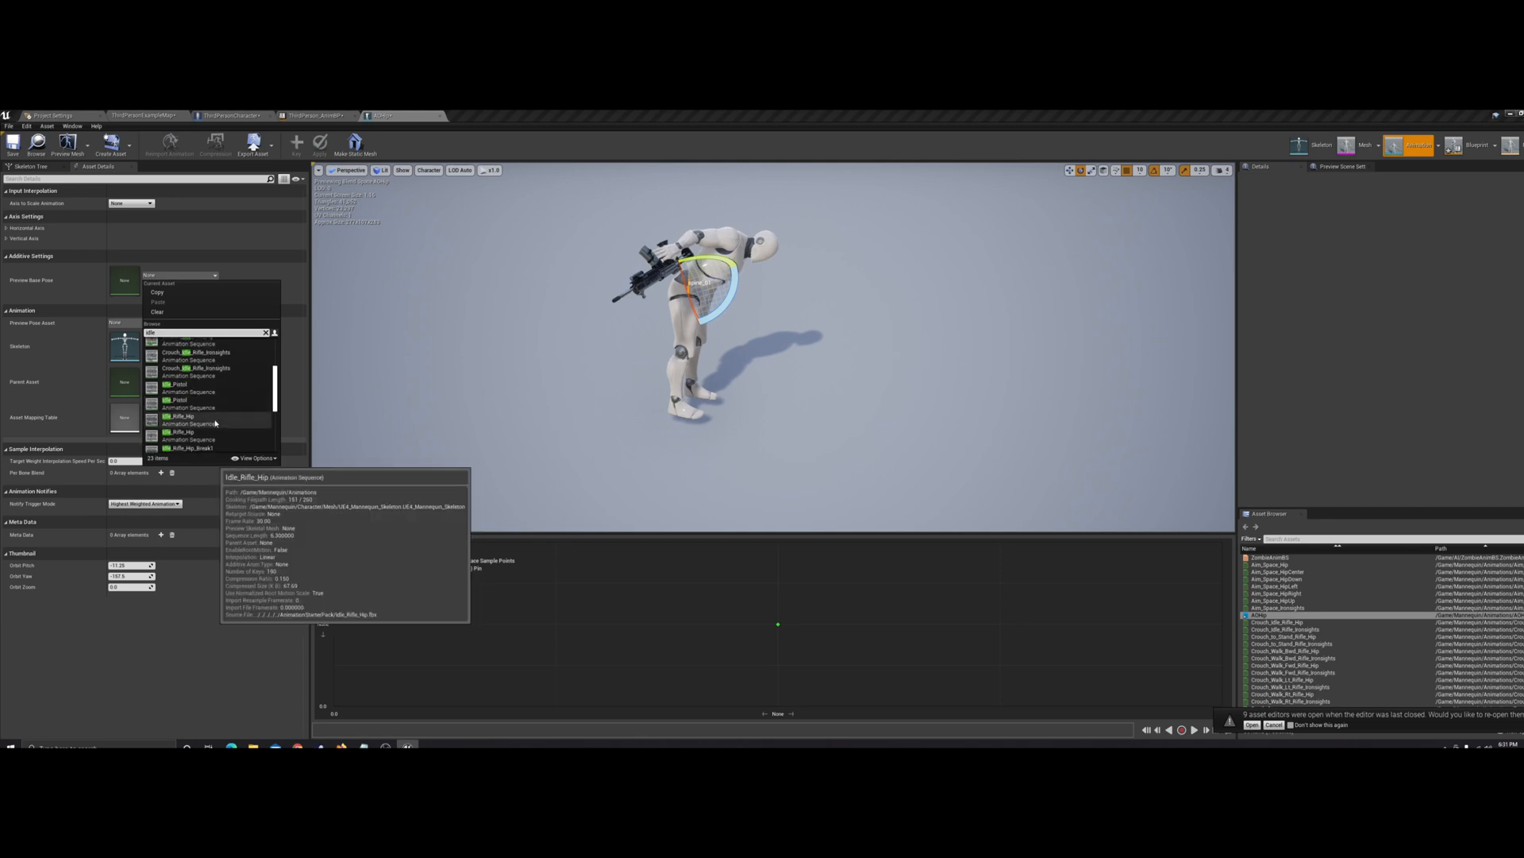
left_click(215, 421)
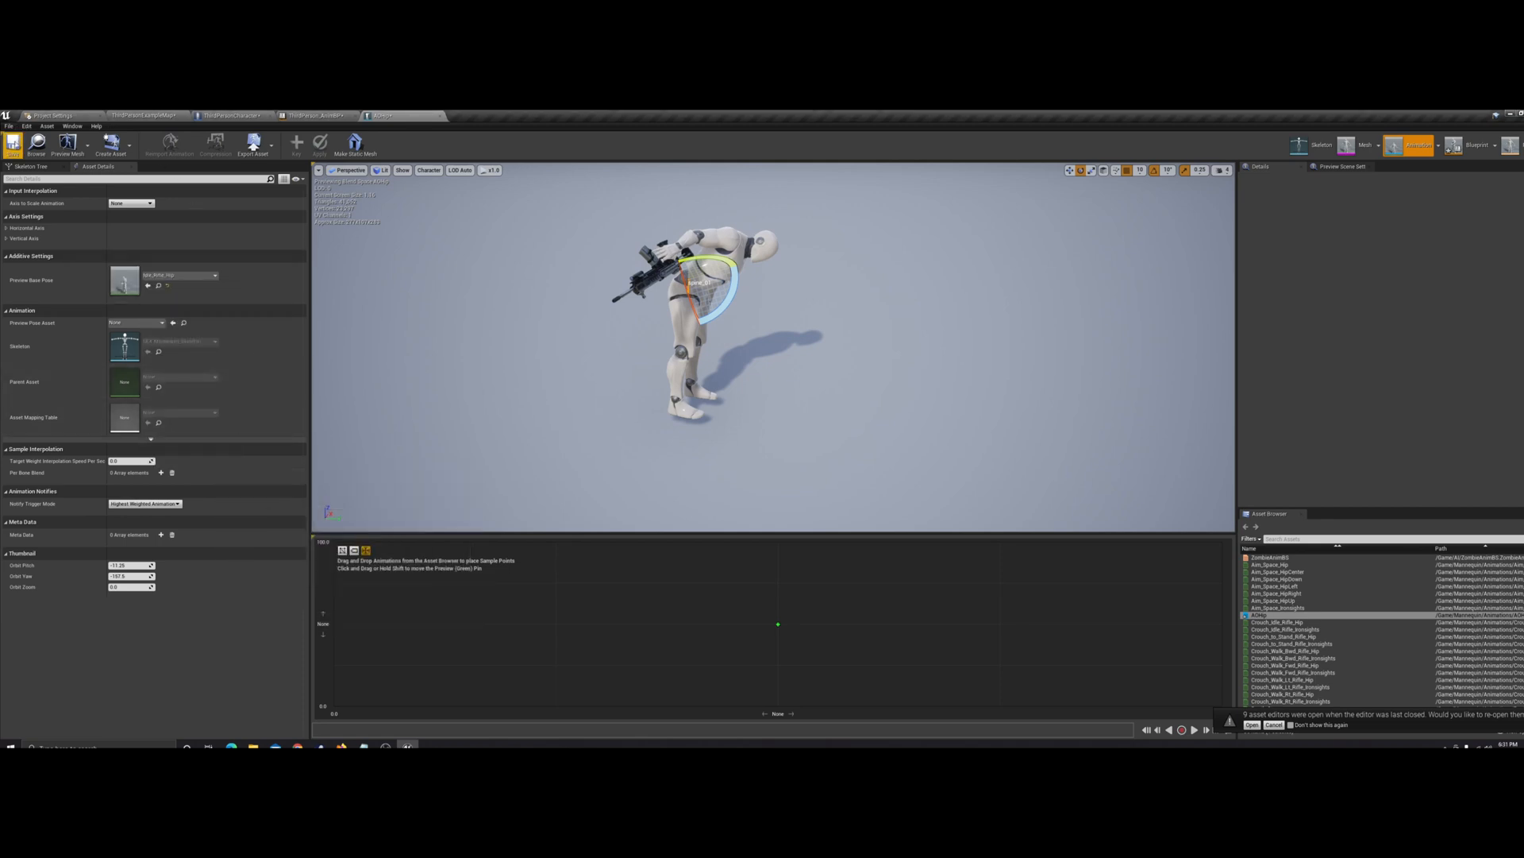
mouse_move(785, 330)
right_mouse_down()
mouse_move(746, 238)
mouse_move(738, 342)
mouse_move(786, 330)
right_mouse_up()
key("ctrl+s")
Place the Aim_Space HipCenter, HipLeft, HipRight, HipUp and HipDown samples at the grid's centre, left, right, top and bottom, and save AOHip
mouse_move(661, 329)
left_mouse_down()
mouse_move(677, 340)
mouse_move(646, 358)
mouse_move(646, 310)
left_mouse_up()
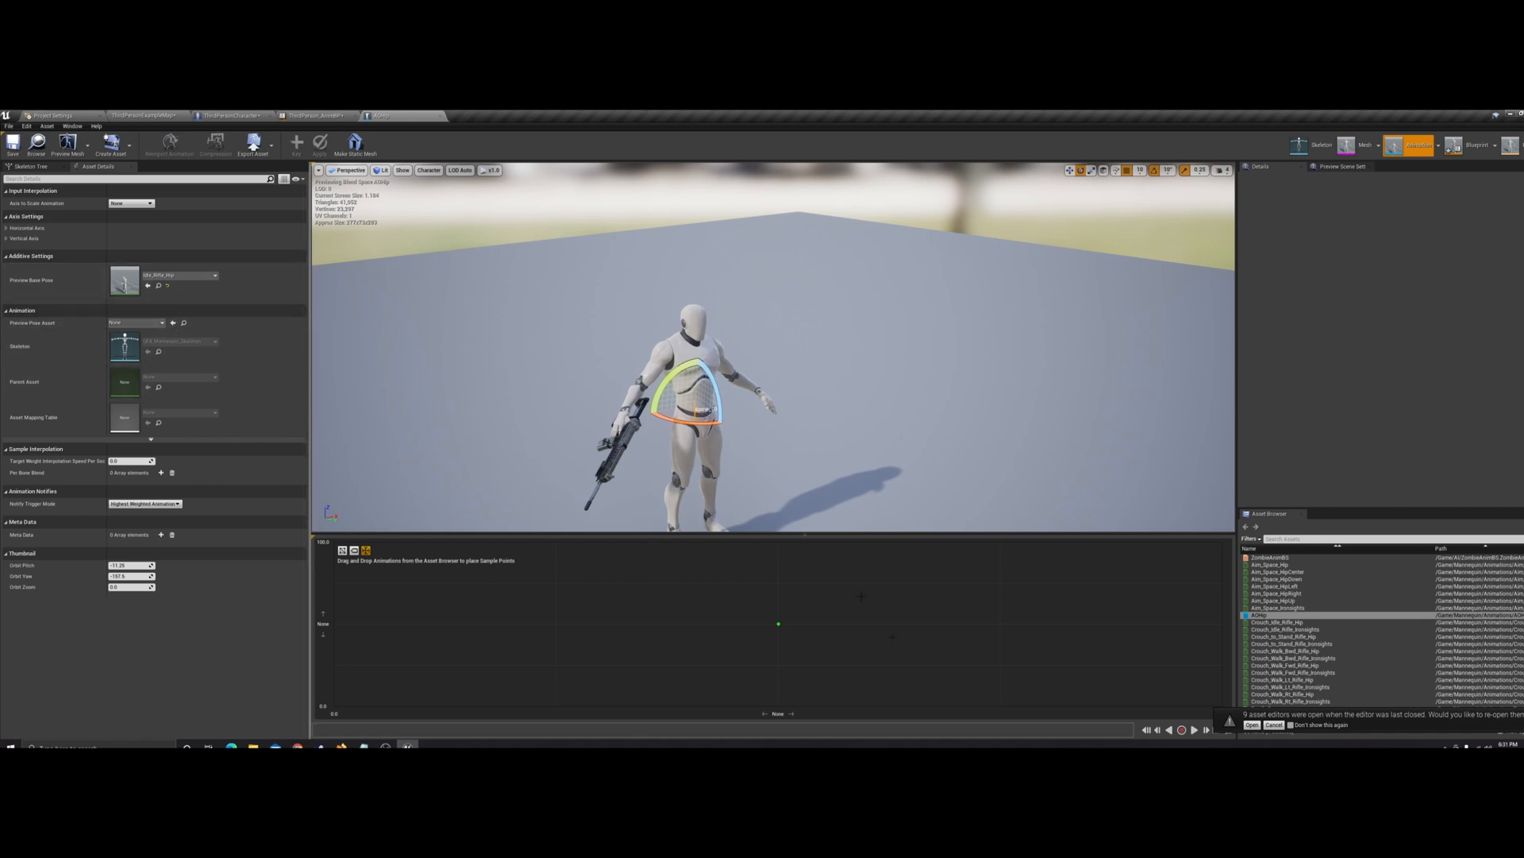
mouse_move(1322, 579)
left_click_drag(1279, 572, 784, 623)
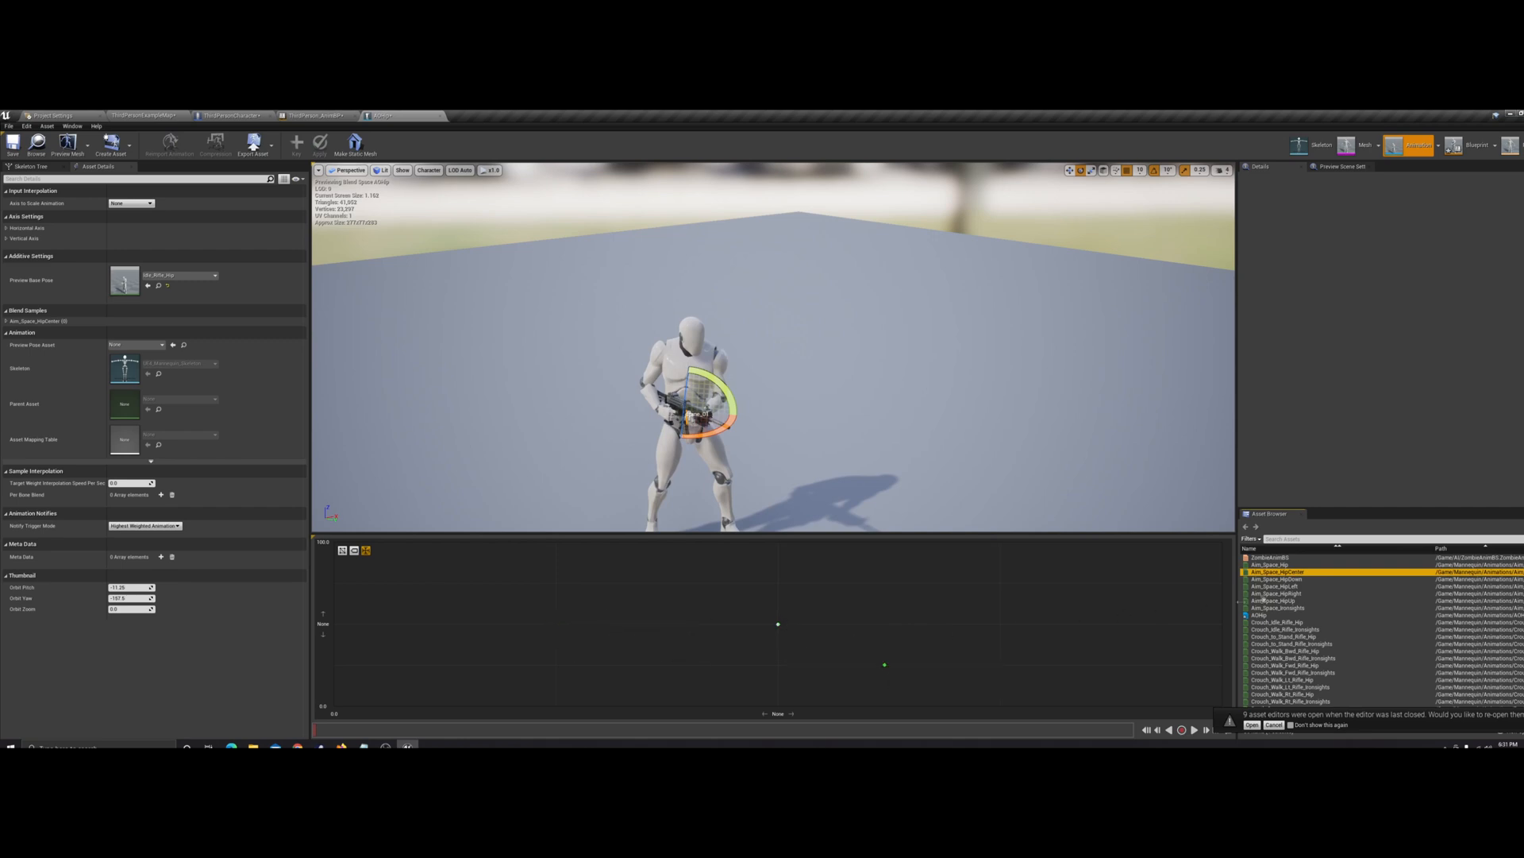
left_click(1304, 587)
left_click_drag(1304, 587, 346, 623)
left_click(1276, 593)
left_click_drag(1276, 594, 779, 542)
left_click(1299, 601)
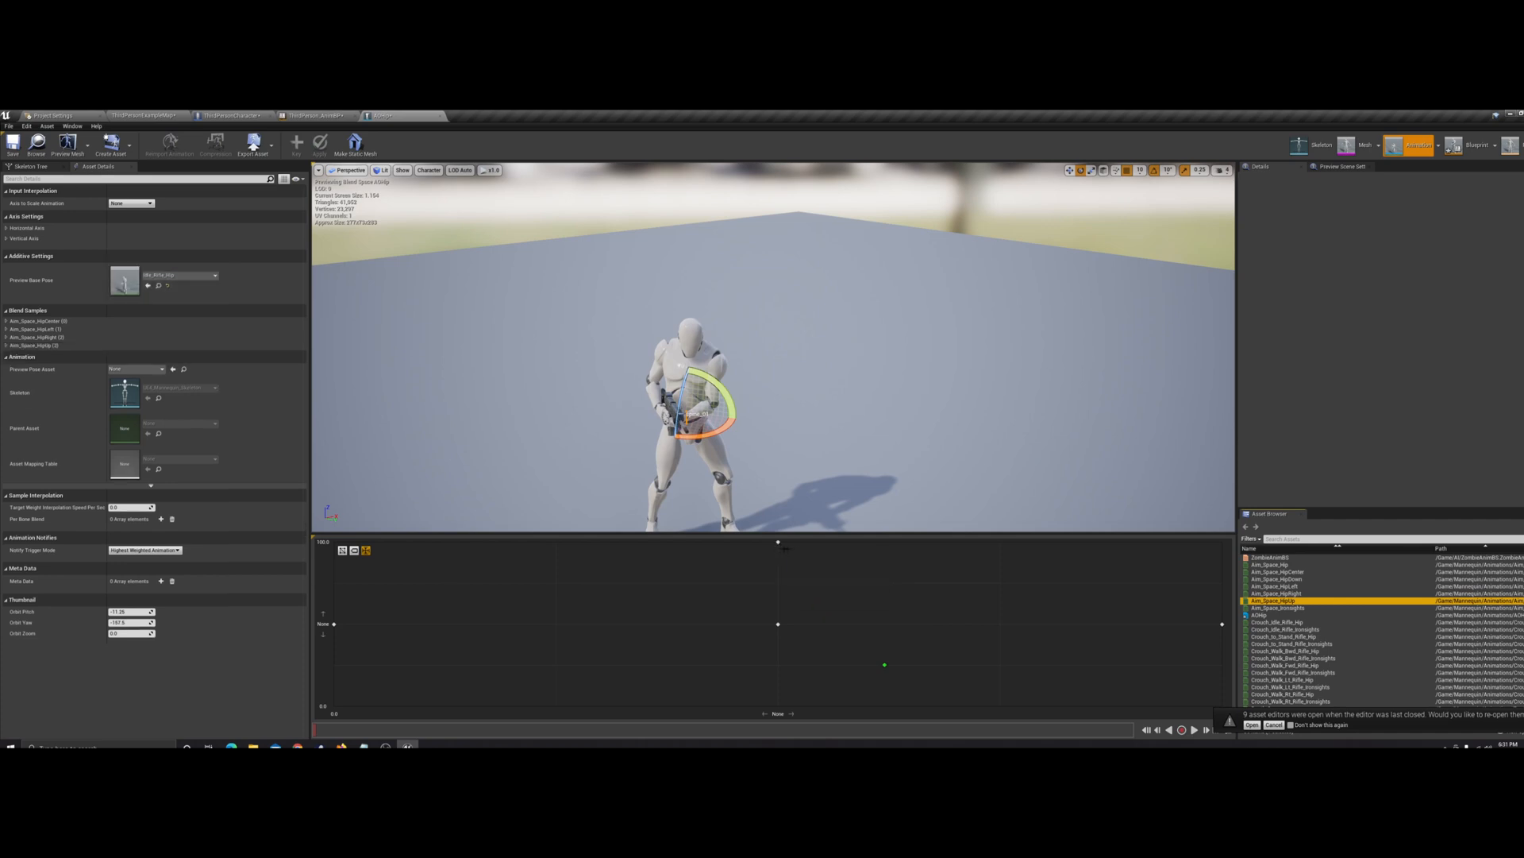
left_click_drag(1295, 581, 778, 705)
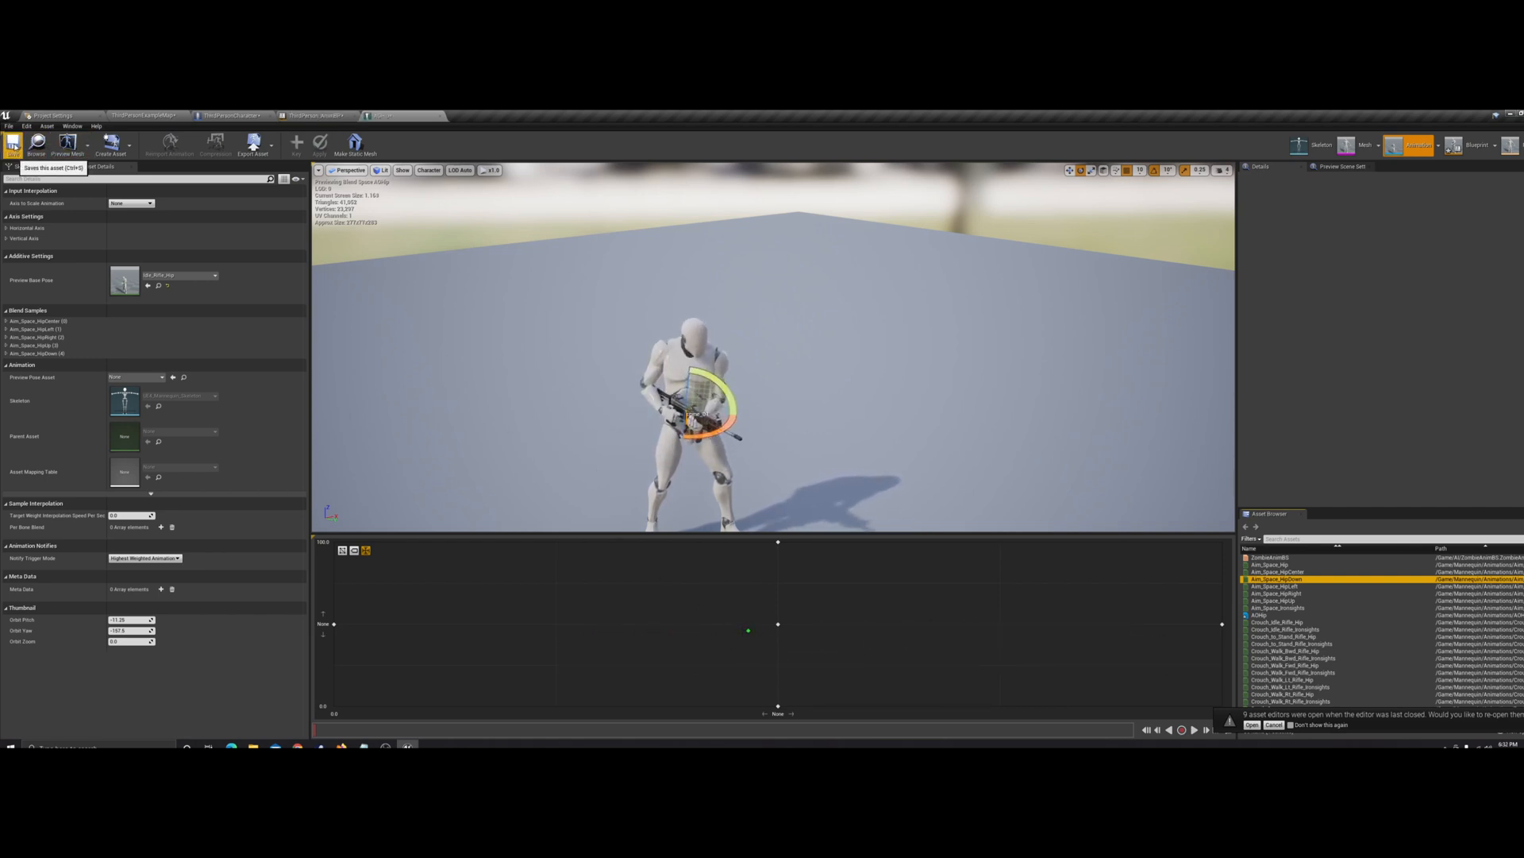
left_click(20, 144)
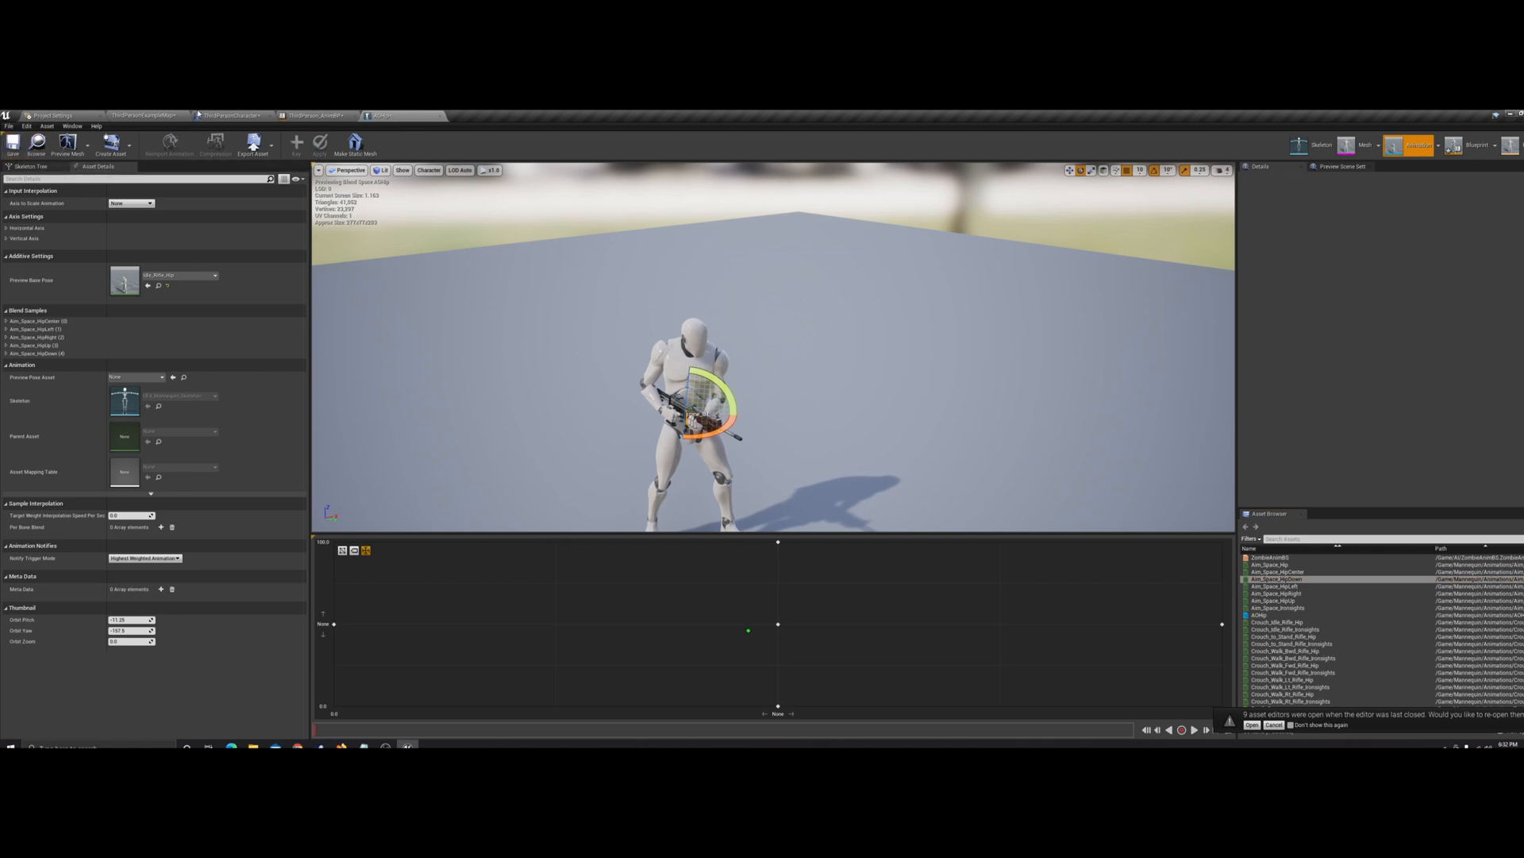
Add an AOHip node to the ThirdPerson_AnimBP Idle/Run state and connect the ThirdPersonBP blend space pose to its Base Pose input
left_click(314, 116)
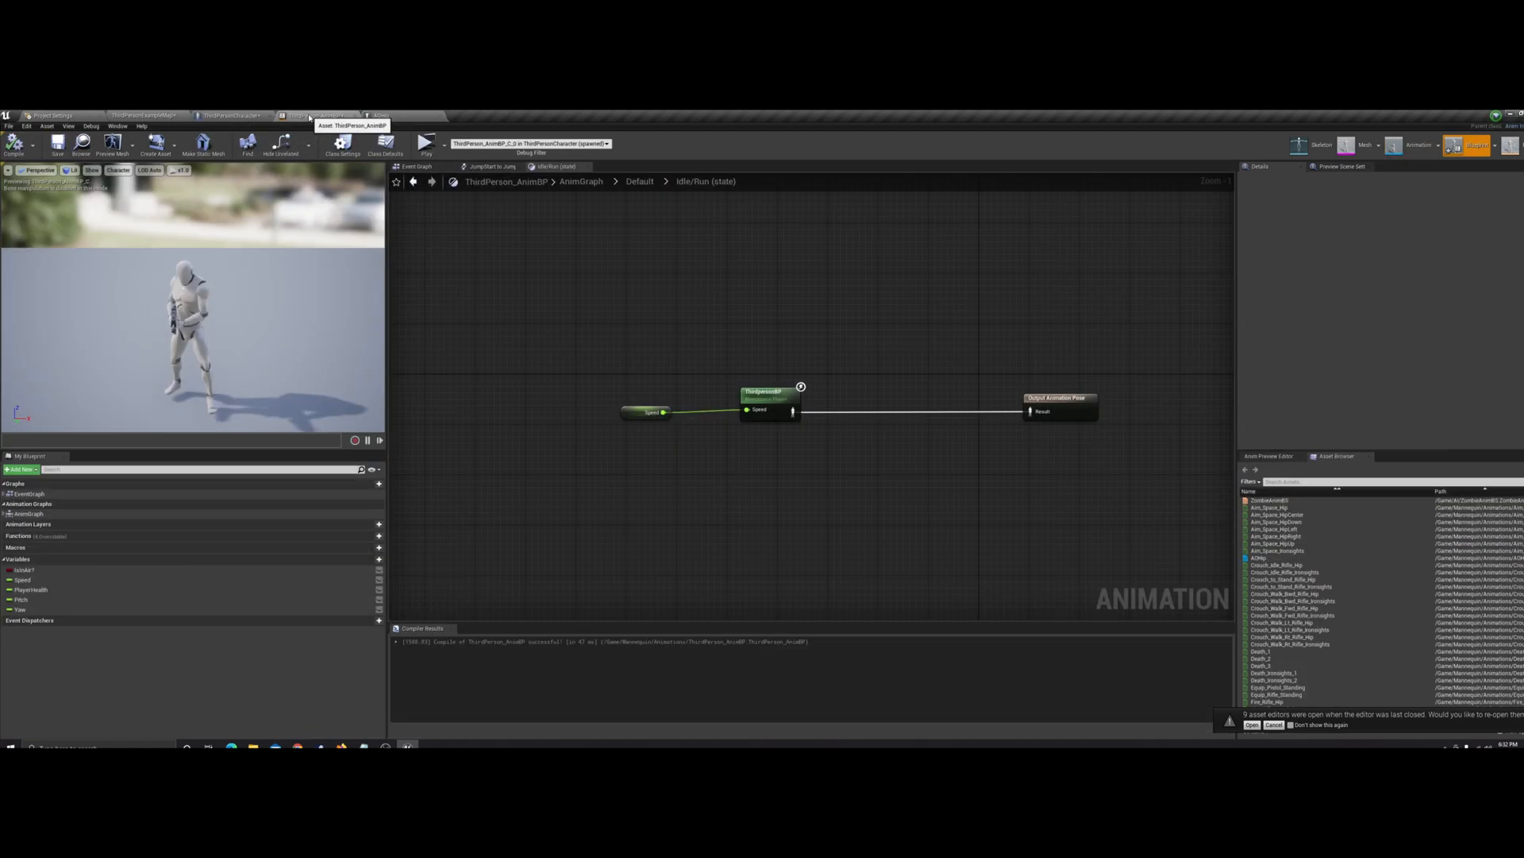
right_click_drag(760, 285, 626, 284)
scroll(626, 284, "up", 1)
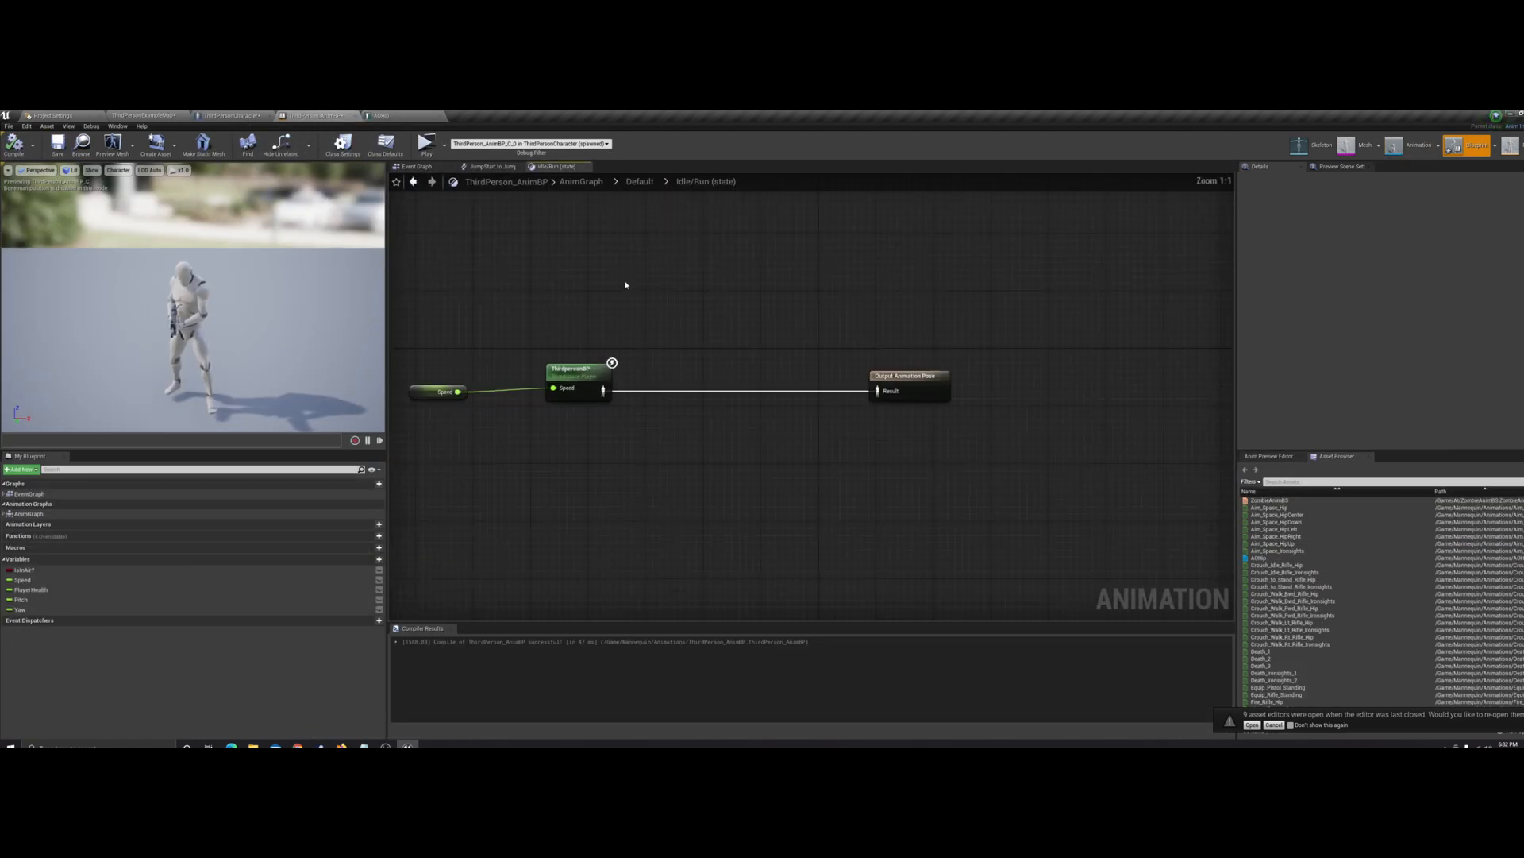
left_click(1288, 558)
left_click_drag(1288, 559, 715, 361)
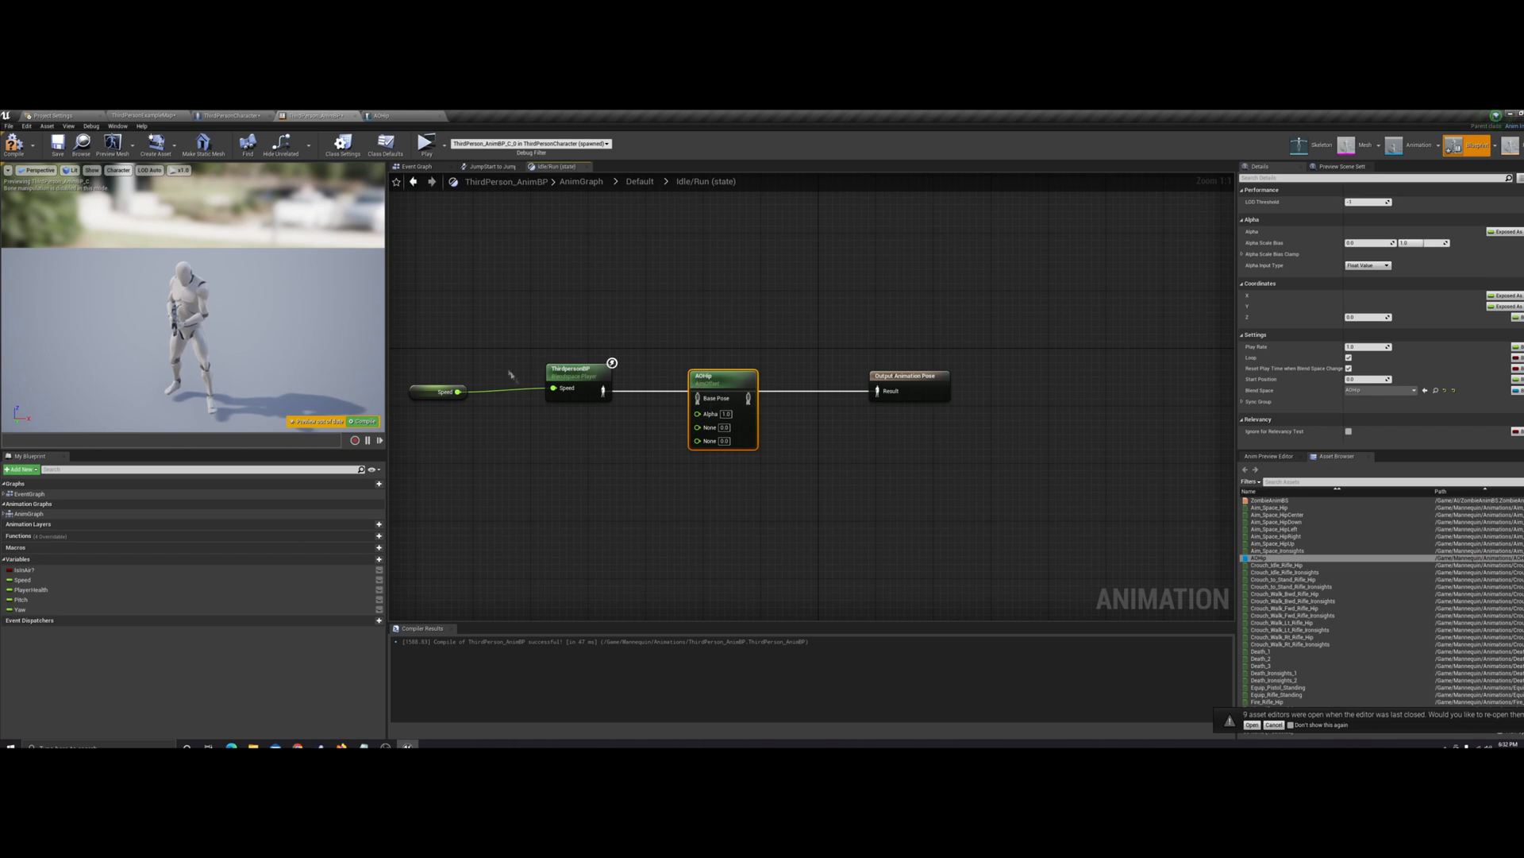
left_click_drag(604, 391, 698, 400)
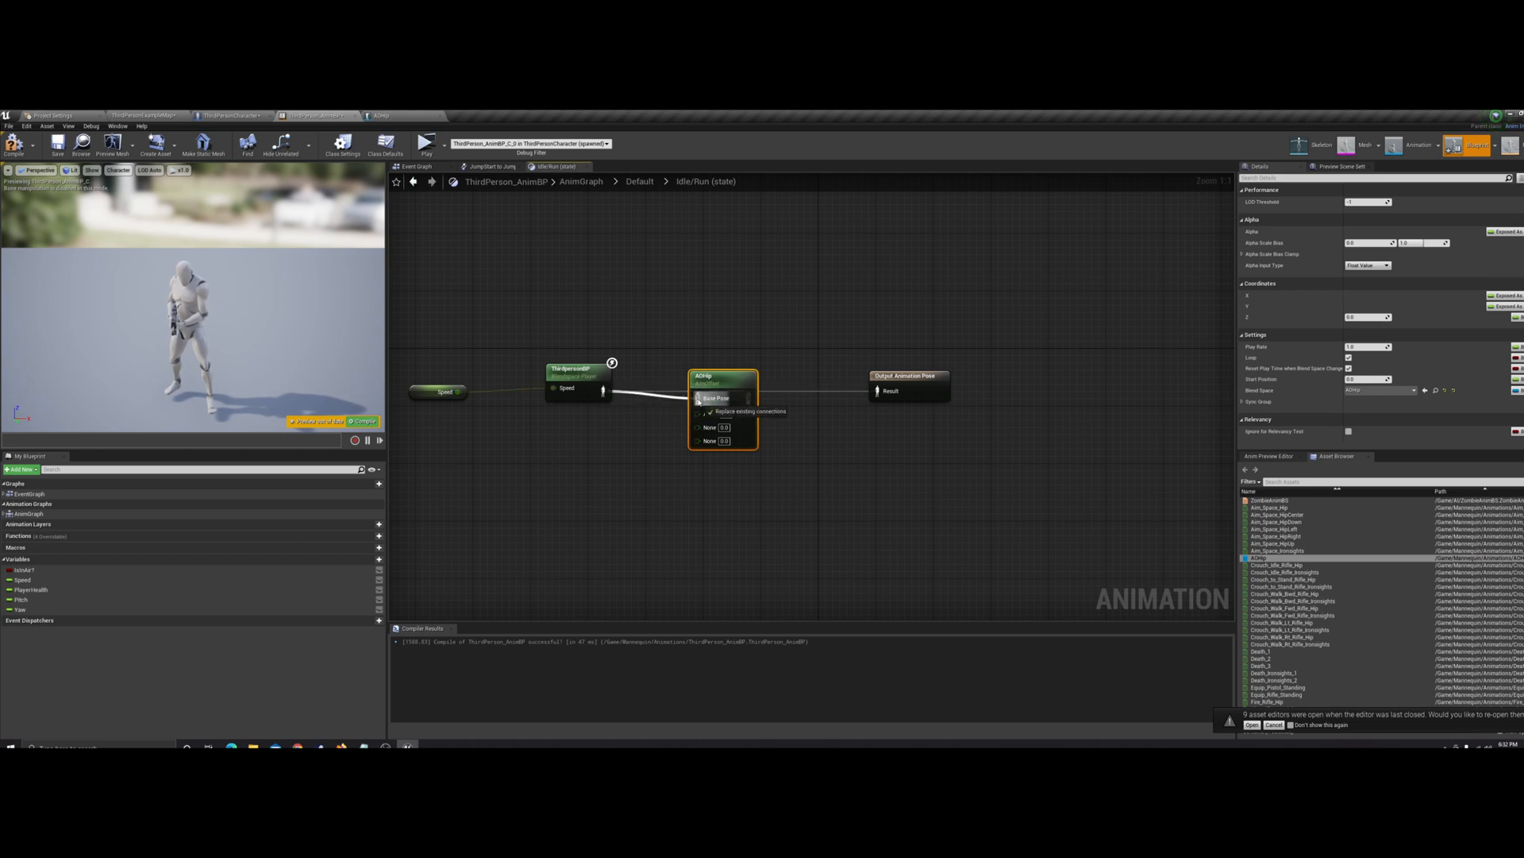
left_click(712, 361)
left_click(721, 379)
left_click(689, 356)
In the AOHip asset, name the horizontal axis Yaw and set its range from -90 to 90
left_click(387, 114)
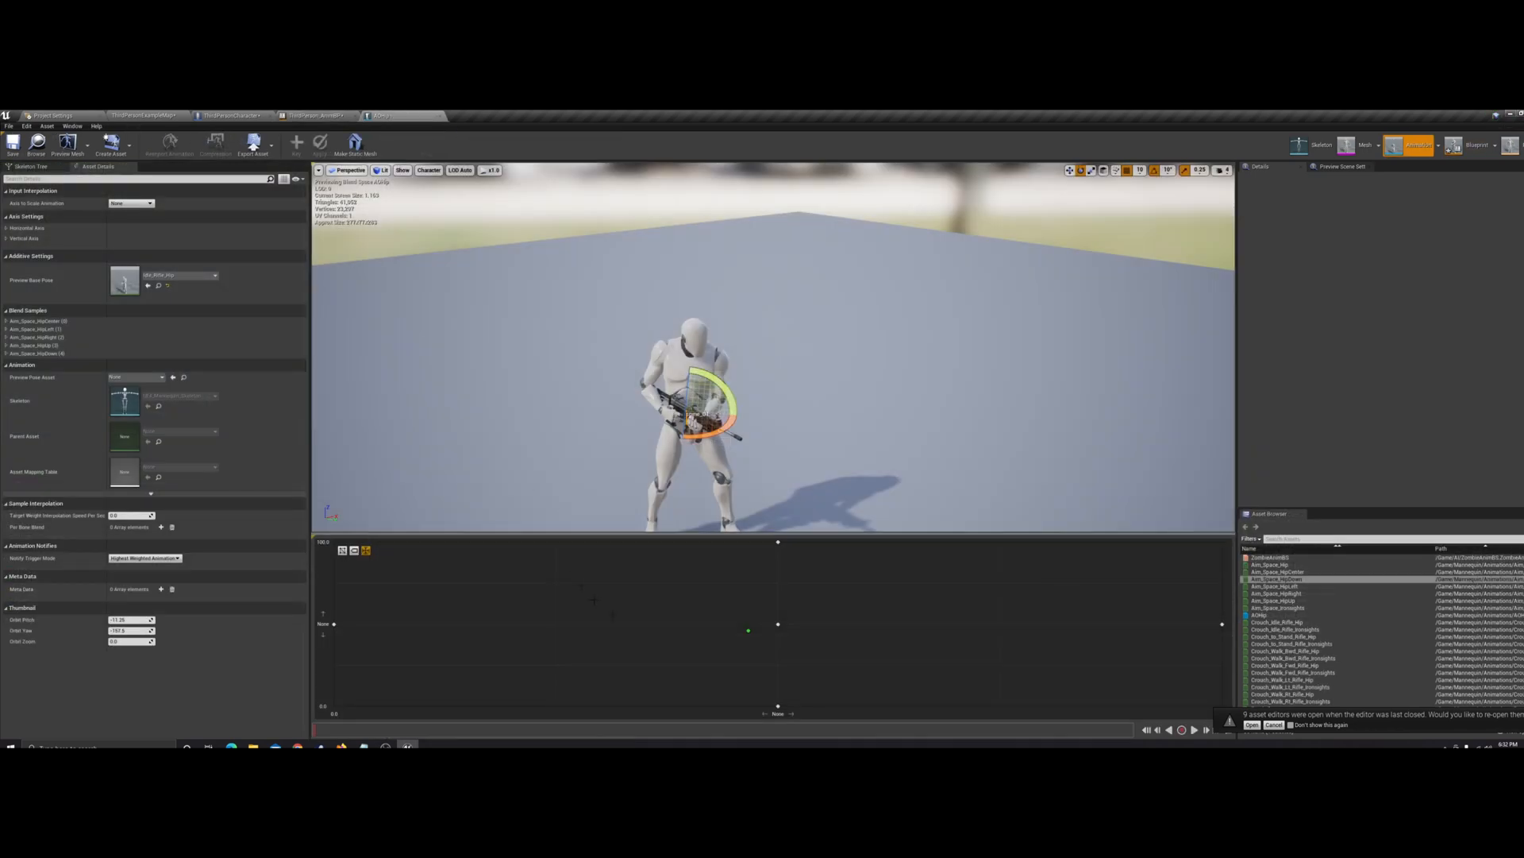
left_click(6, 228)
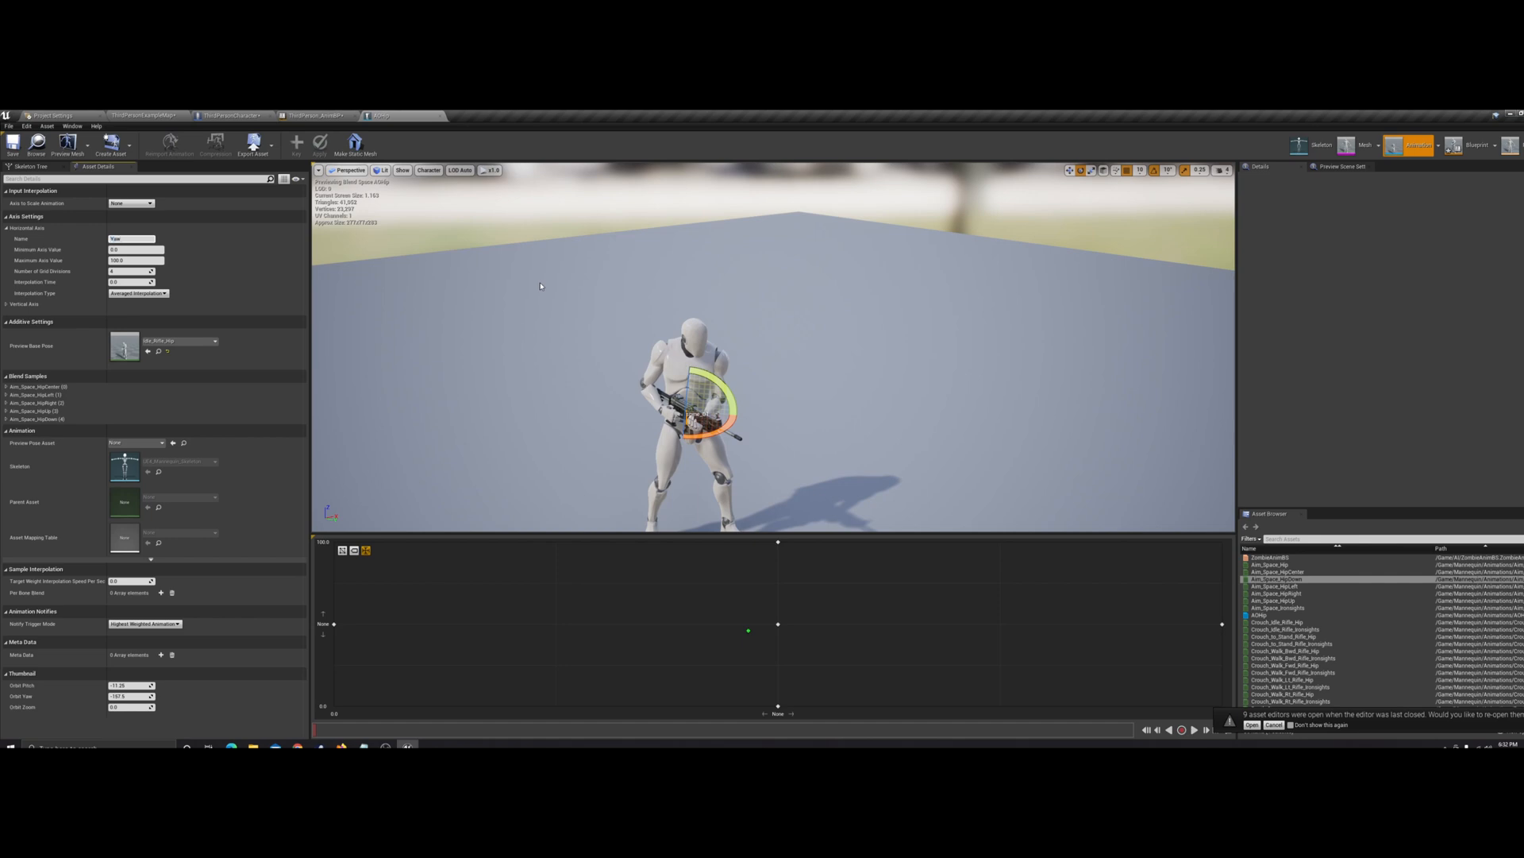
key("Return")
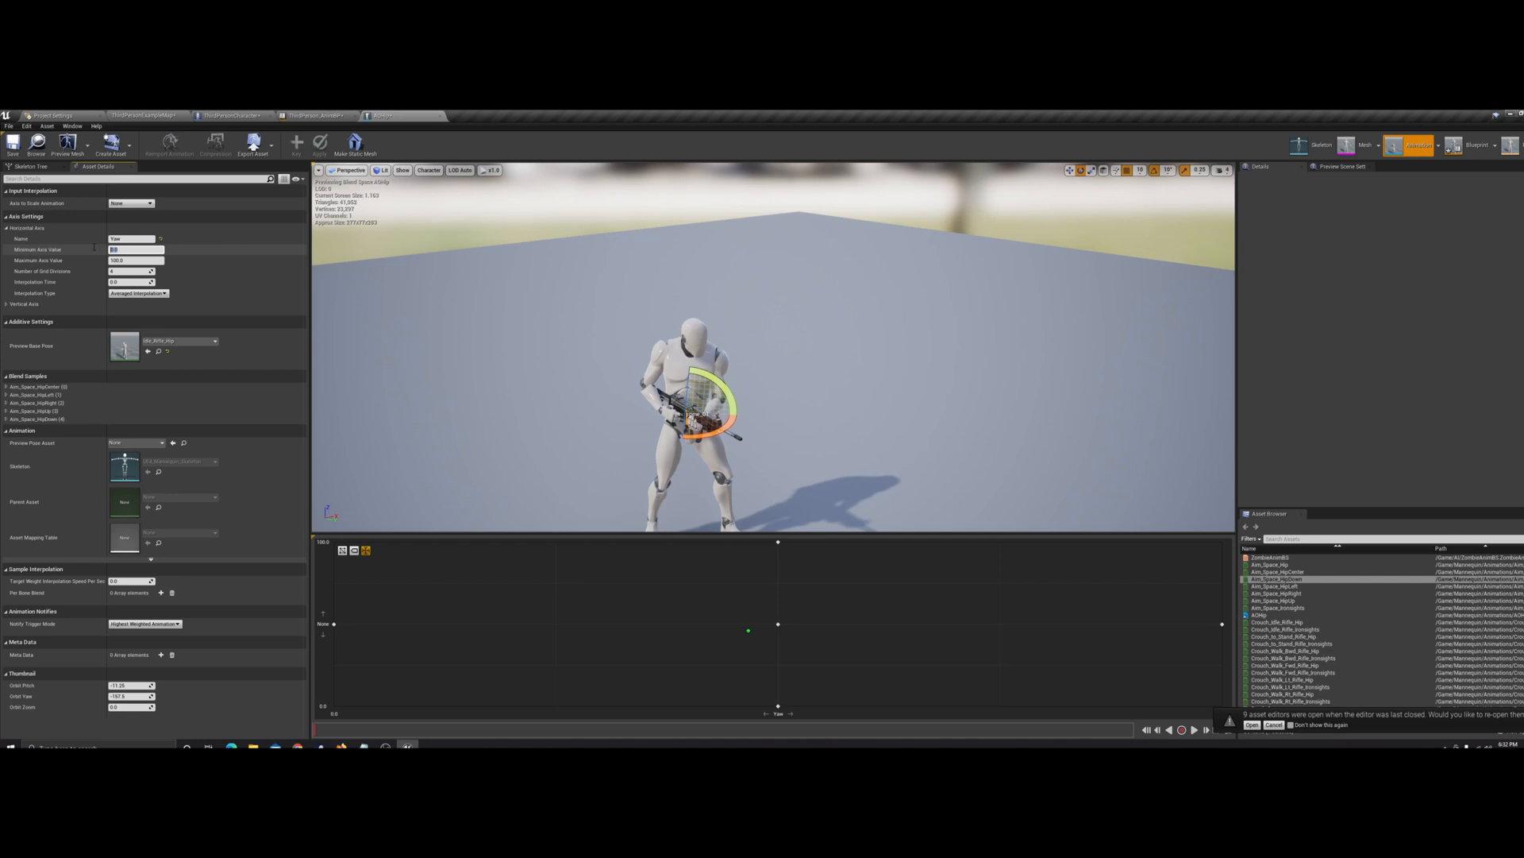
type("-90")
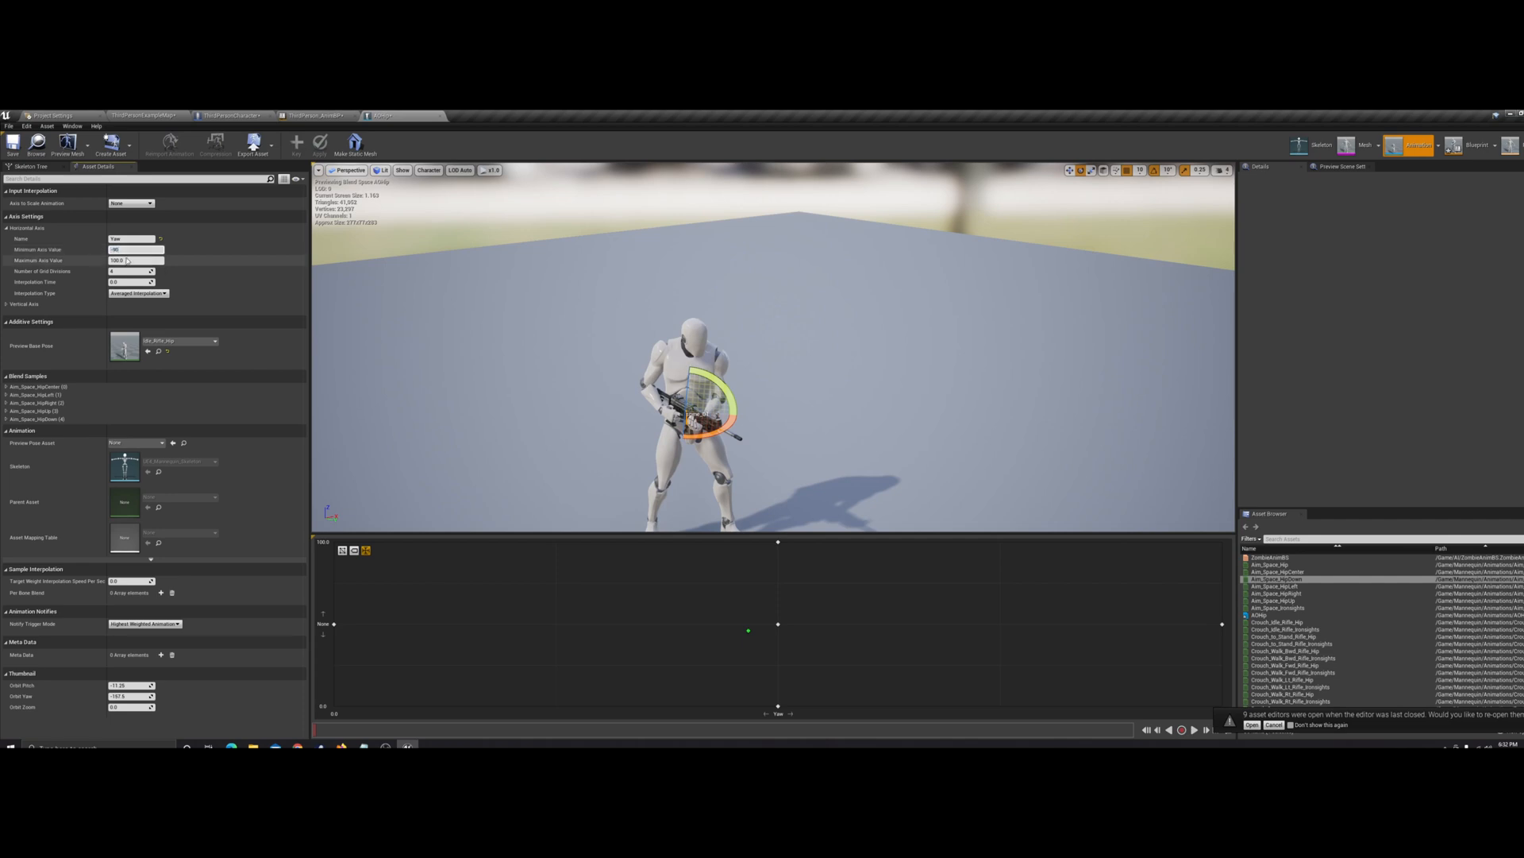
key("Return")
type("9")
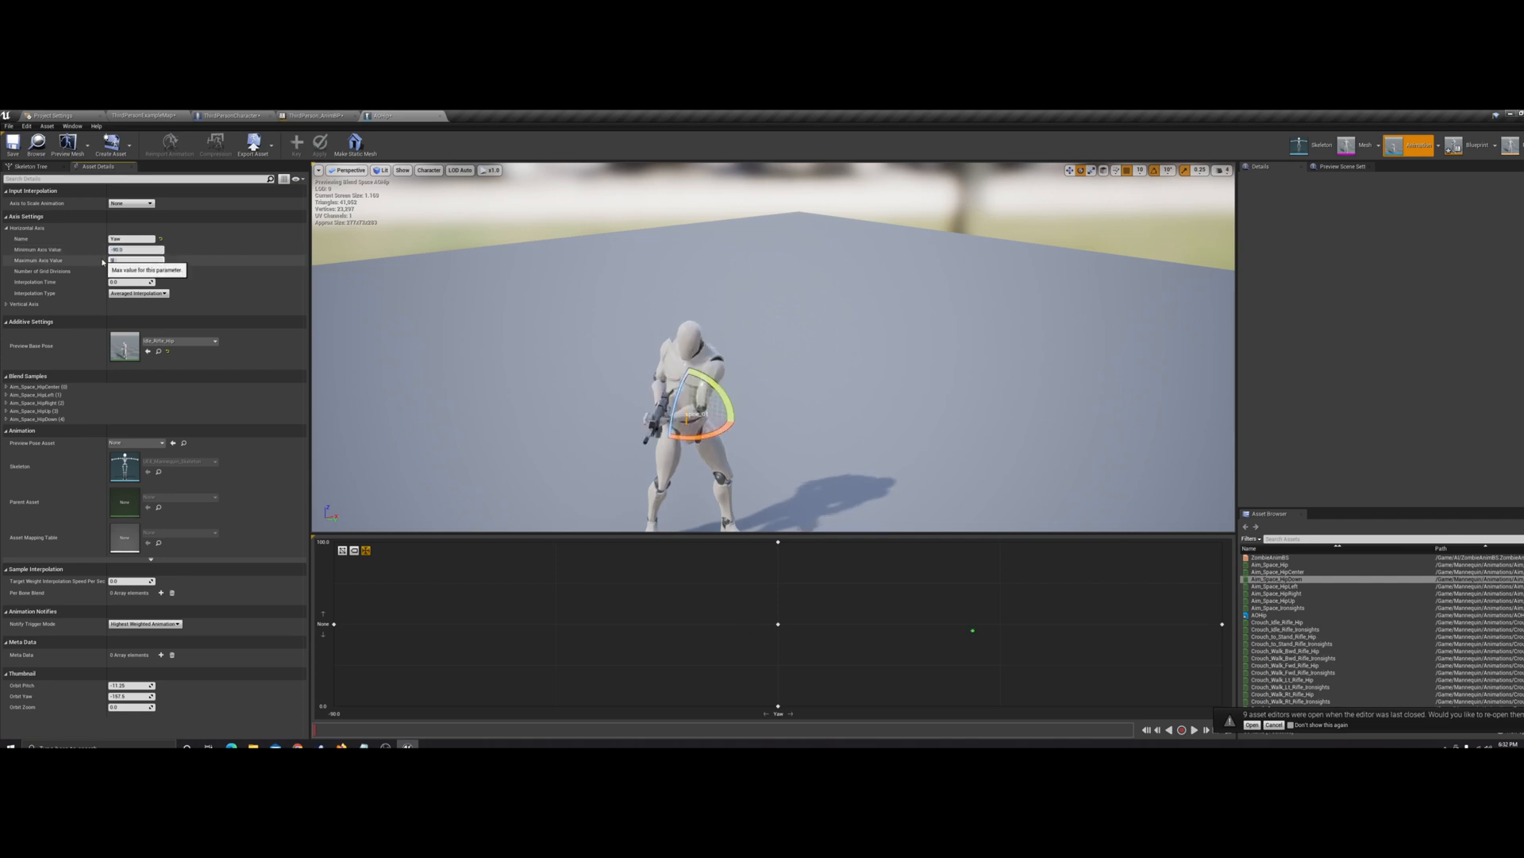
type("0")
Name AOHip's vertical axis Pitch, set its range from -90 to 90, and save the asset
left_click(6, 306)
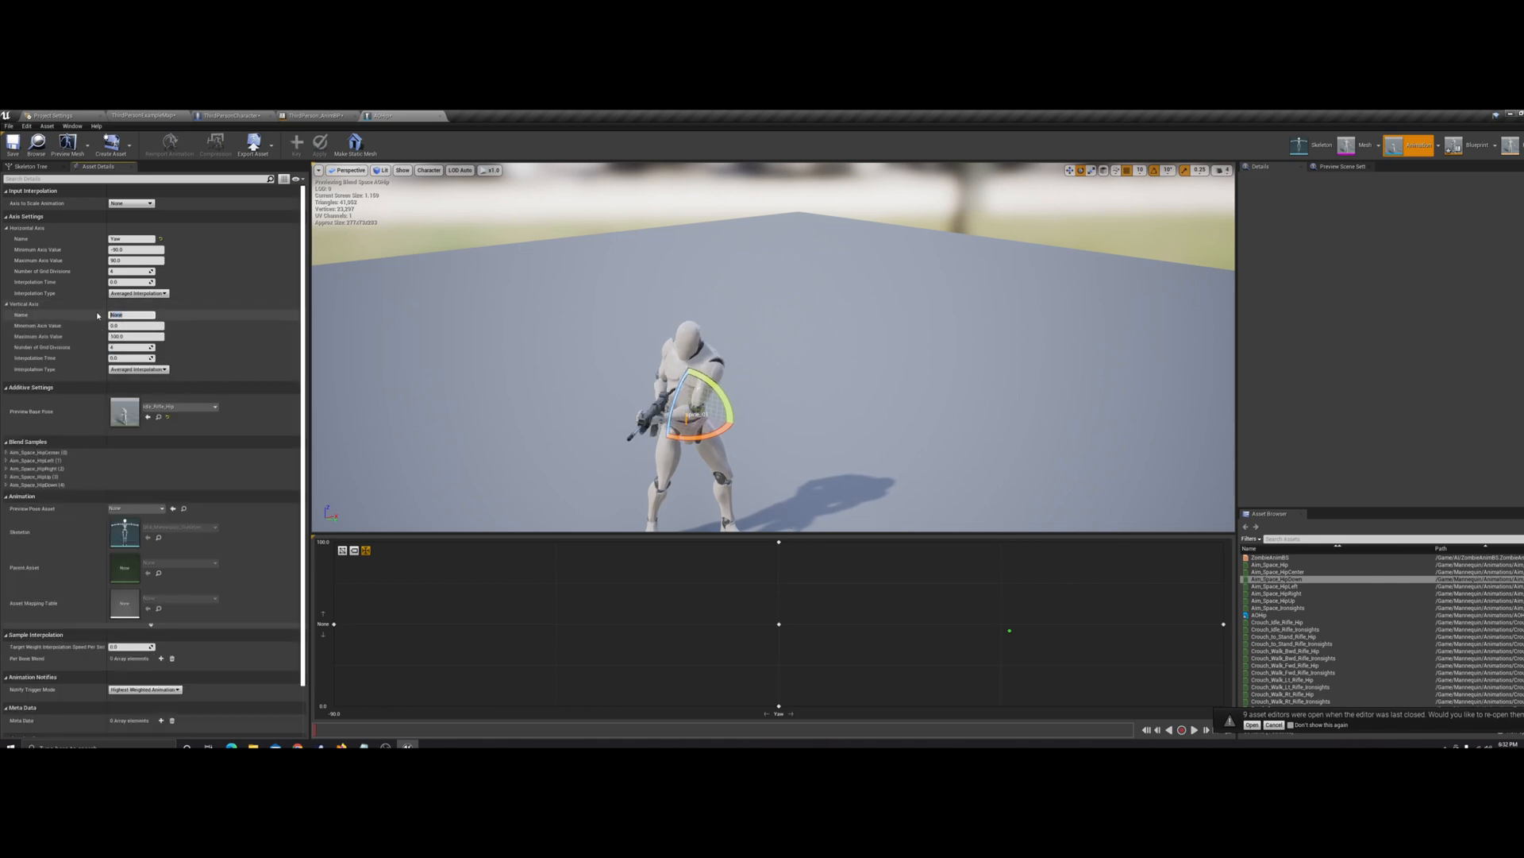
type("Pitch")
left_click(136, 326)
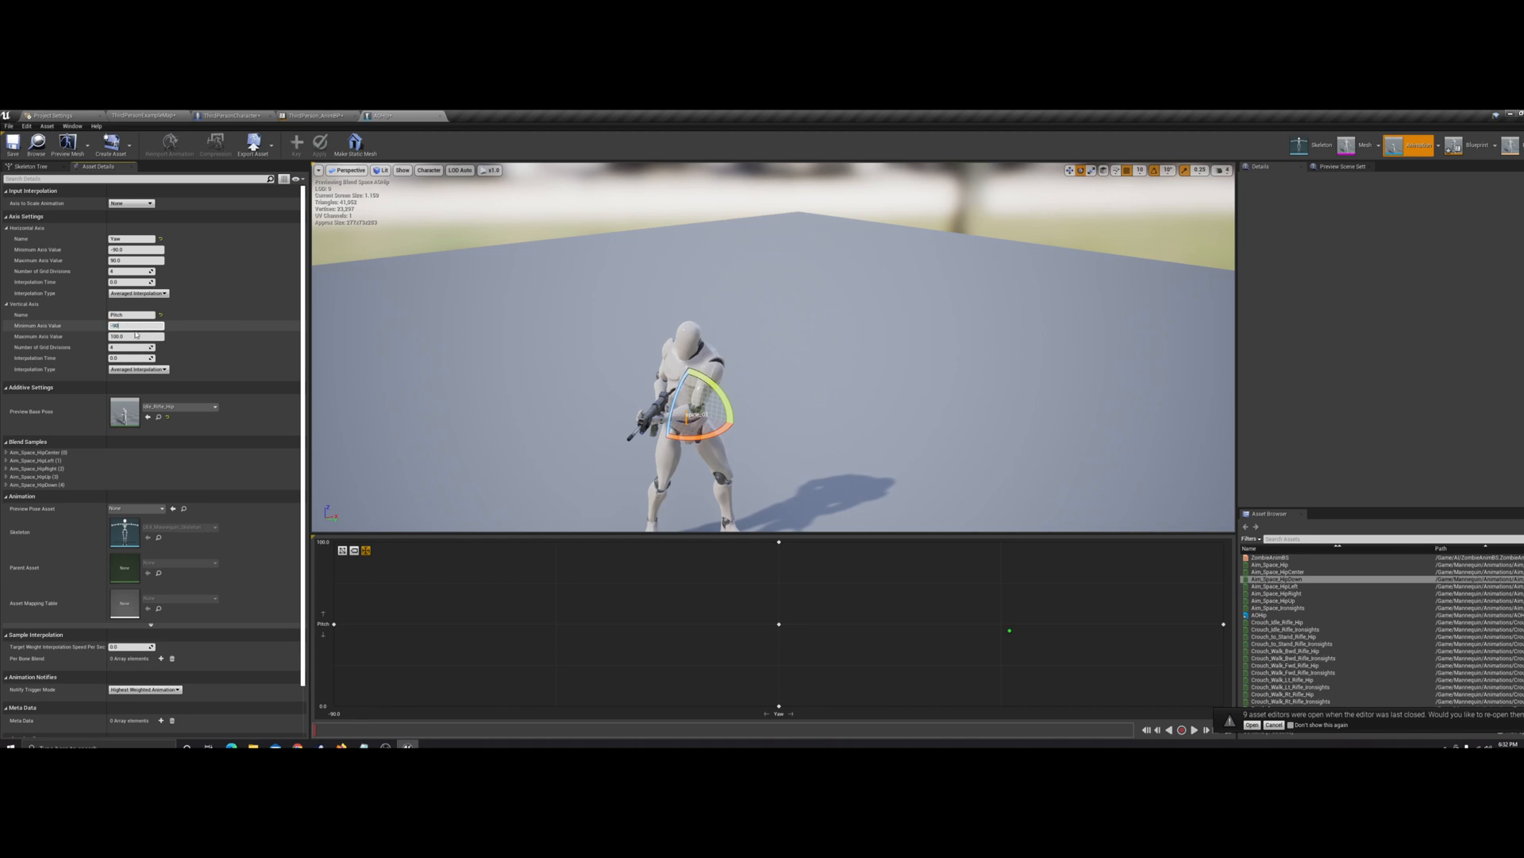
left_click(137, 336)
key("Return")
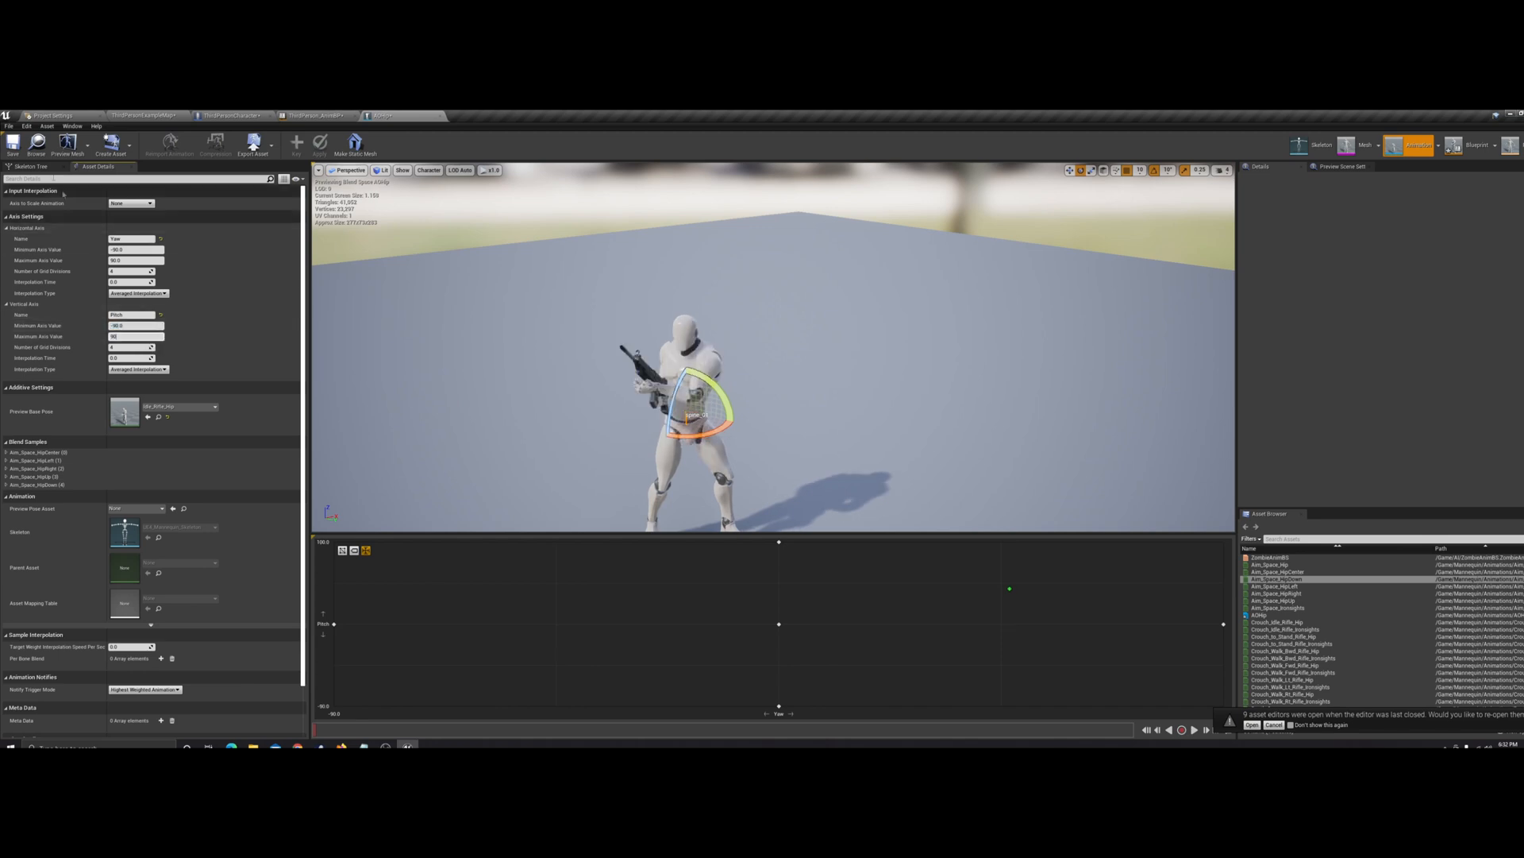
left_click(13, 145)
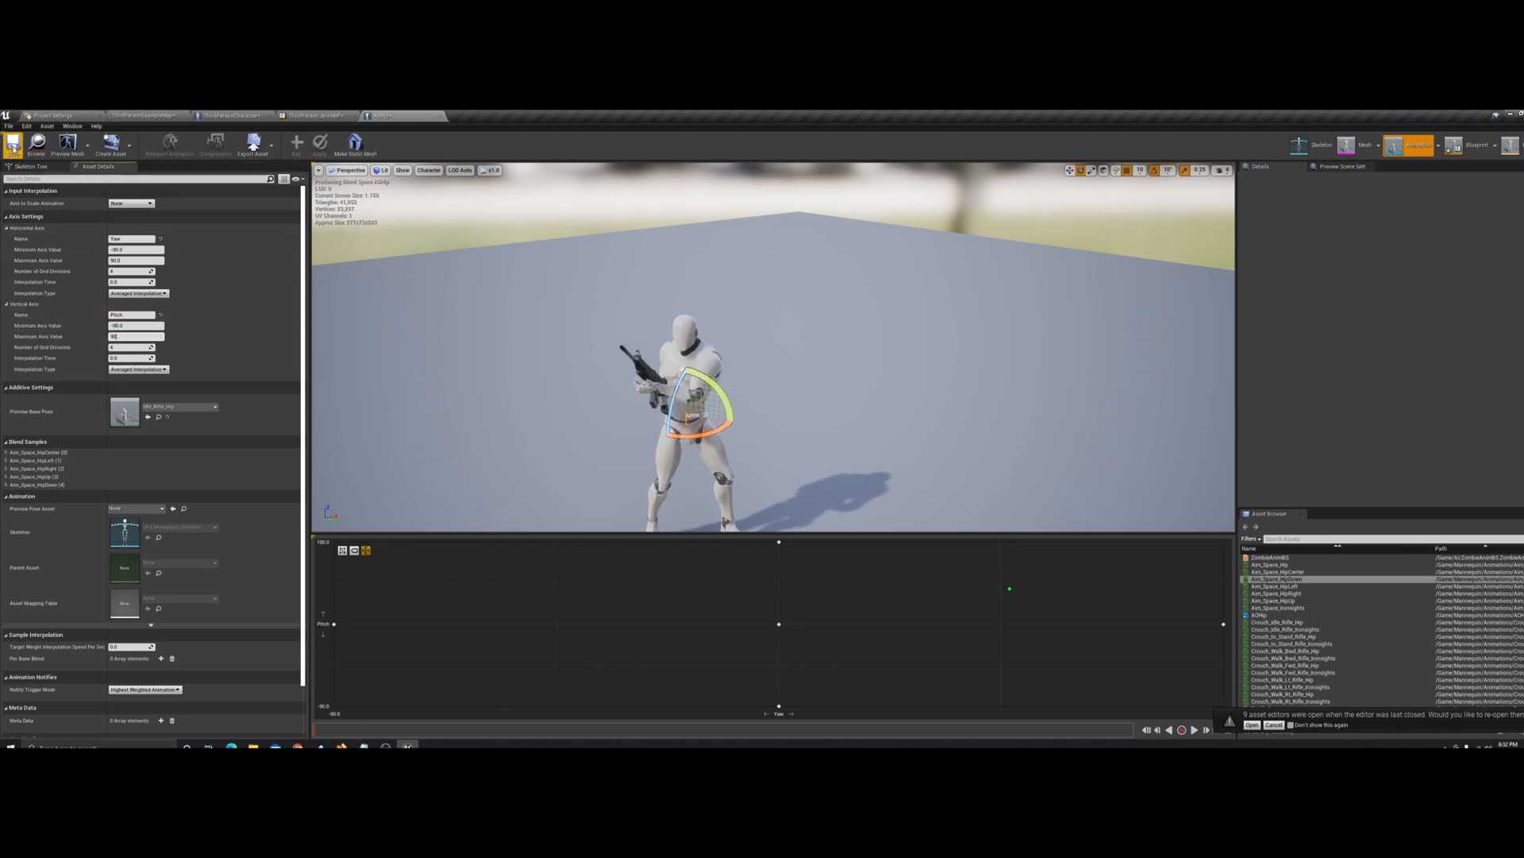
In the ThirdPerson_AnimBP Event Graph, paste a copy of Get Base Aim Rotation and its two comparison nodes below the existing logic
left_click(313, 116)
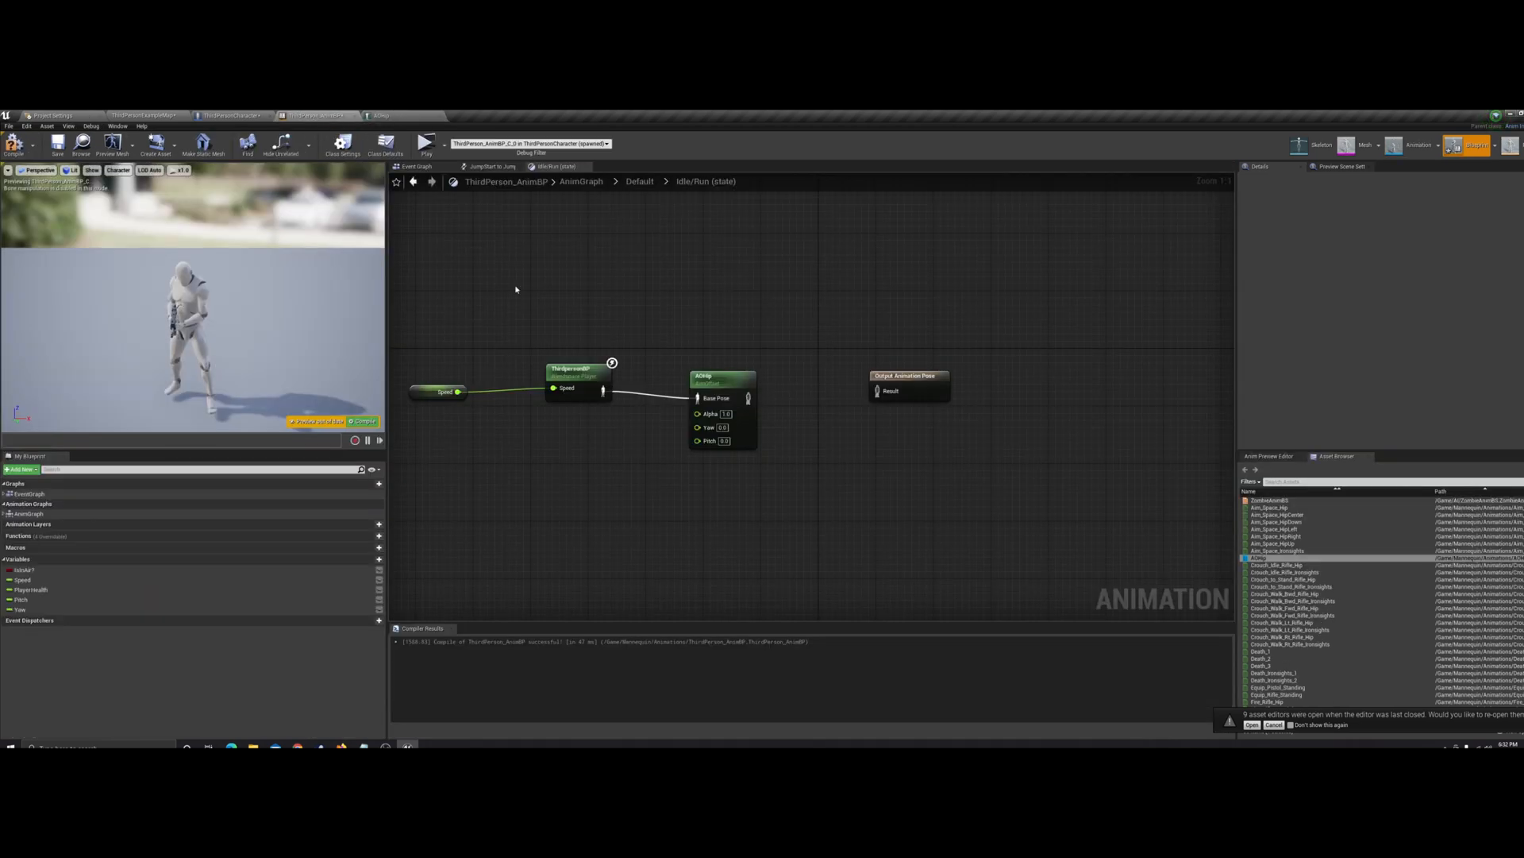
left_click(28, 609)
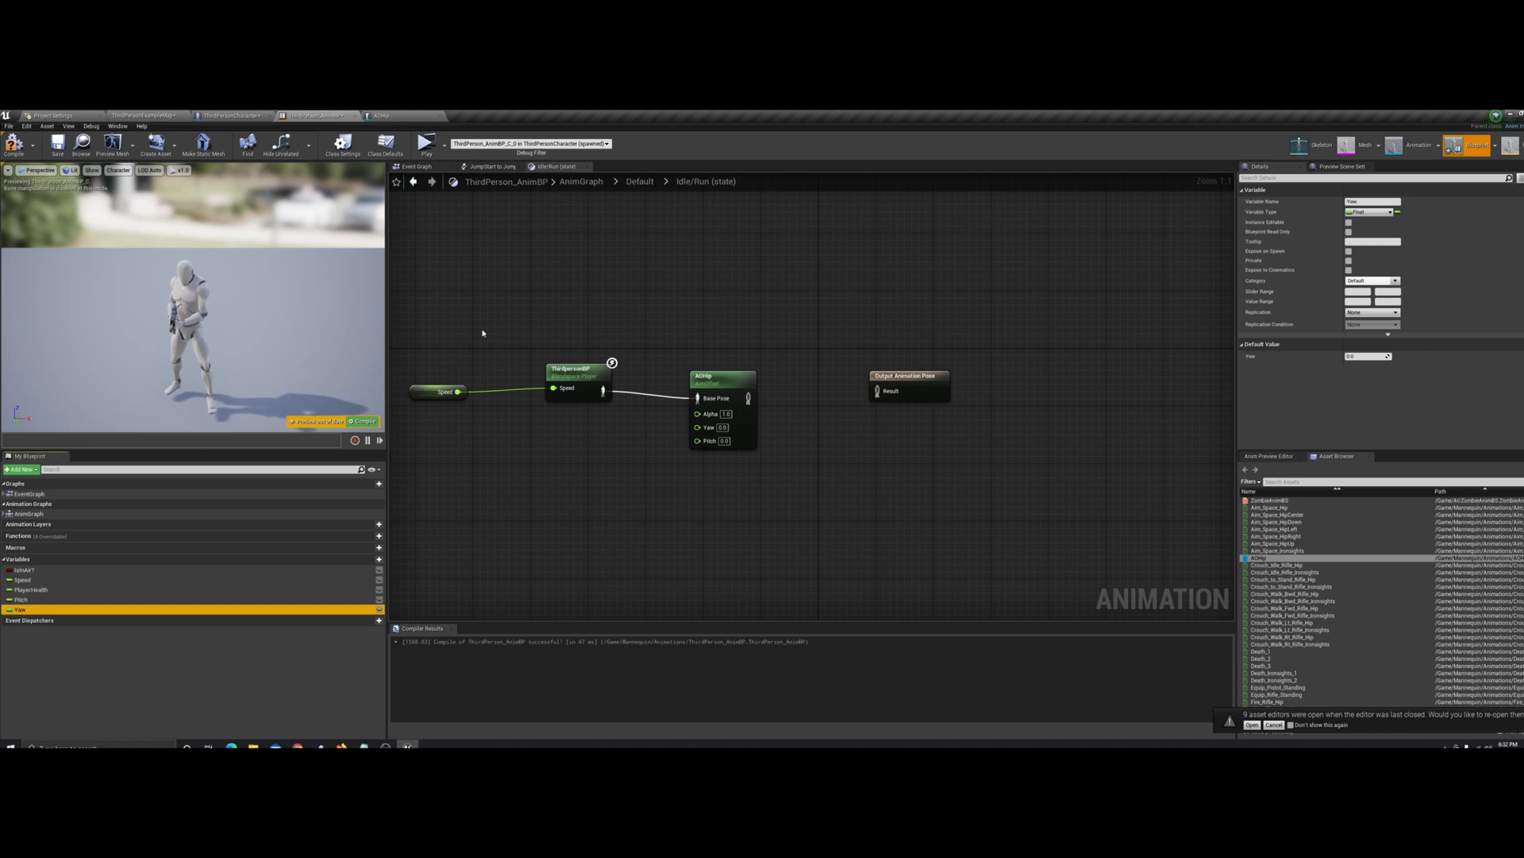
left_click(421, 166)
left_click_drag(749, 317, 807, 355)
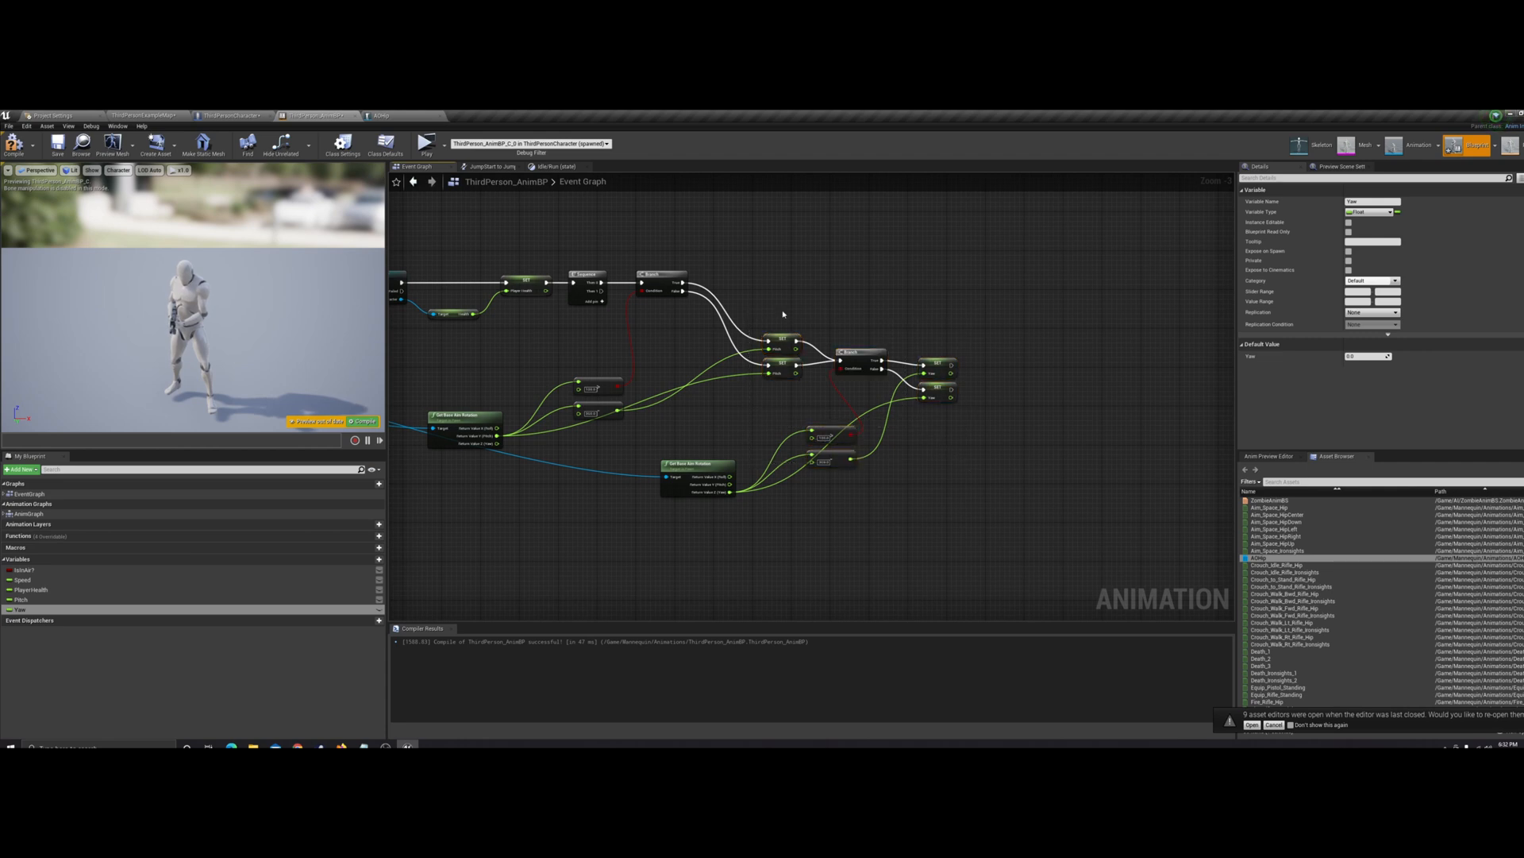
right_click_drag(686, 337, 725, 332)
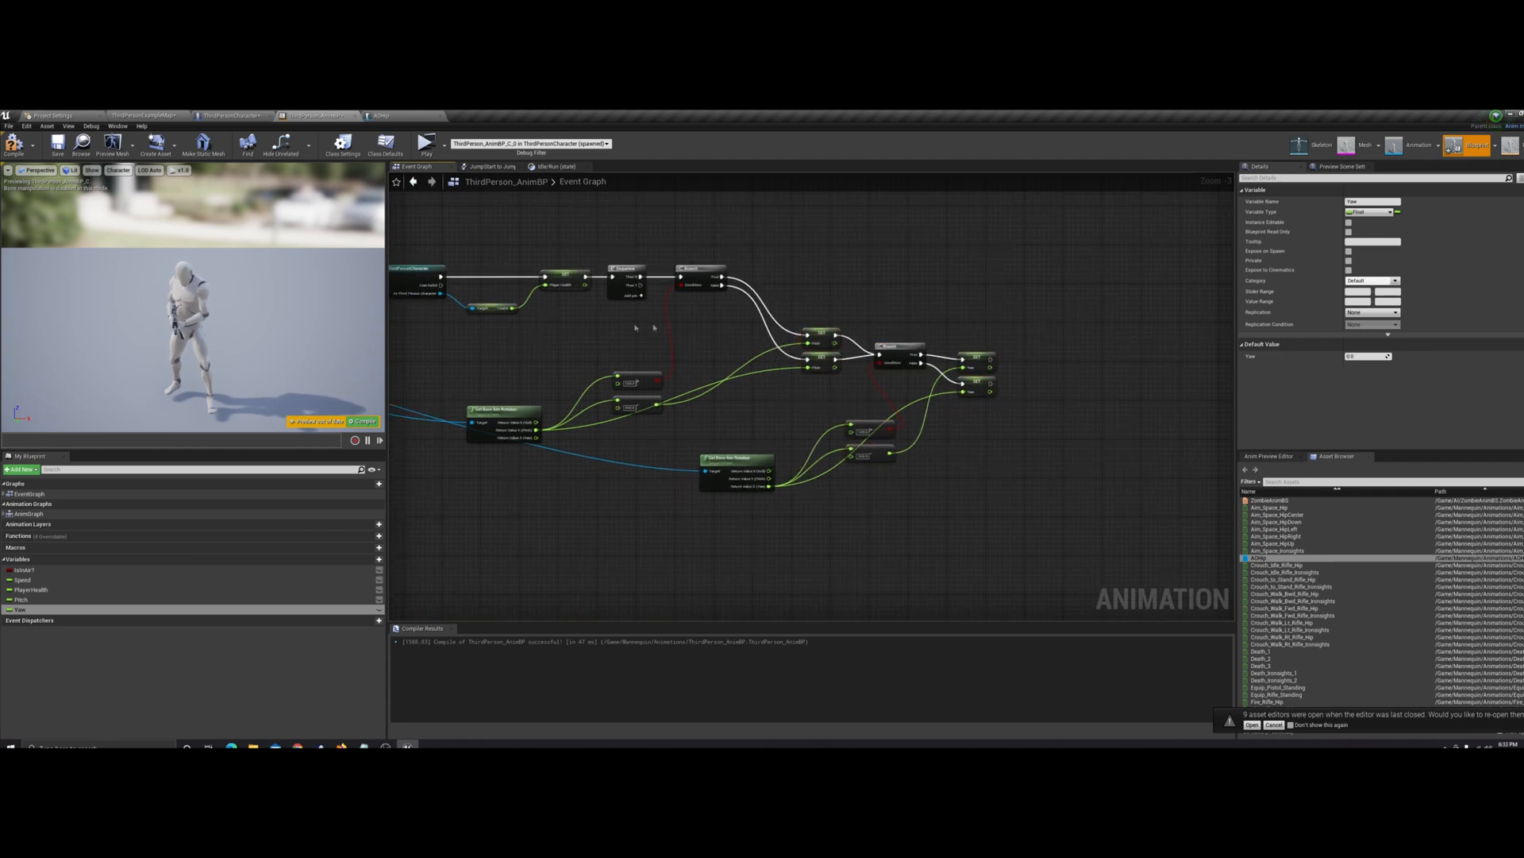
left_click_drag(493, 347, 663, 425)
key("ctrl+c")
key("ctrl+v")
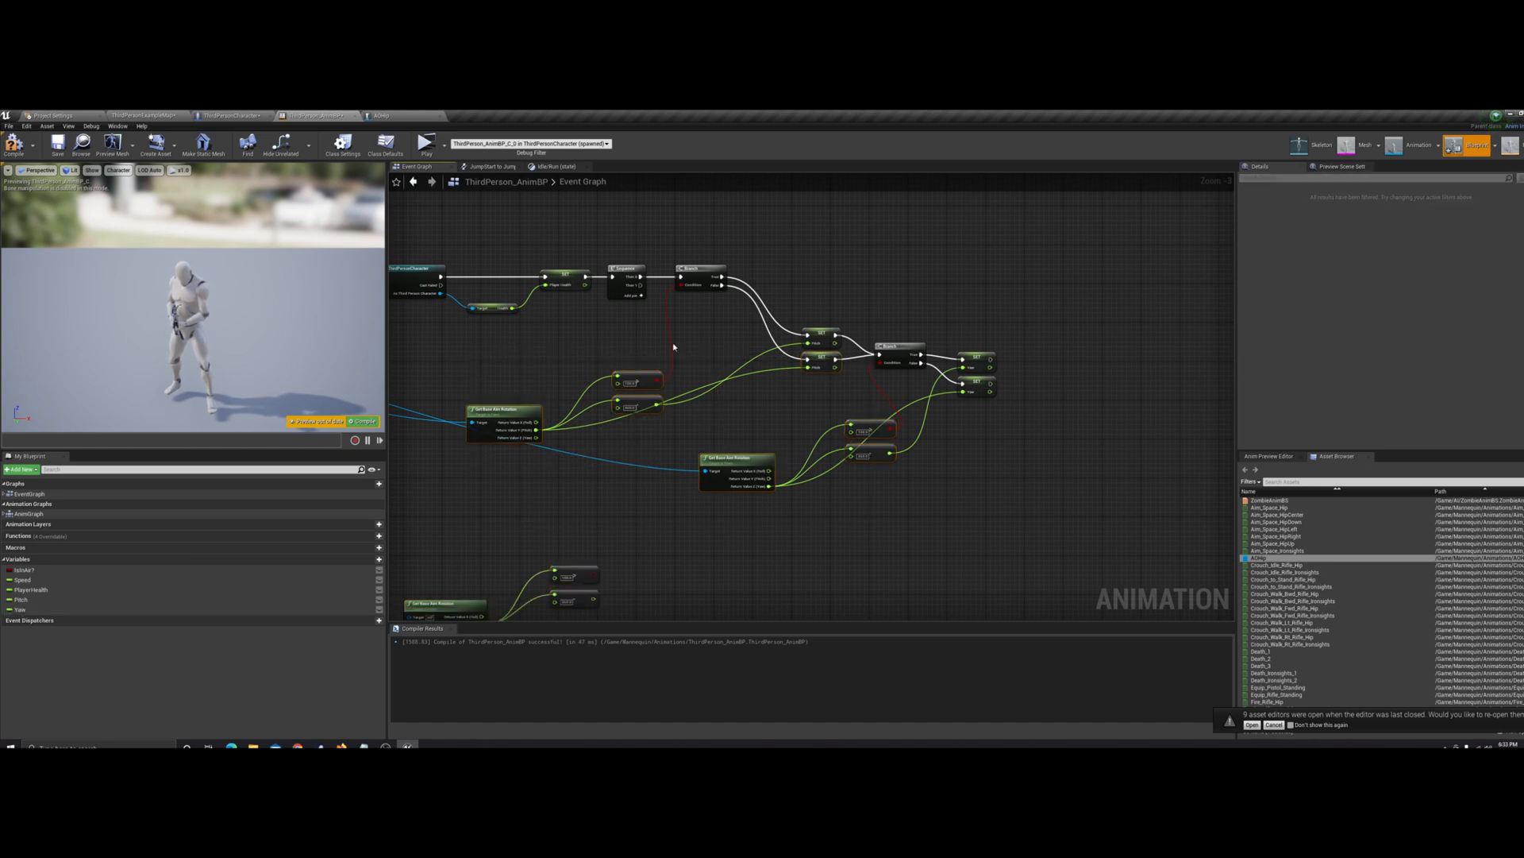
Delete the original Sequence, Branch, comparison, Set and Get Base Aim Rotation nodes that follow the Player Health setter
left_click_drag(640, 292, 1046, 540)
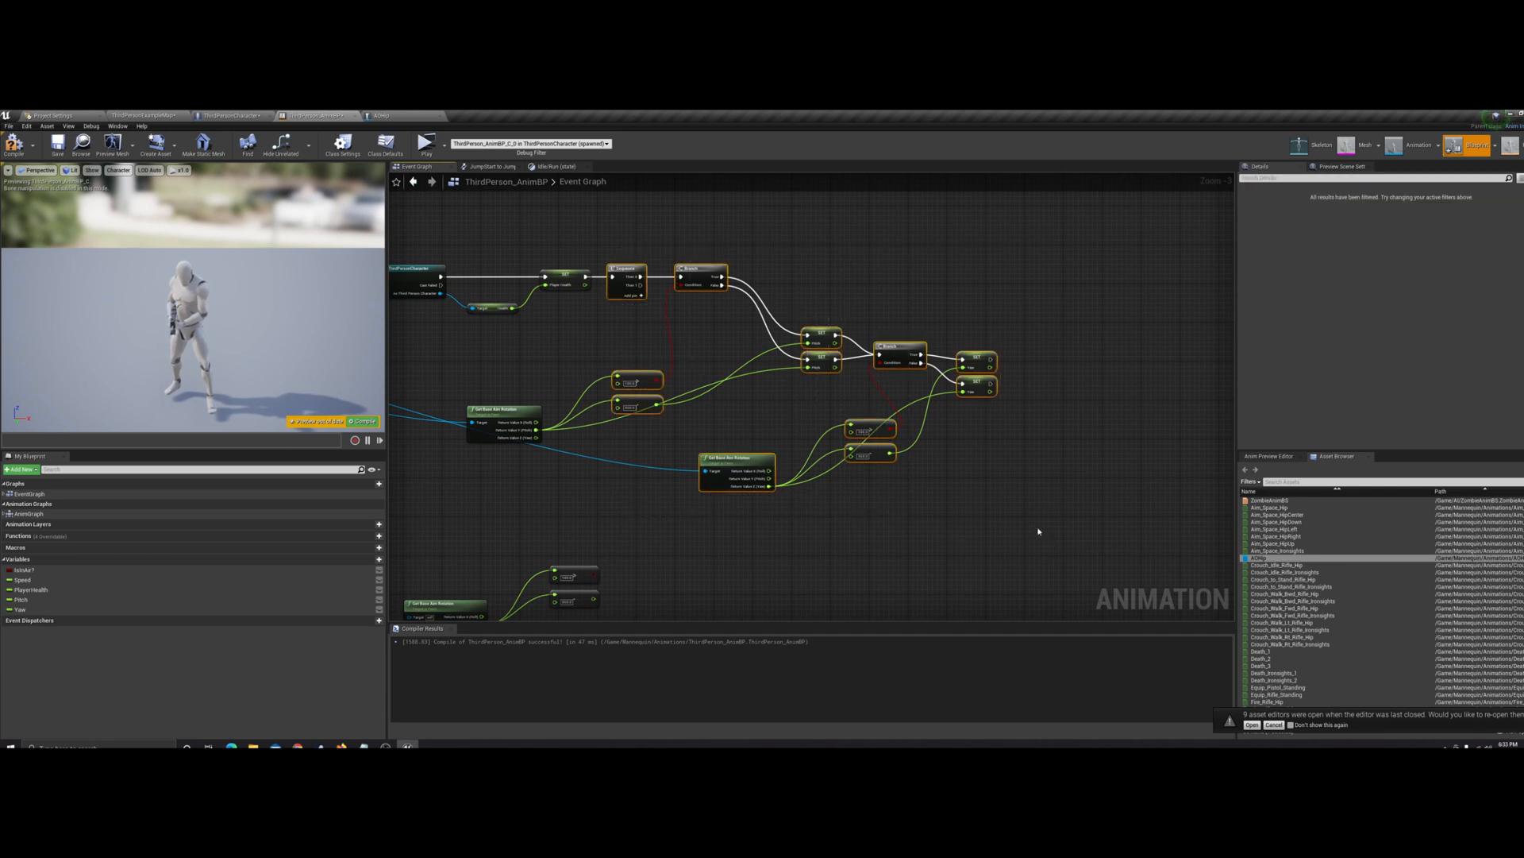
key("Delete")
right_click_drag(657, 409, 768, 401)
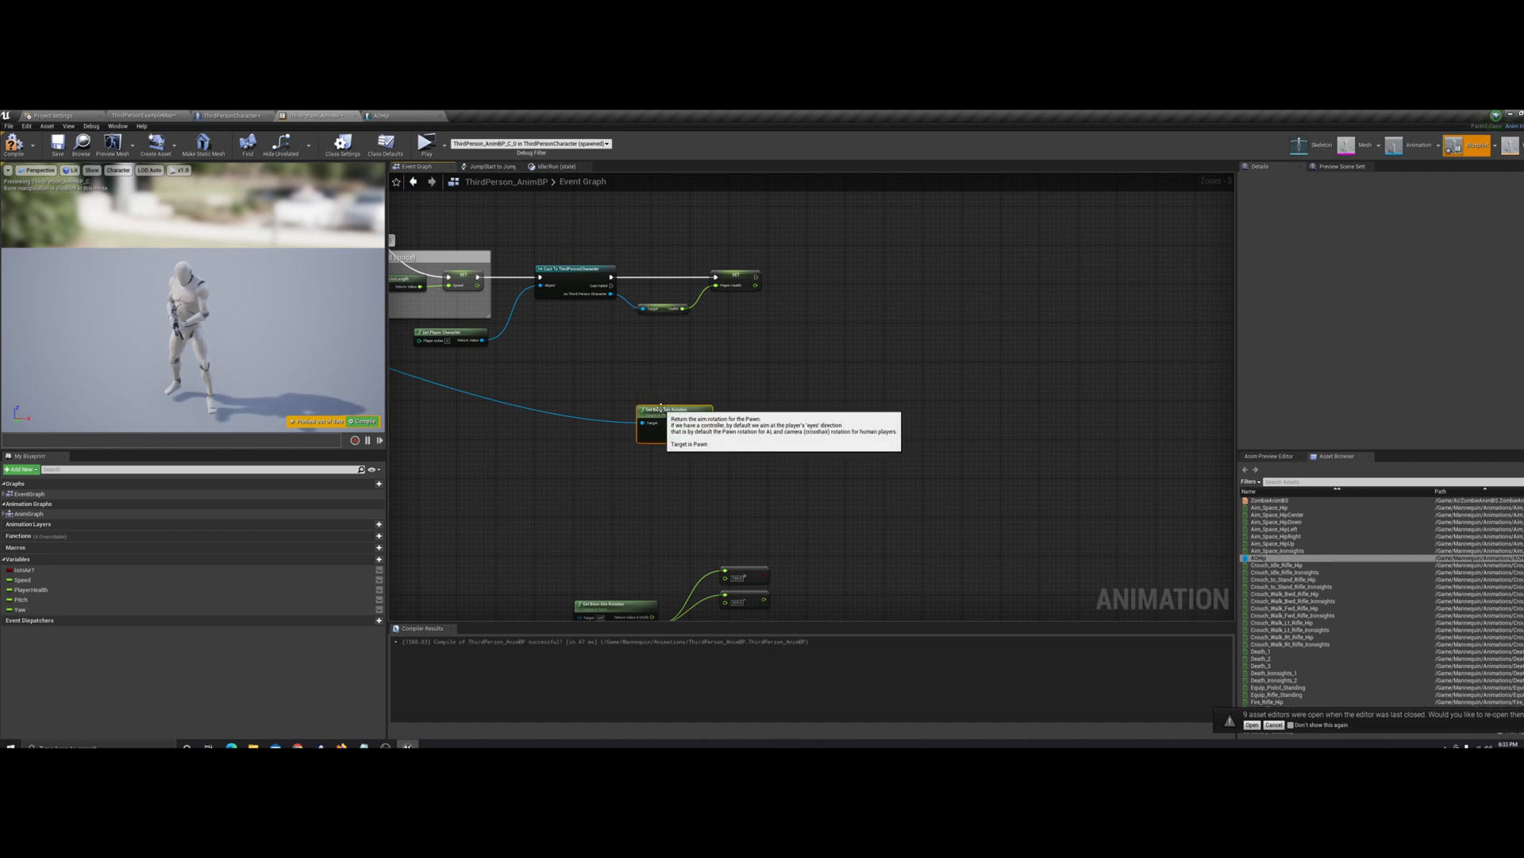
scroll(646, 412, "down", 1)
right_click_drag(646, 412, 1042, 507)
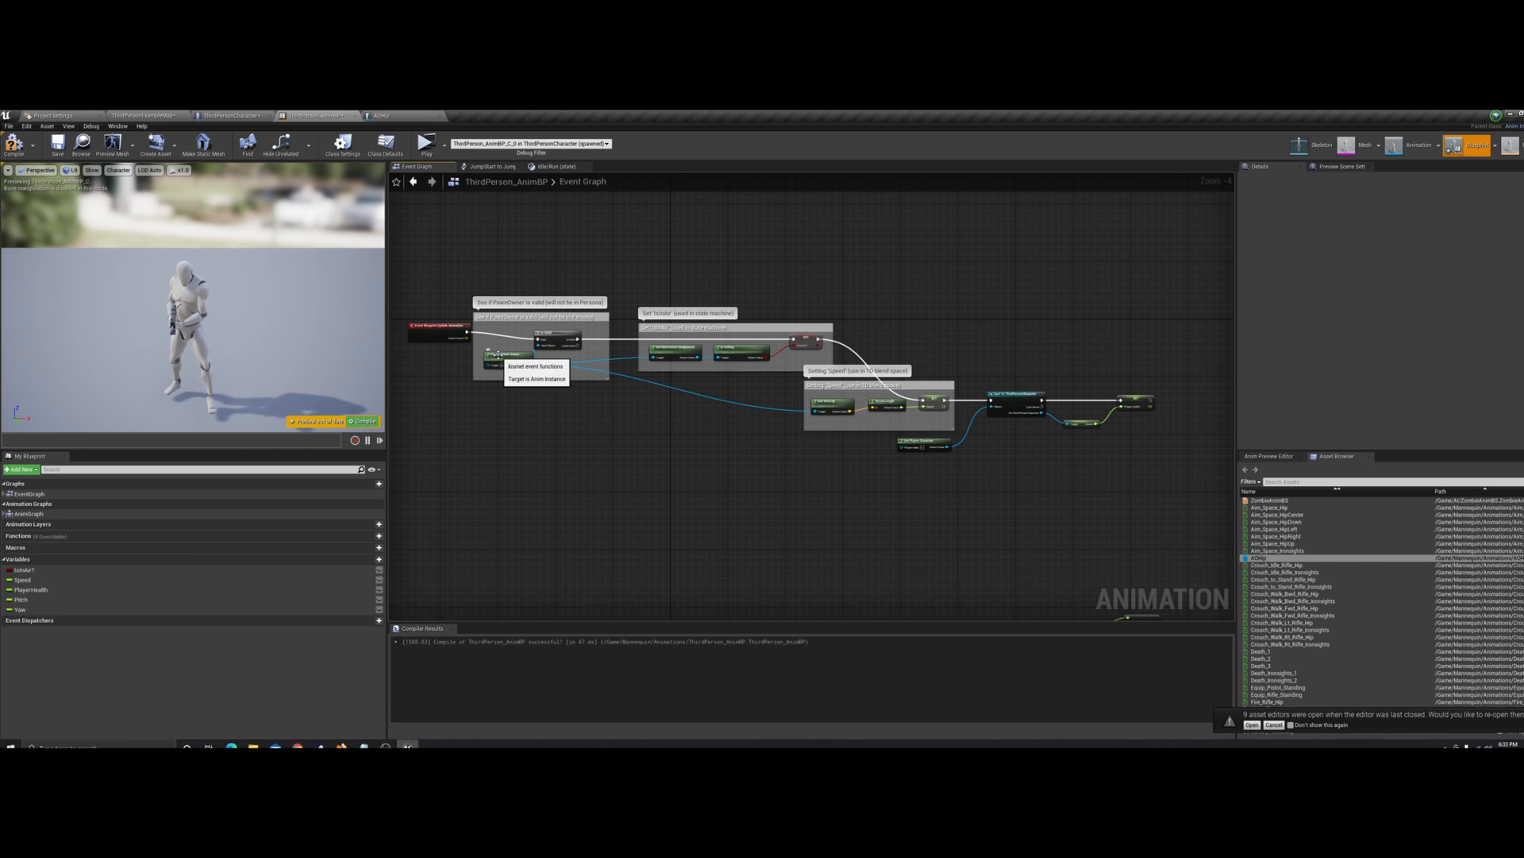
Add a Get Base Aim Rotation node fed by the pawn owner's return value and split its rotation output into Roll, Pitch and Yaw
left_click_drag(529, 368, 666, 504)
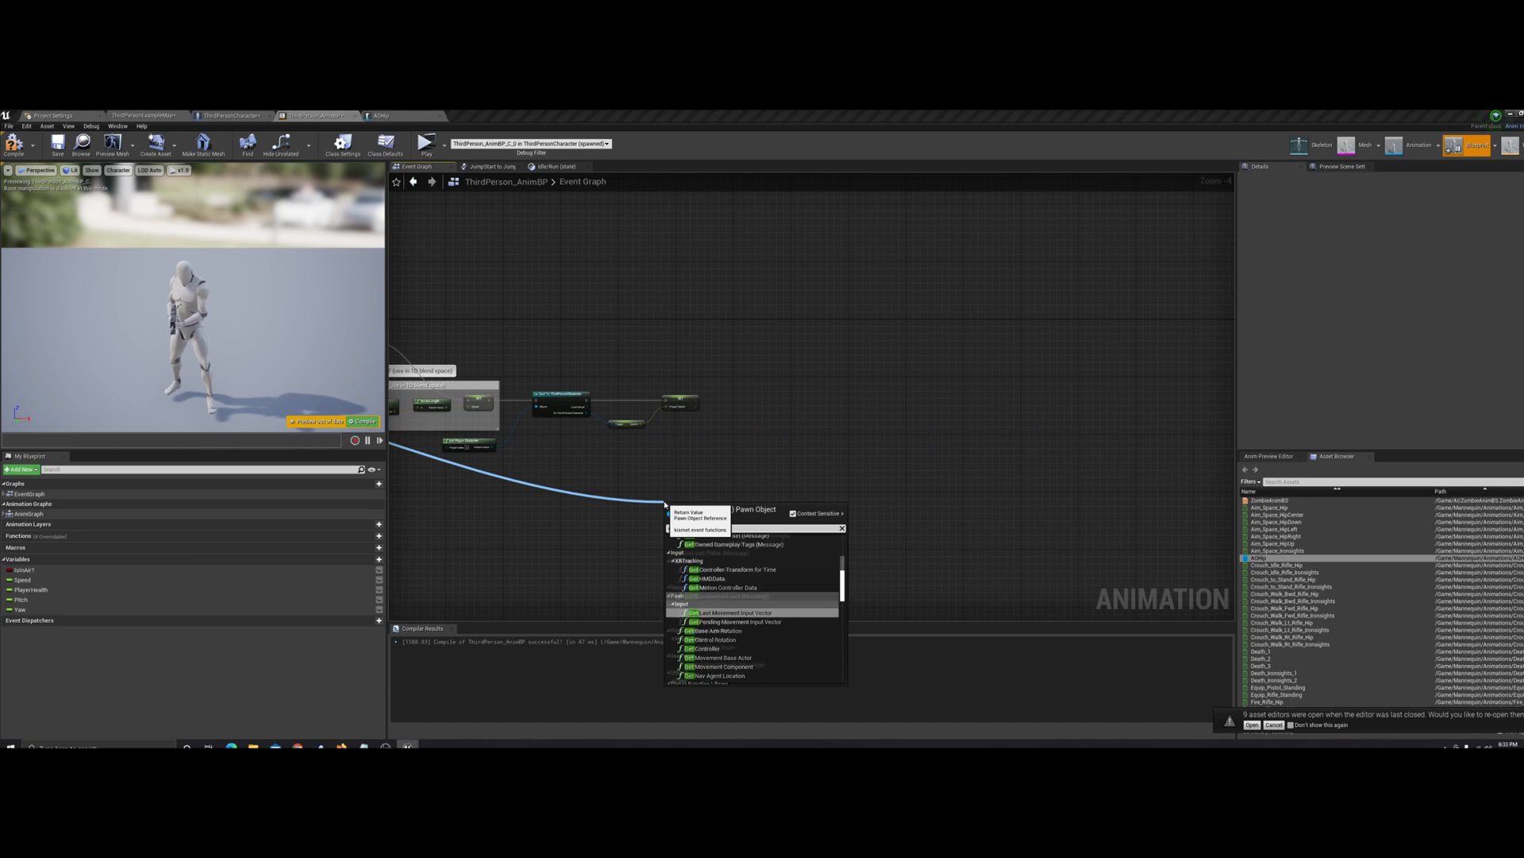
type("base aim")
key("Return")
scroll(728, 541, "up", 2)
scroll(728, 541, "up", 2)
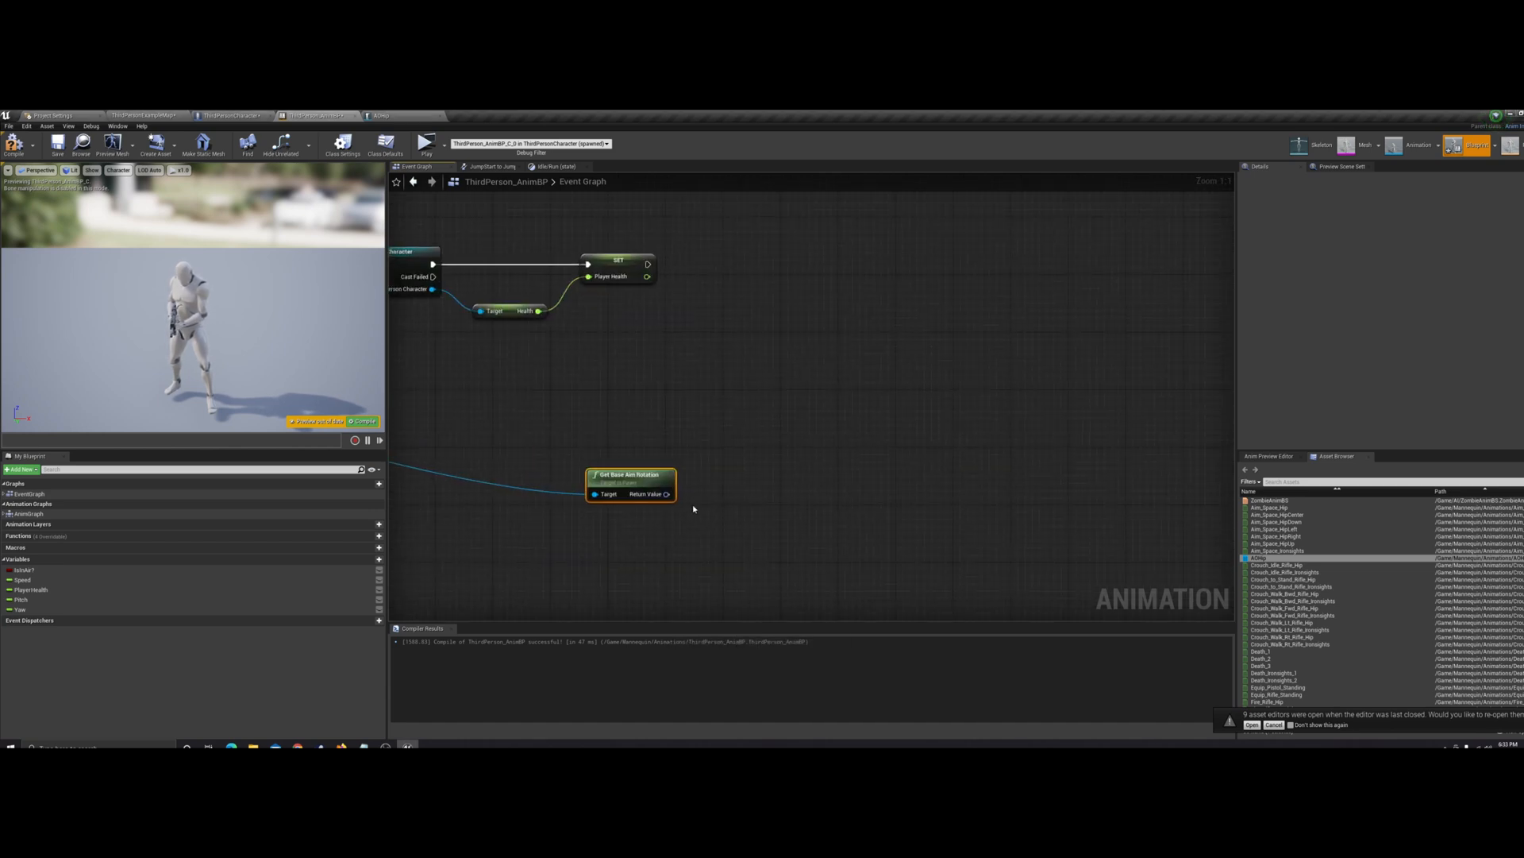
right_click(661, 495)
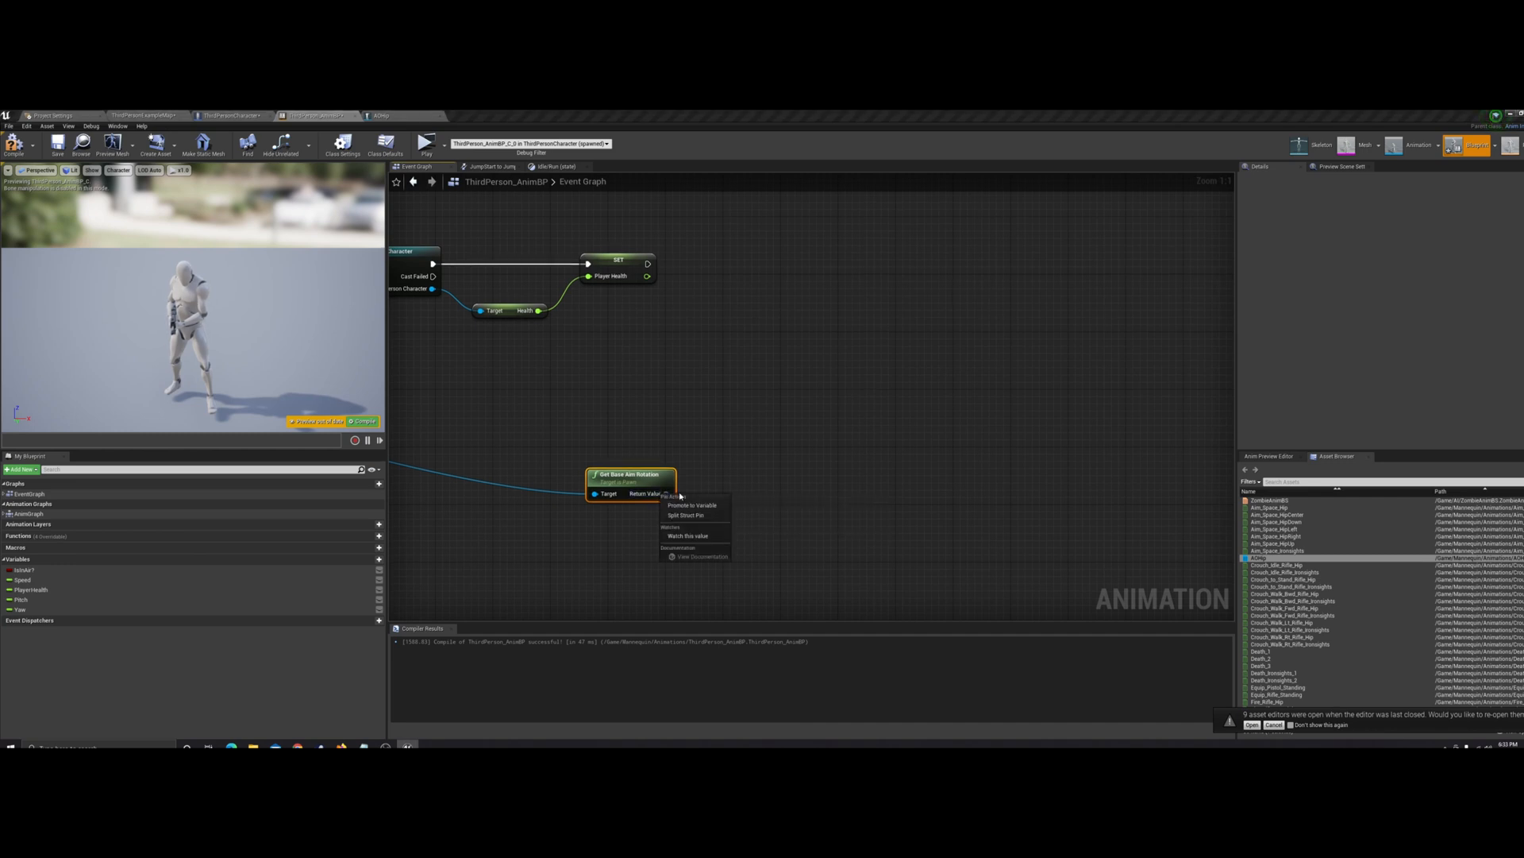
left_click(693, 515)
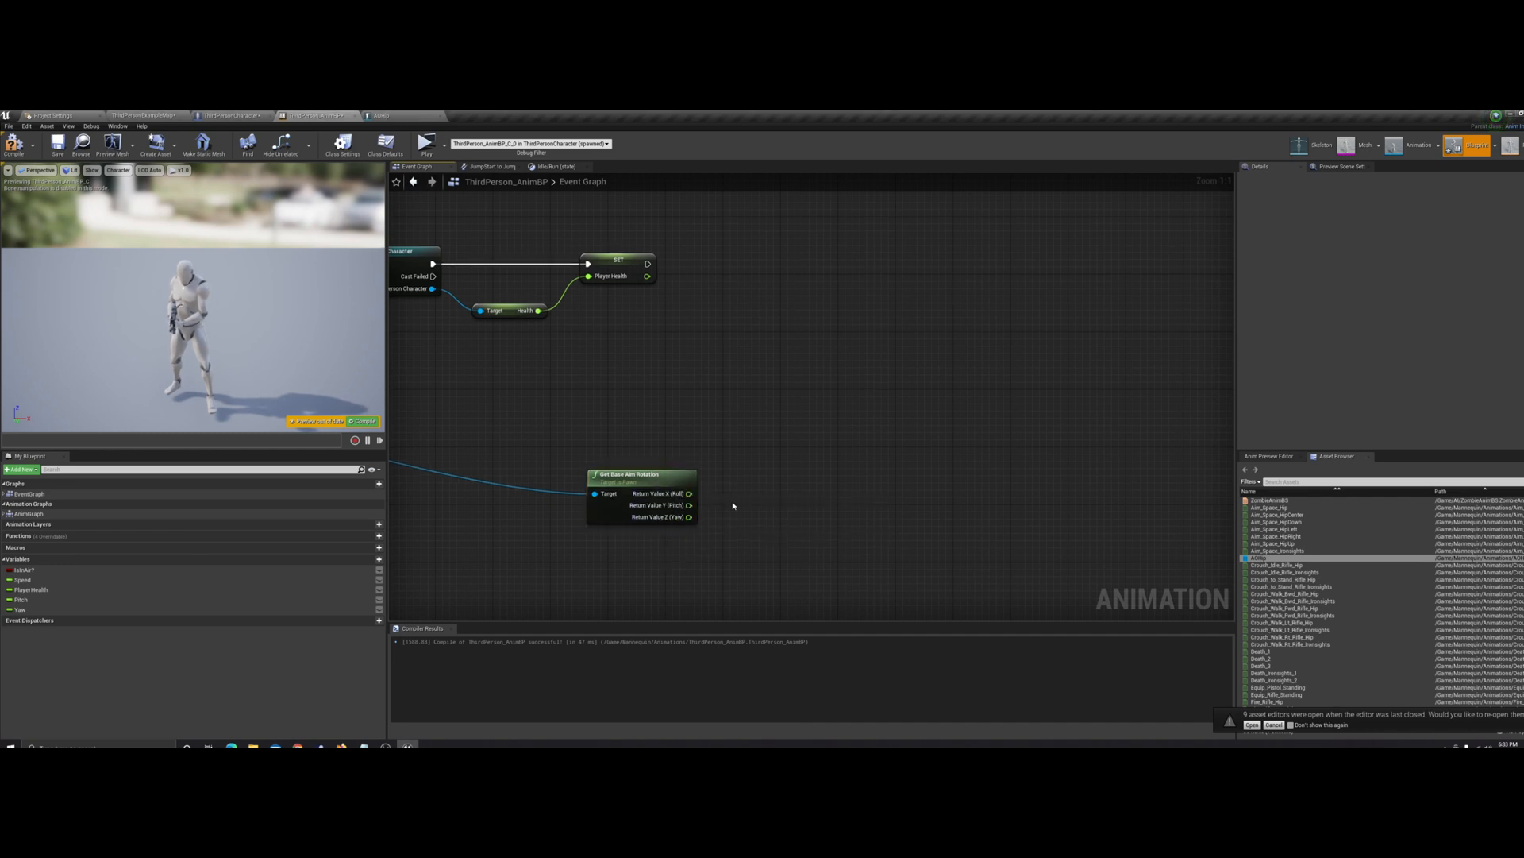
Add a Sequence node to the execution output of the Player Health setter
right_click_drag(731, 504, 672, 493)
scroll(672, 495, "down", 1)
left_click_drag(603, 468, 572, 449)
left_click_drag(599, 283, 623, 286)
type("seqund")
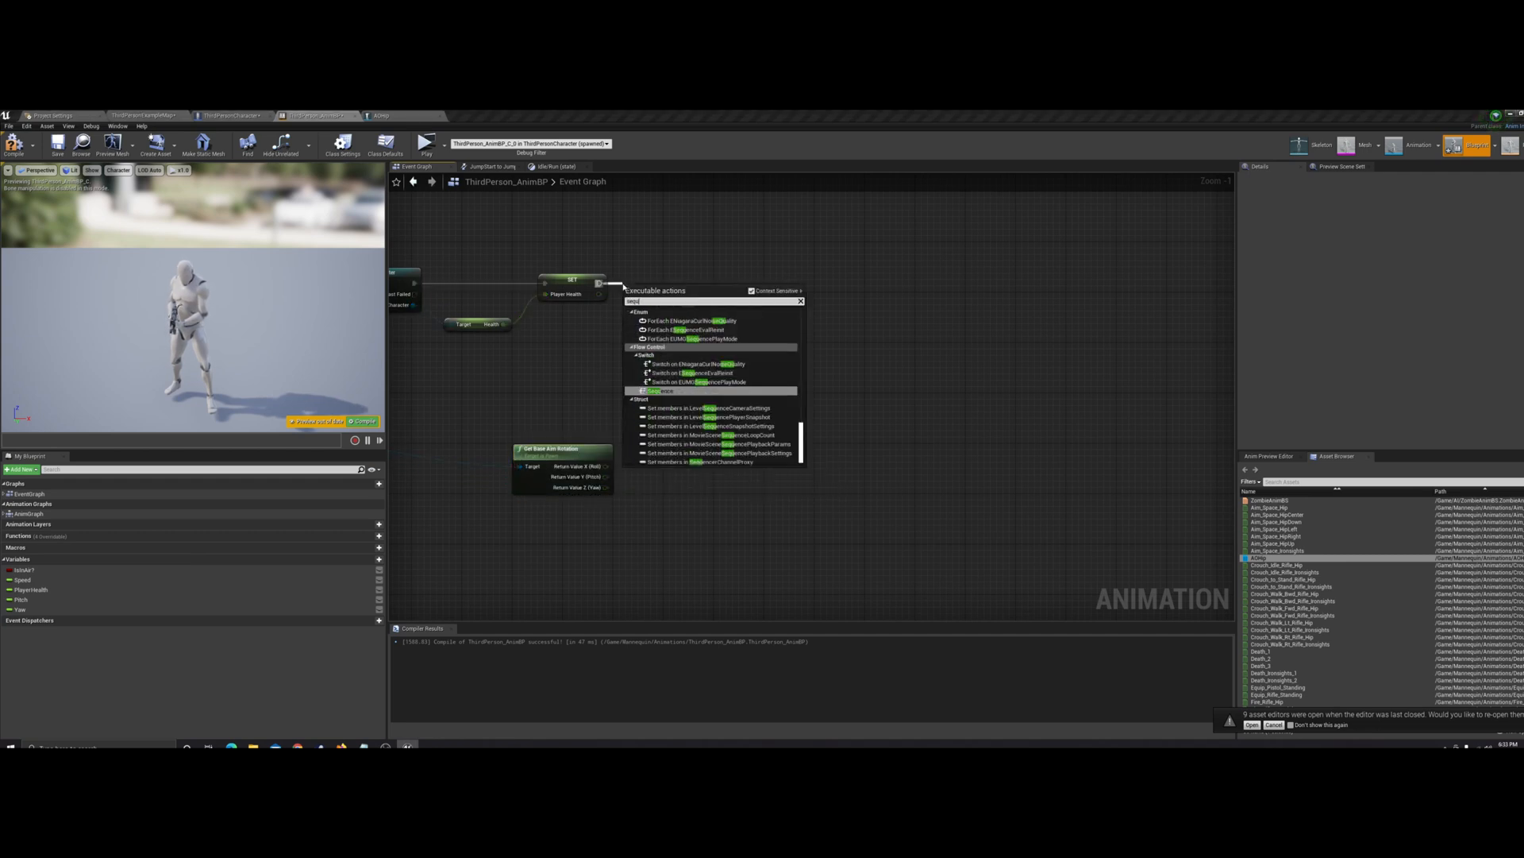
key("BackSpace")
key("BackSpace")
key("BackSpace")
left_click(659, 390)
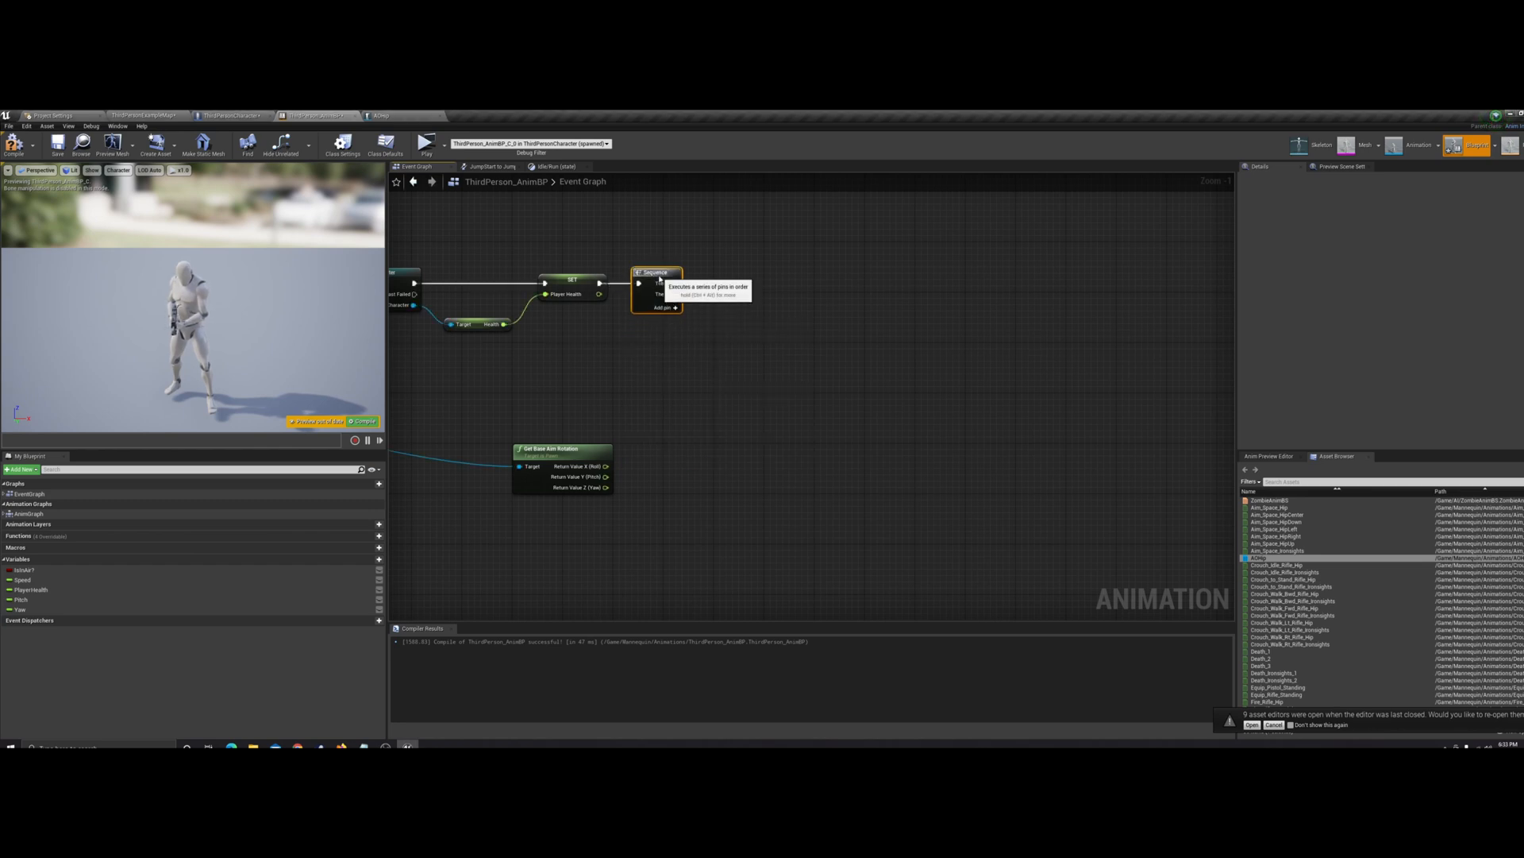
Add a Branch node to the Sequence's Then 1 output and compile the animation blueprint
left_click_drag(675, 293, 725, 298)
type("branch")
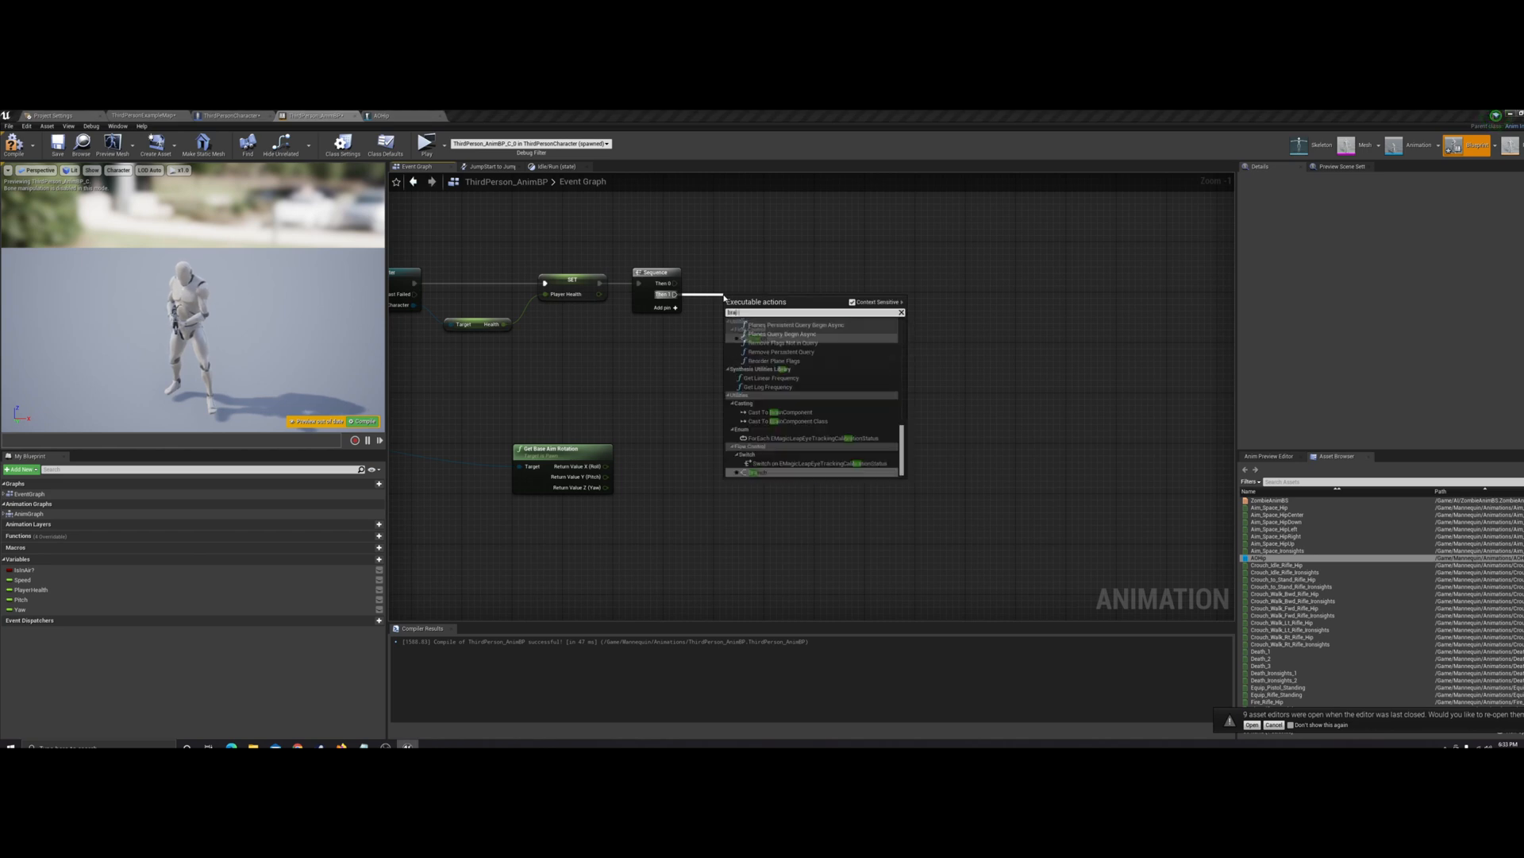
key("Return")
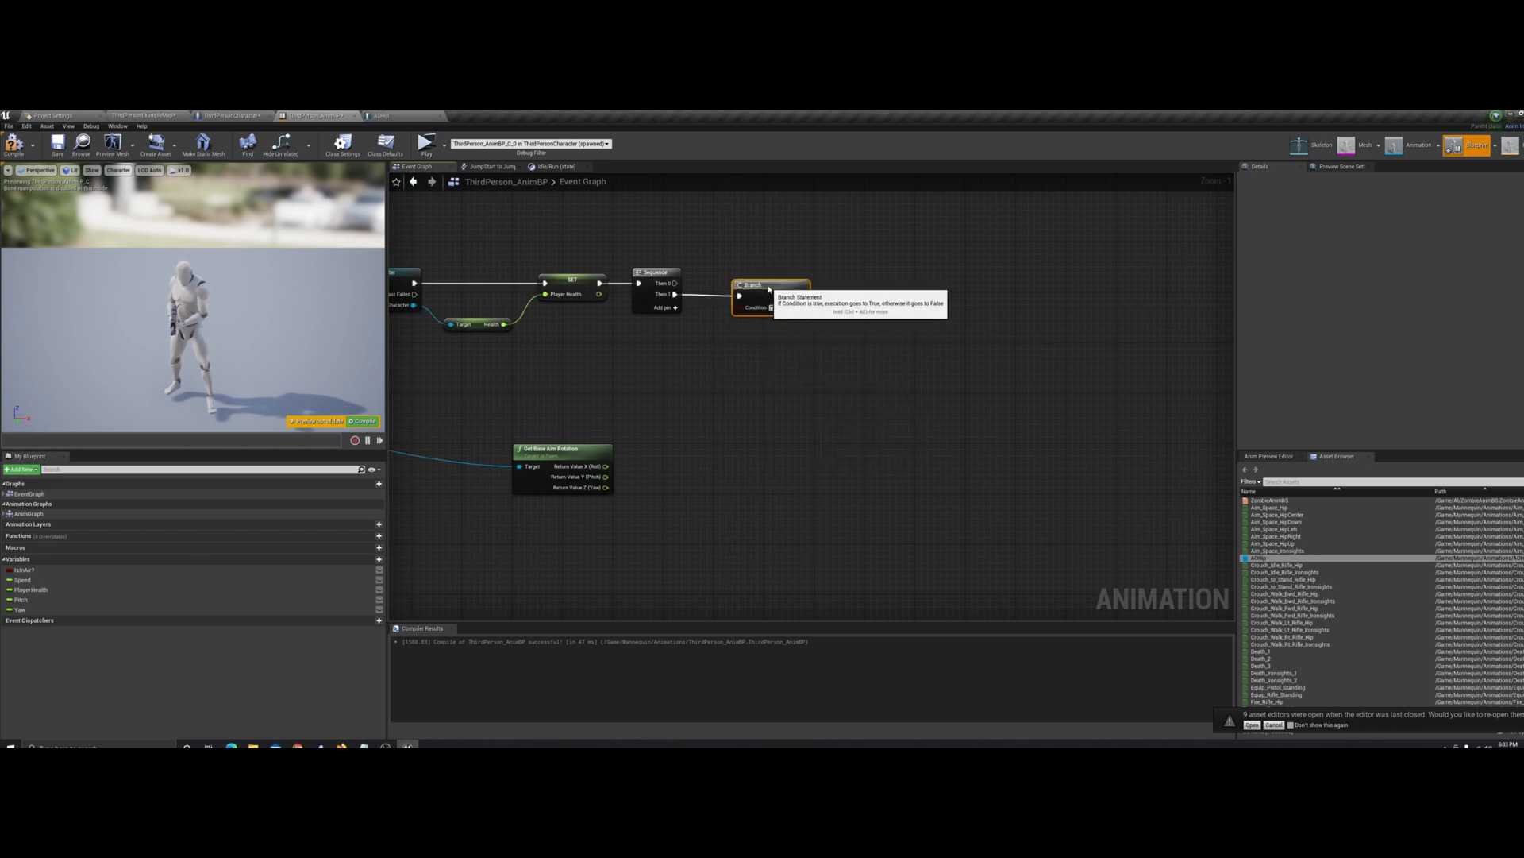
left_click_drag(767, 298, 780, 292)
left_click(729, 365)
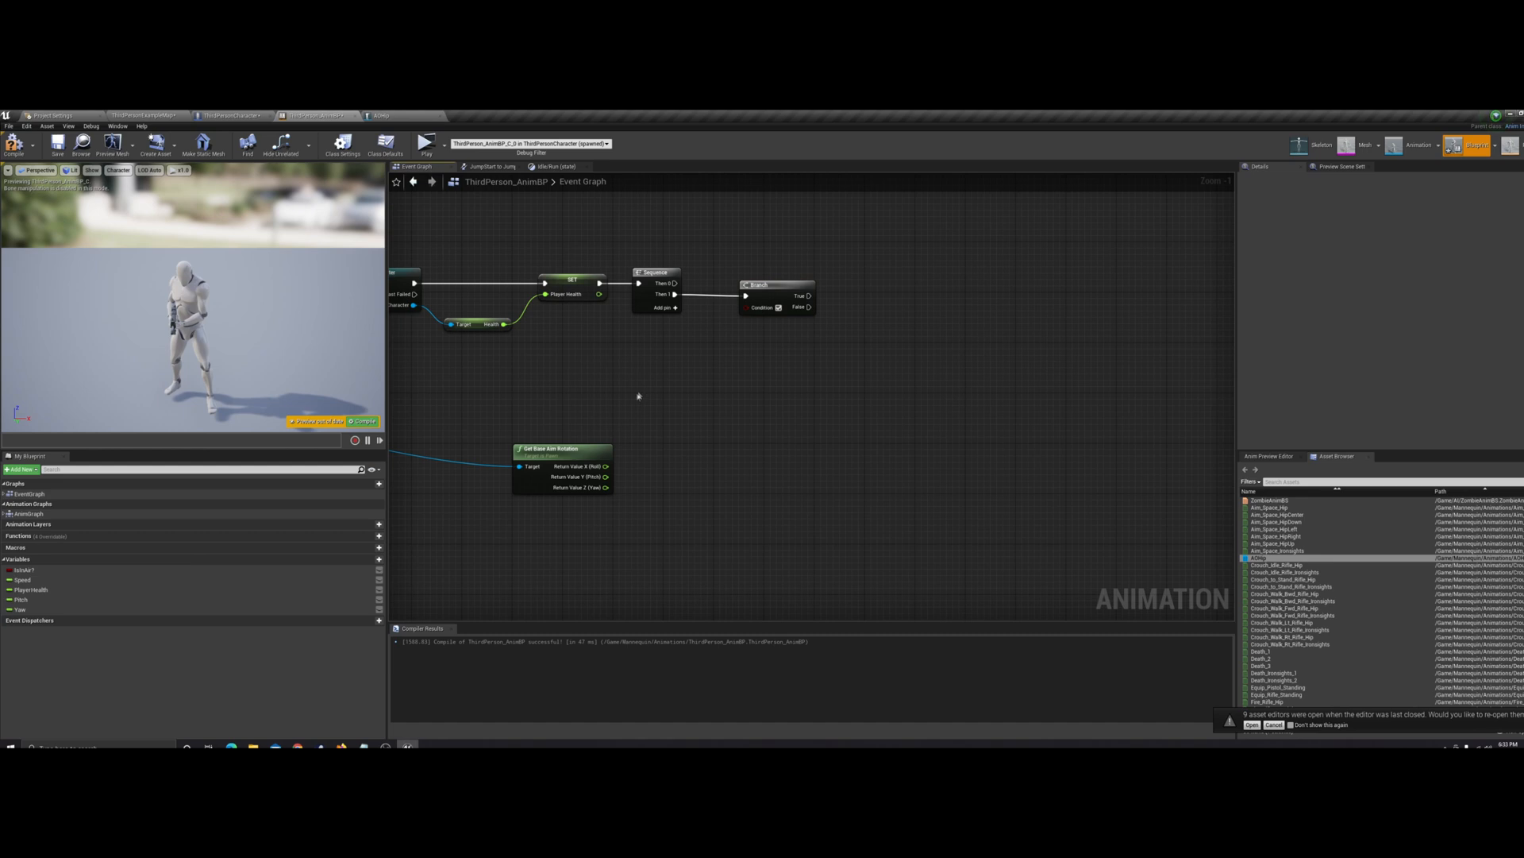
left_click(365, 421)
right_click_drag(662, 376, 619, 391)
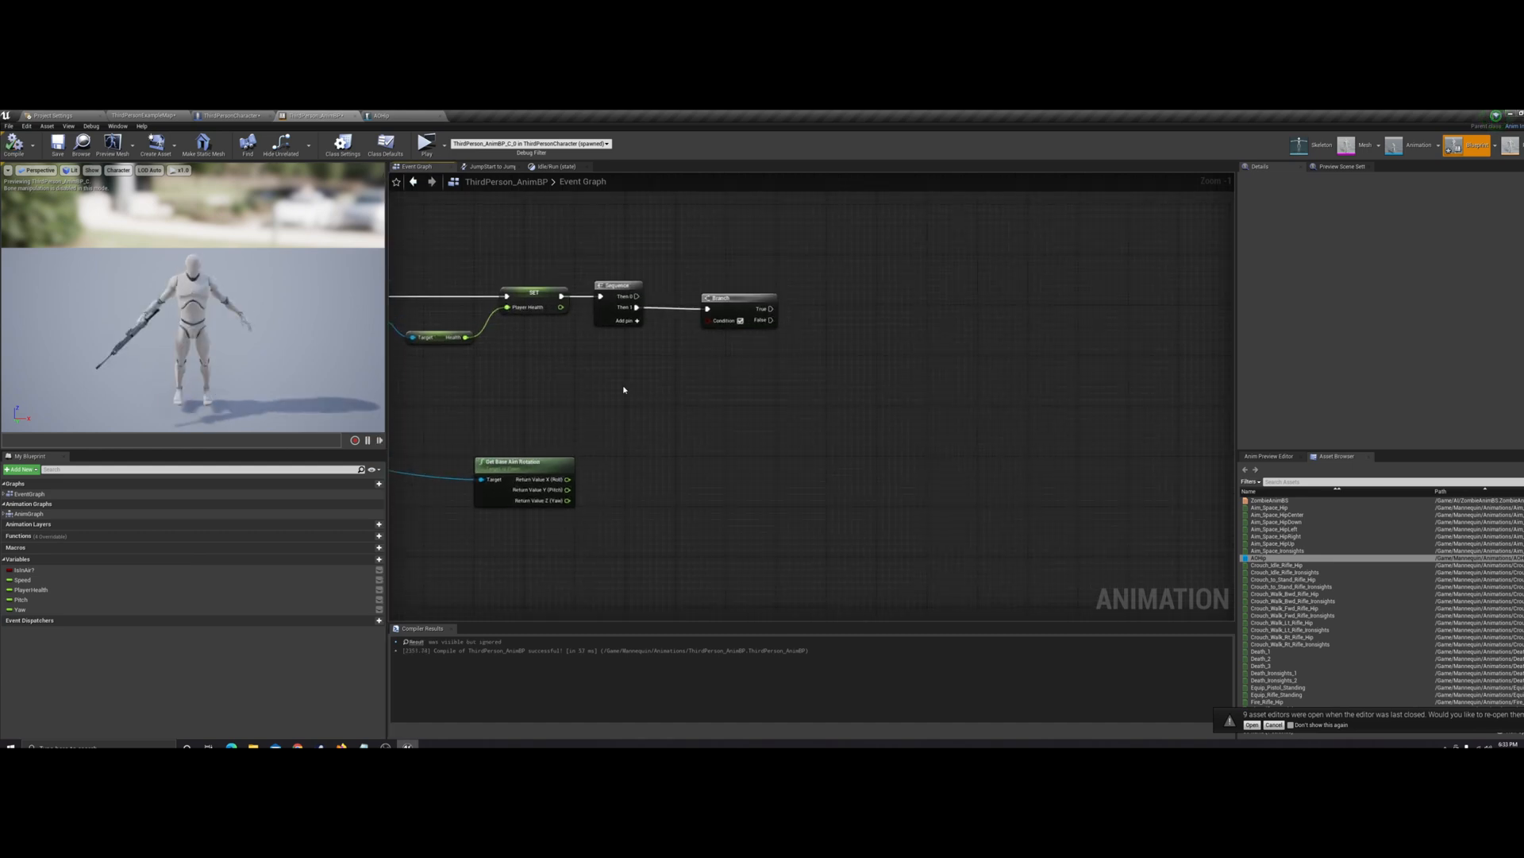
Place Get nodes for the Pitch and Yaw variables above the Get Base Aim Rotation node
left_click_drag(32, 600, 508, 369)
left_click(525, 380)
left_click_drag(84, 610, 524, 421)
left_click(572, 429)
Place Set nodes for the Pitch and Yaw variables below the Branch node
left_click(63, 601)
left_click_drag(63, 602, 676, 392)
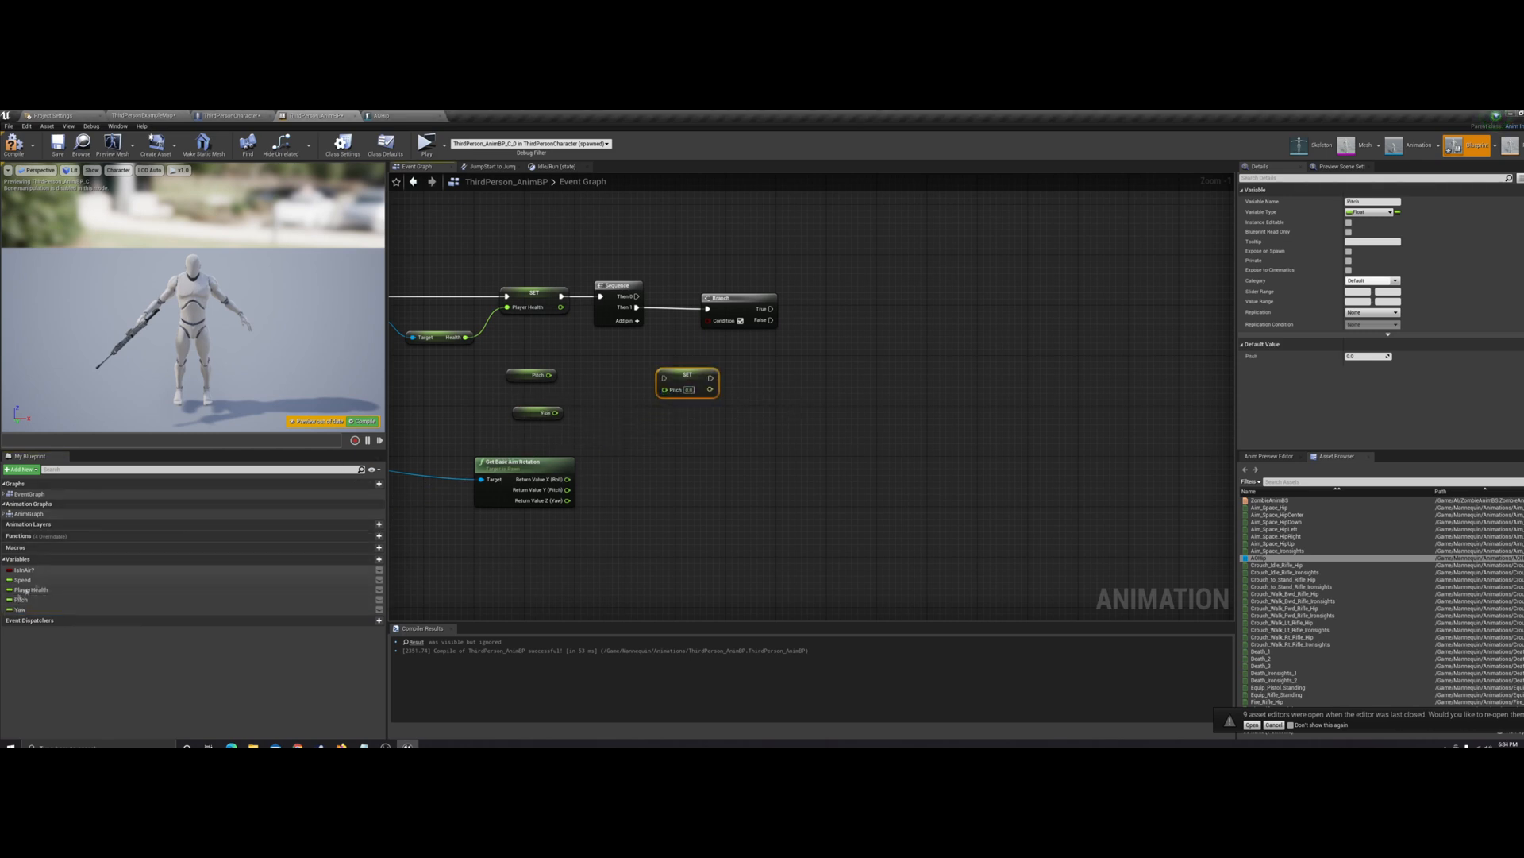
left_click_drag(24, 609, 725, 442)
left_click(710, 413)
Move the Set Pitch node beside the Branch's outputs and the Set Yaw node well below and to the right of it
left_click_drag(705, 389, 858, 332)
left_click_drag(758, 442, 1060, 538)
left_click(960, 439)
right_click_drag(892, 432, 874, 450)
left_click_drag(813, 332, 838, 320)
left_click(795, 294)
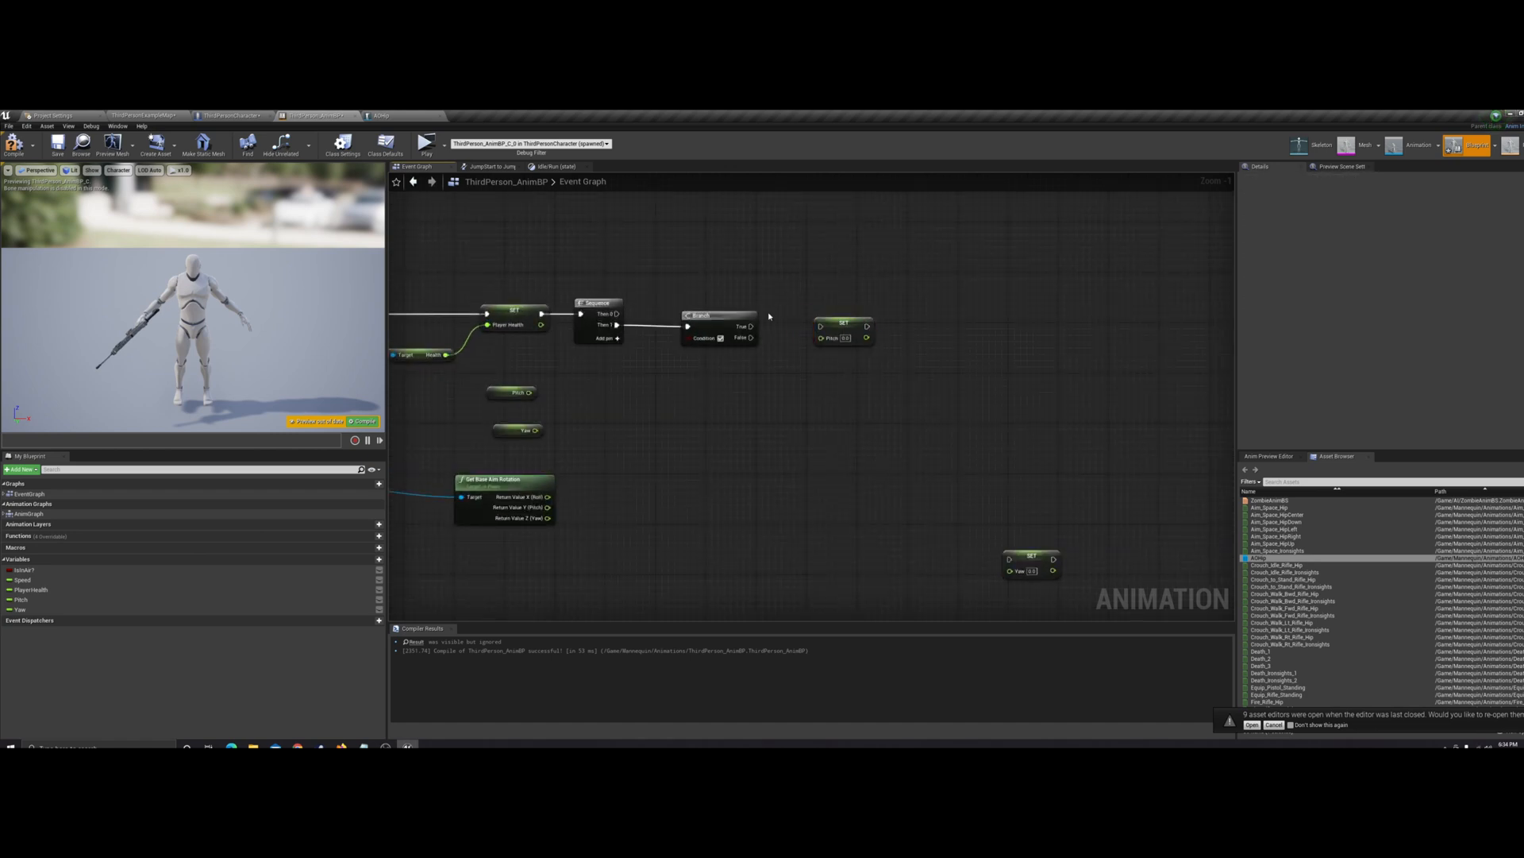
right_click_drag(674, 475, 792, 471)
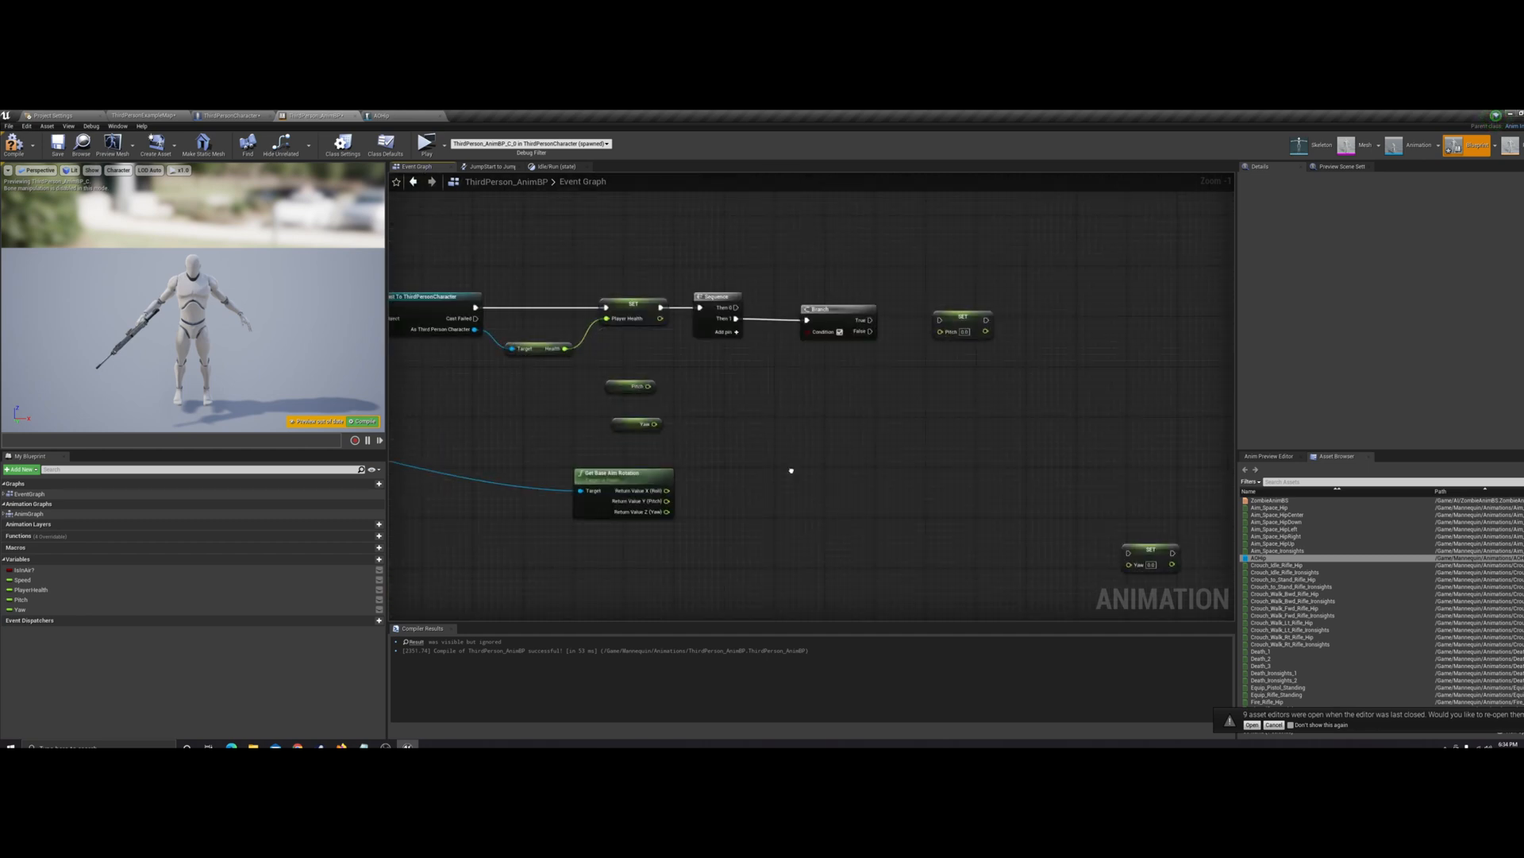
right_click_drag(698, 464, 755, 430)
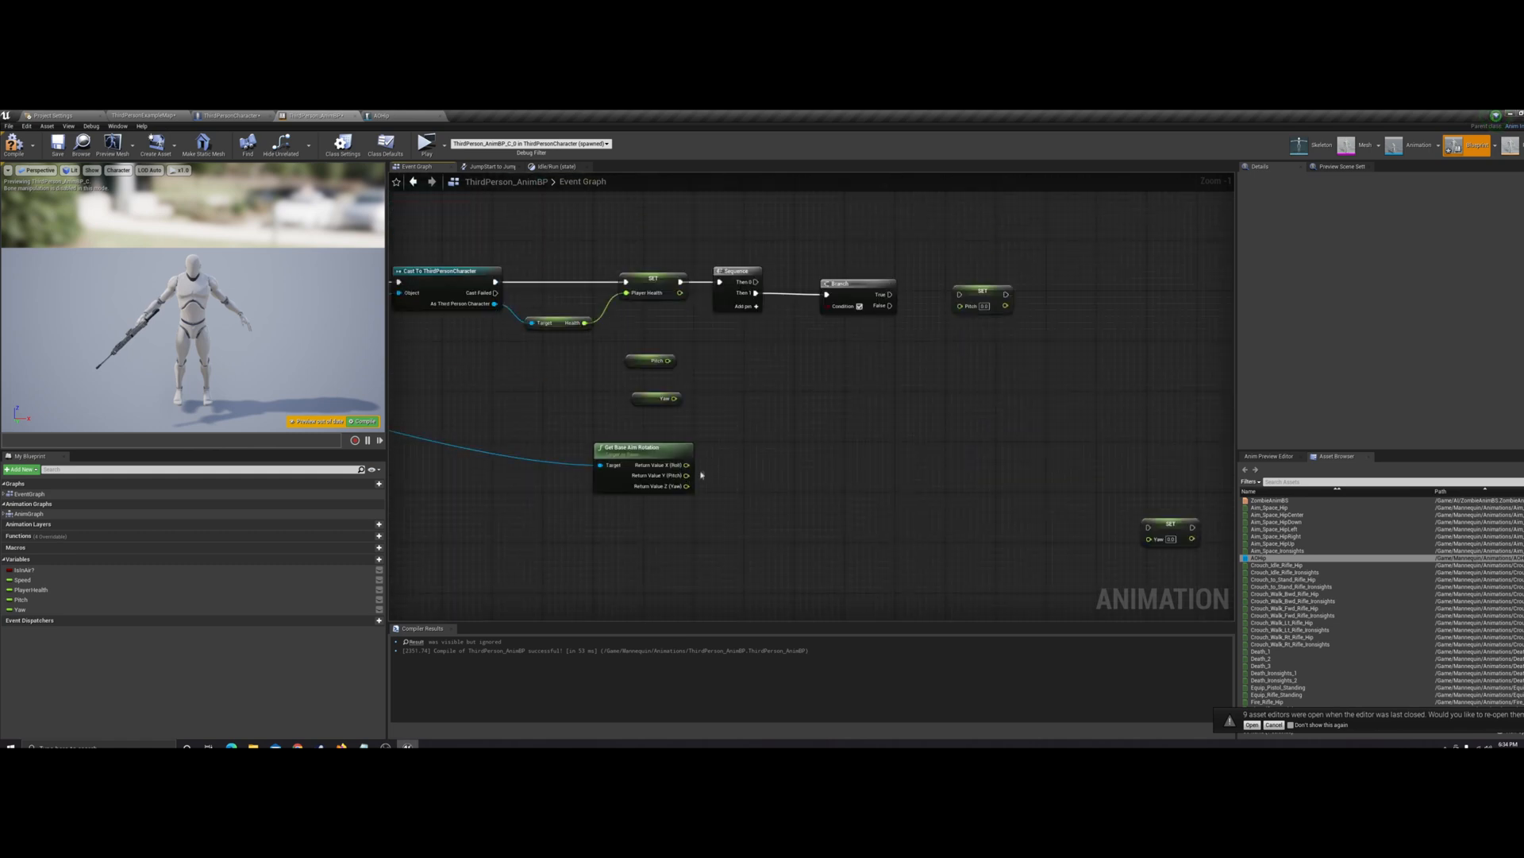
left_click_drag(687, 475, 756, 399)
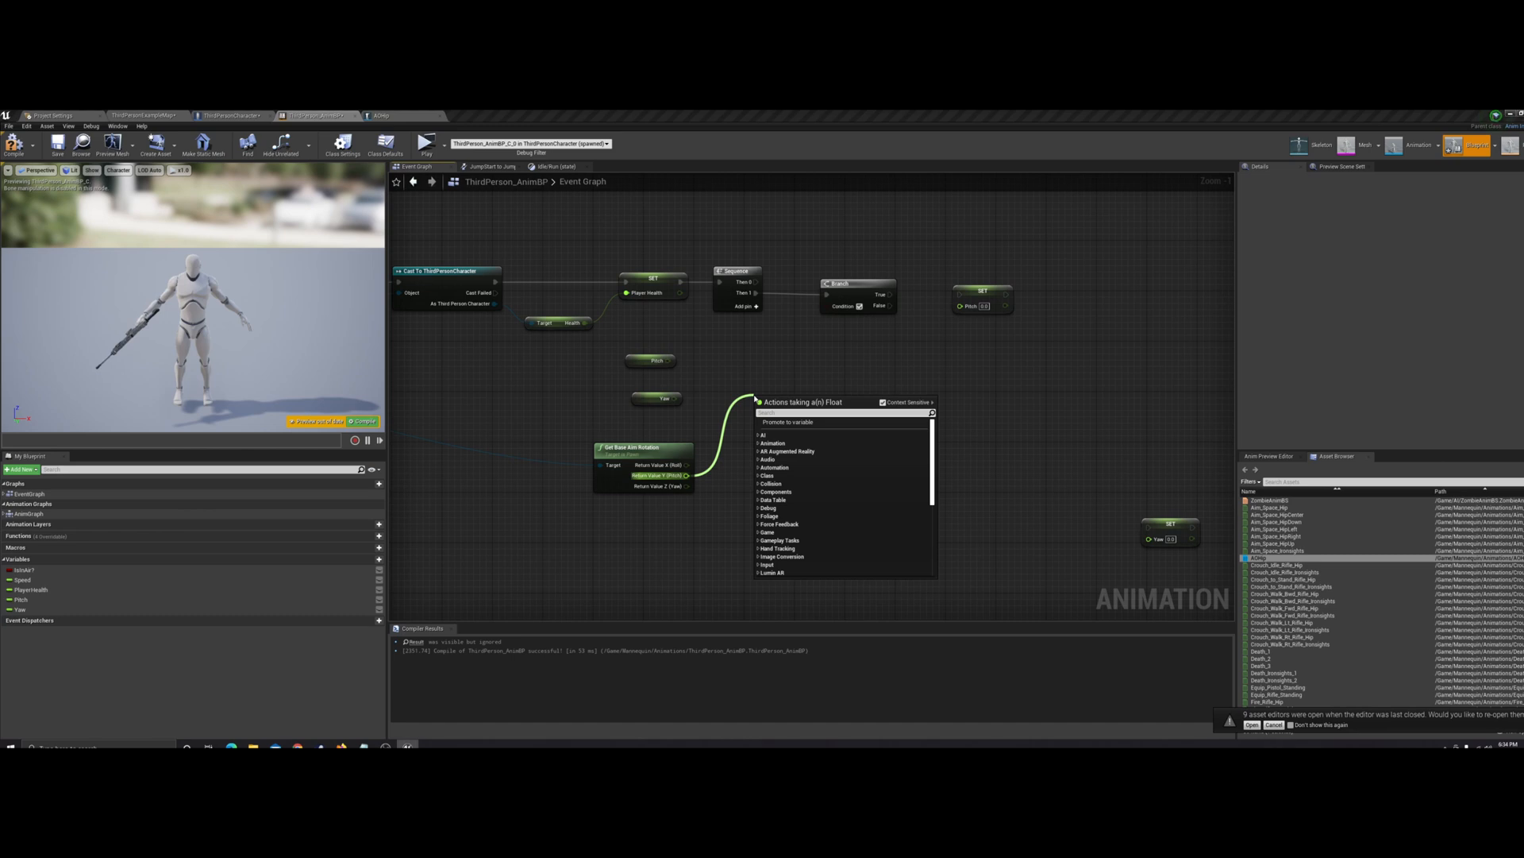
type("less")
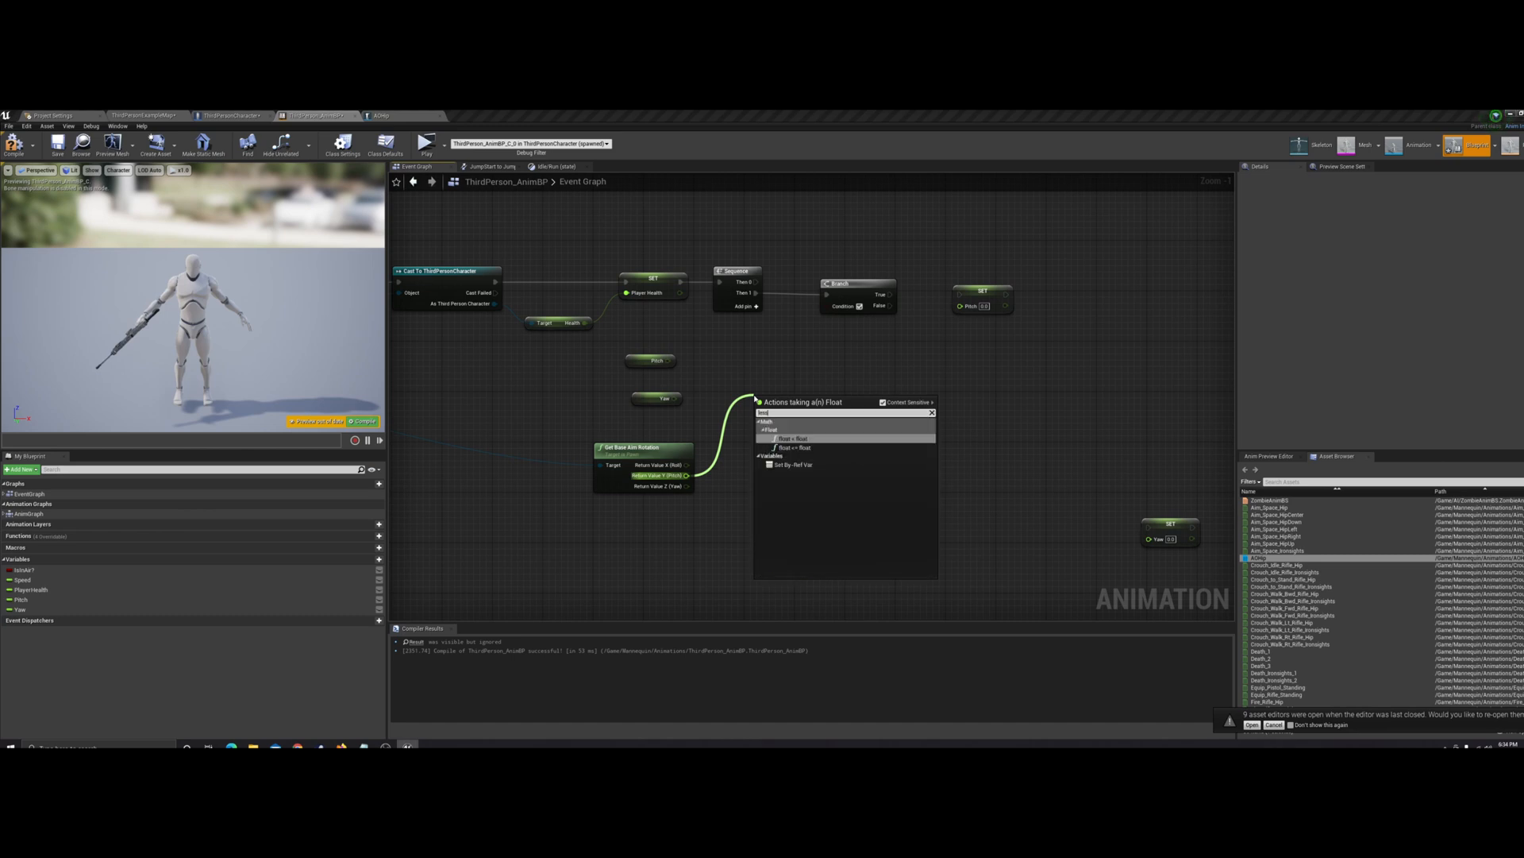
left_click(818, 438)
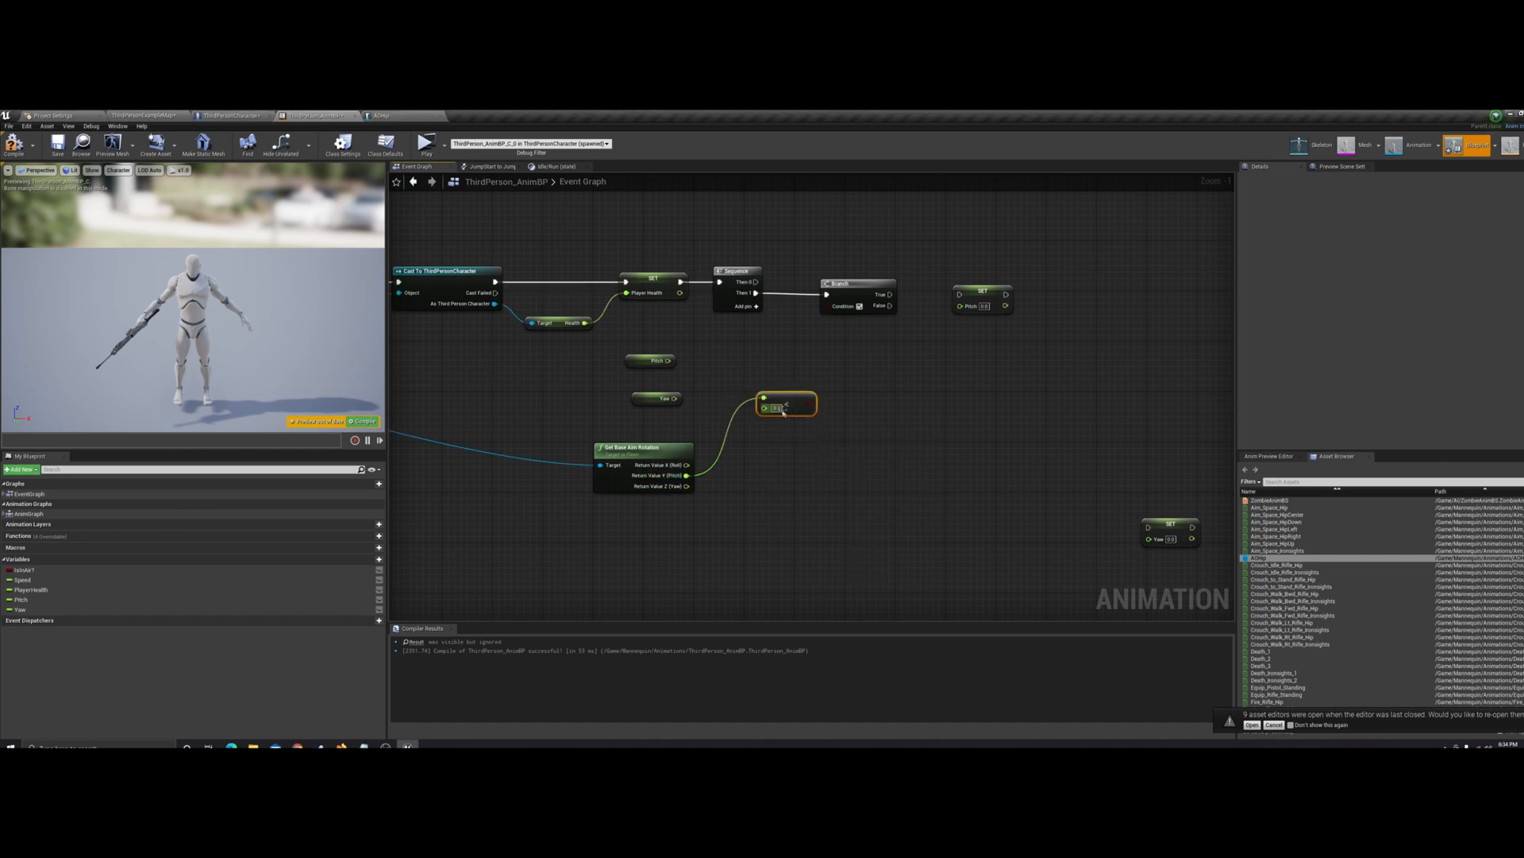
right_click_drag(771, 498, 763, 433)
key("Delete")
Add a float > float node comparing the aim rotation's Y (Pitch) with 180, feed it into the Branch condition, and compile
left_click_drag(689, 452, 730, 431)
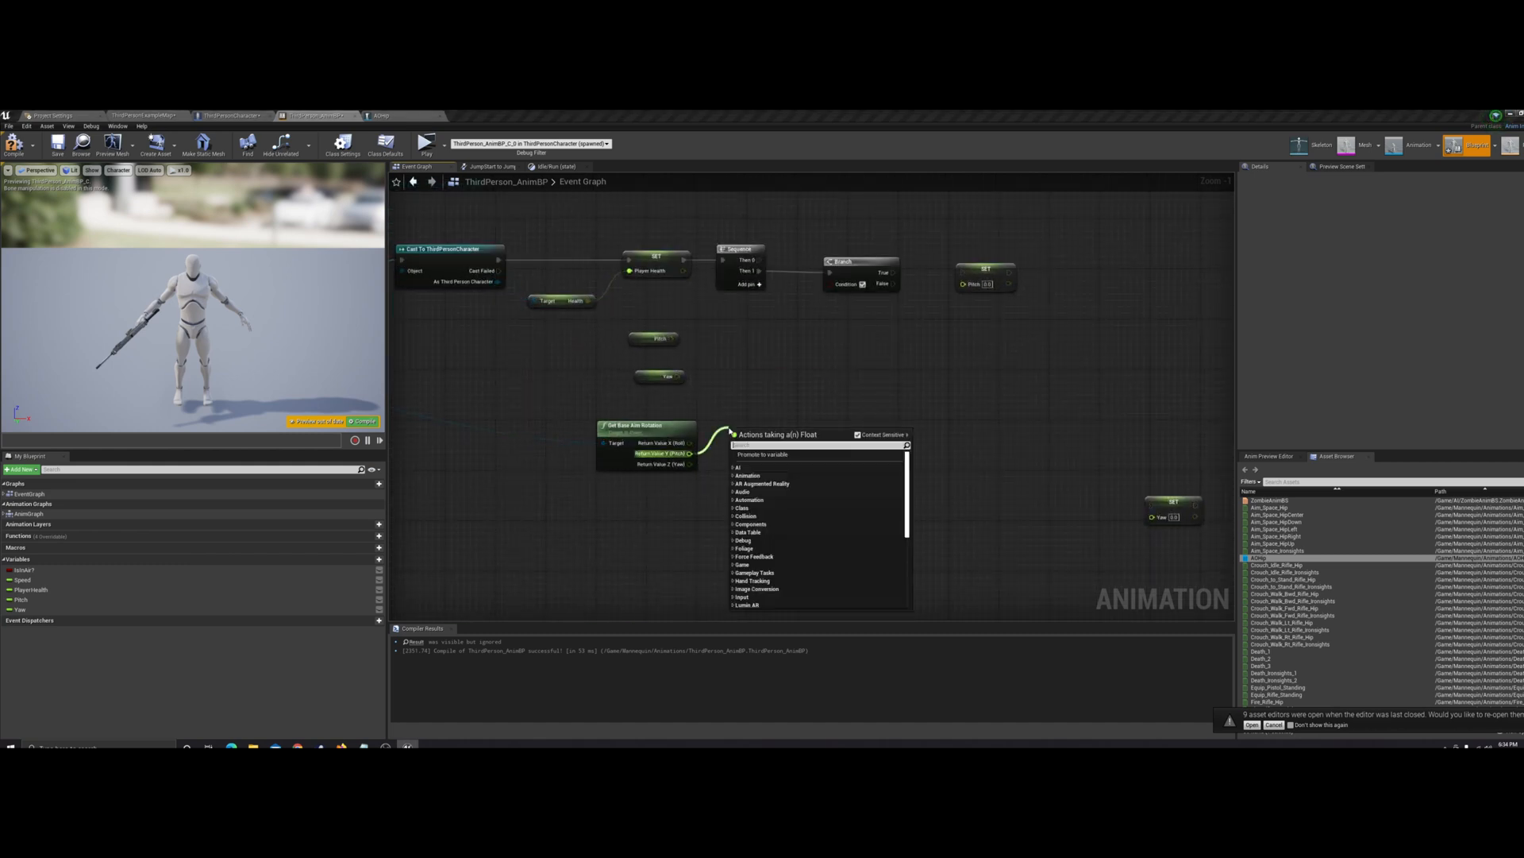
type("greater")
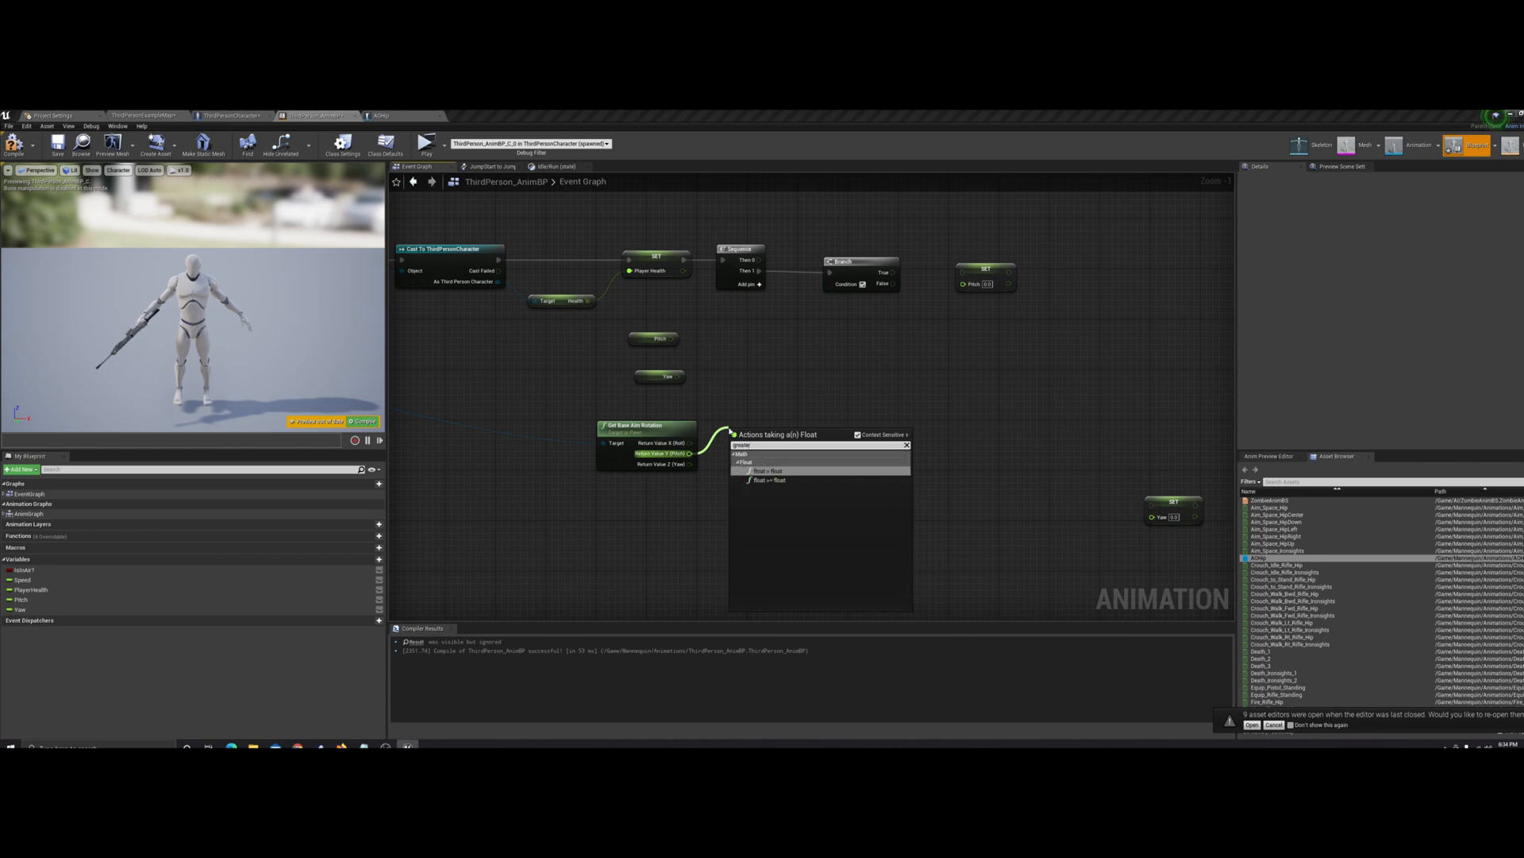
left_click(777, 472)
left_click_drag(779, 439, 830, 284)
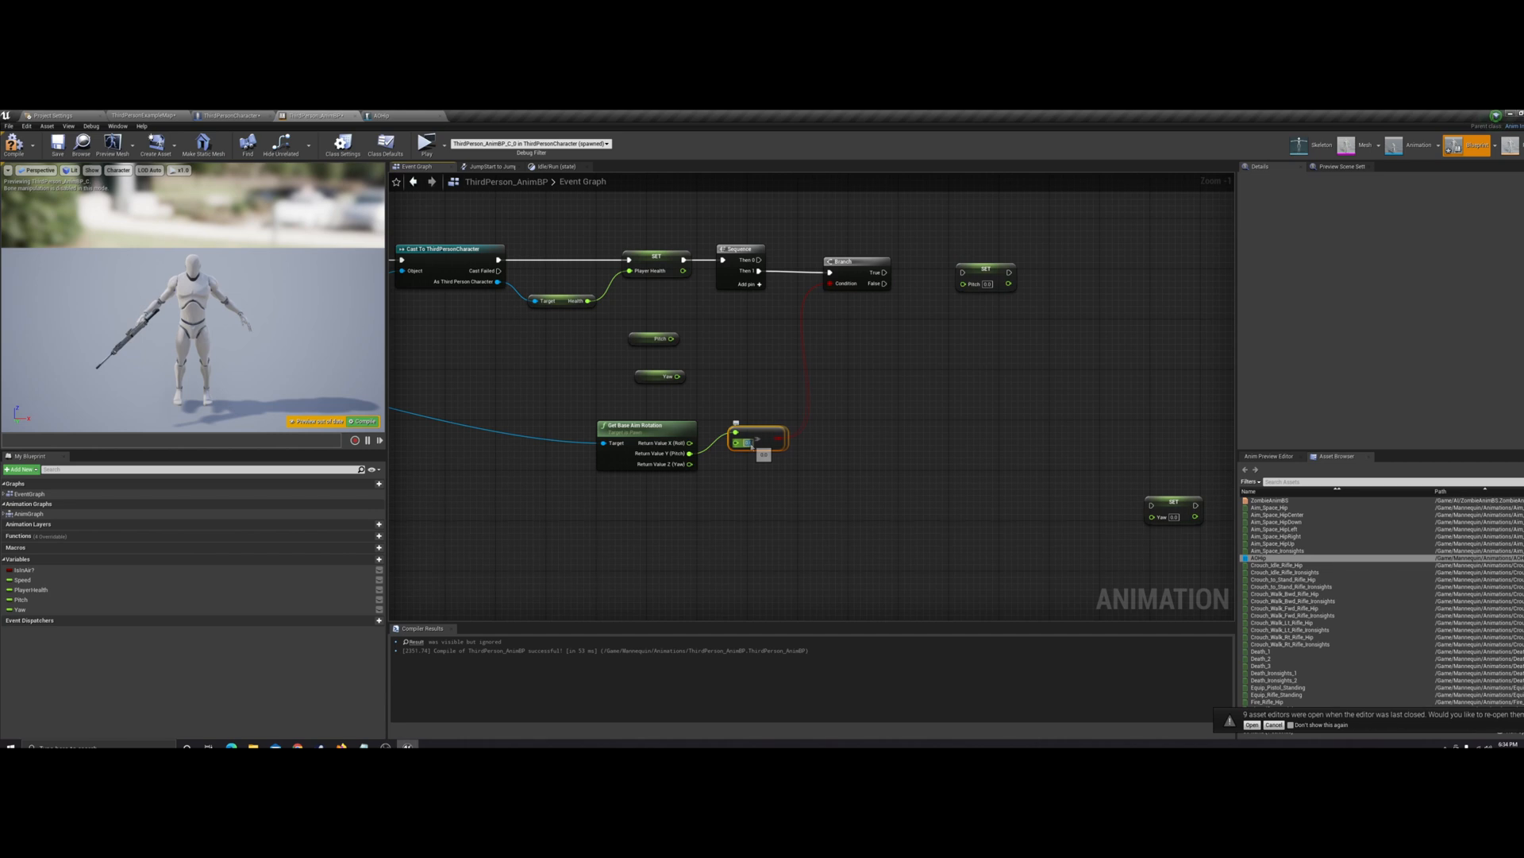
left_click(841, 384)
right_click_drag(841, 384, 780, 429)
left_click_drag(705, 477, 712, 496)
left_click(364, 421)
Connect the Branch's True output to Set Pitch and feed its value from a subtract node computing Pitch minus 360
left_click_drag(819, 315, 898, 316)
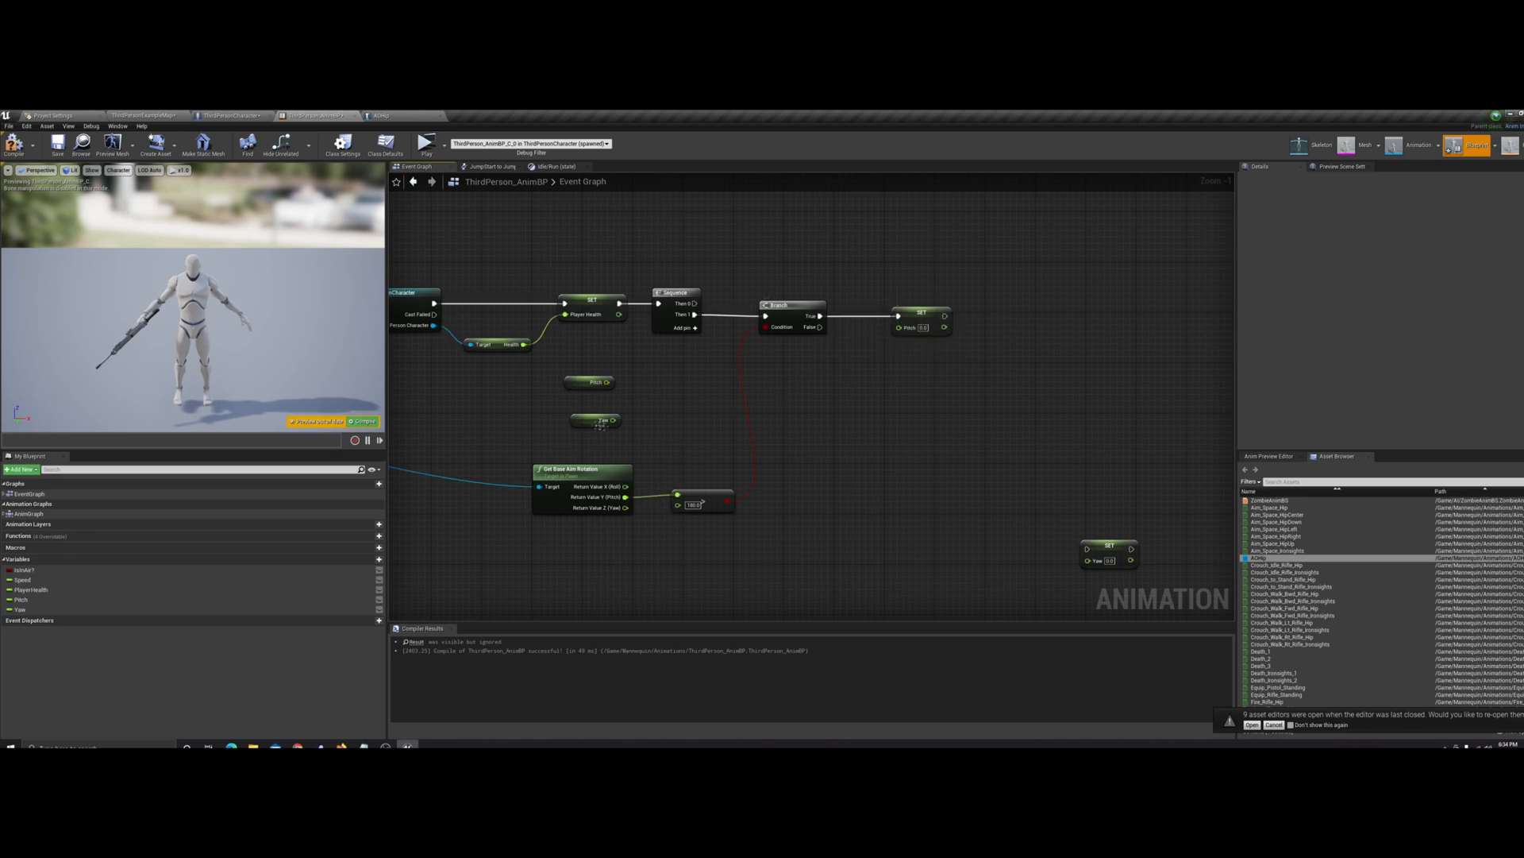
right_click_drag(703, 452, 713, 412)
left_click_drag(624, 346, 715, 365)
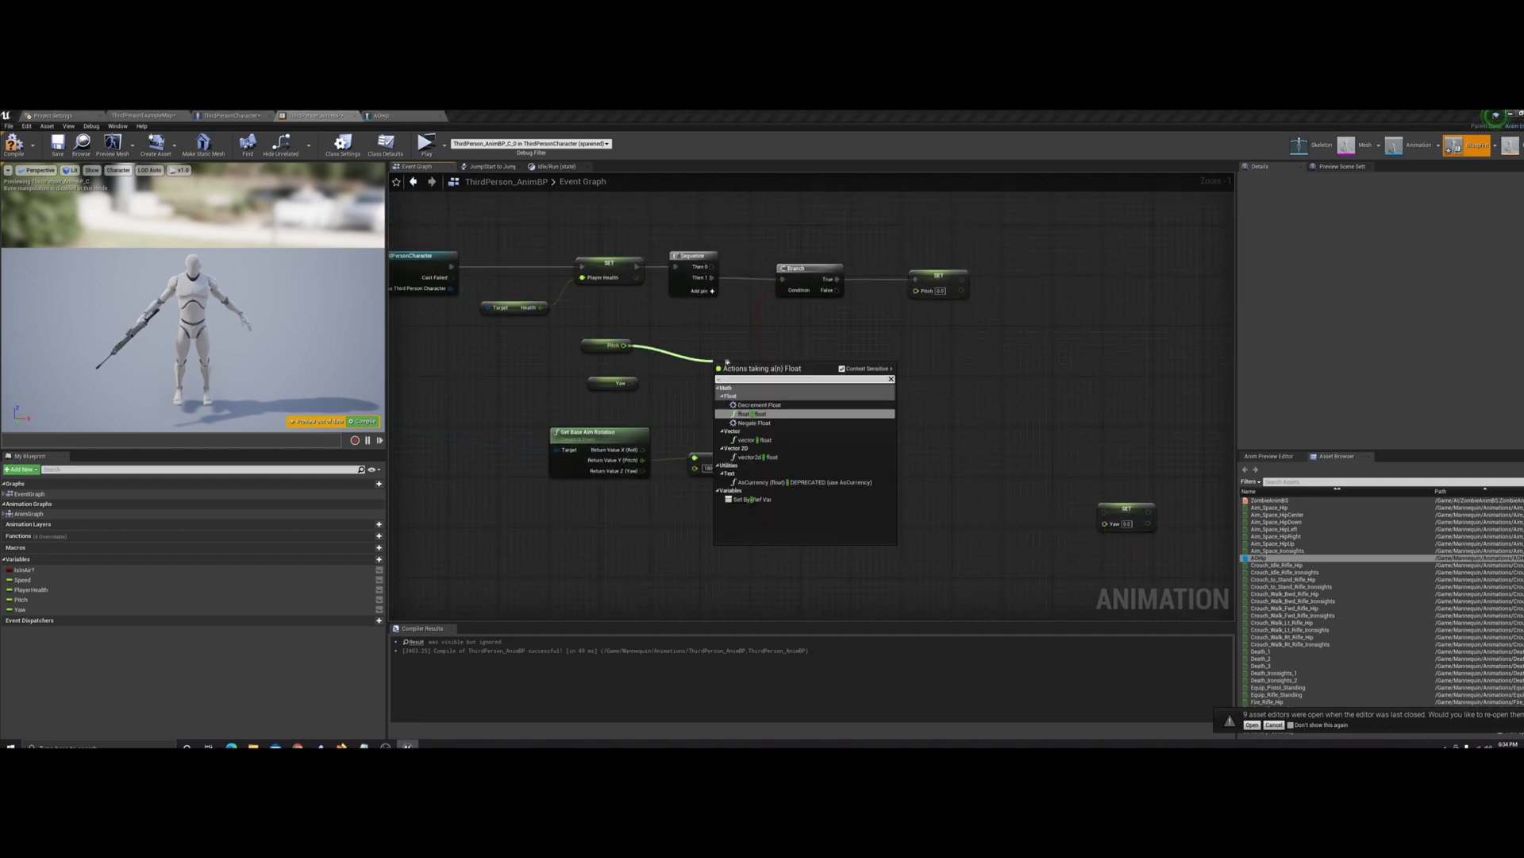
left_click(751, 413)
type("3")
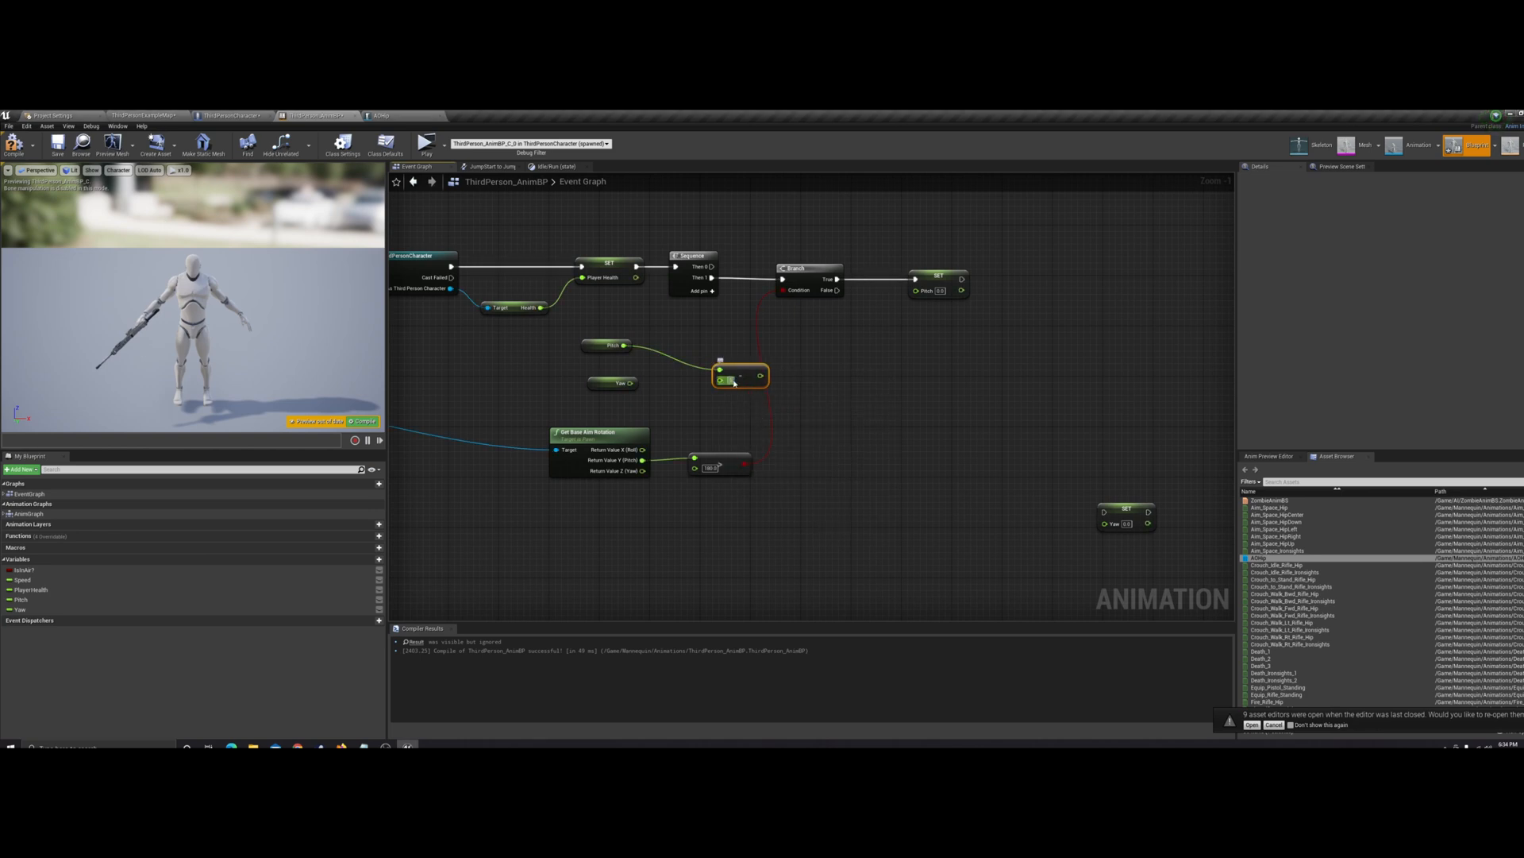
left_click(809, 336)
left_click_drag(774, 382, 917, 291)
right_click_drag(888, 378, 810, 382)
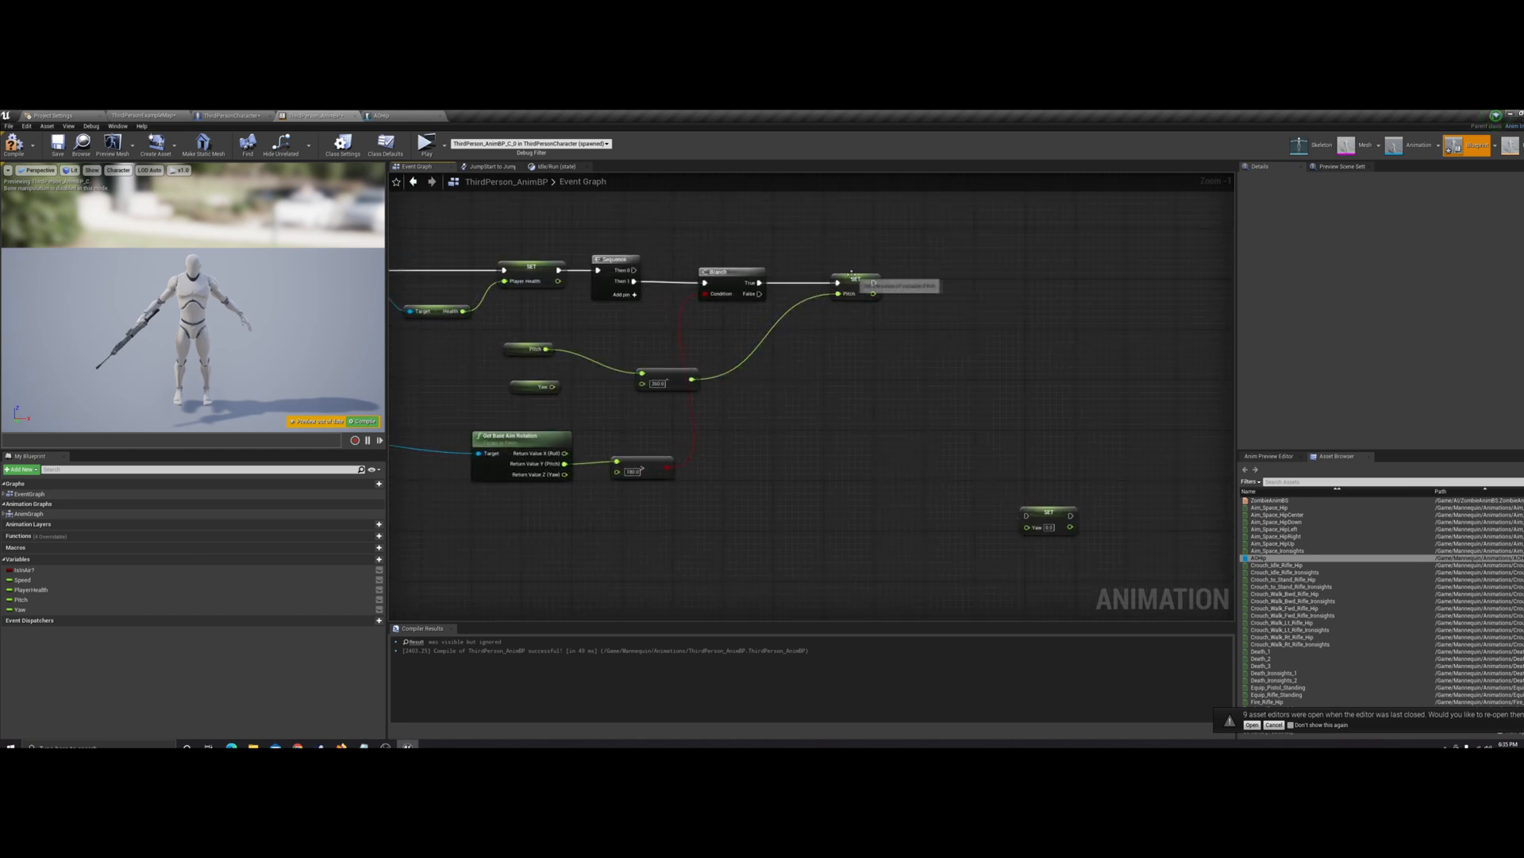
Duplicate Set Pitch for the Branch's False output, feed it the aim rotation's Y (Pitch) value, and compile
left_click(849, 277)
key("ctrl+c")
key("ctrl+v")
left_click_drag(851, 320, 759, 294)
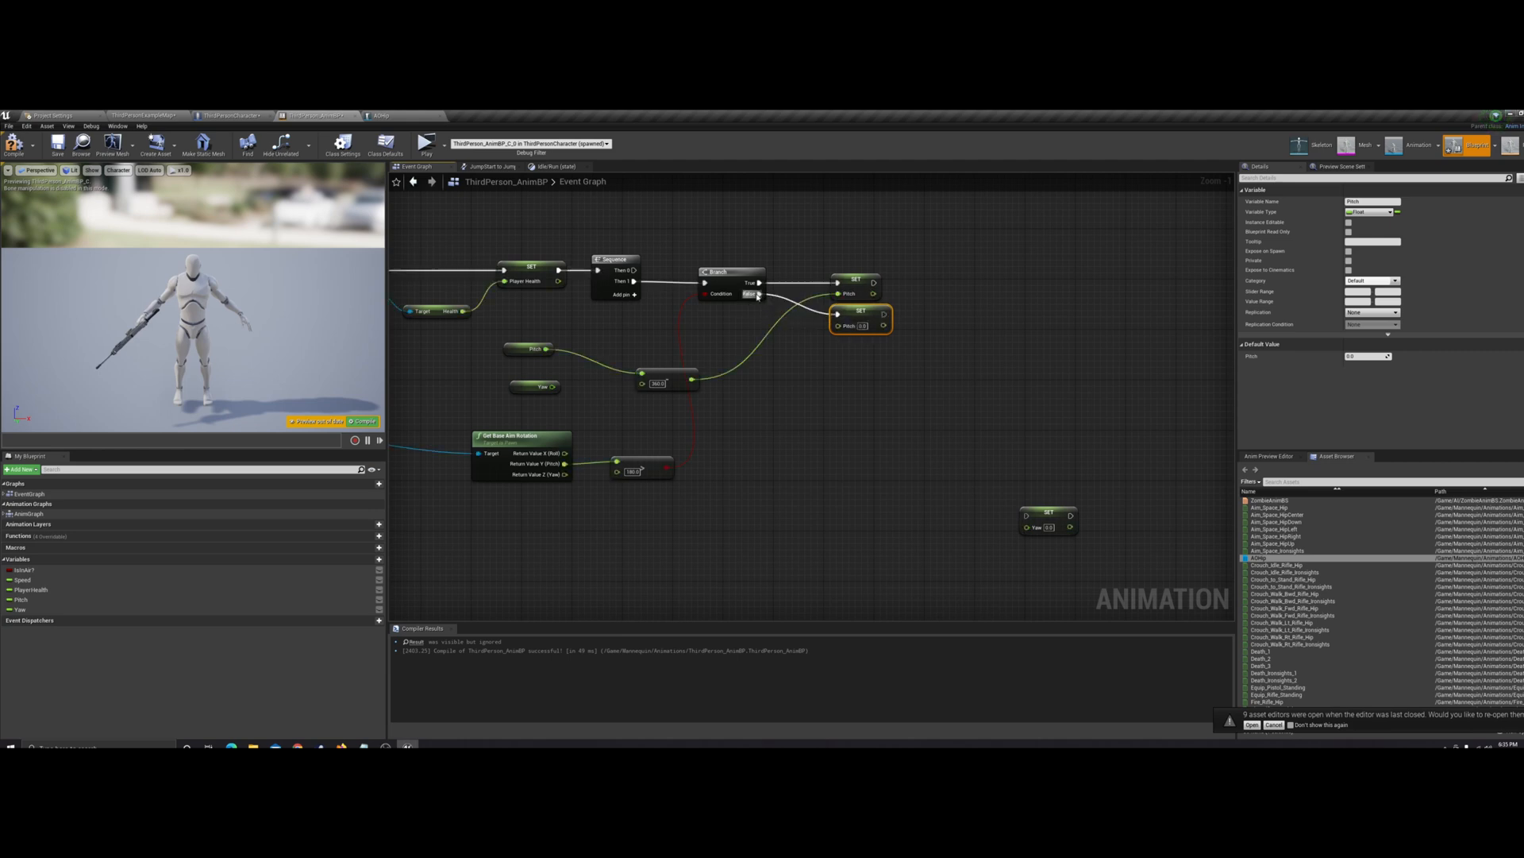
left_click_drag(840, 325, 565, 466)
left_click(491, 401)
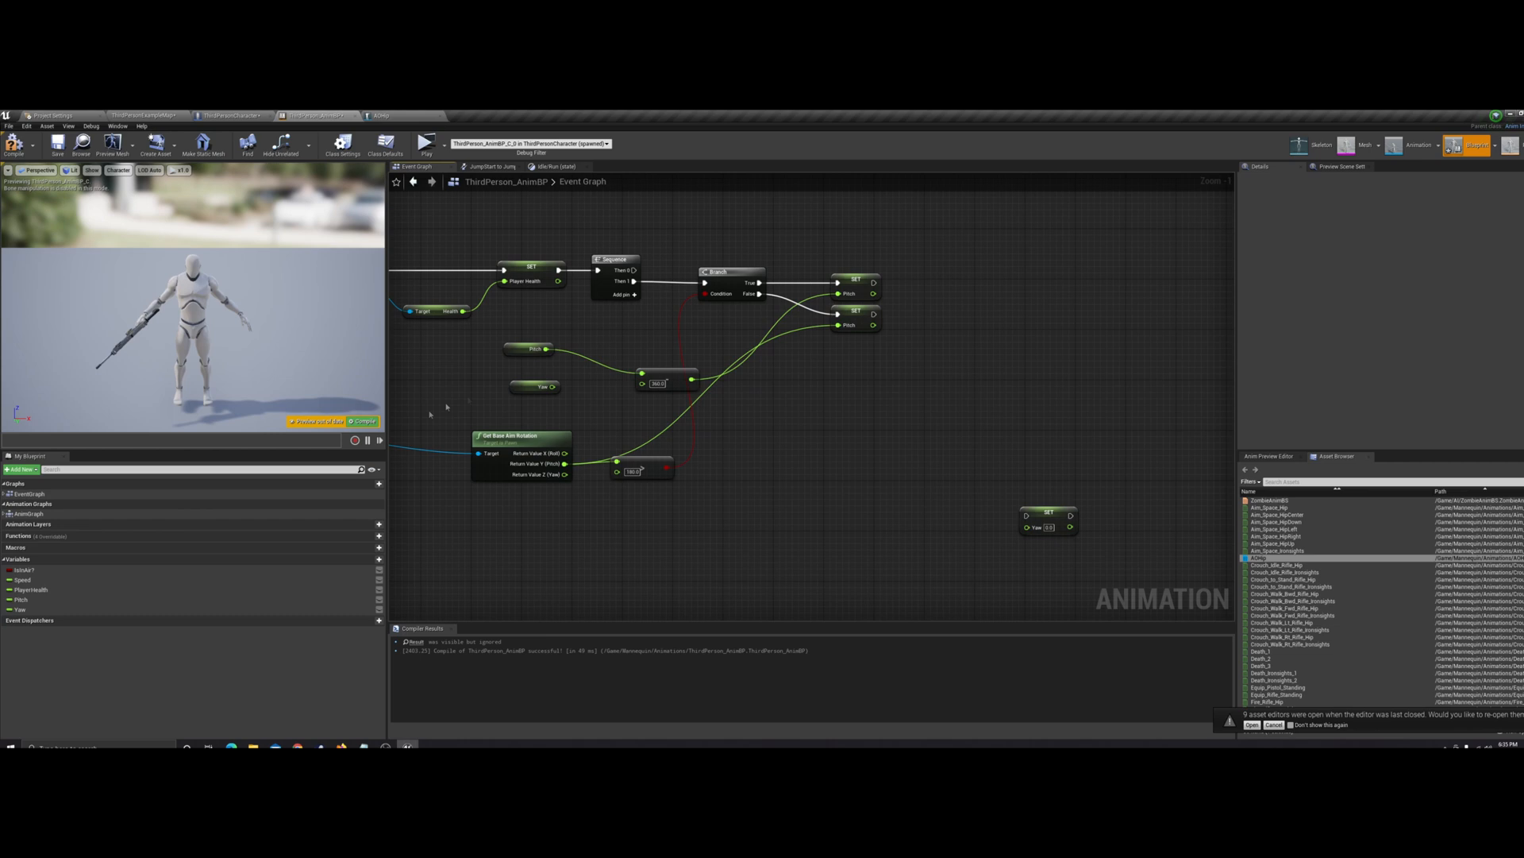
left_click(365, 421)
Duplicate the Branch node and connect the execution outputs of both Set Pitch nodes to the copy
left_click(731, 271)
key("ctrl+c")
key("ctrl+v")
mouse_move(943, 283)
left_mouse_down()
mouse_move(877, 296)
mouse_move(944, 283)
left_mouse_up()
left_click(906, 357)
Duplicate the Get Base Aim Rotation and greater-than nodes below the originals and connect the copy's Z (Yaw) to the comparison instead of Pitch
left_click(639, 463)
left_click_drag(532, 425, 649, 492)
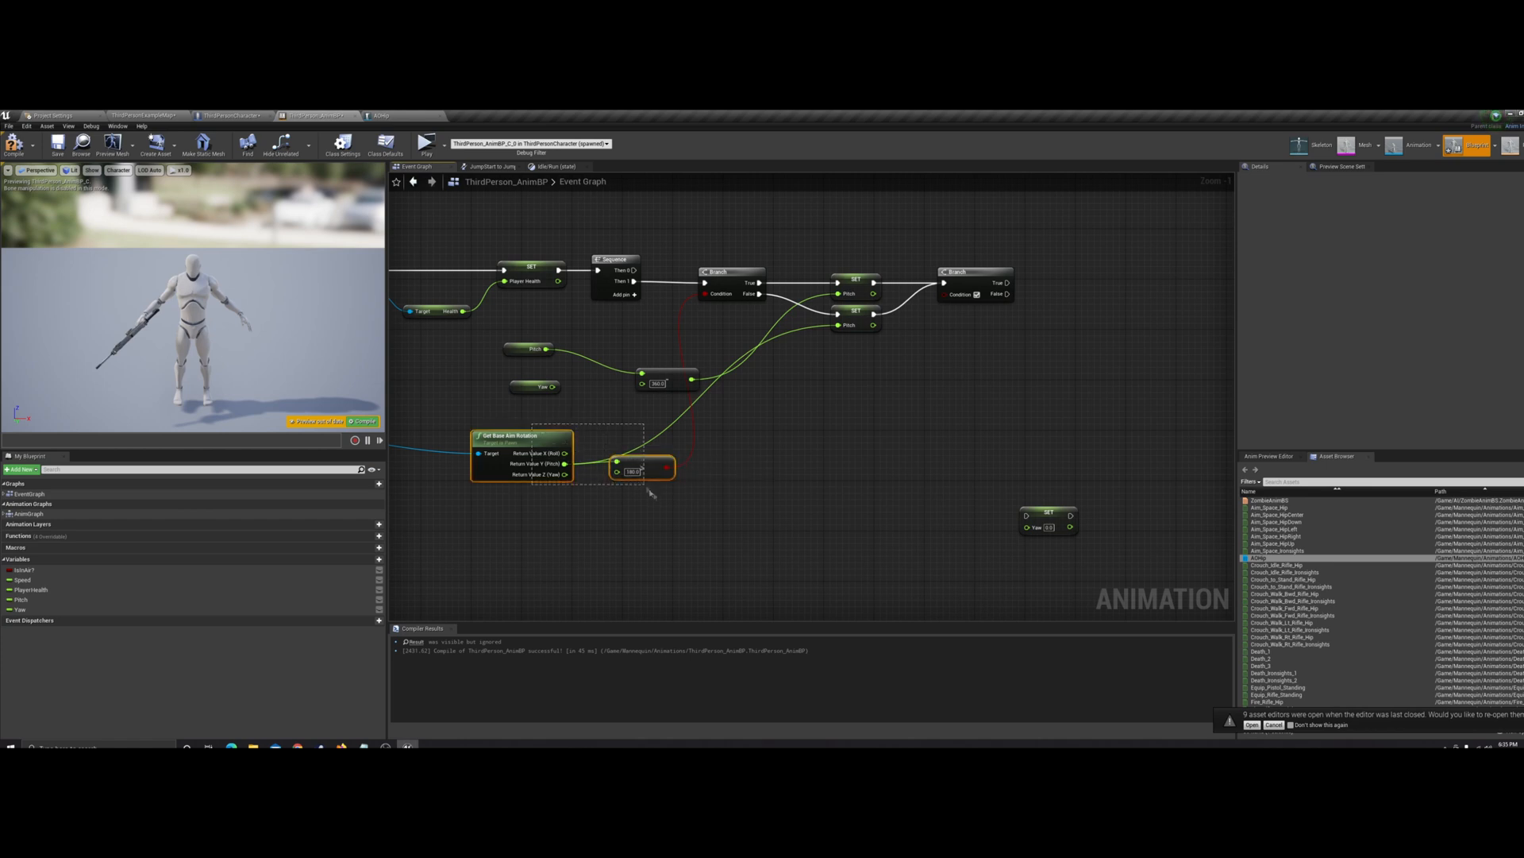
key("ctrl+v")
left_click_drag(846, 412, 647, 516)
left_click(709, 516)
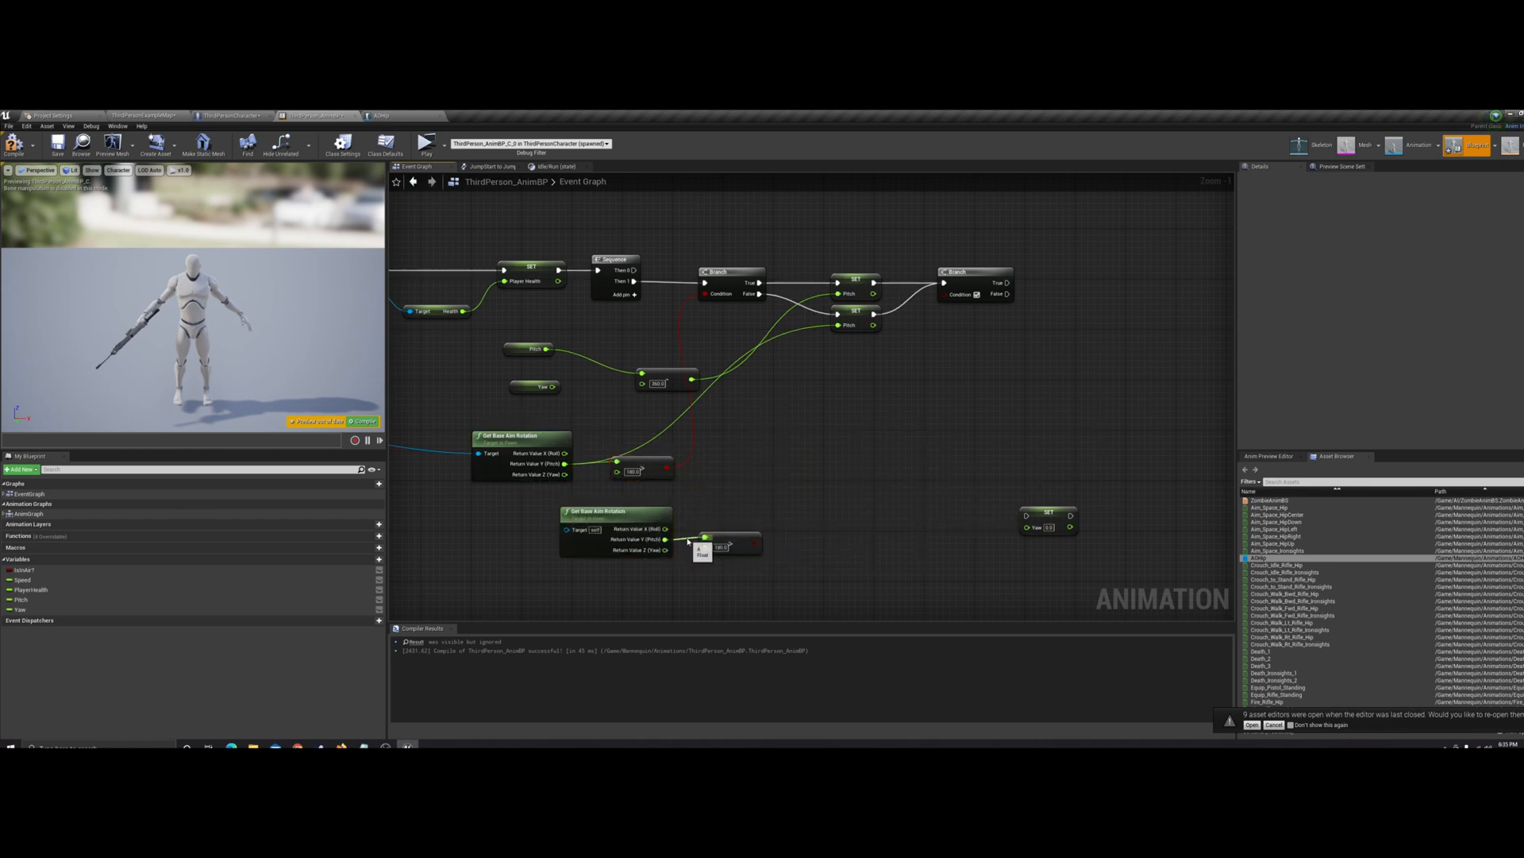
left_click(687, 542, "alt")
left_click_drag(669, 548, 706, 539)
Move the Yaw getter nearer the second Branch and connect it to a duplicate of the minus 360 subtract node
left_click_drag(556, 389, 786, 454)
left_click(671, 373)
key("ctrl+c")
key("ctrl+v")
left_click_drag(828, 410, 781, 453)
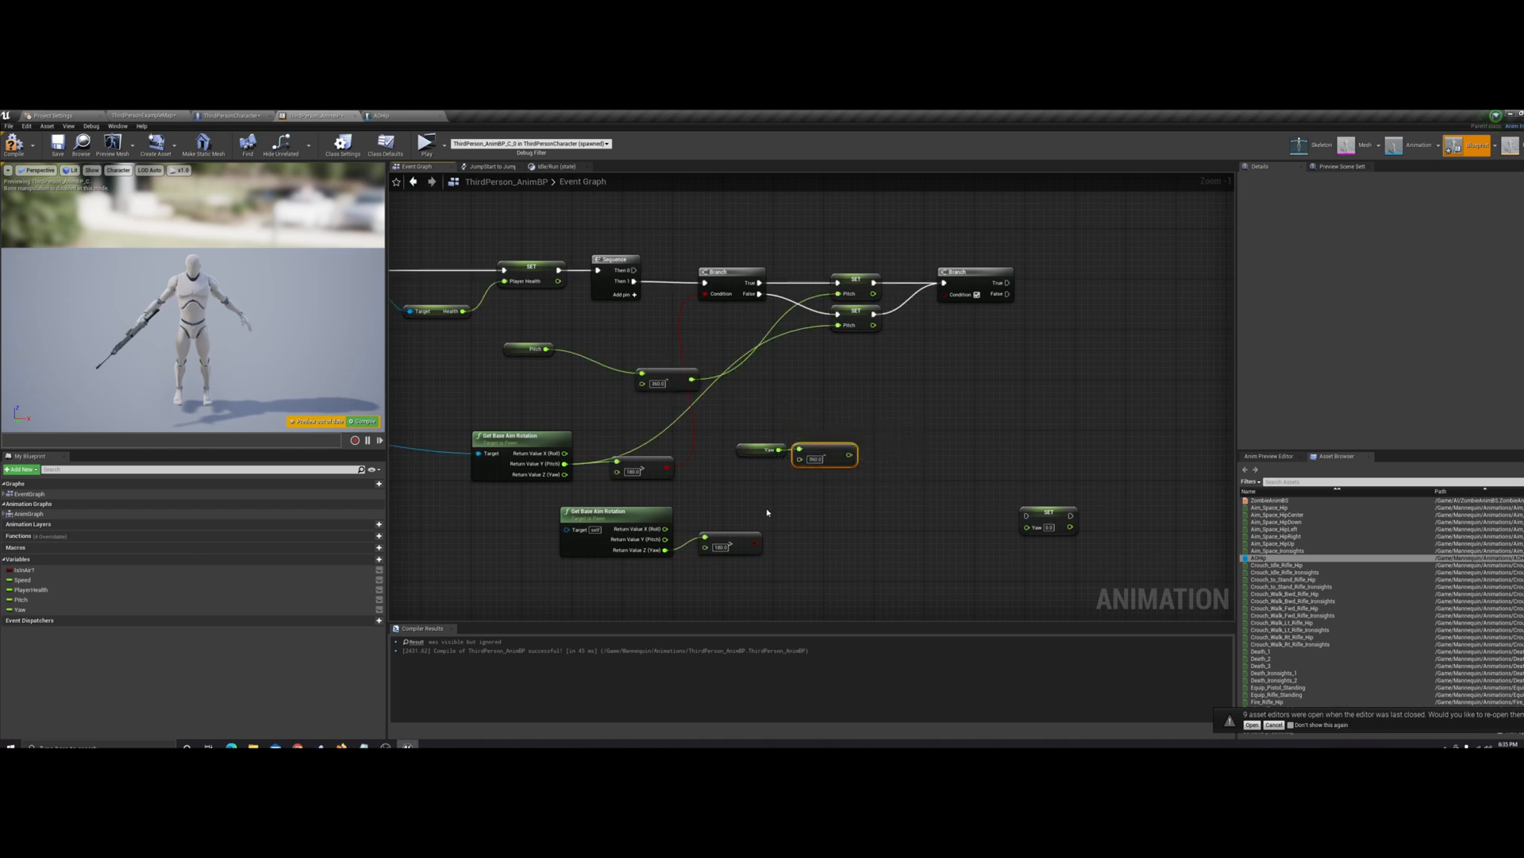
Connect the Yaw comparison to the second Branch's condition and attach Set Yaw to that Branch's True output
left_click_drag(755, 544, 948, 298)
right_click_drag(956, 364, 866, 379)
left_click_drag(945, 534, 962, 300)
Duplicate Set Yaw for the second Branch's False output using Z (Yaw), and feed the True-side Set Yaw from Yaw minus 360
key("ctrl+c")
key("ctrl+v")
left_click_drag(987, 355, 562, 568)
left_click_drag(746, 472, 964, 313)
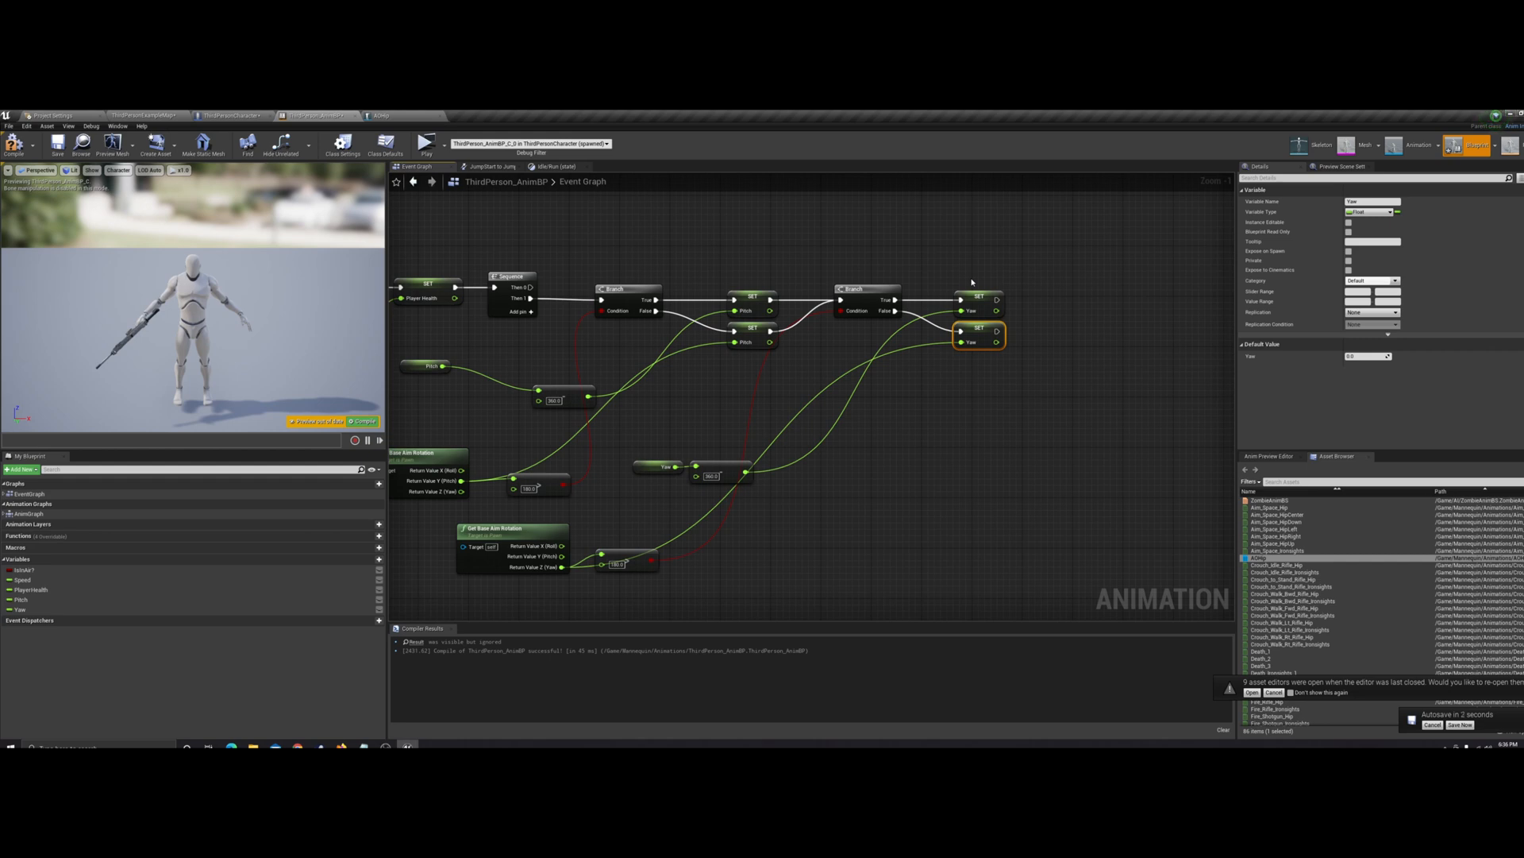
left_click(972, 281)
scroll(957, 445, "down", 1)
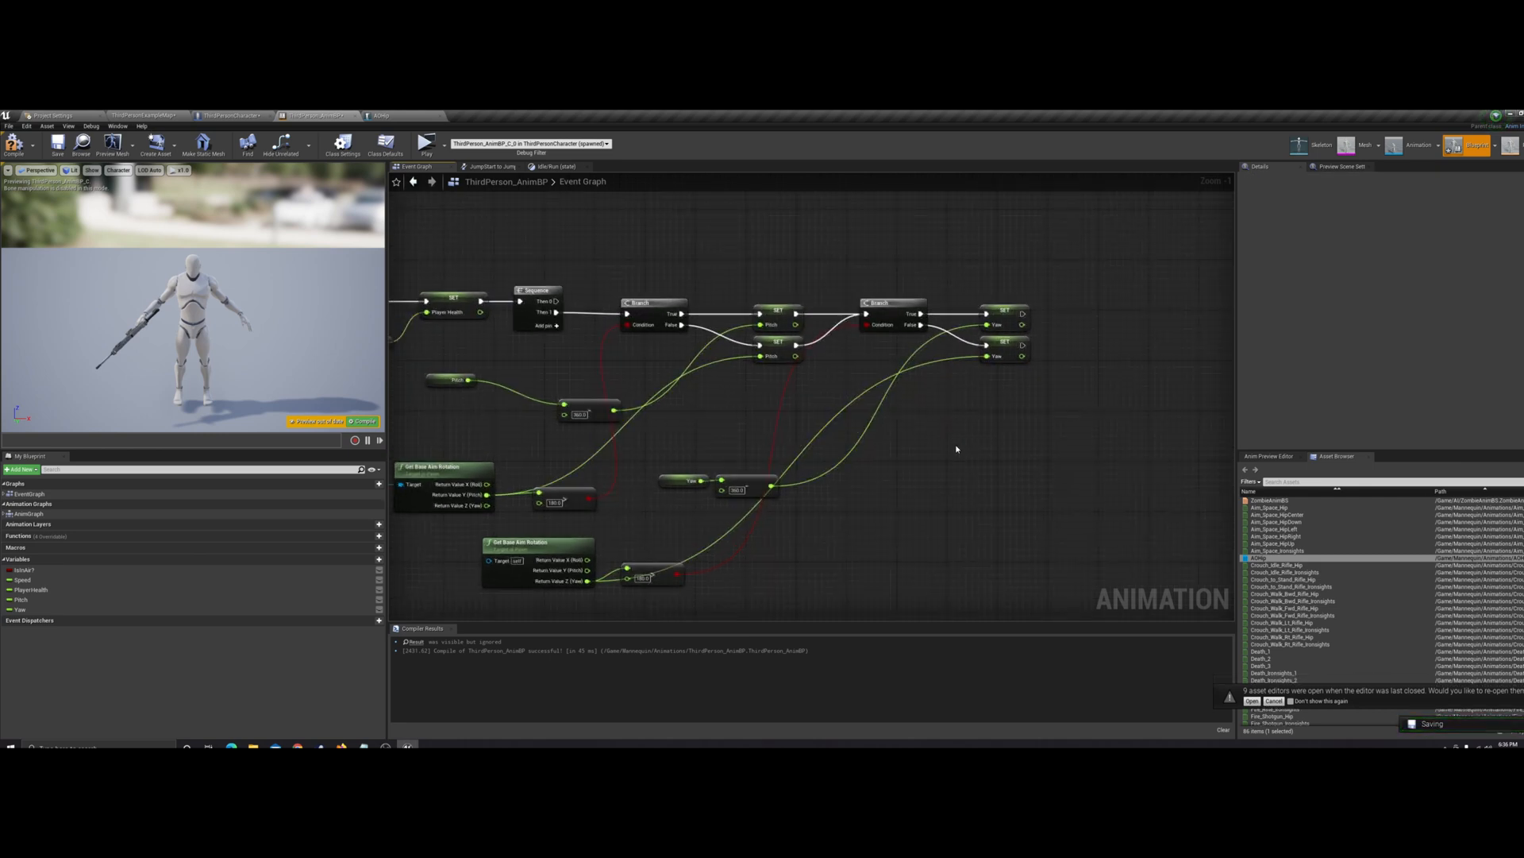
right_click_drag(951, 476, 980, 464)
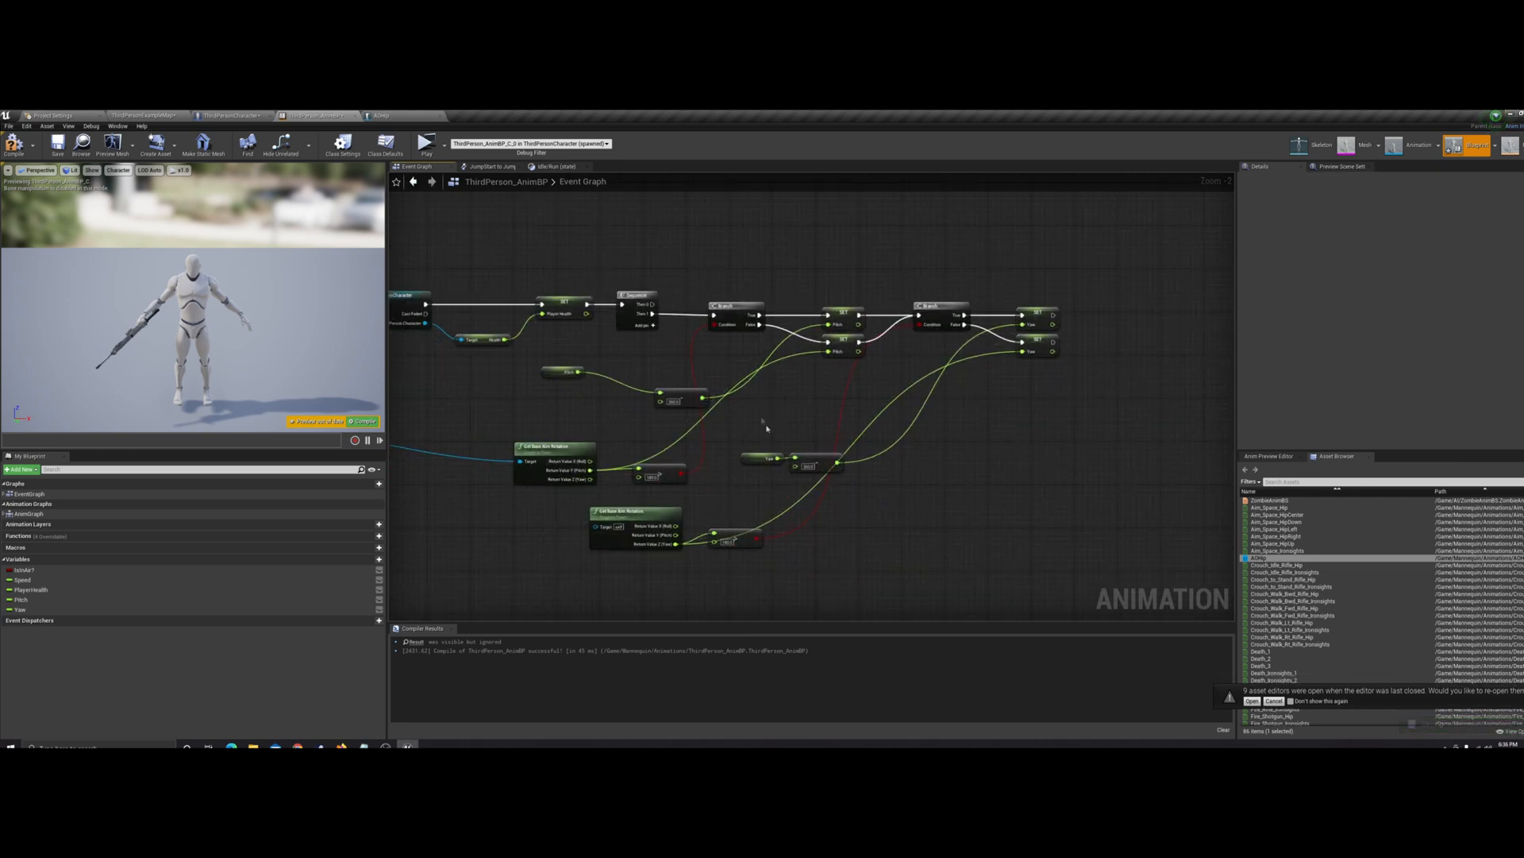
Connect the pawn owner to the second Get Base Aim Rotation's Target, recompile, and briefly play-test the game
left_click(13, 144)
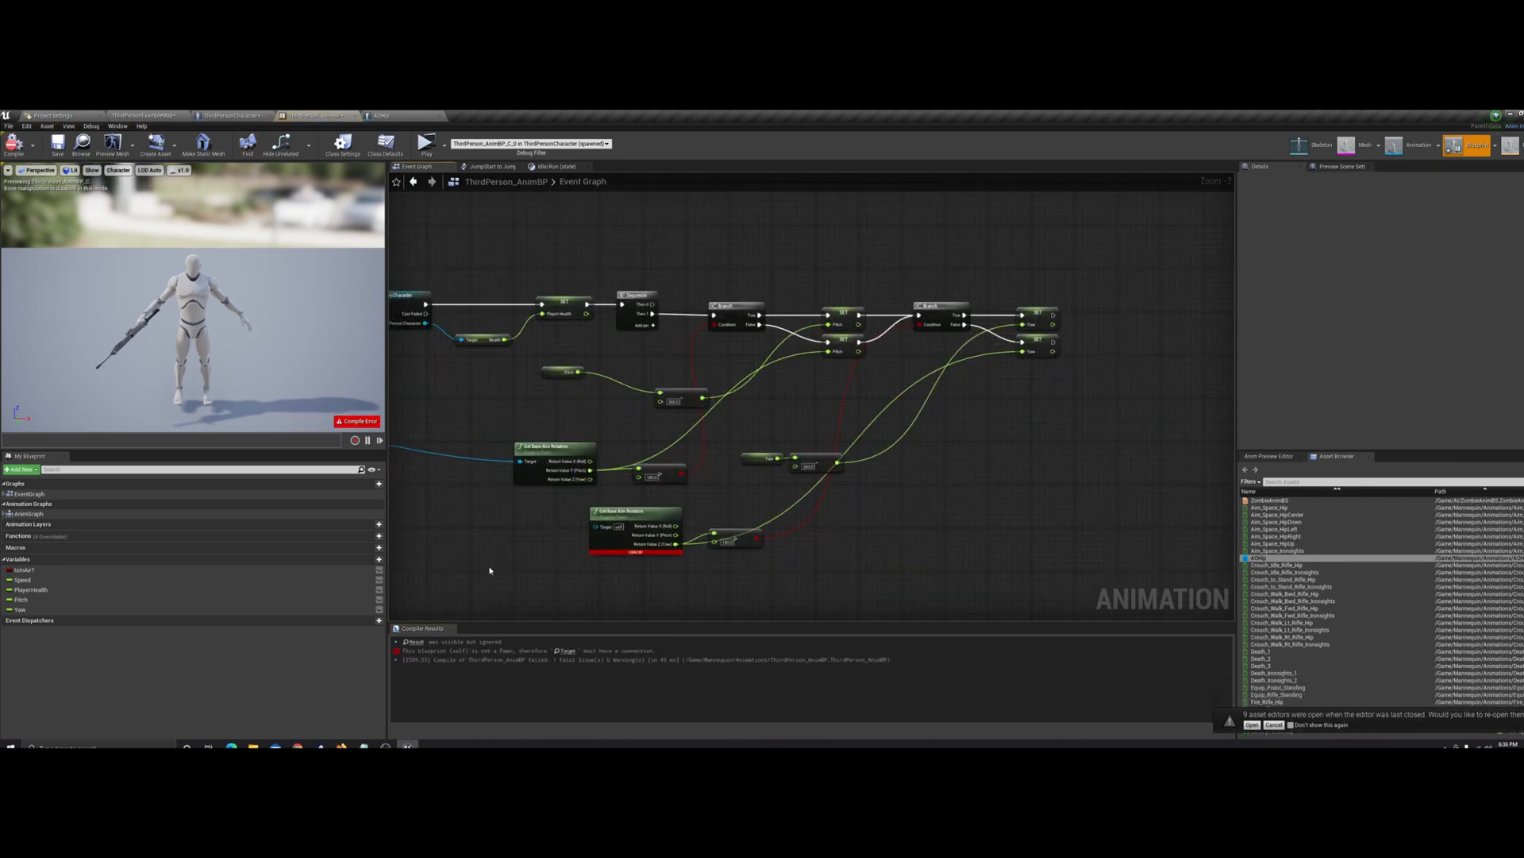
scroll(518, 435, "down", 4)
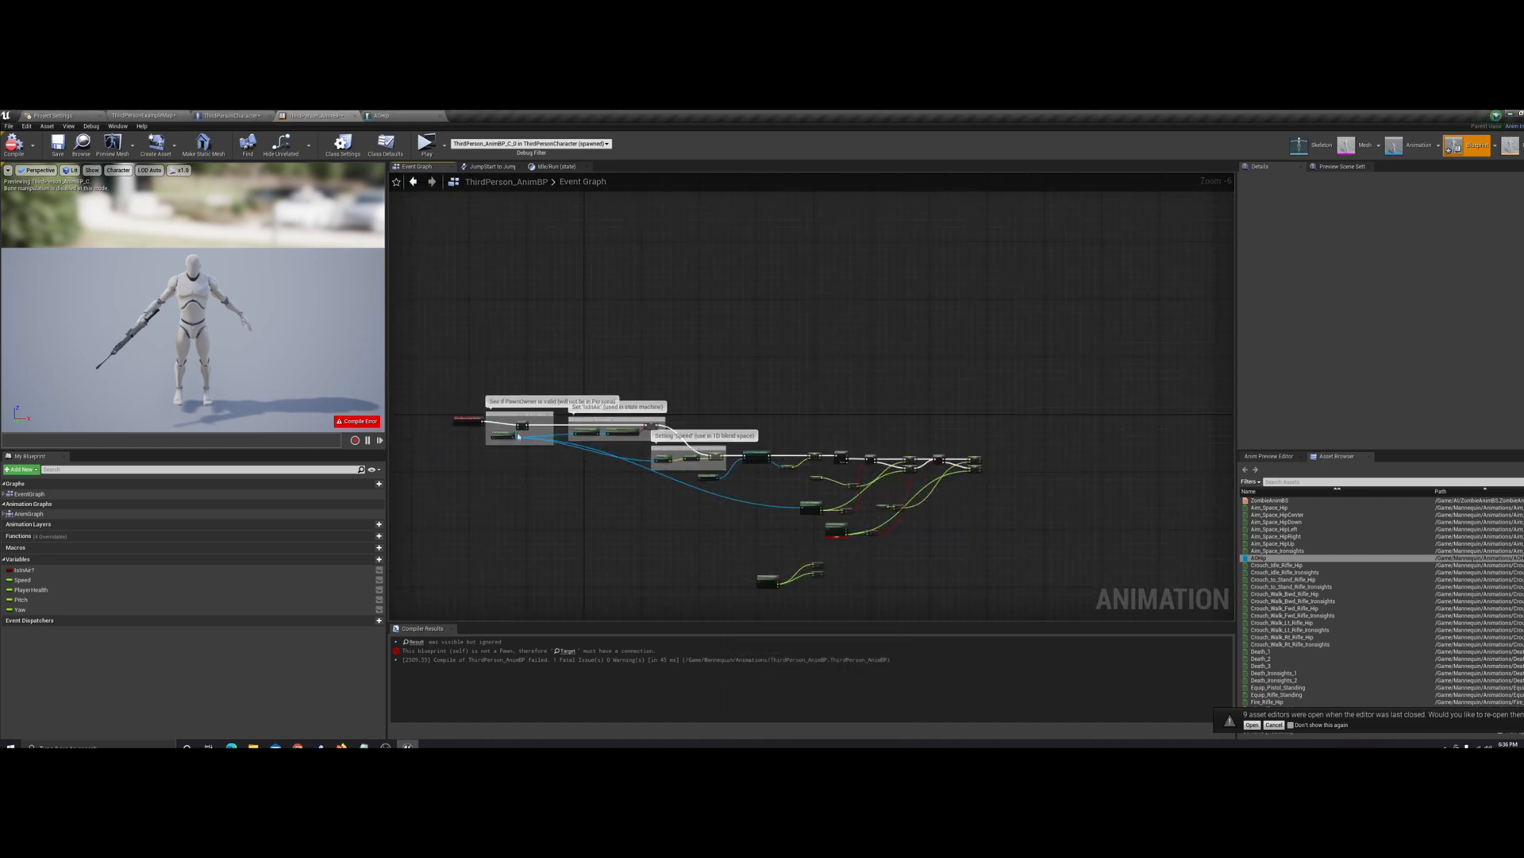
scroll(518, 435, "up", 5)
mouse_move(580, 437)
left_mouse_down()
mouse_move(1207, 635)
mouse_move(971, 520)
mouse_move(607, 427)
left_mouse_up()
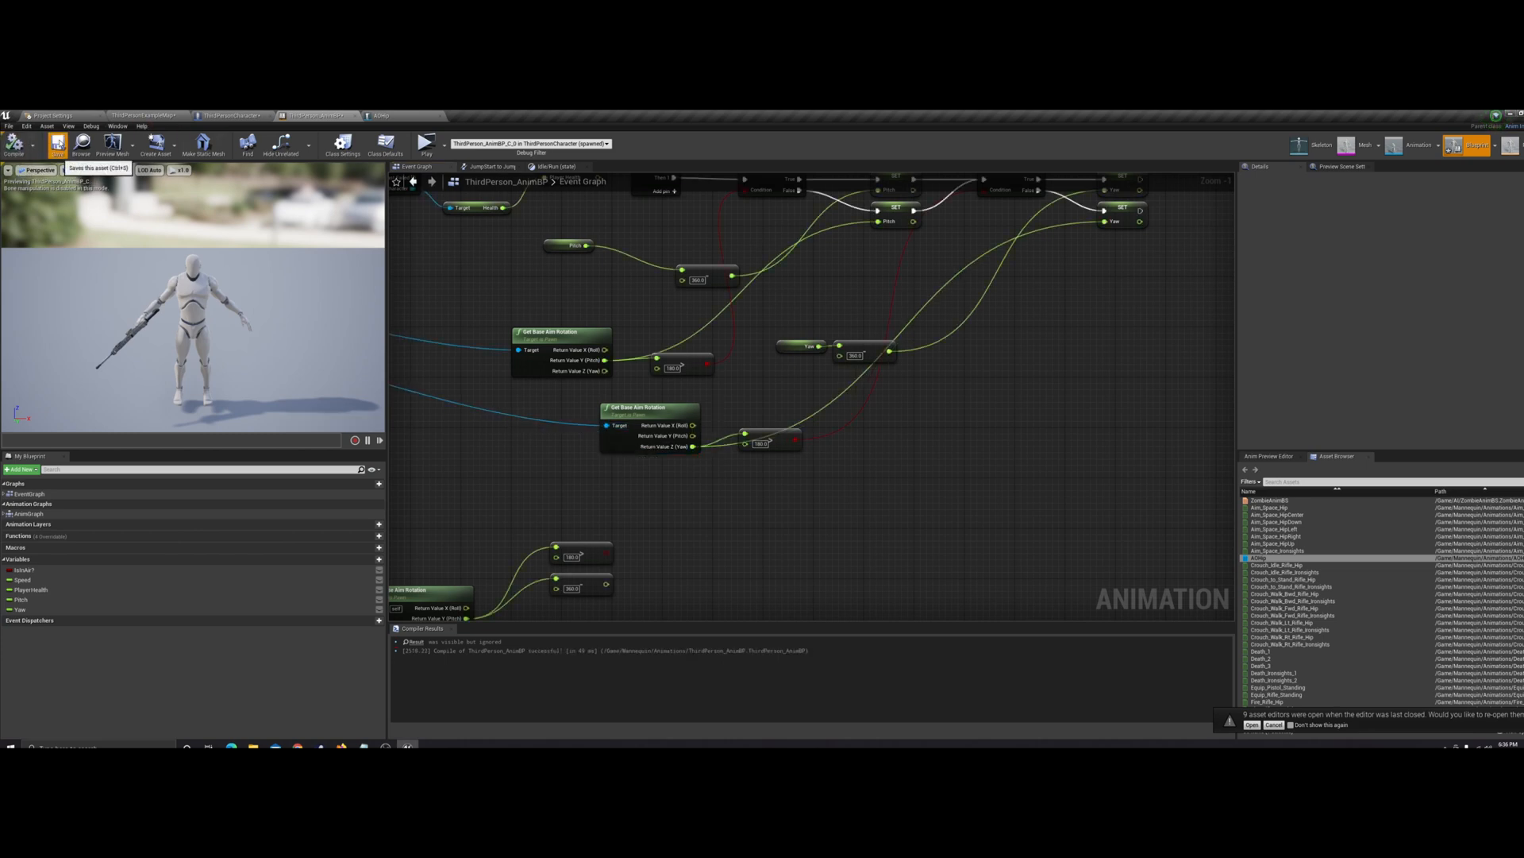
left_click(1175, 433)
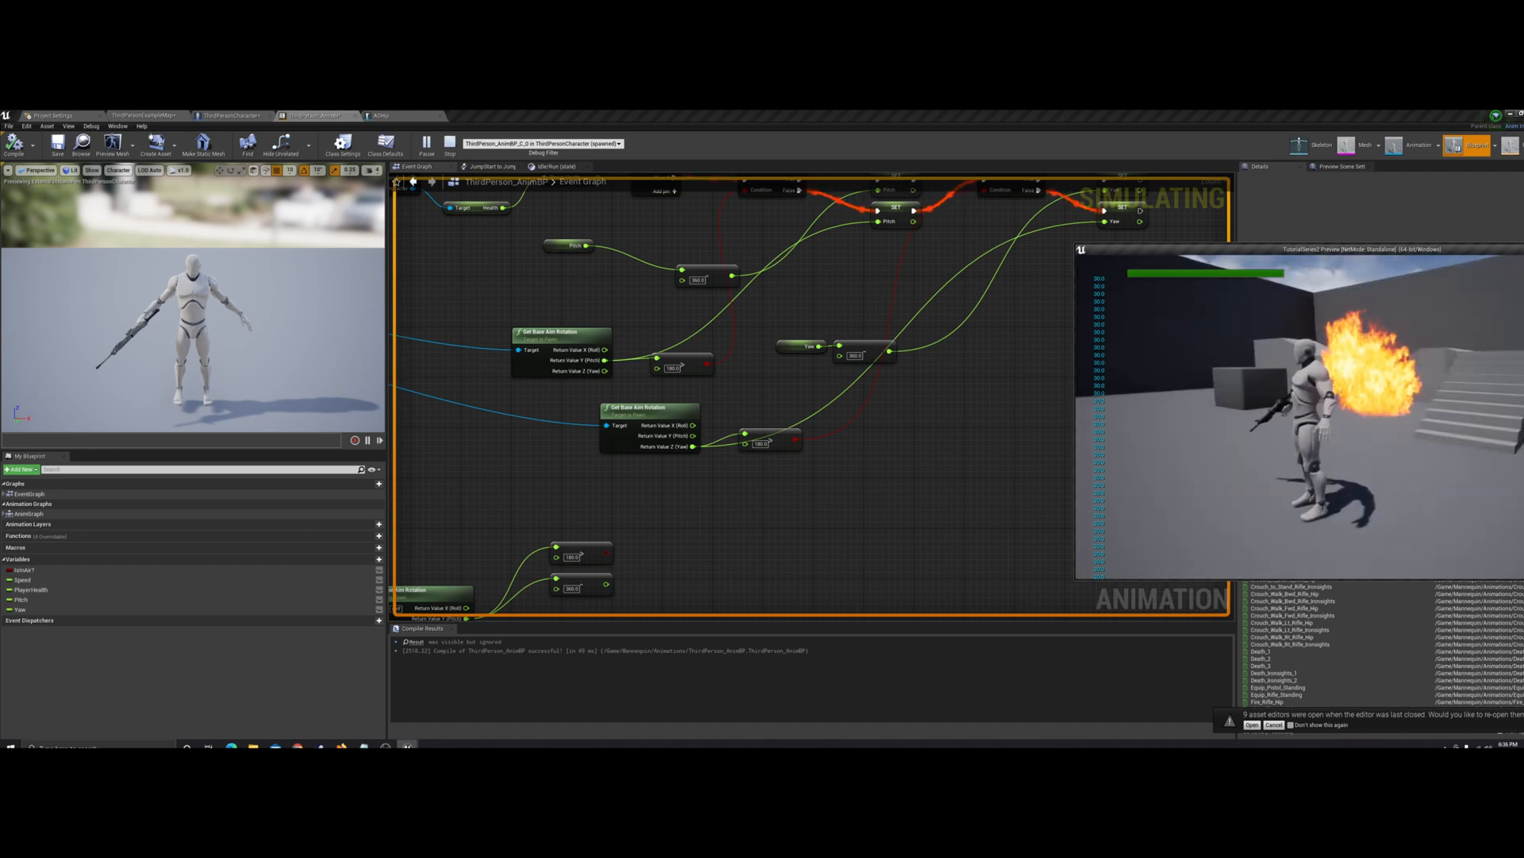
key("Escape")
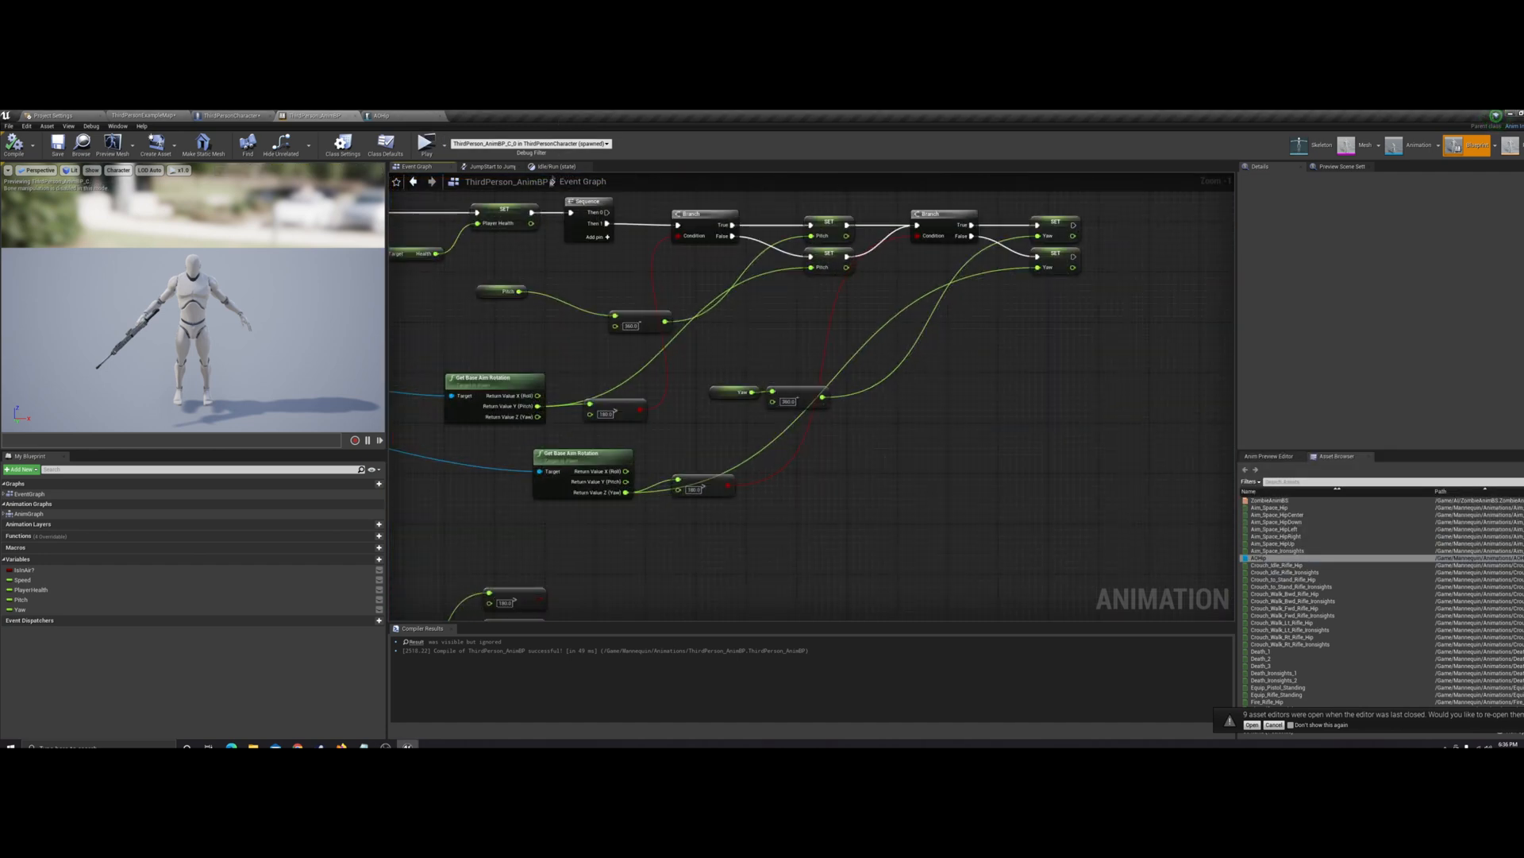
In the Idle/Run state, connect the AOHip node's pose output to the Output Animation Pose's Result
left_click(555, 166)
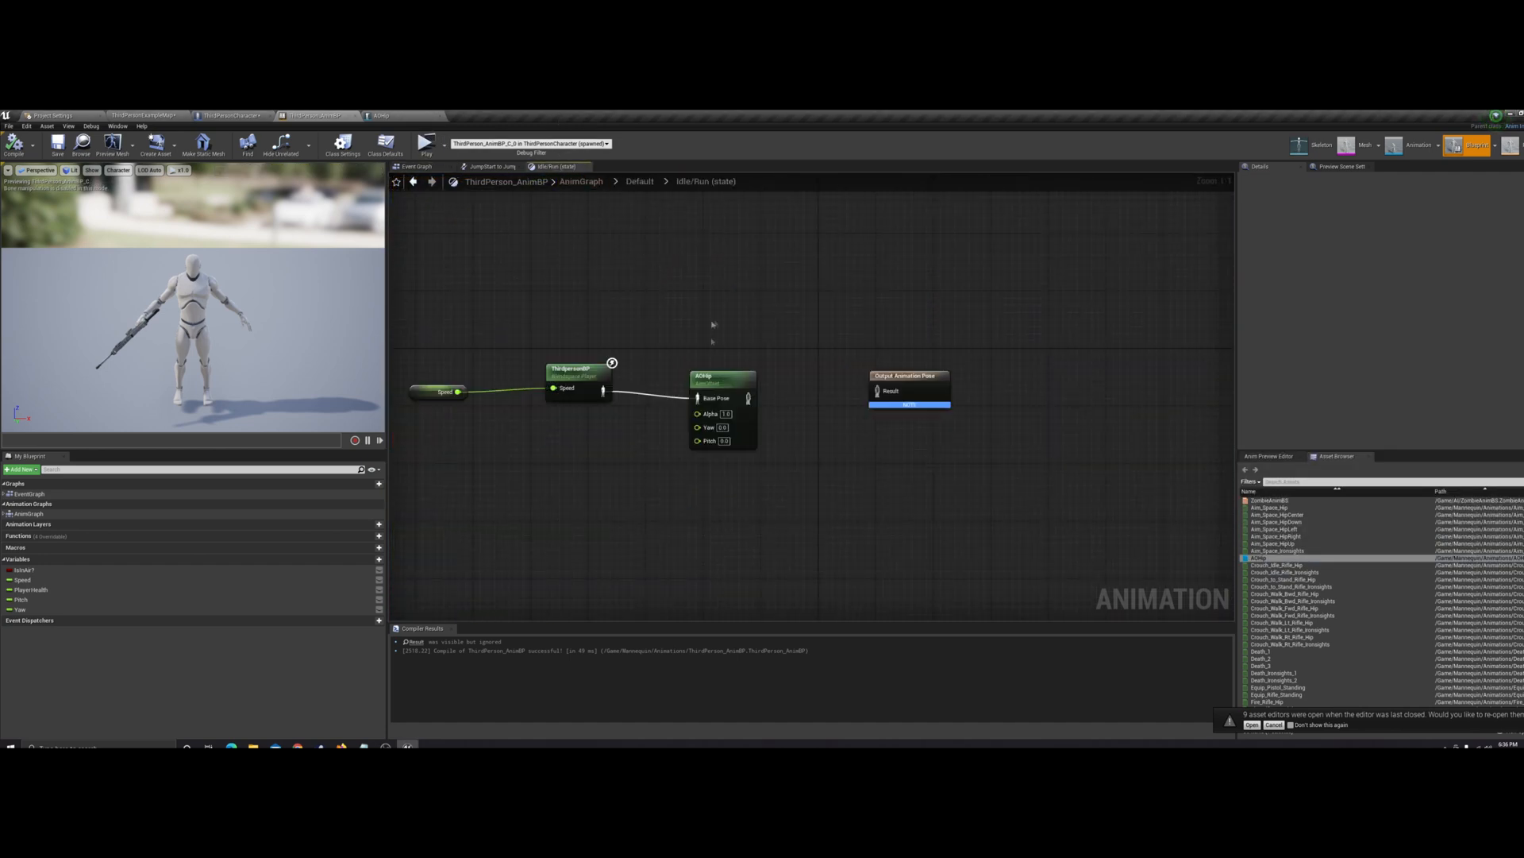
left_click_drag(739, 379, 718, 373)
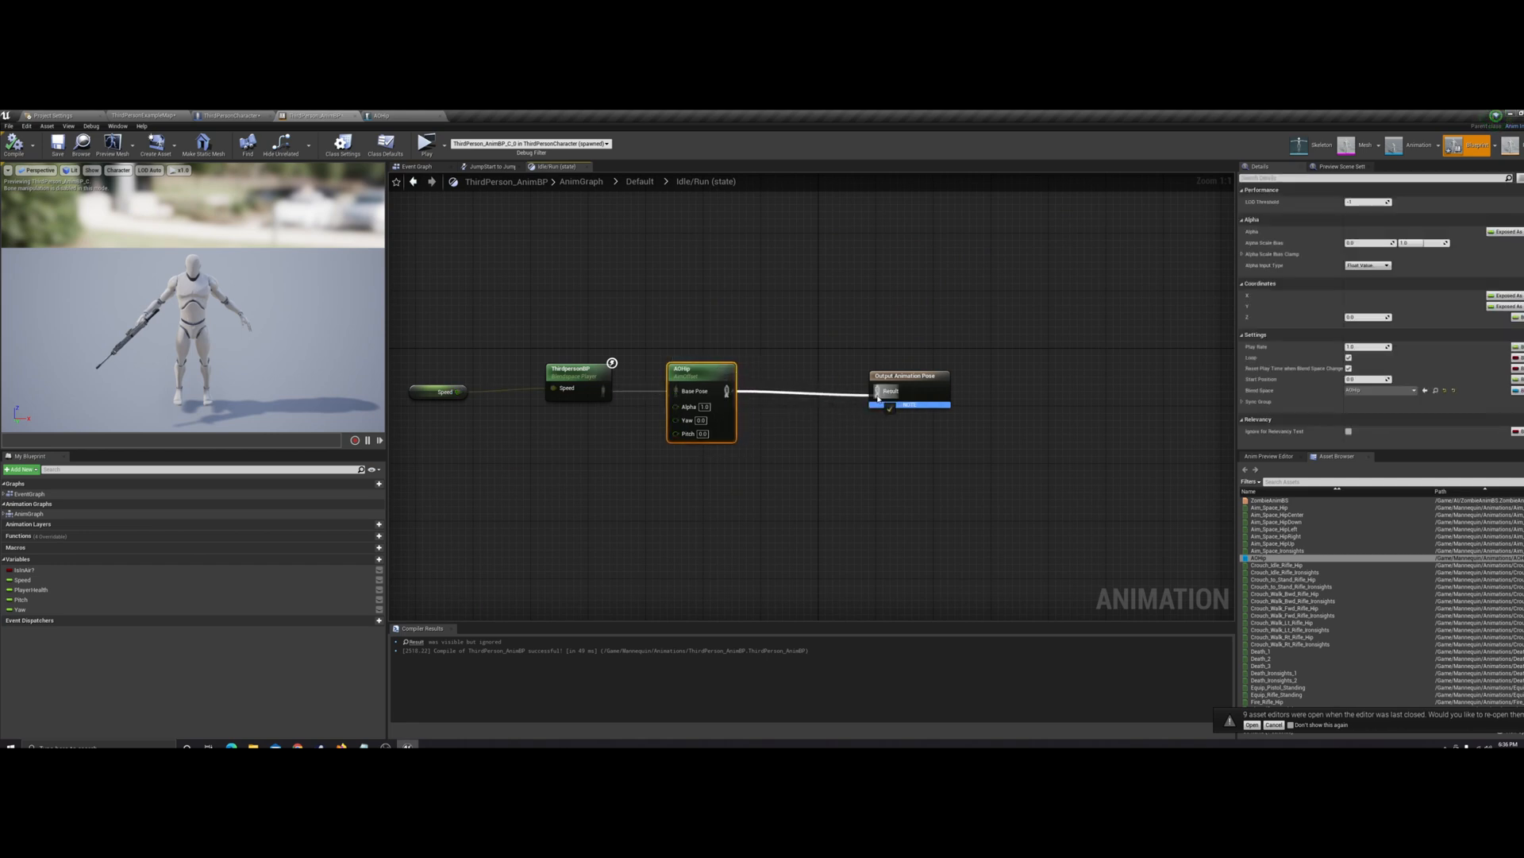
left_click(815, 429)
right_click_drag(815, 429, 930, 426)
Add Pitch and Yaw getters, connect them to the matching AOHip inputs, and compile the animation blueprint
left_click_drag(66, 599, 697, 497)
left_click_drag(788, 433, 788, 434)
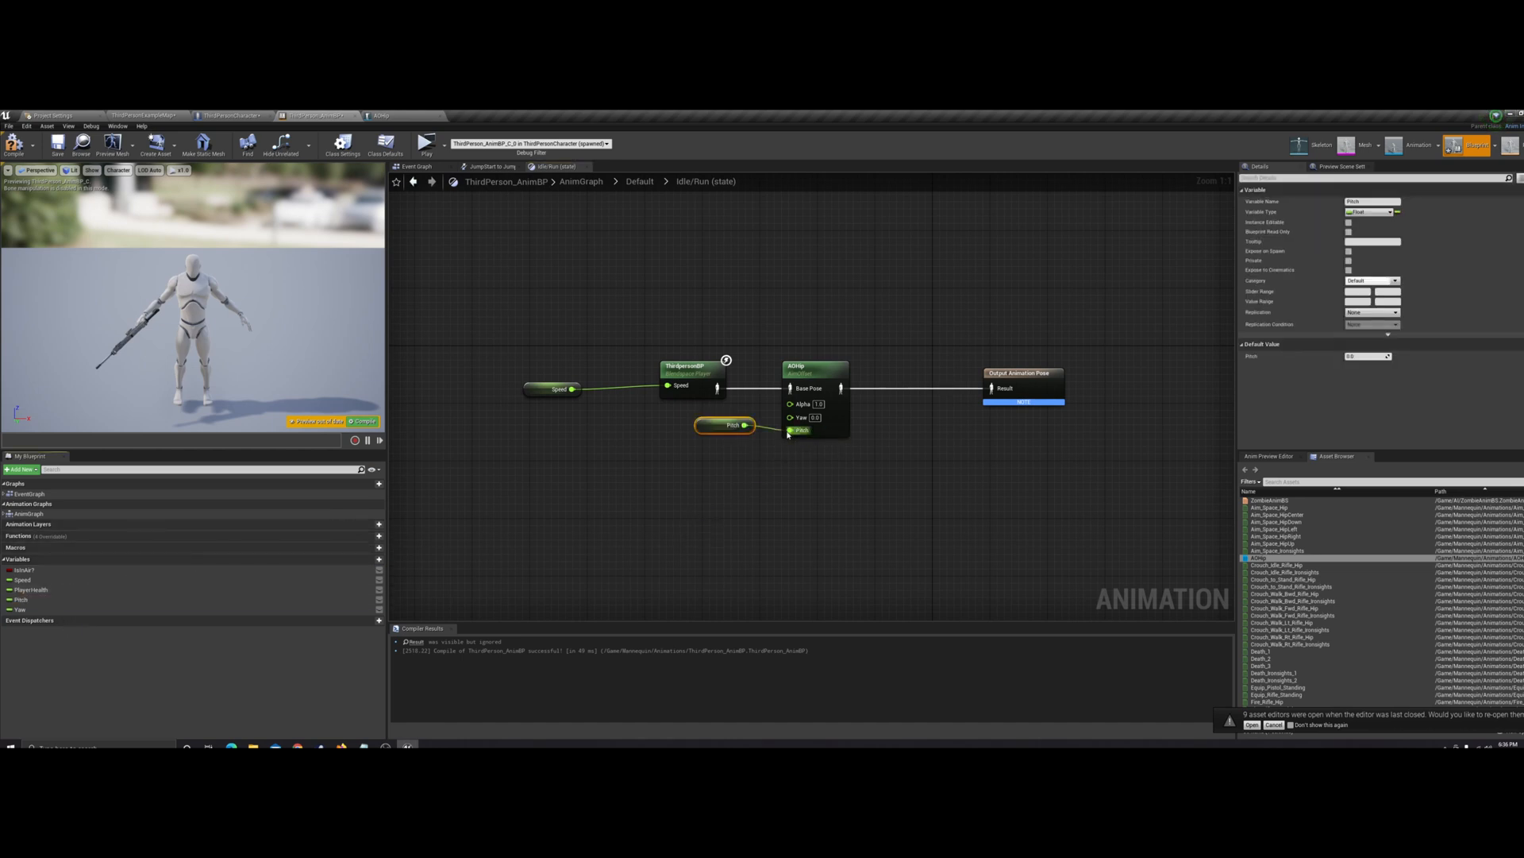
left_click_drag(101, 608, 648, 468)
left_click_drag(789, 419, 717, 440)
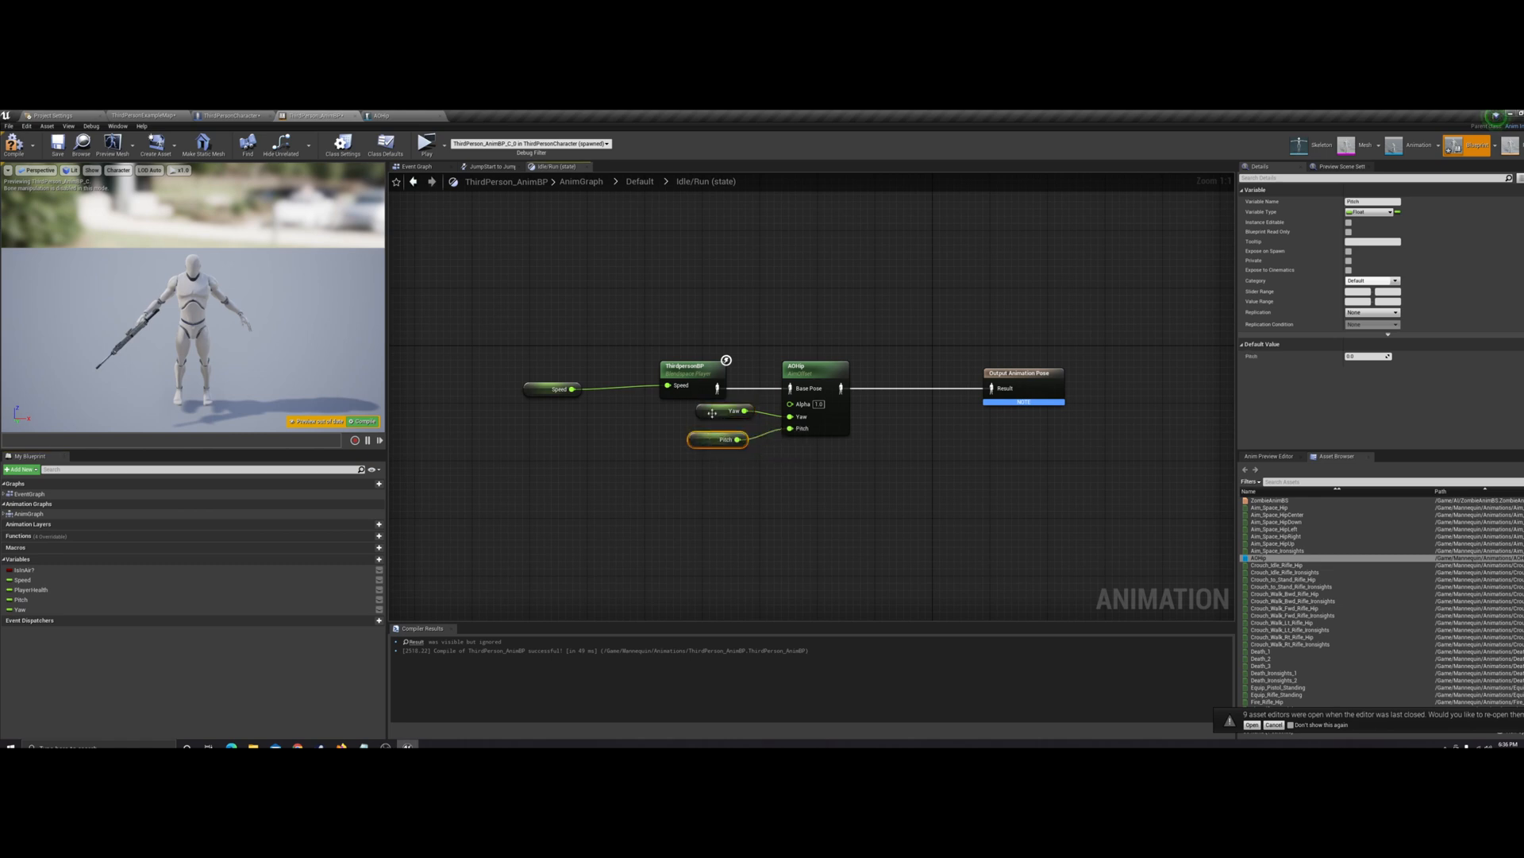
left_click(654, 431)
left_click(14, 146)
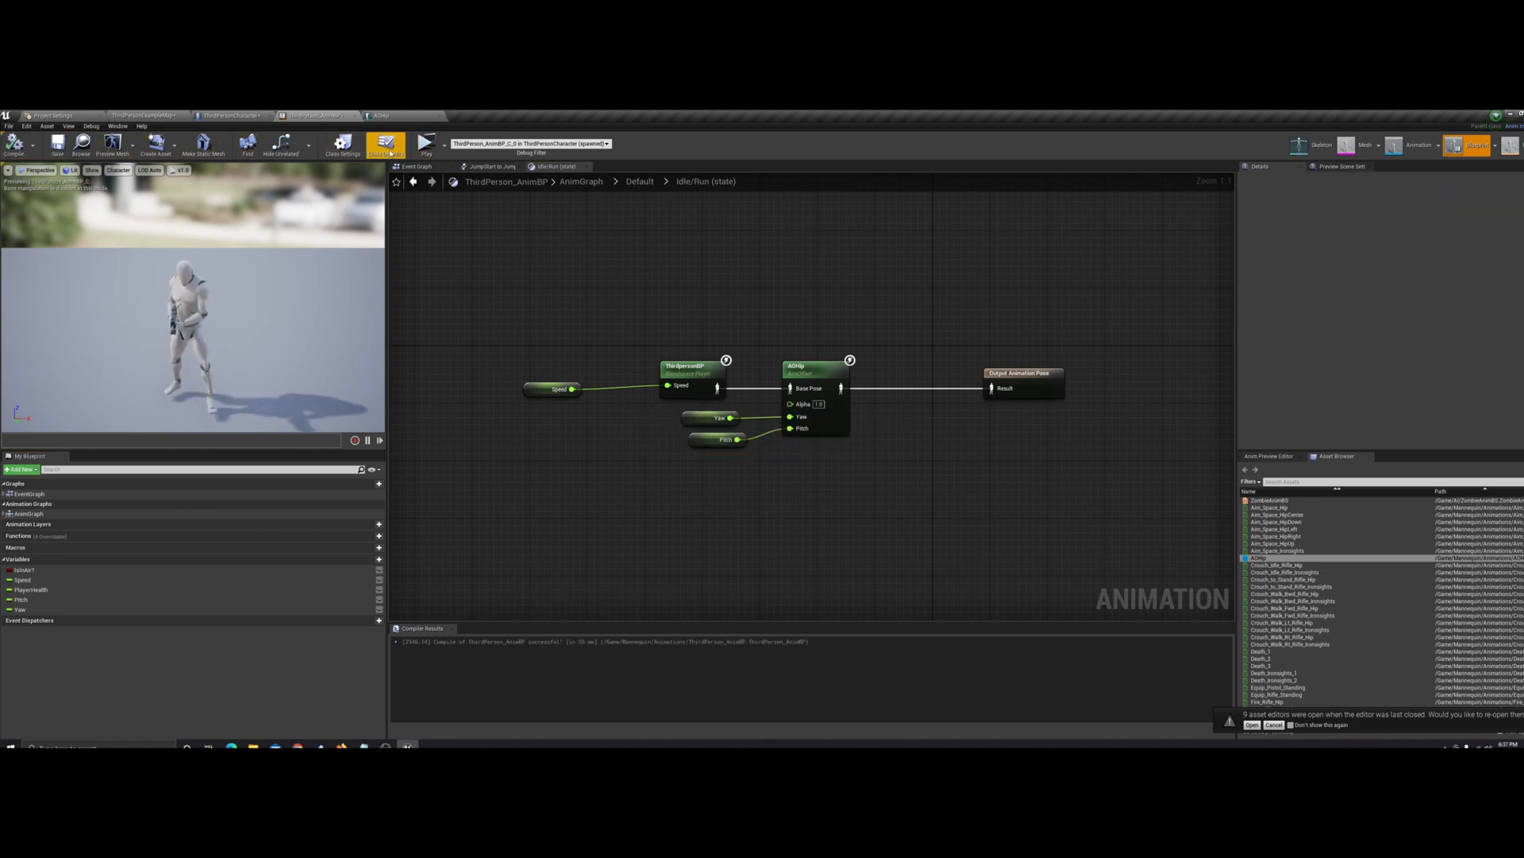
Play the game and move the character around to examine the aim offset while idle and running
left_click(426, 145)
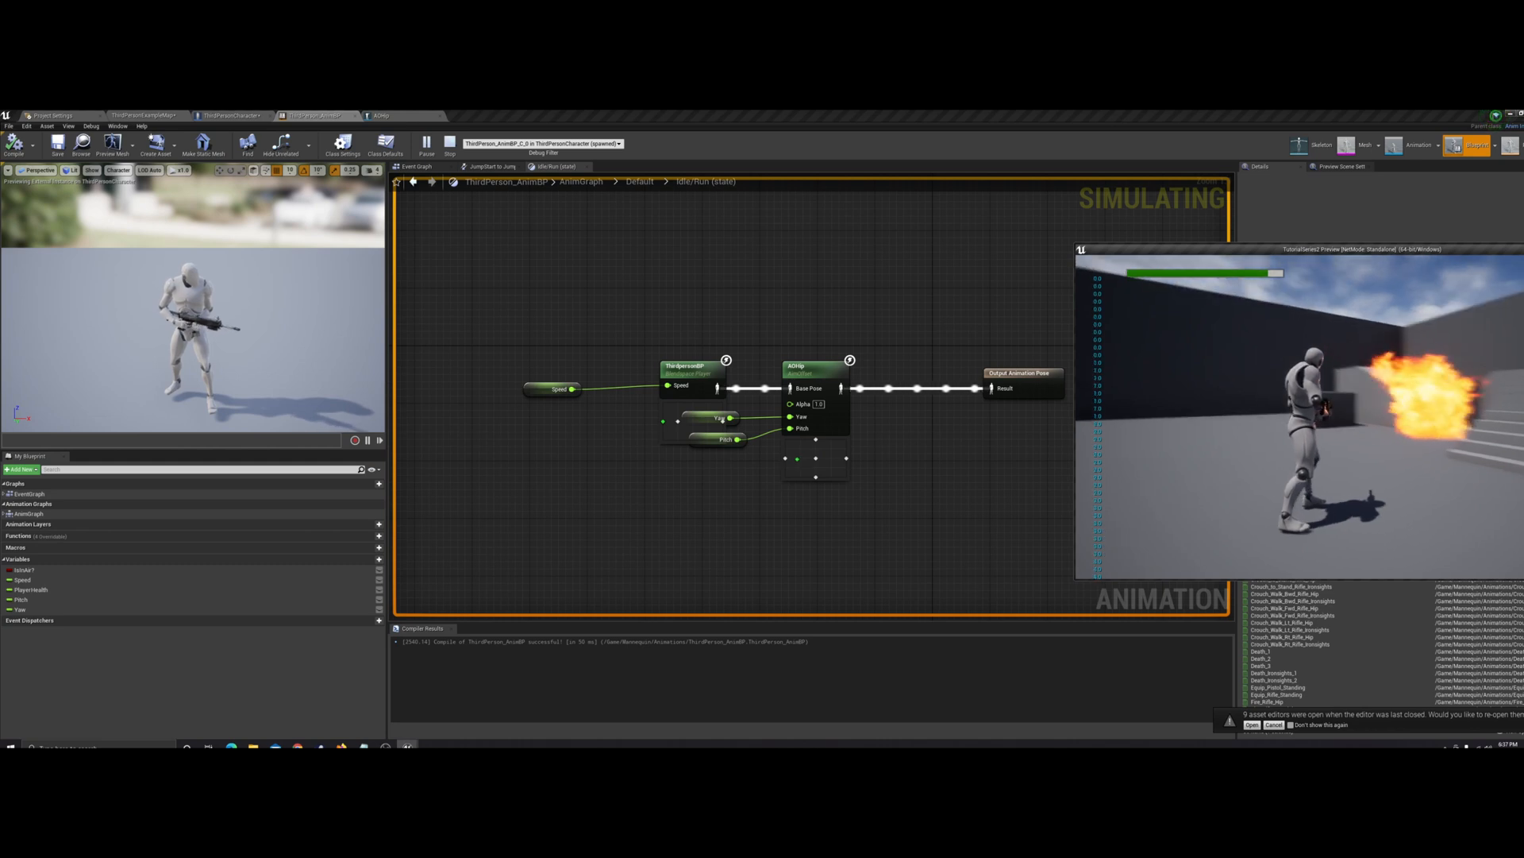
key("w")
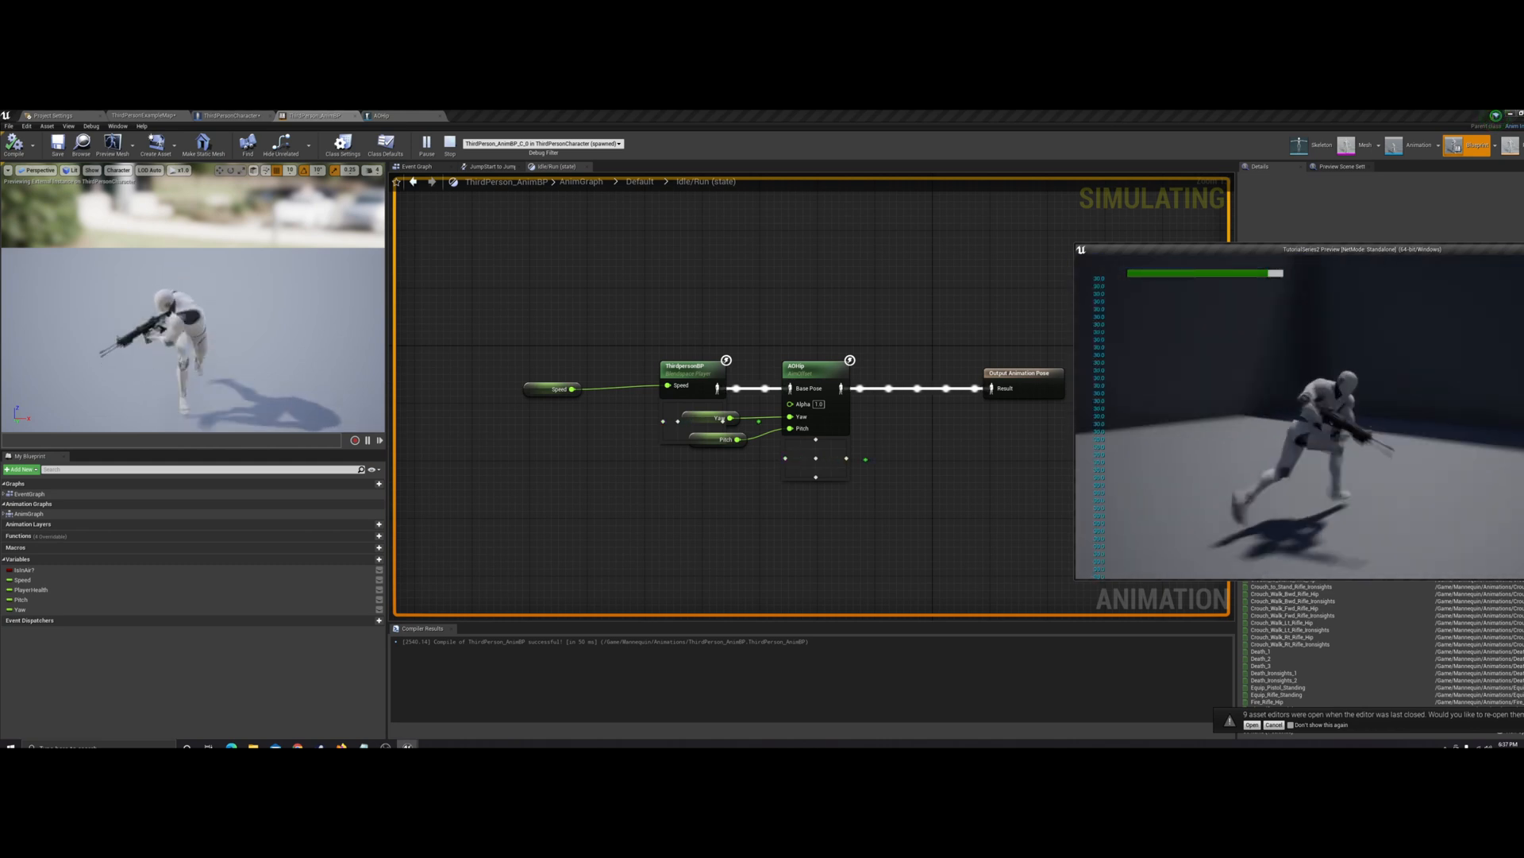
key("s")
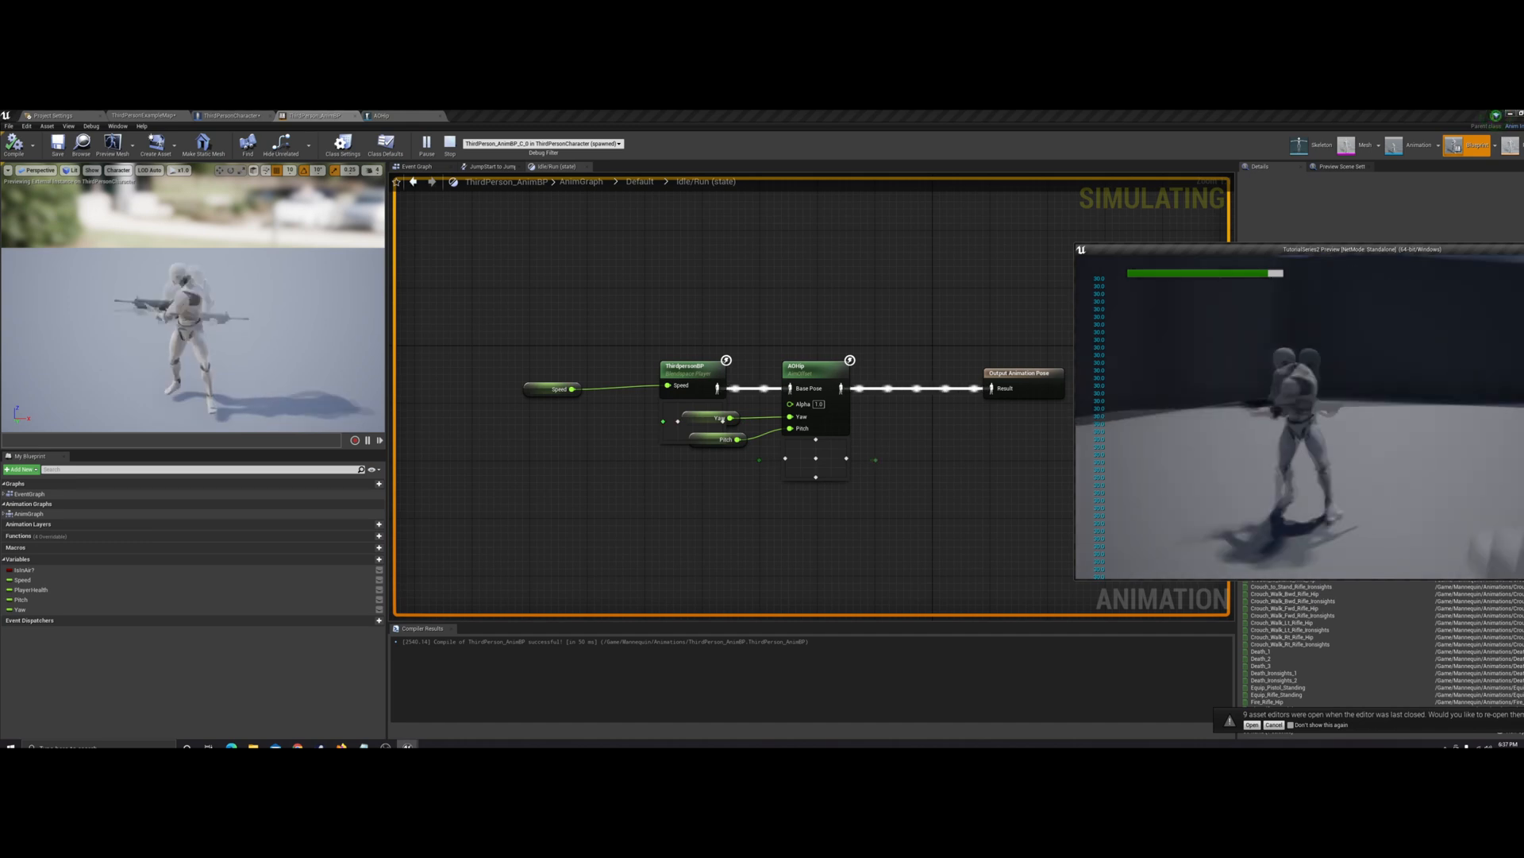
key("w")
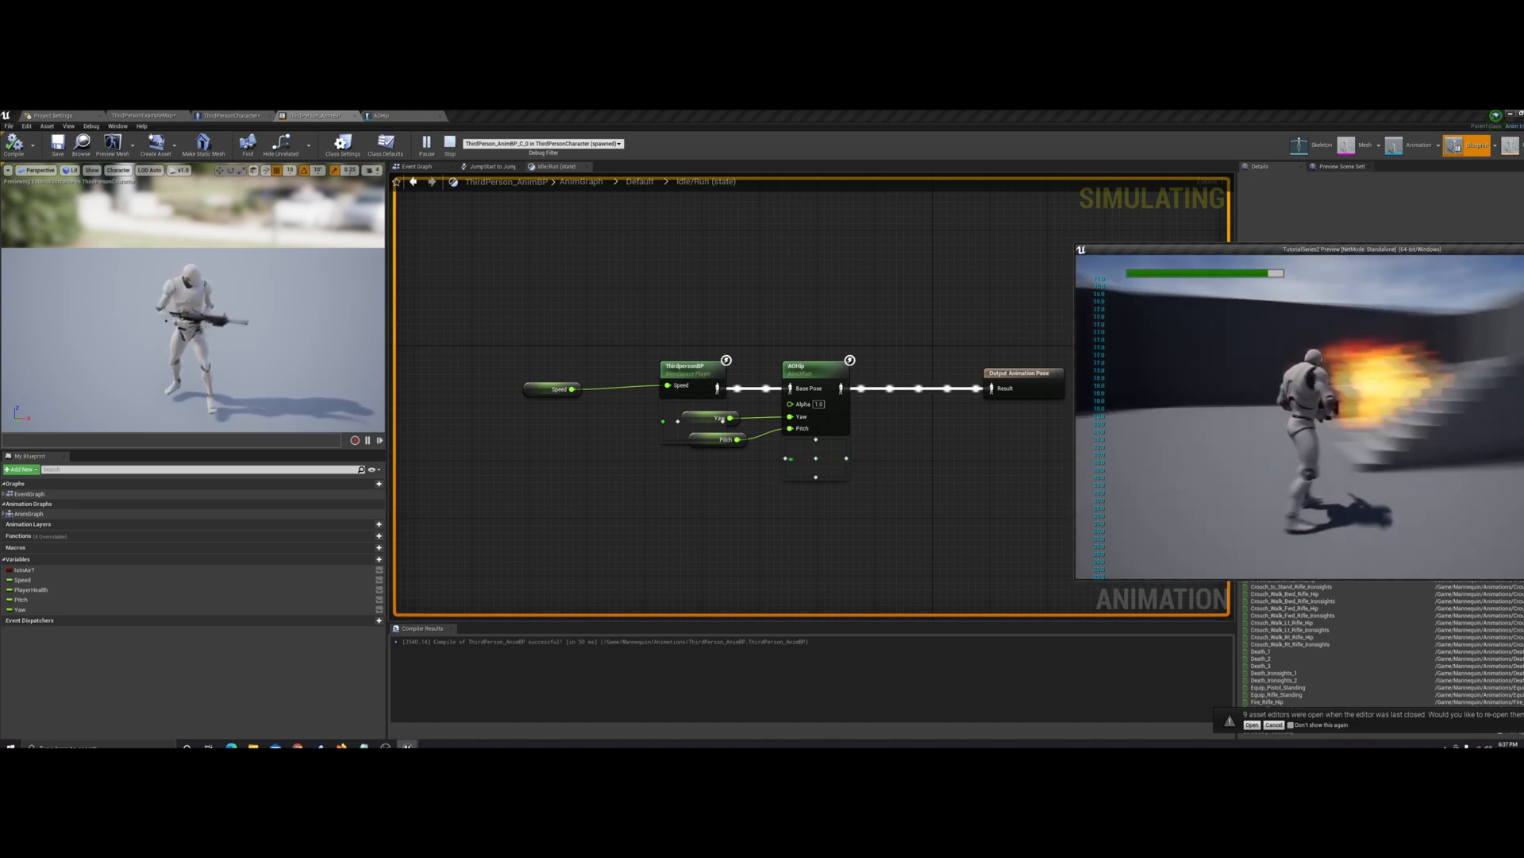
key("w")
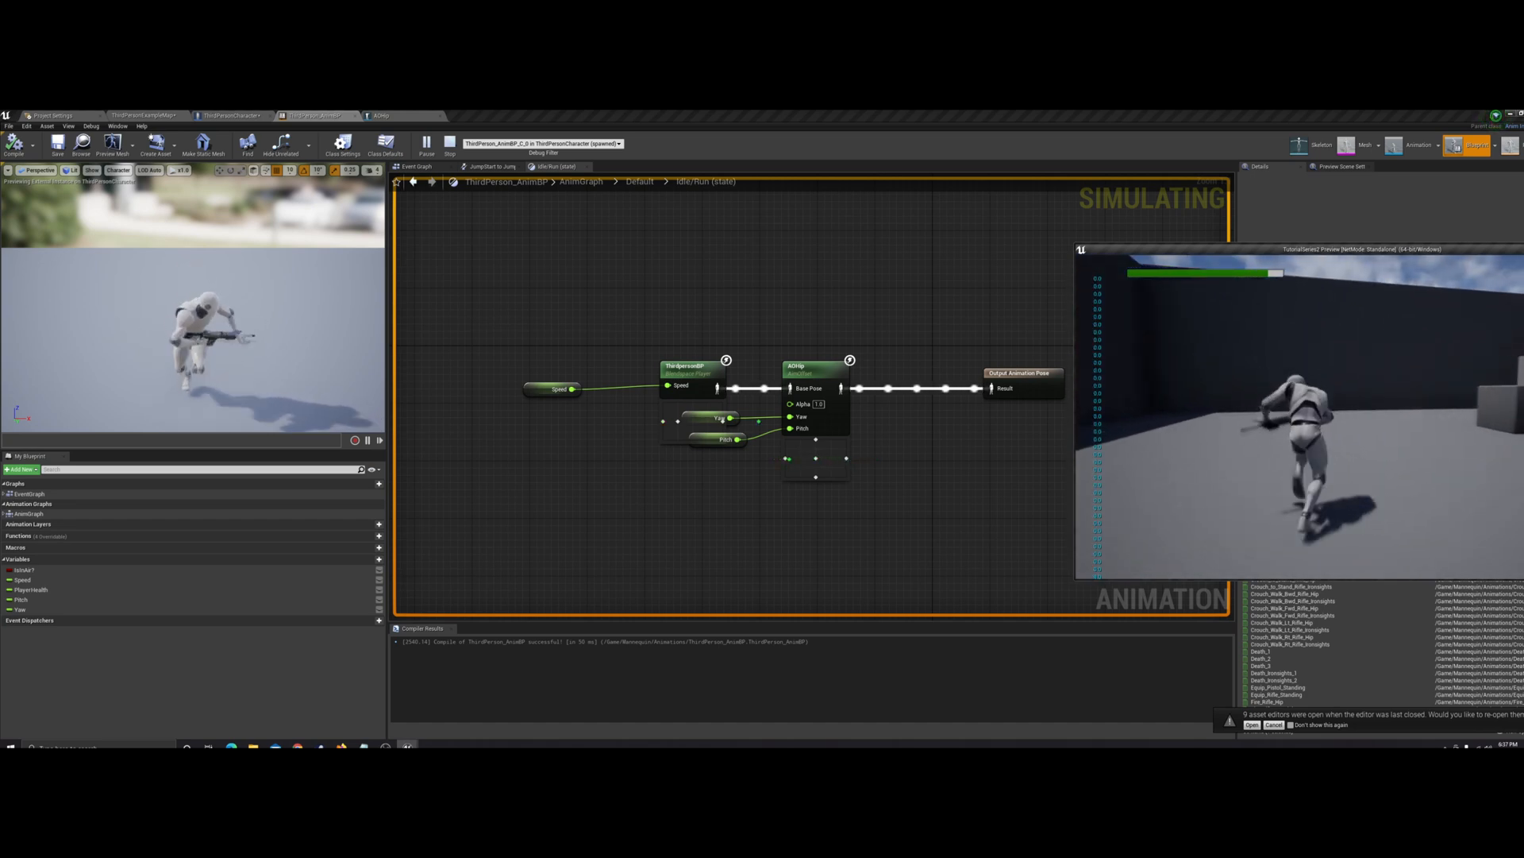
key("Escape")
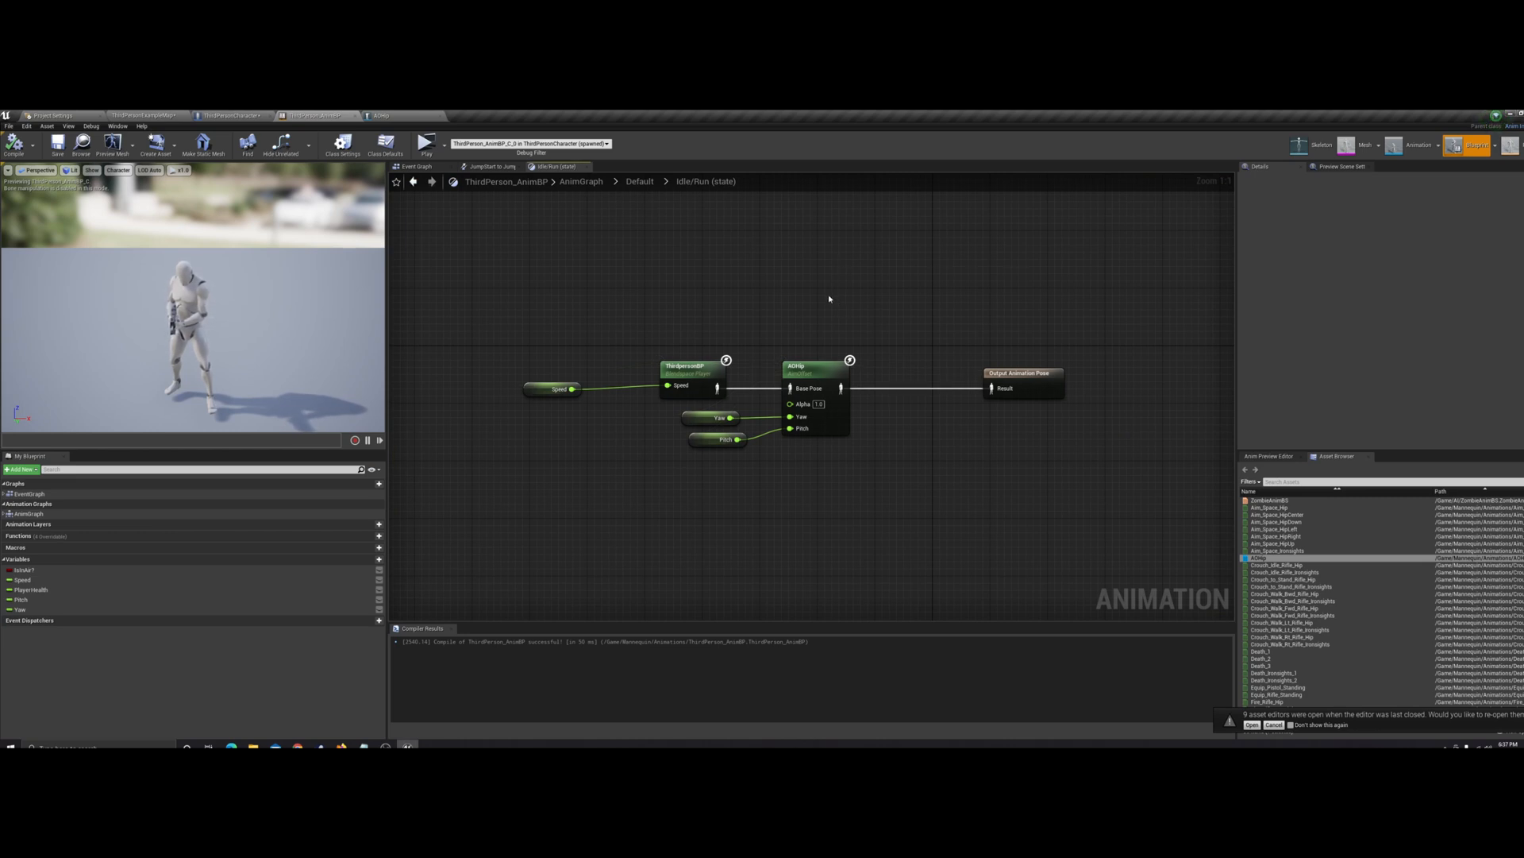
Enlarge the level editor's viewport above the content browsers and run a brief simulation of the level
left_click(144, 115)
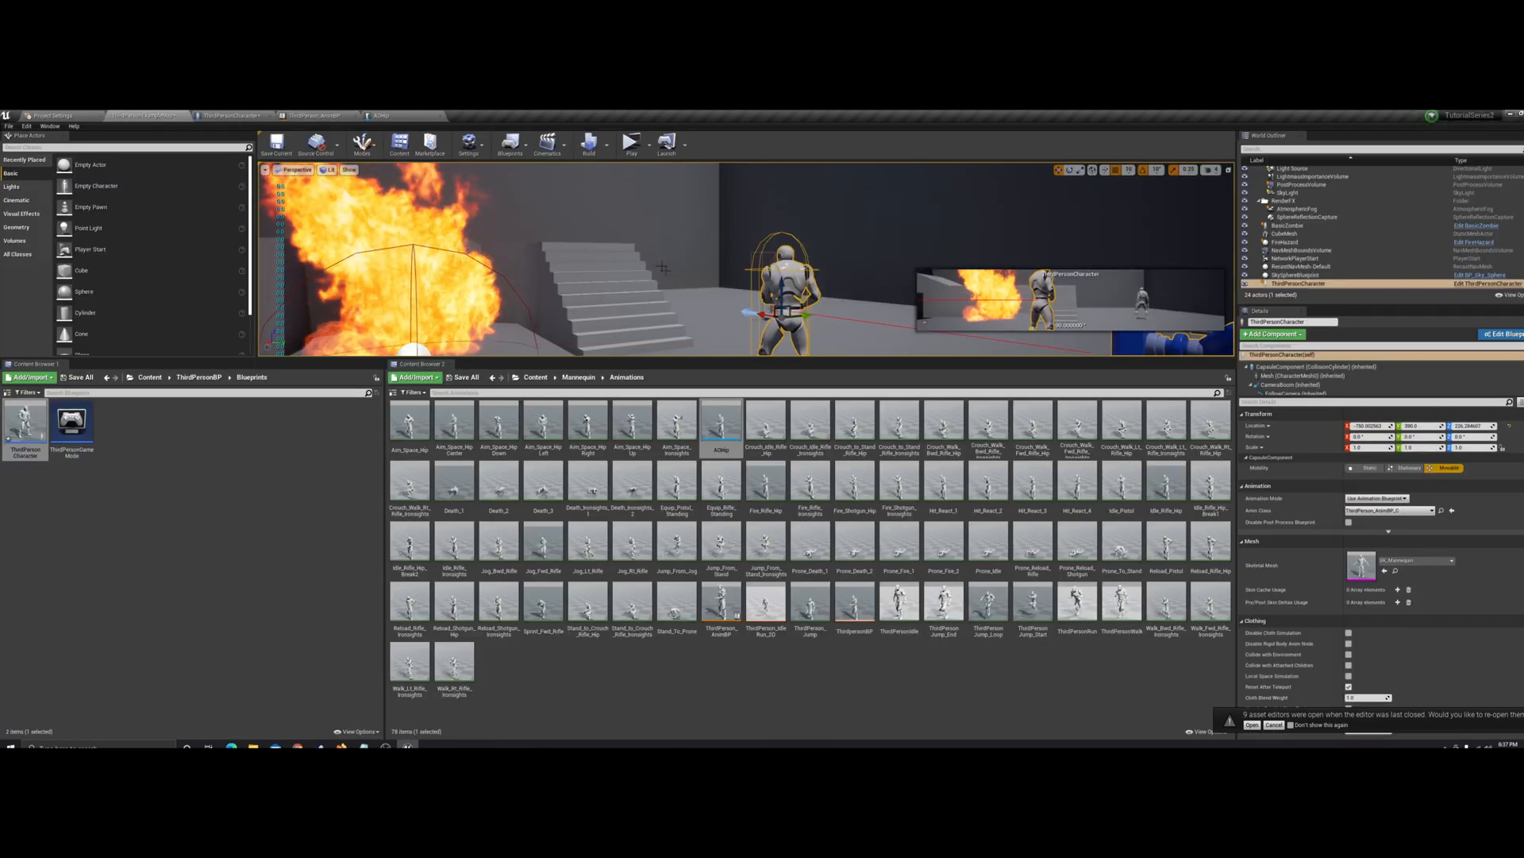
left_click_drag(663, 381, 672, 556)
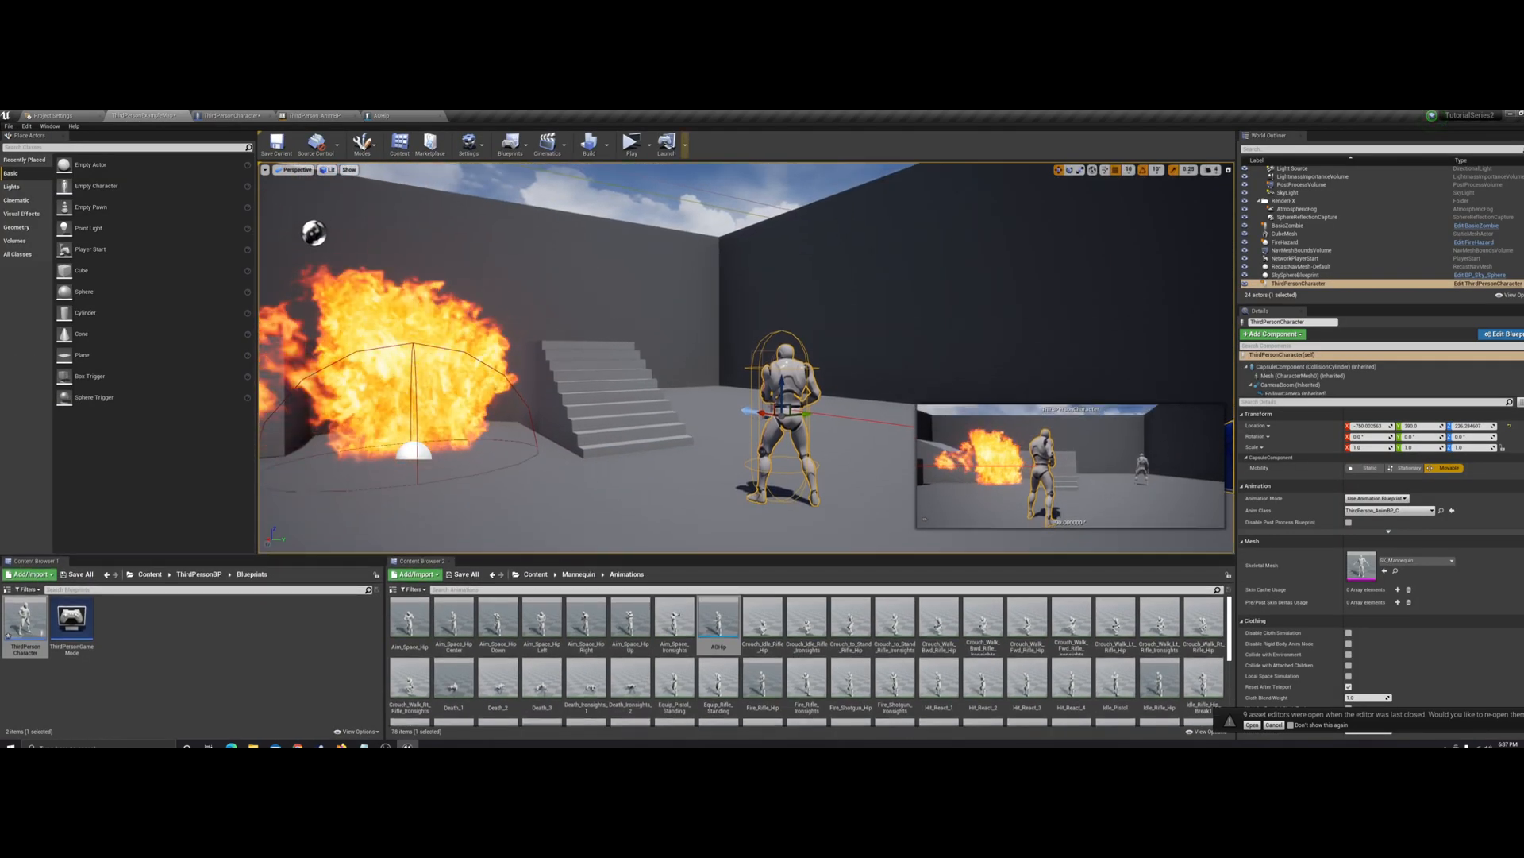
left_click(631, 144)
right_click(867, 306)
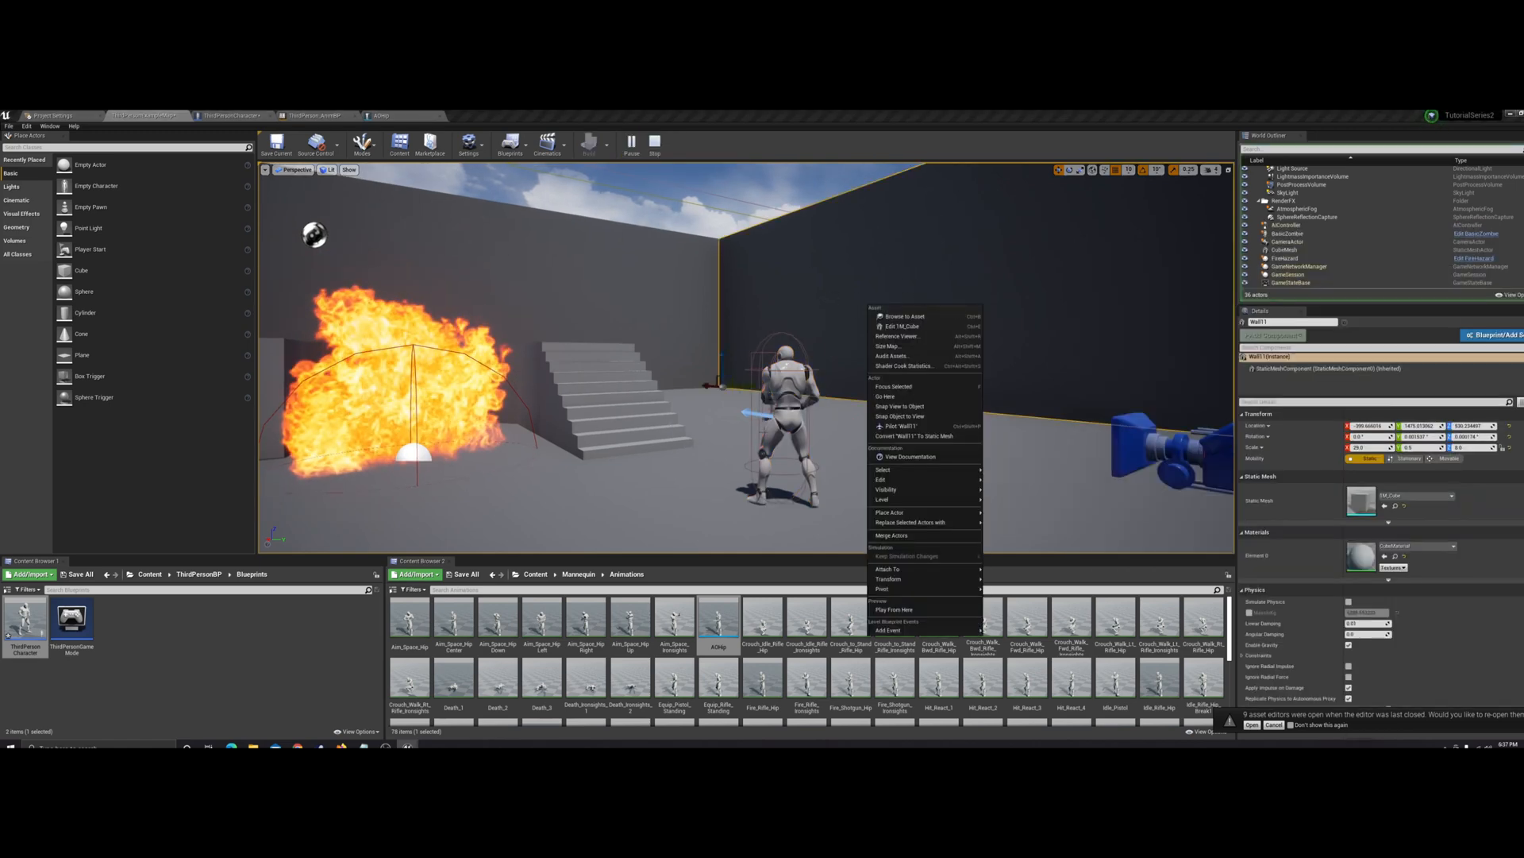
key("Escape")
left_click(655, 144)
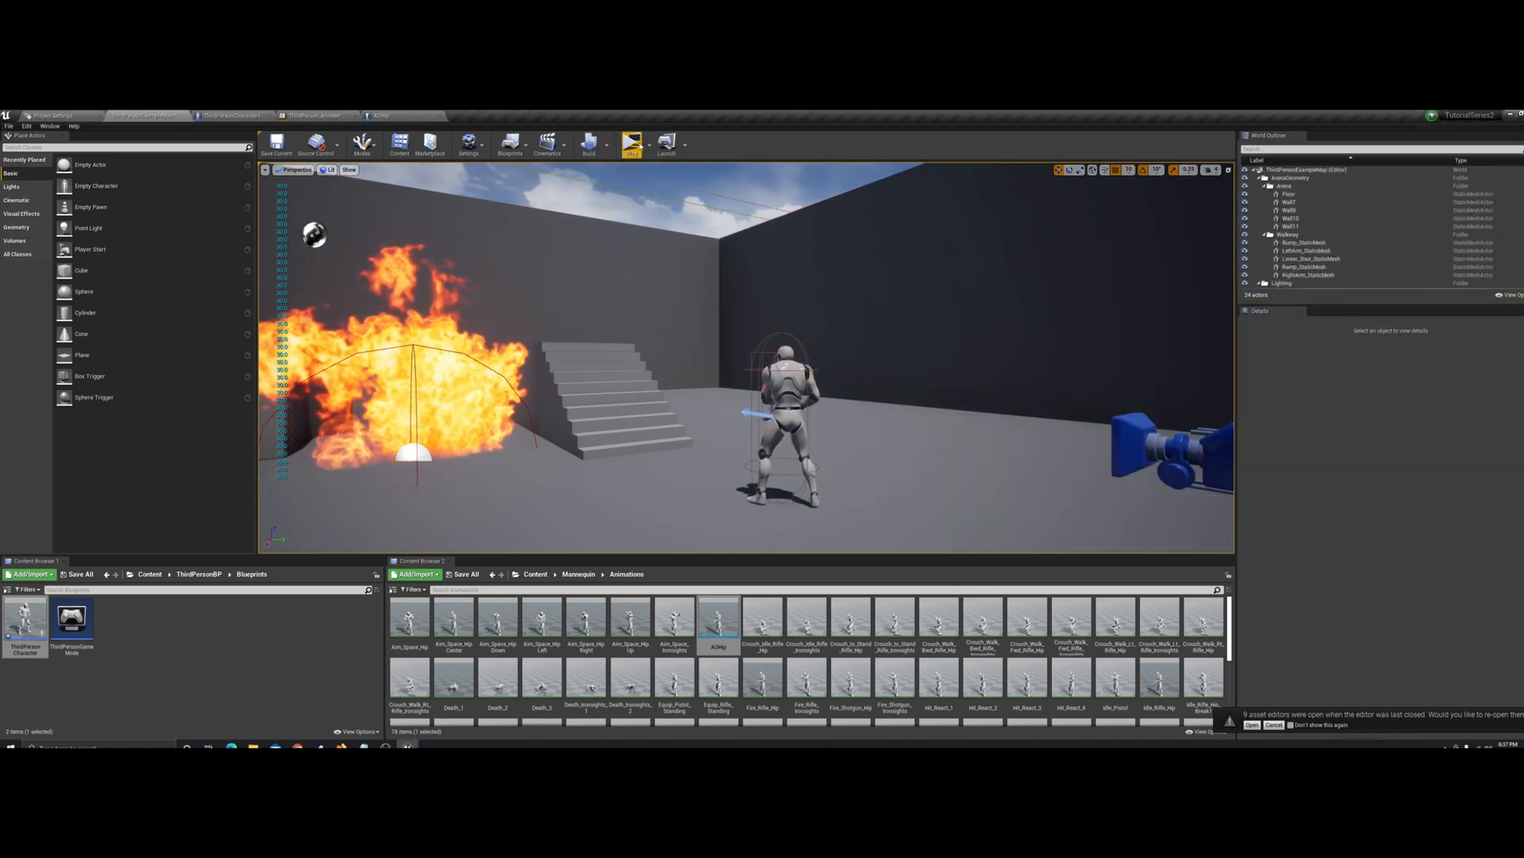
Play the game inside the level viewport, turning, firing and reloading to examine the character's aim offset
left_click(665, 145)
left_click(684, 170)
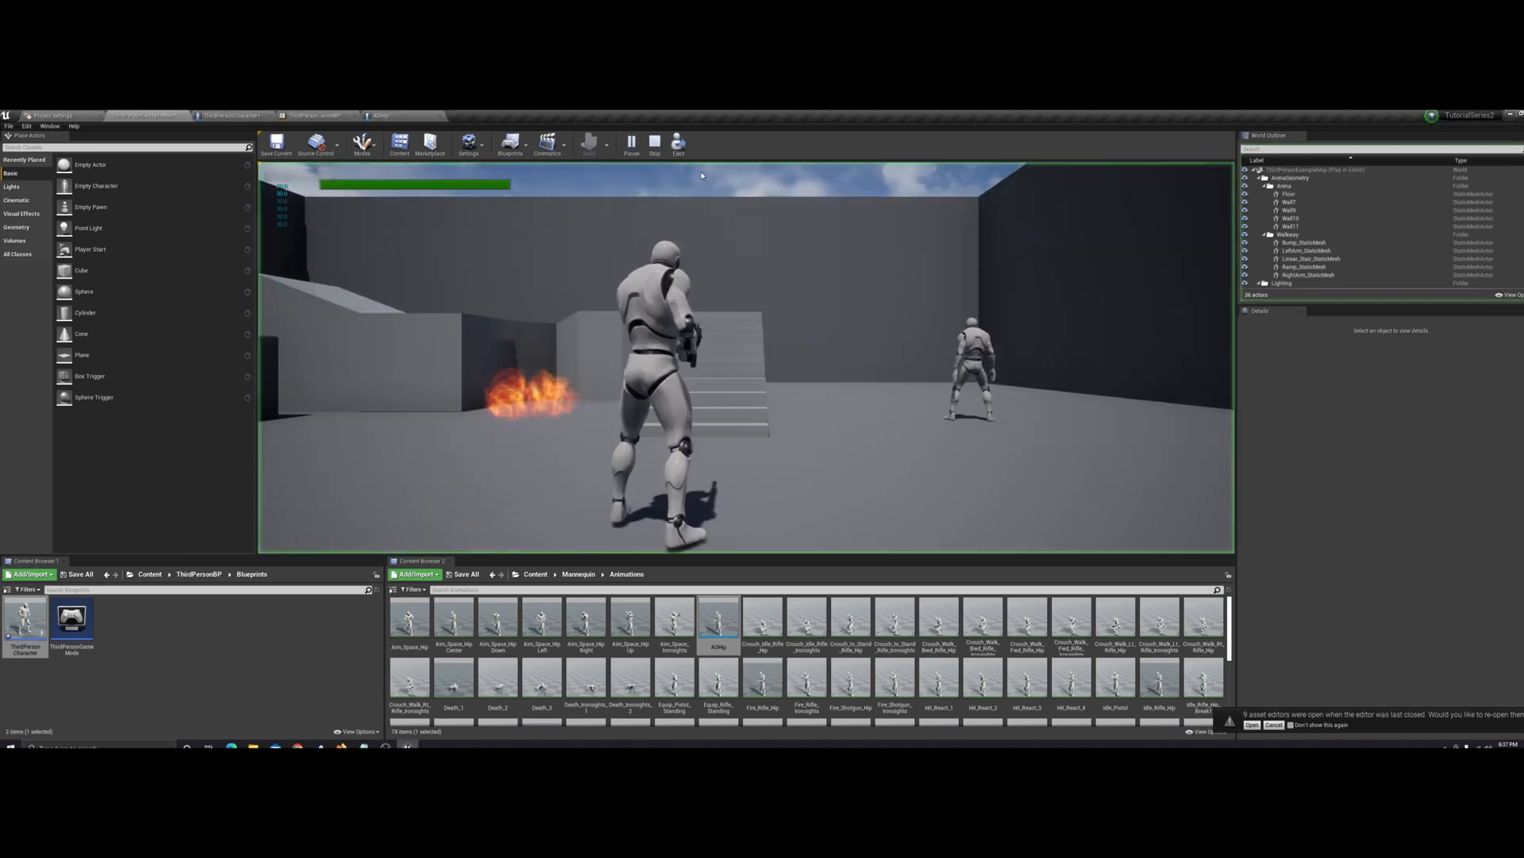
left_click(746, 358)
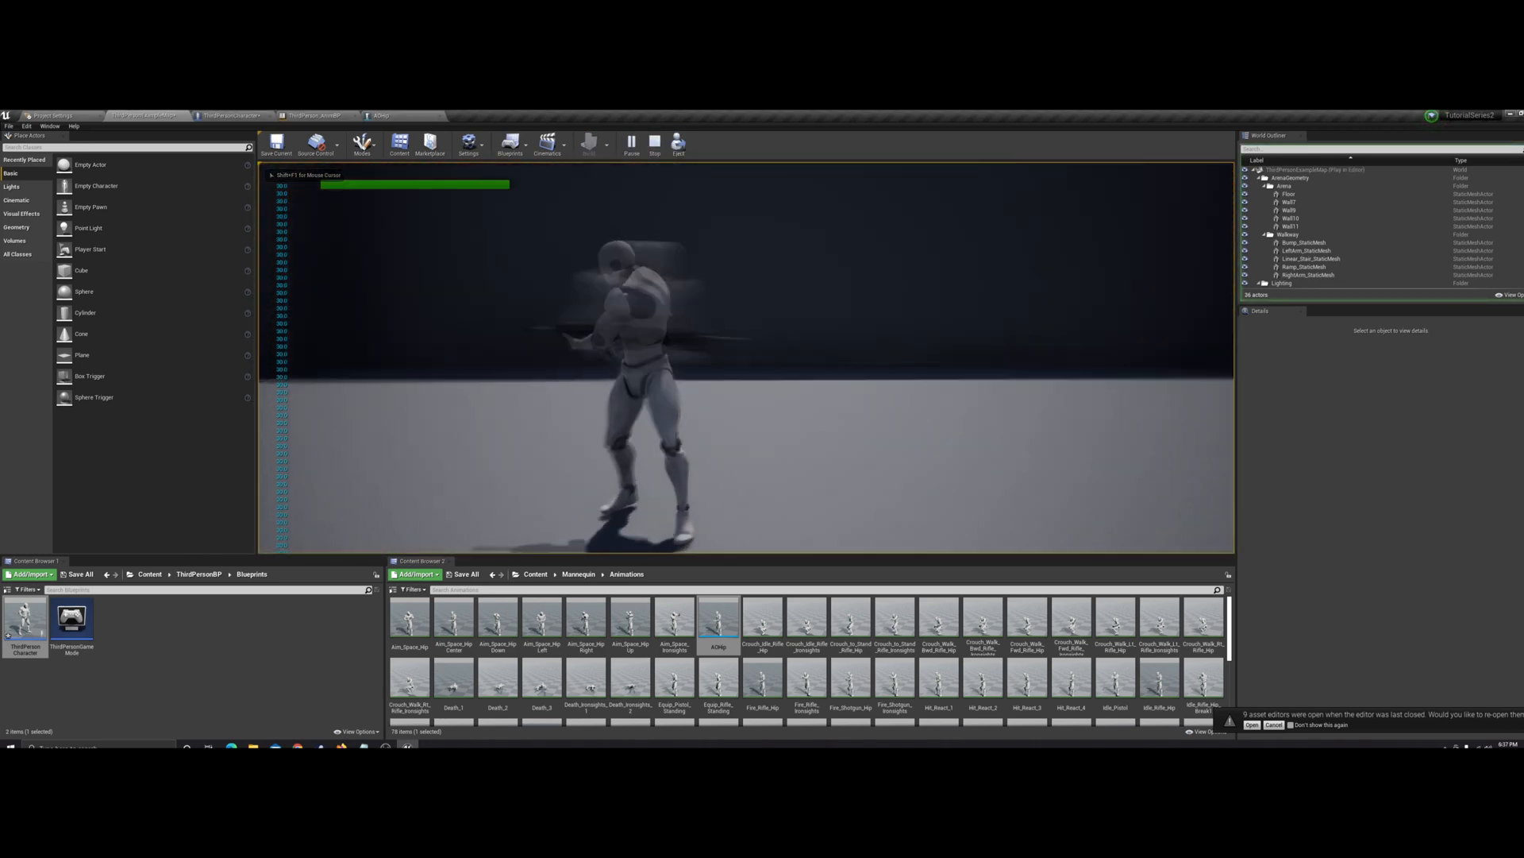
left_click(747, 357)
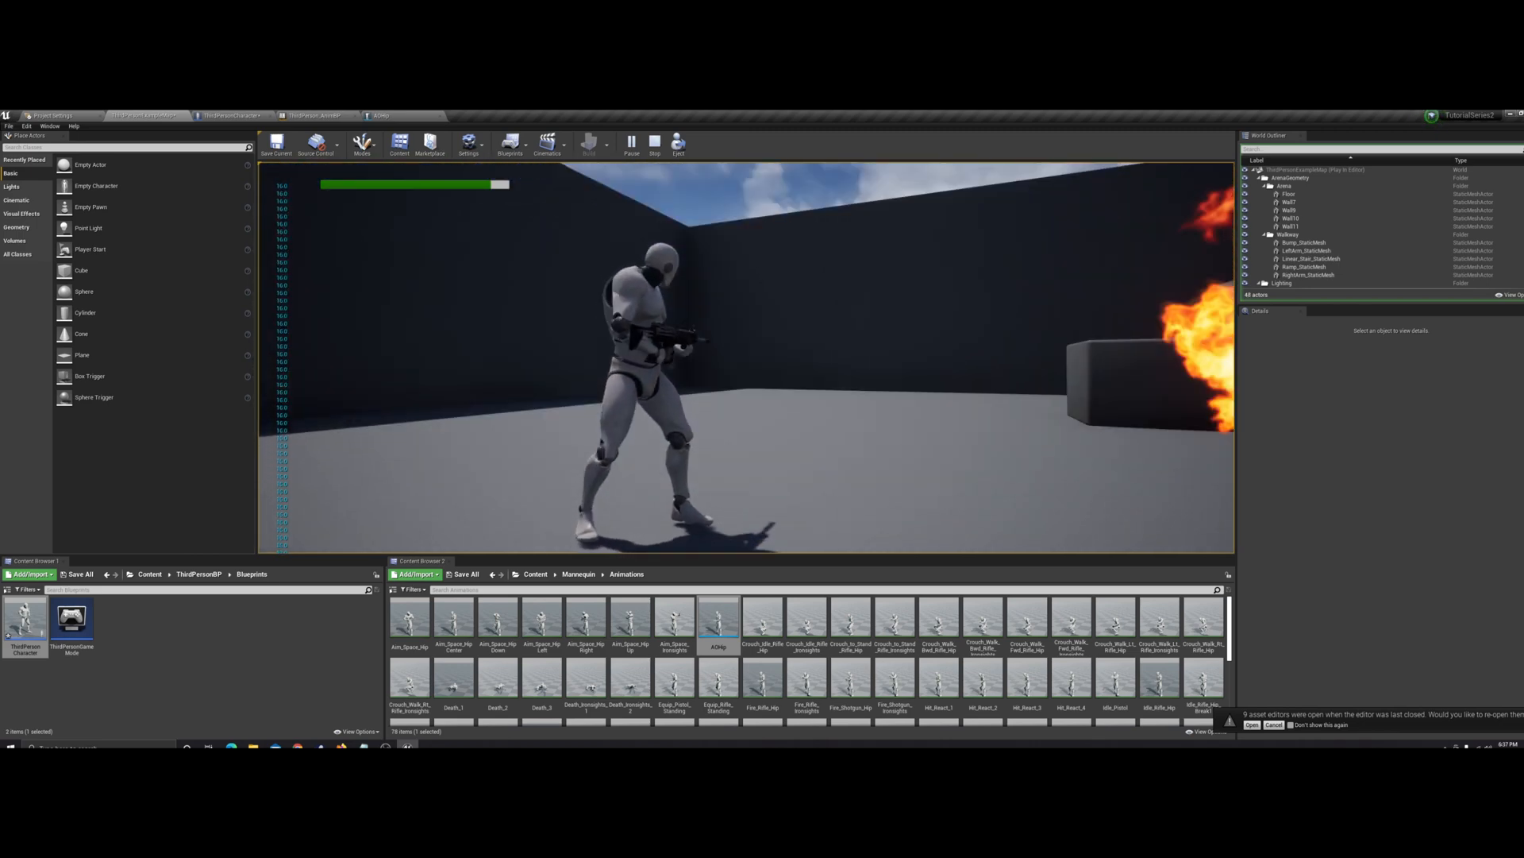
left_click(746, 357)
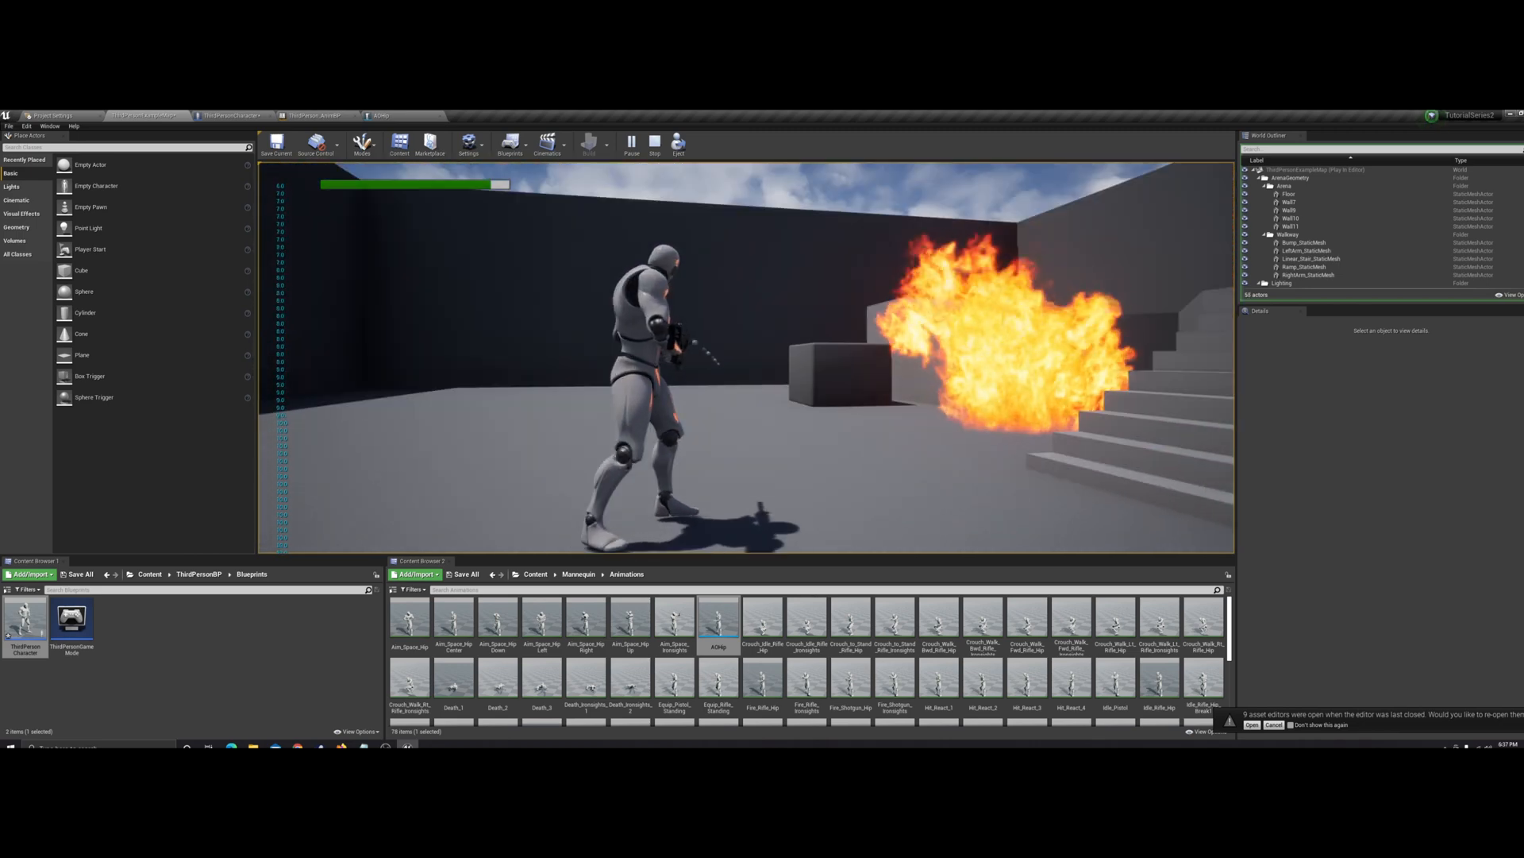
key("r")
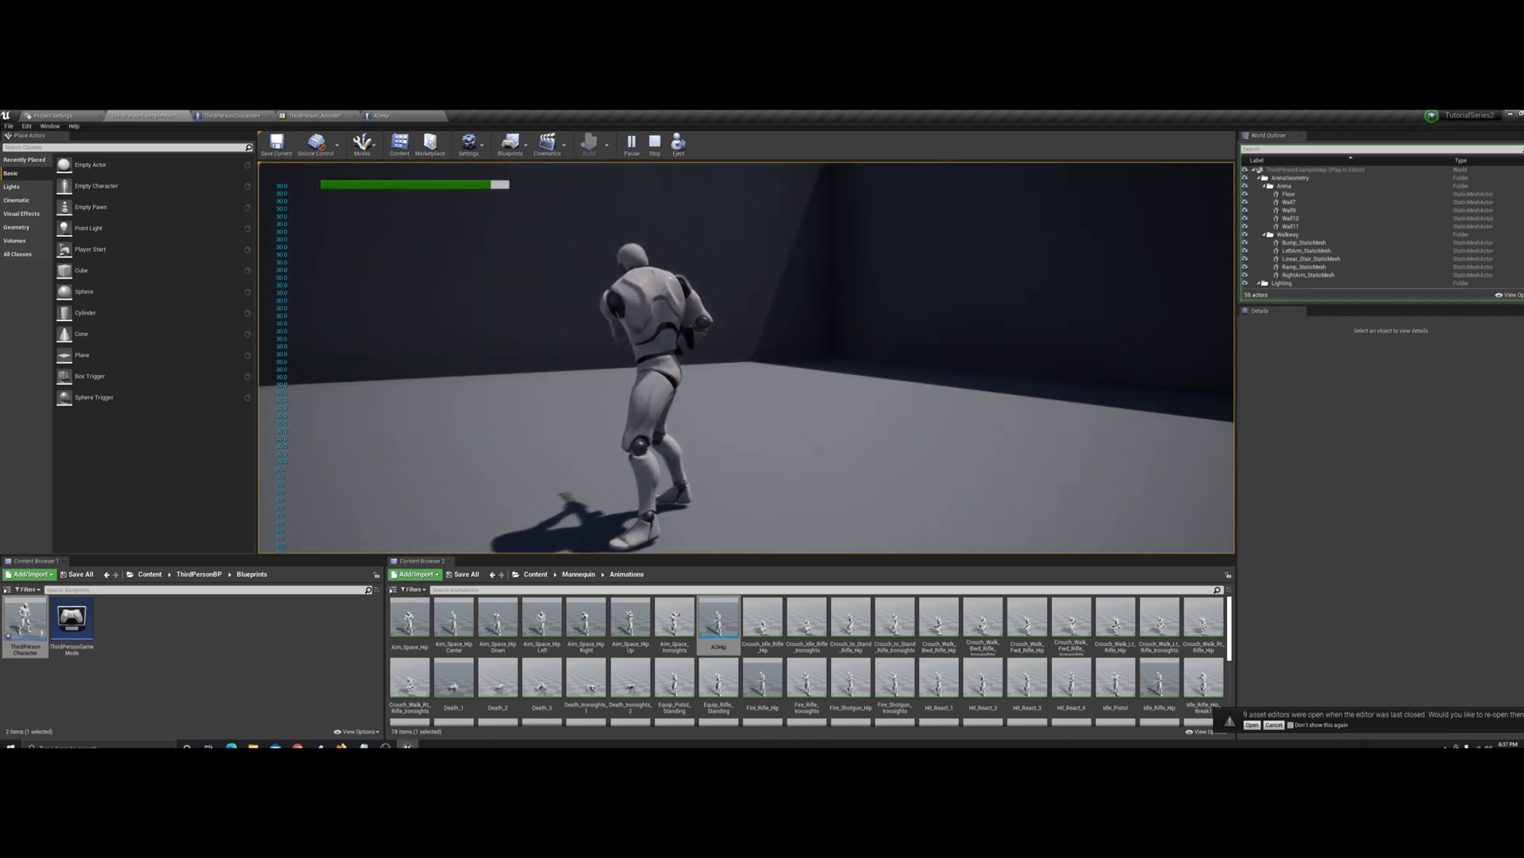
key("Escape")
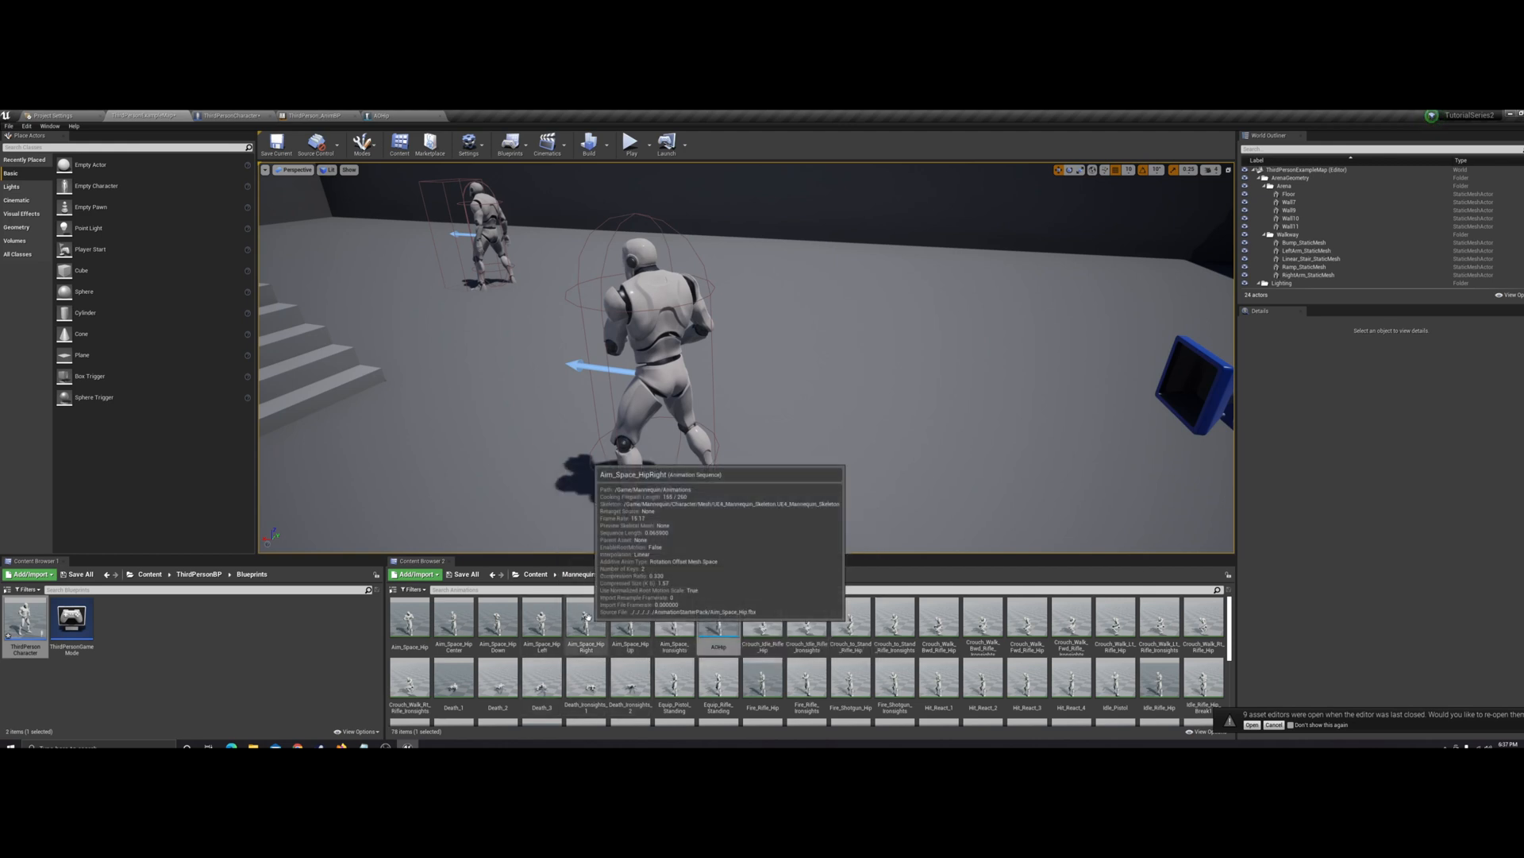
In the Aim_Space_HipRight animation, remove the sequence frames after the current position
double_click(586, 623)
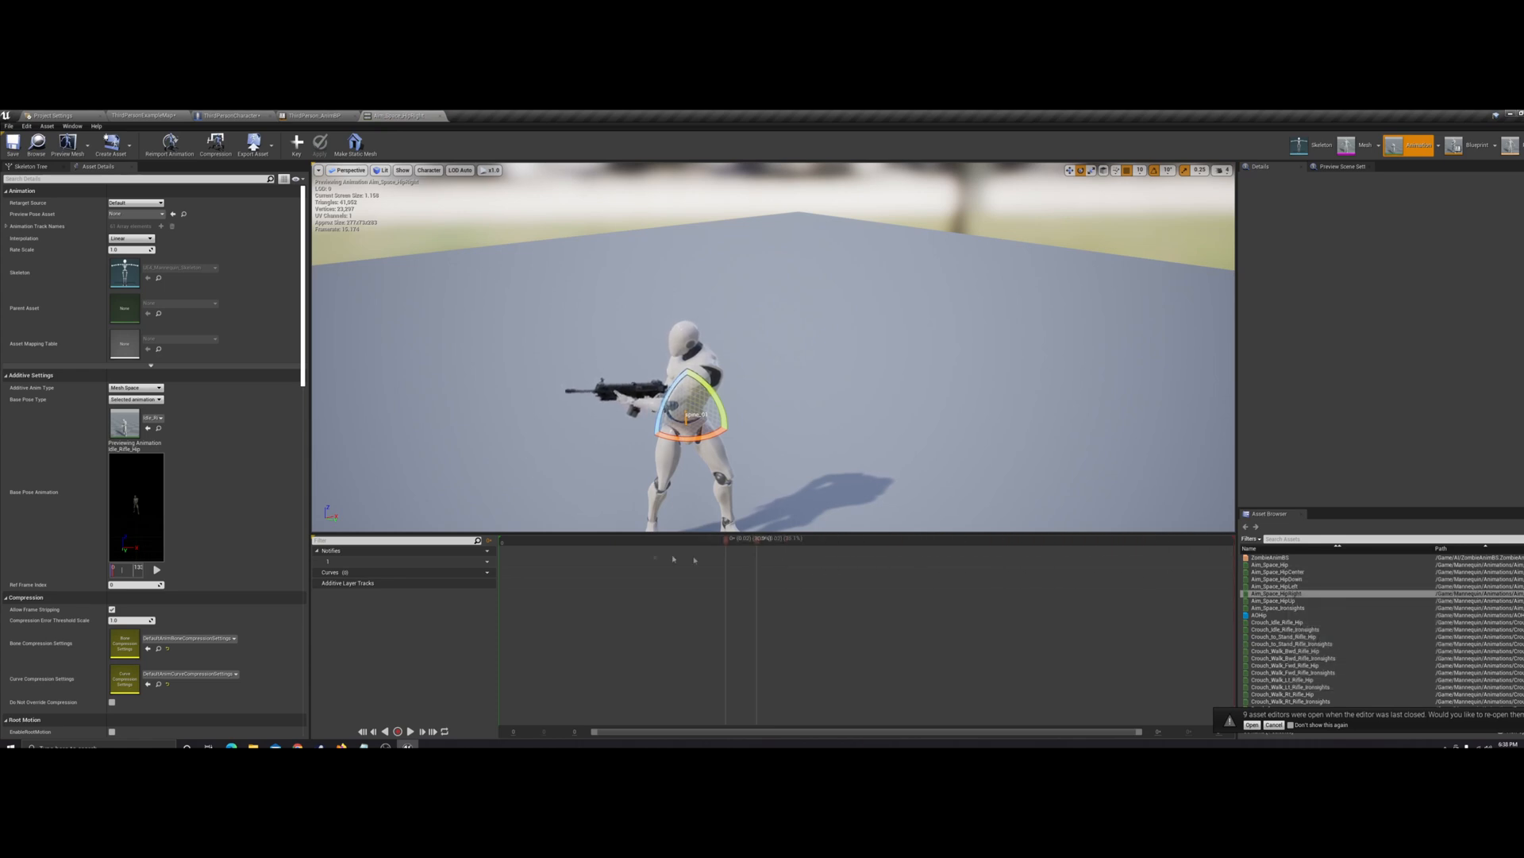
right_click(507, 543)
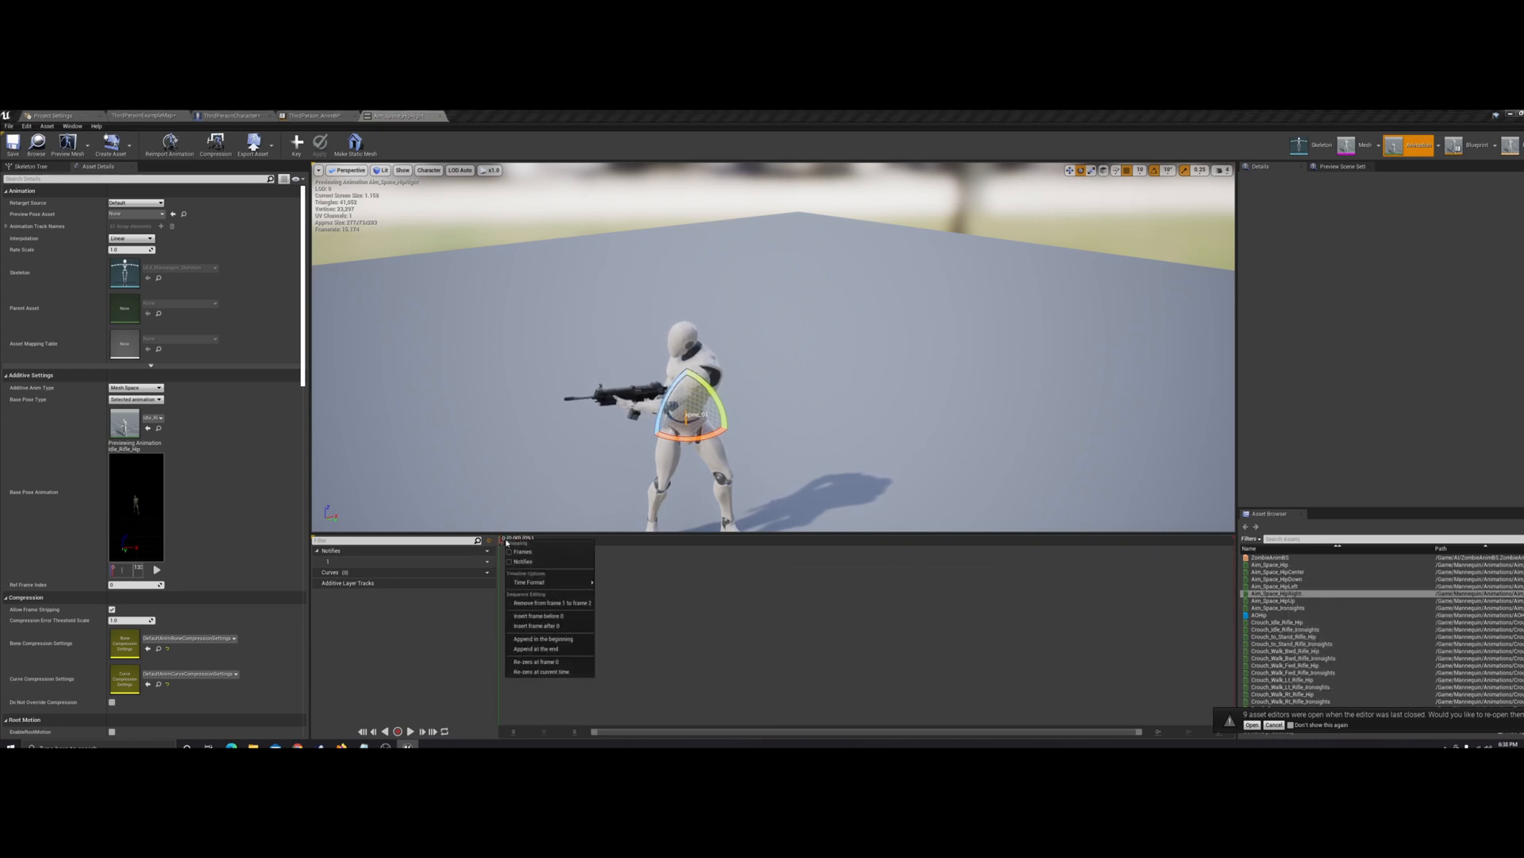
left_click(559, 604)
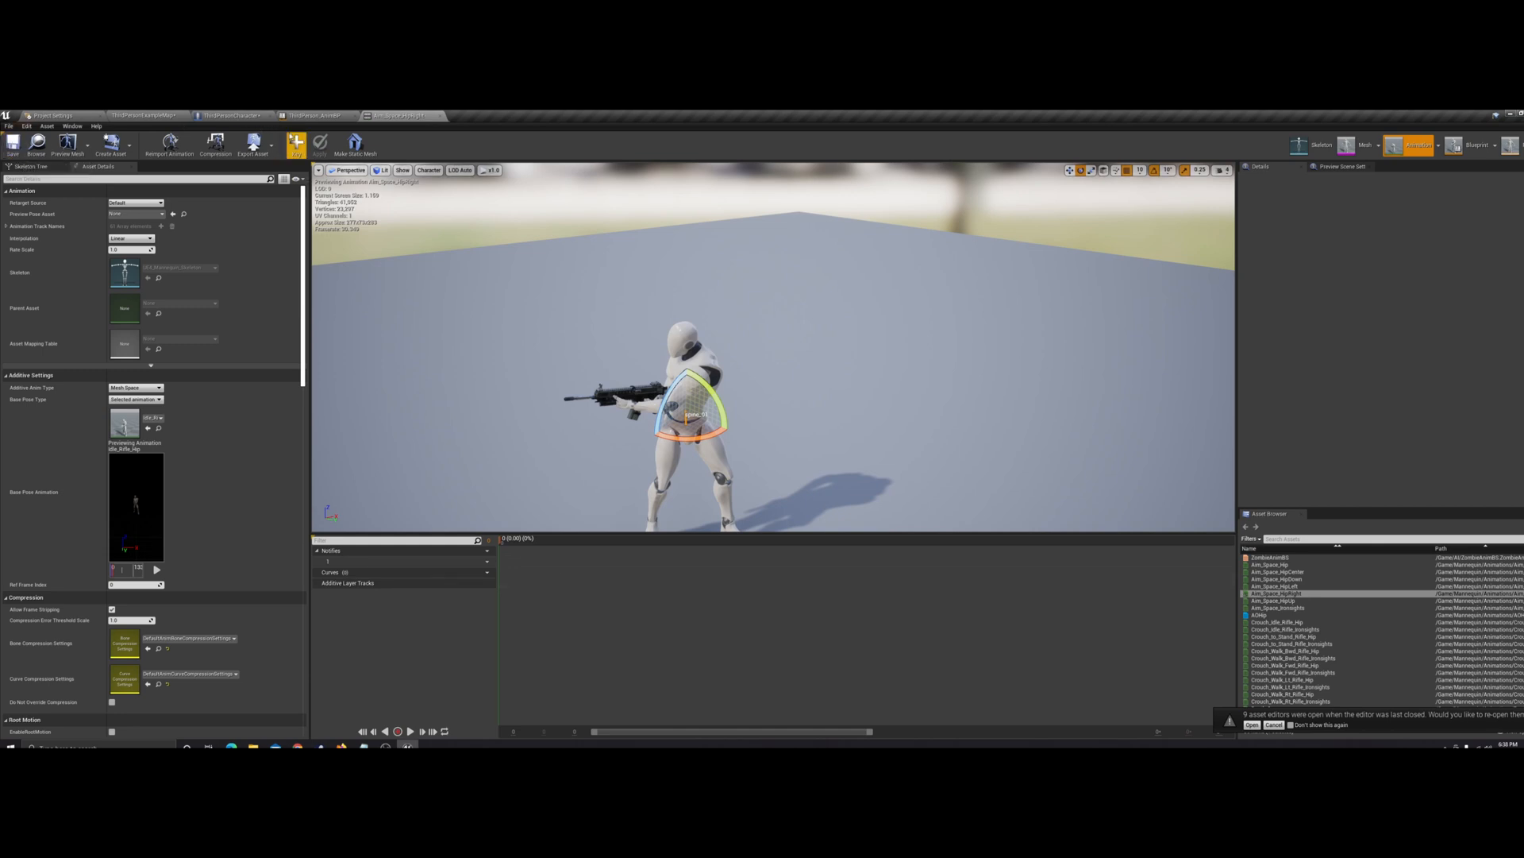
Briefly play-test the character in a separate game window from the ThirdPersonCharacter blueprint
left_click(223, 117)
left_click(563, 144)
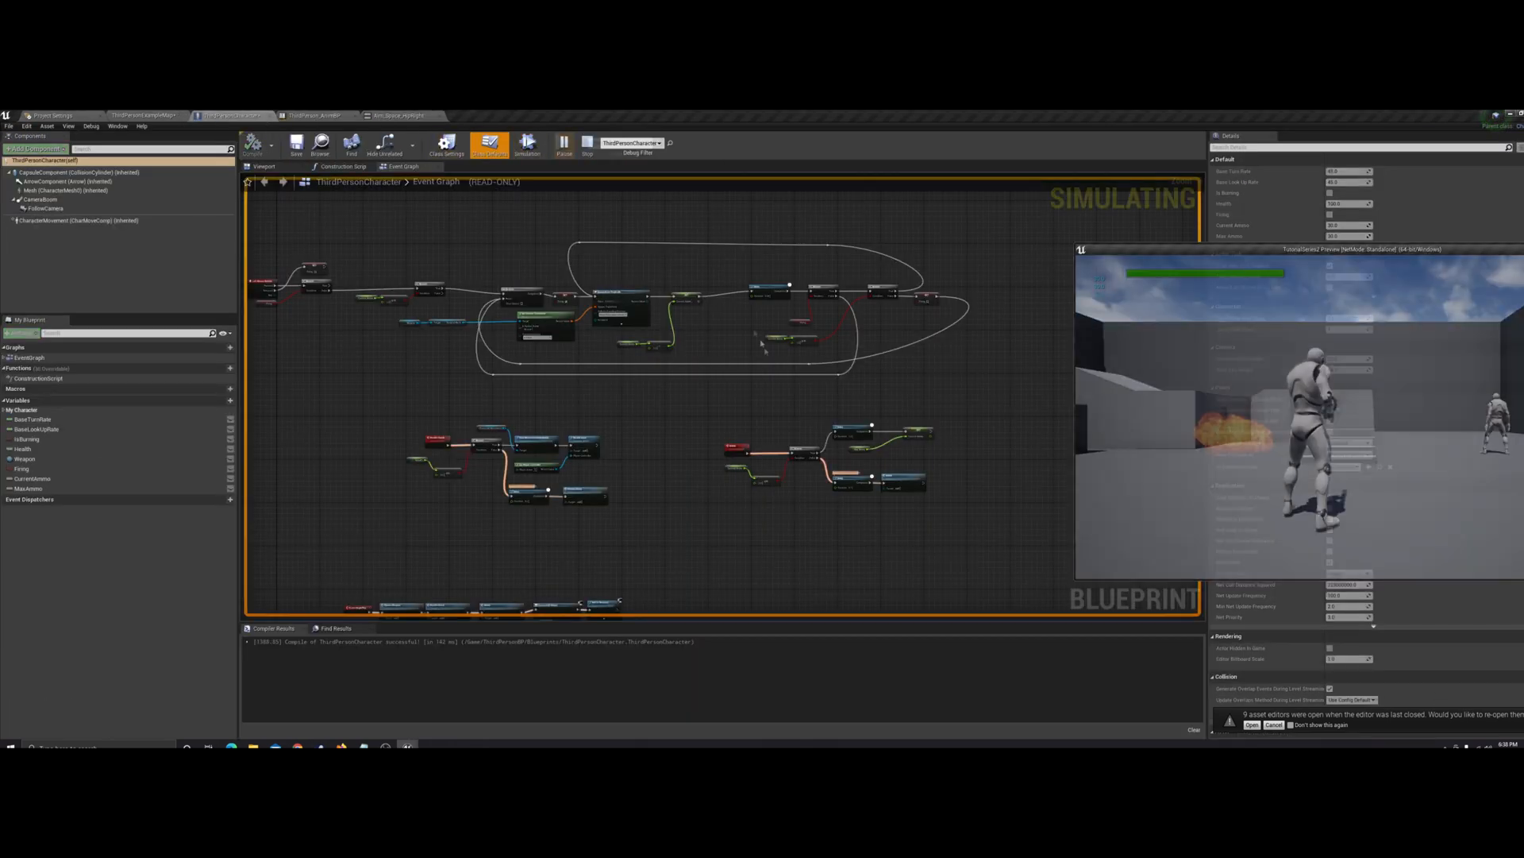
left_click(1362, 417)
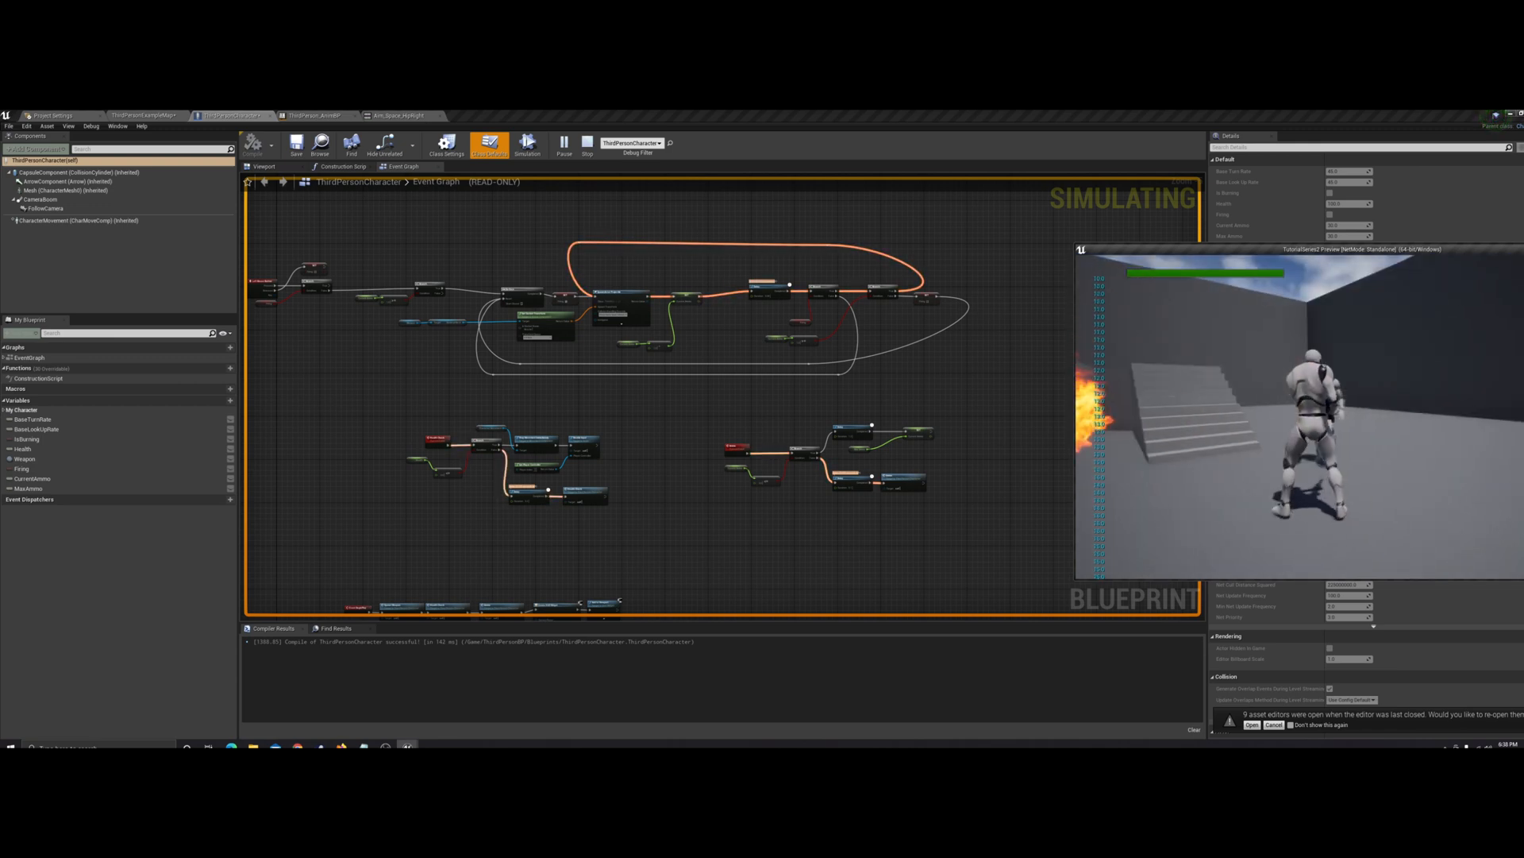
key("Escape")
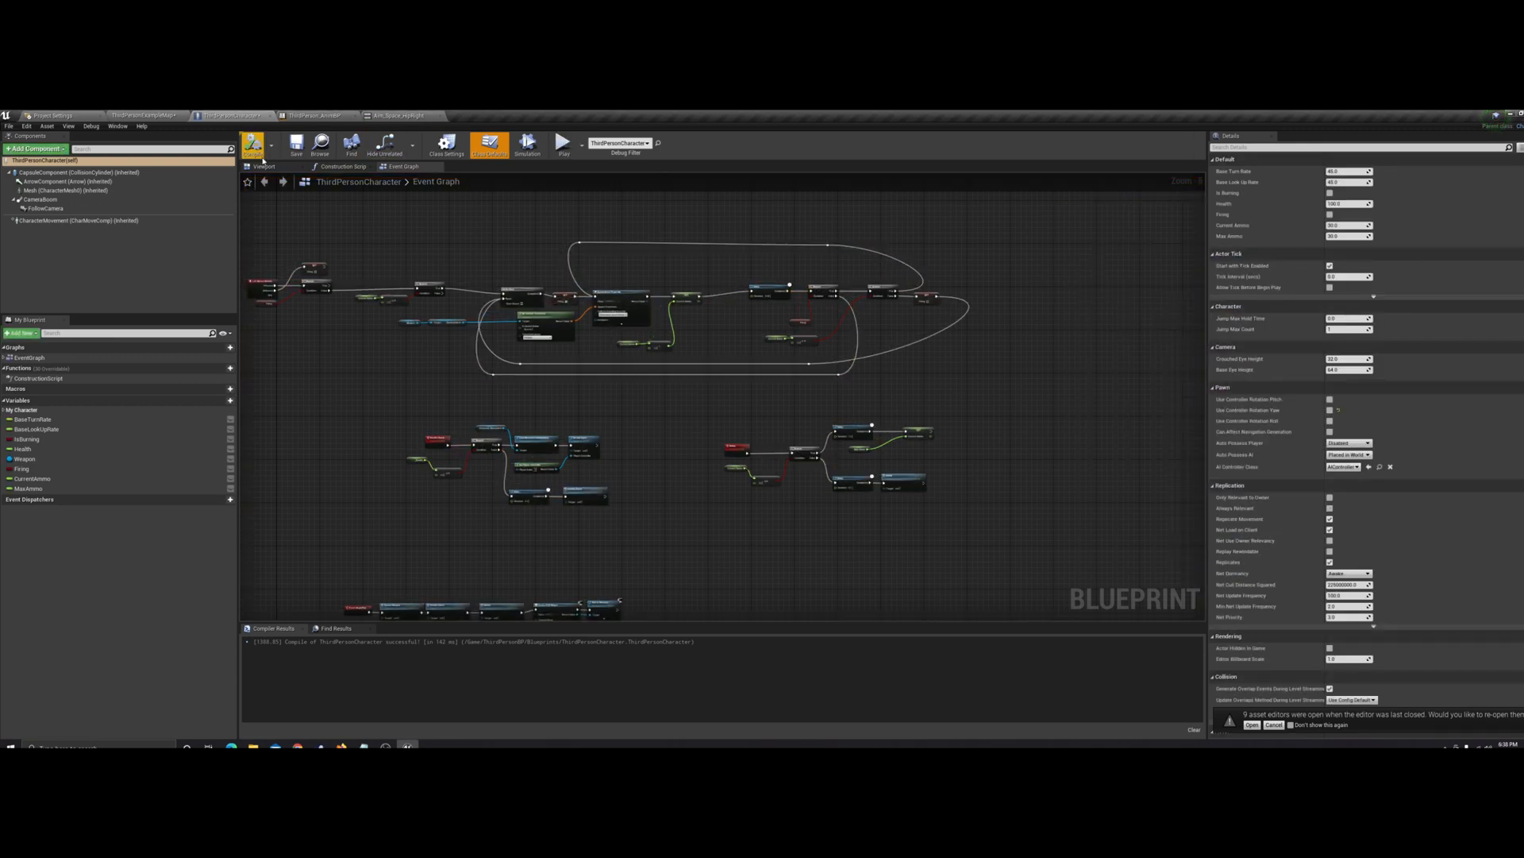
Play the level in its viewport again, looking around and moving the character to examine the corrected aiming
left_click(139, 115)
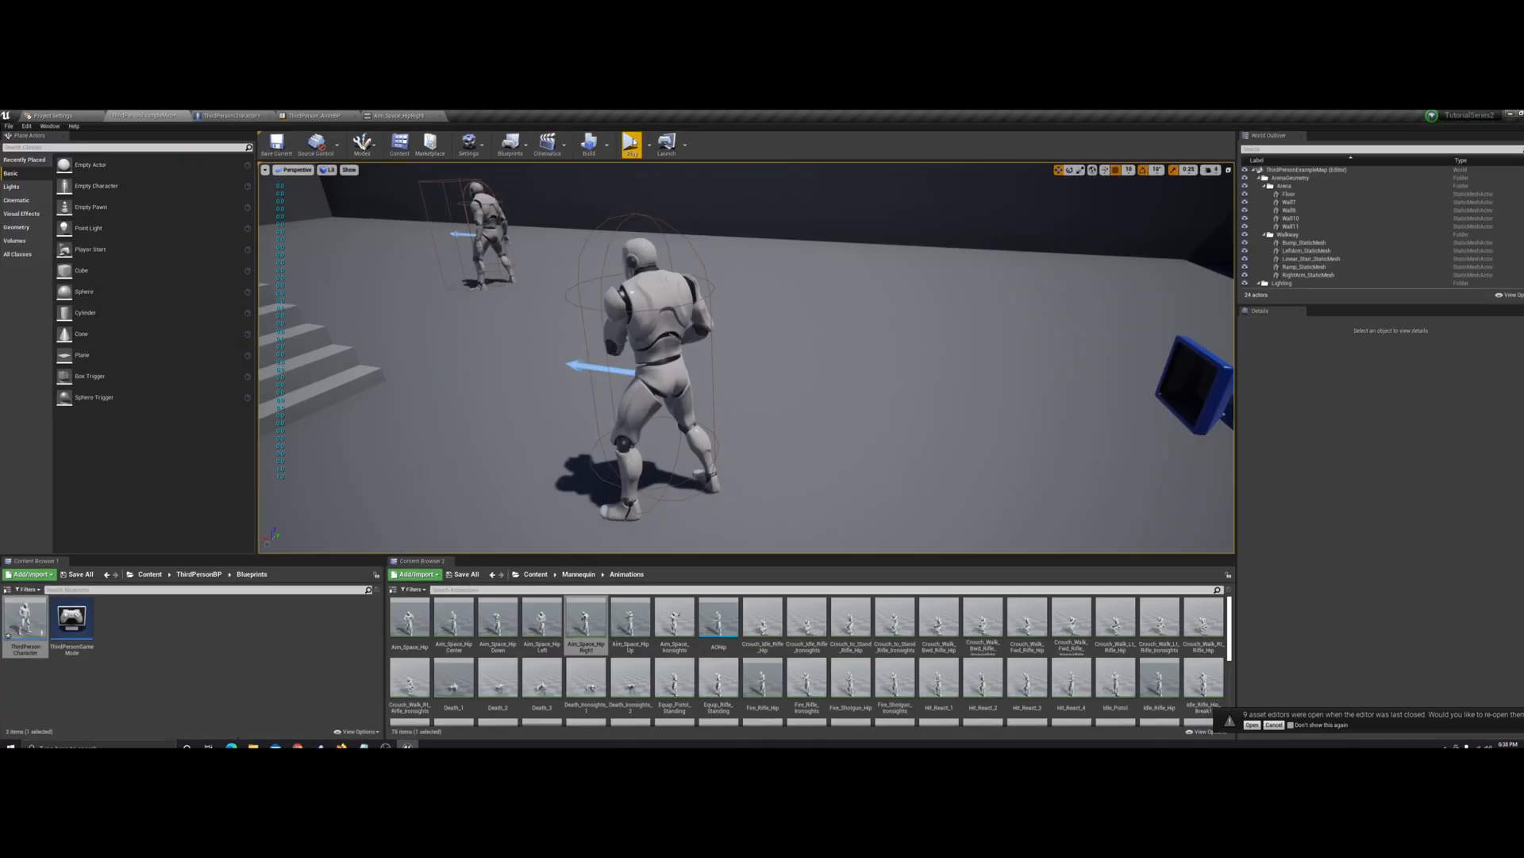
left_click(632, 144)
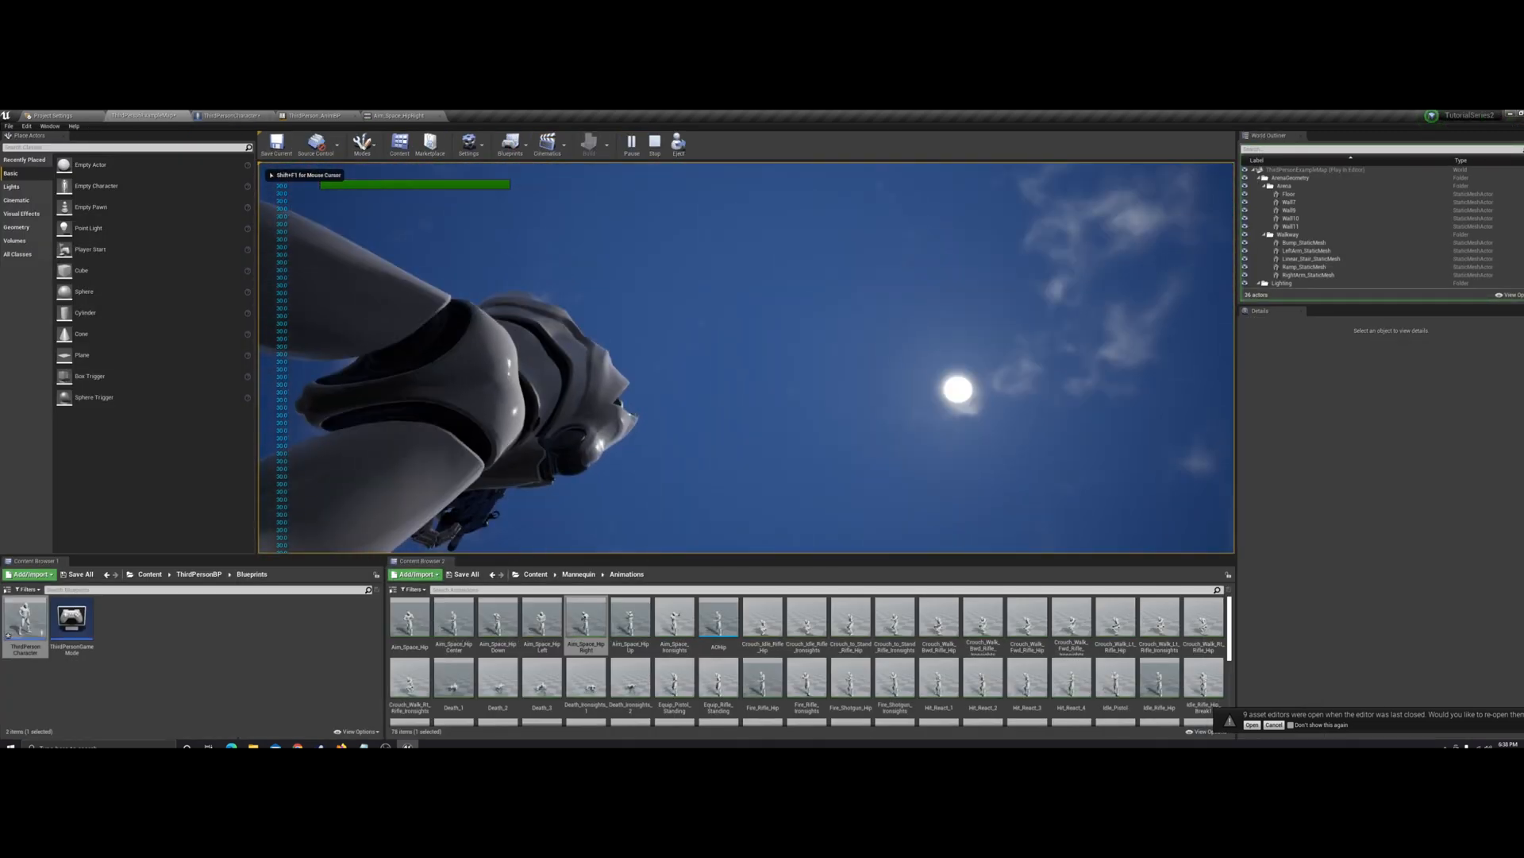
key("s")
key("a")
key("w")
key("Escape")
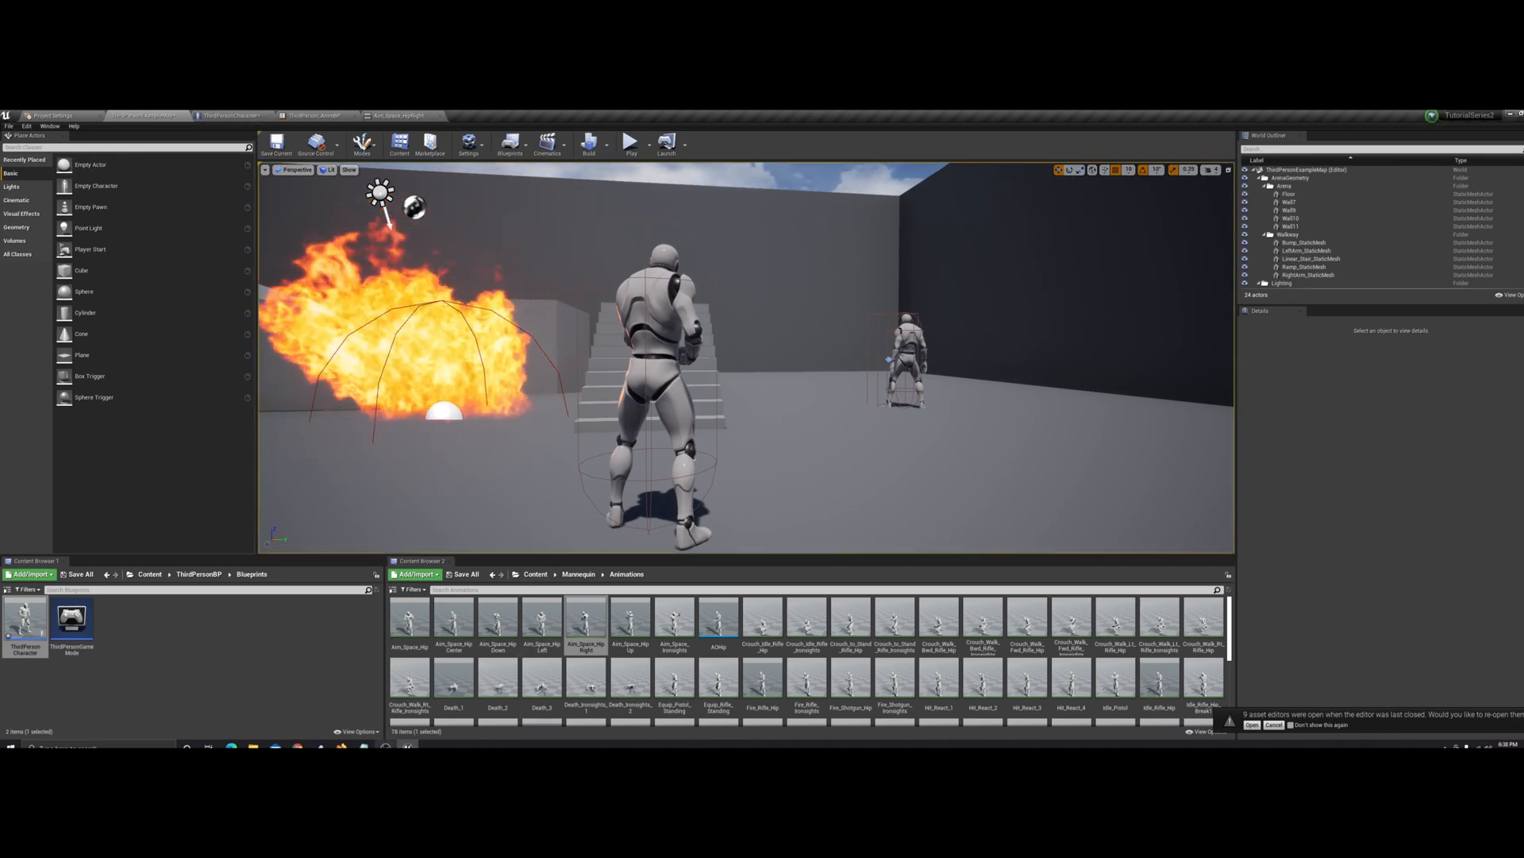
left_click(386, 745)
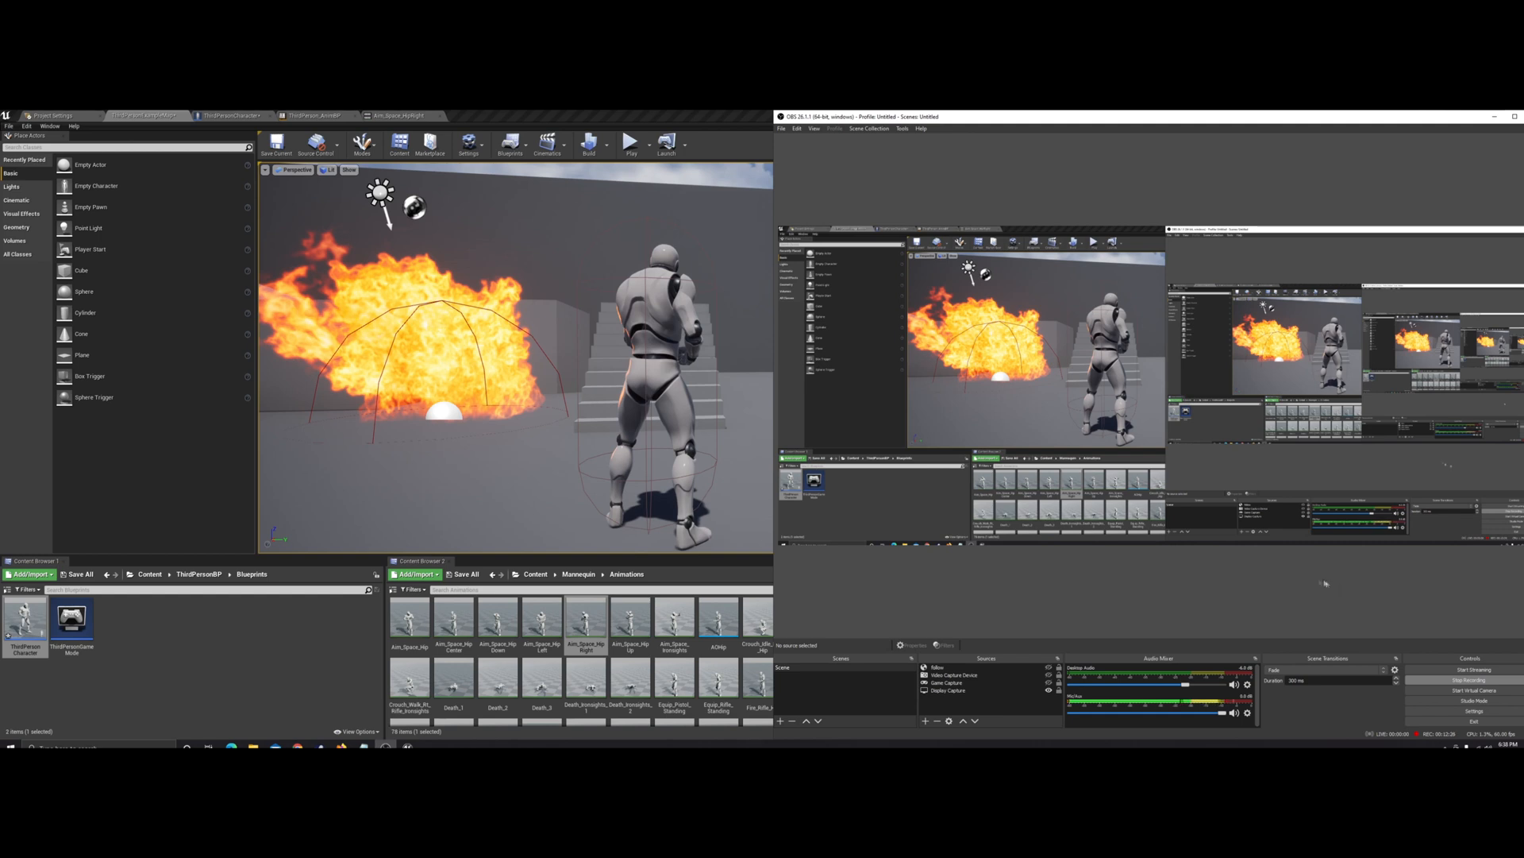
left_click(722, 124)
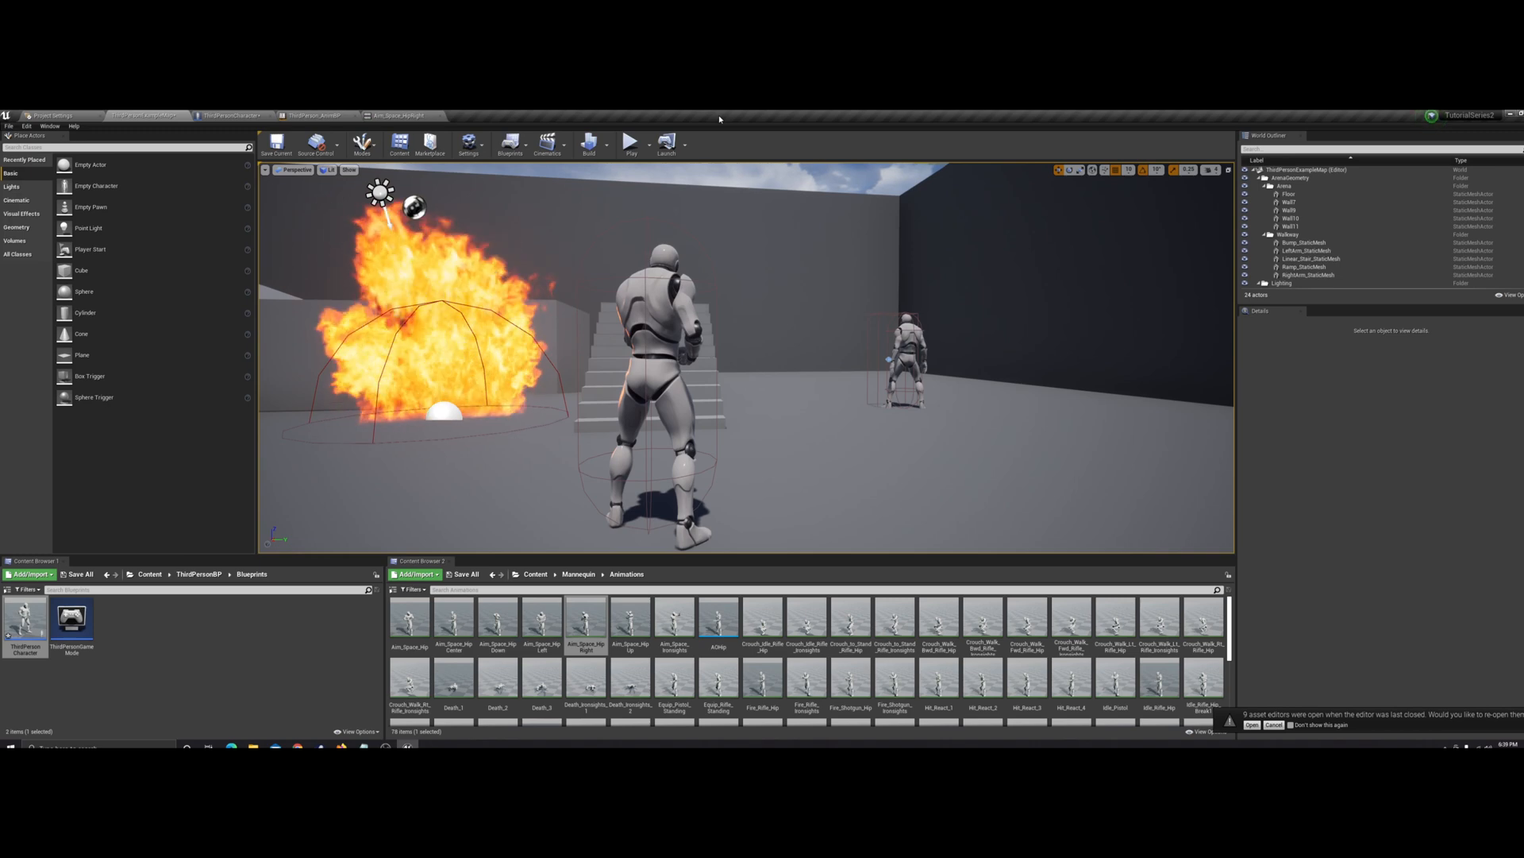
left_click(386, 747)
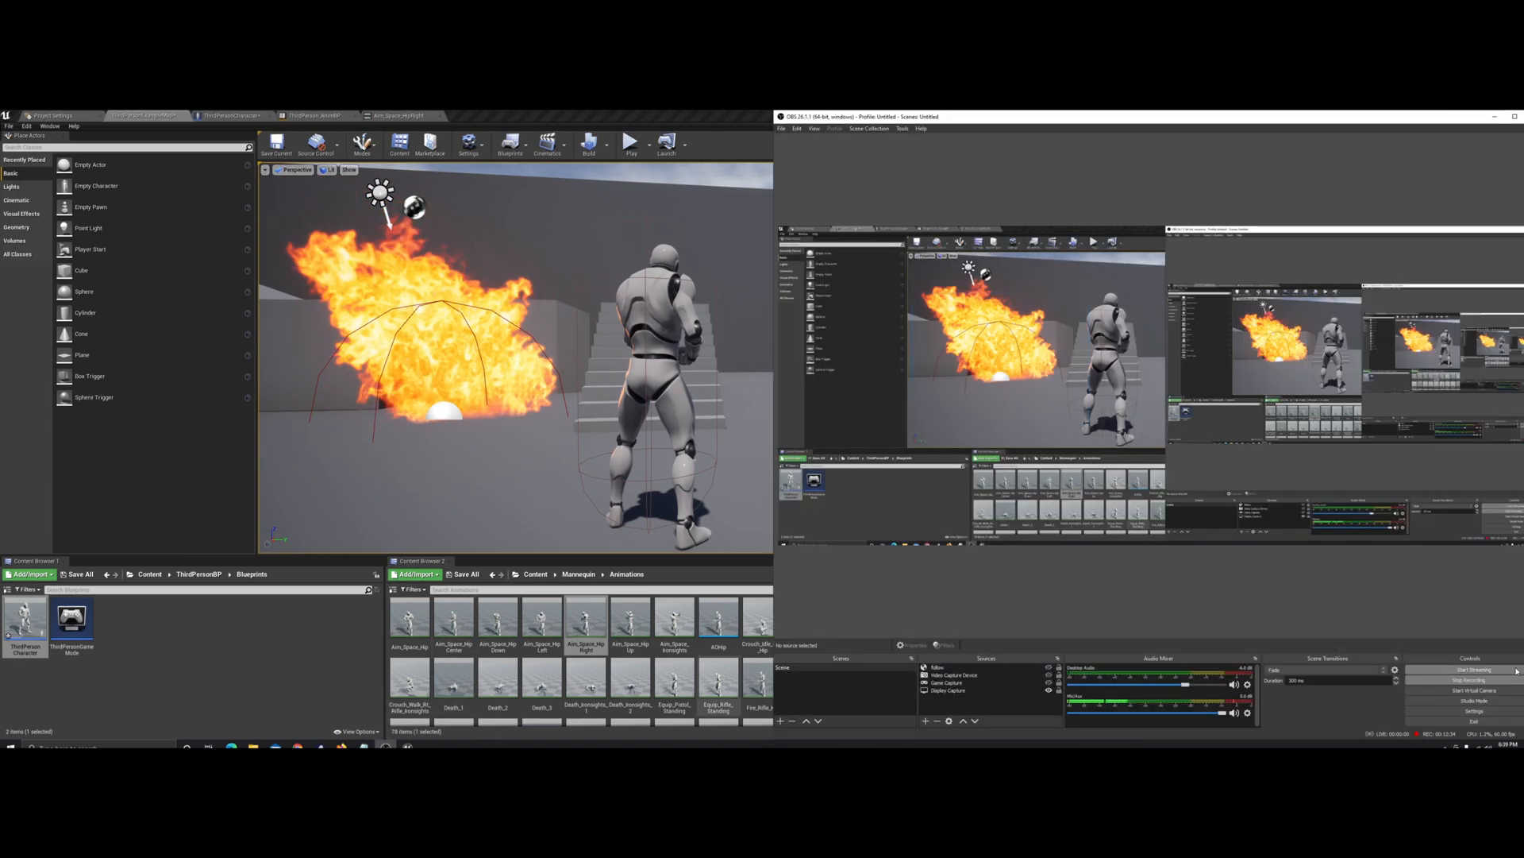